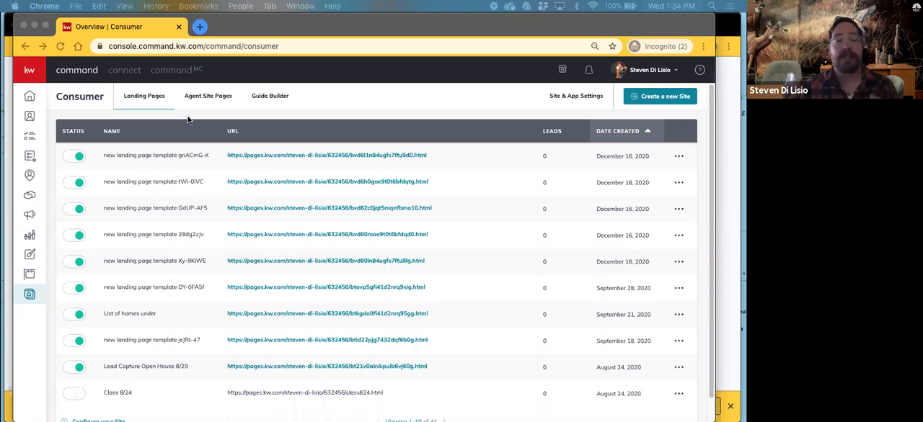
Look at the page type options for a new site, On My Agent Site and As A Standalone Page, without creating one
click(646, 98)
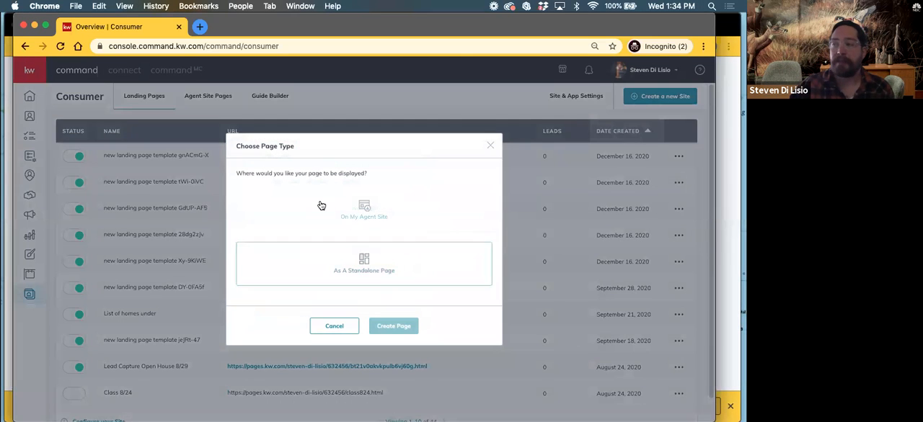
click(322, 206)
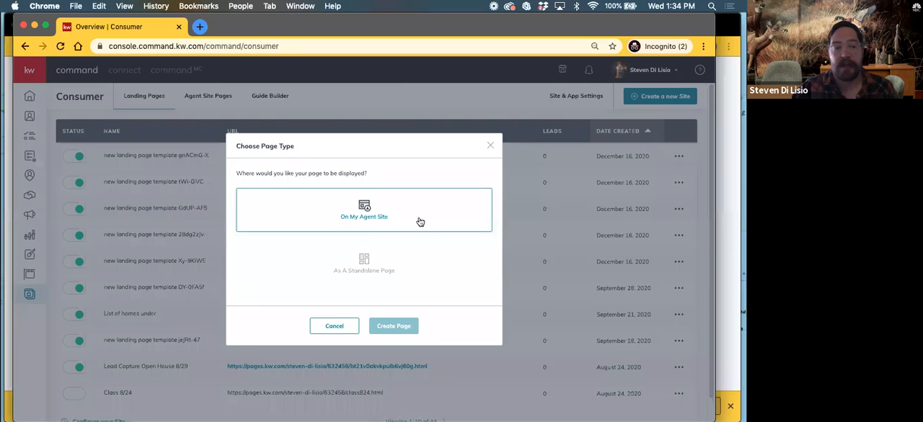
click(420, 276)
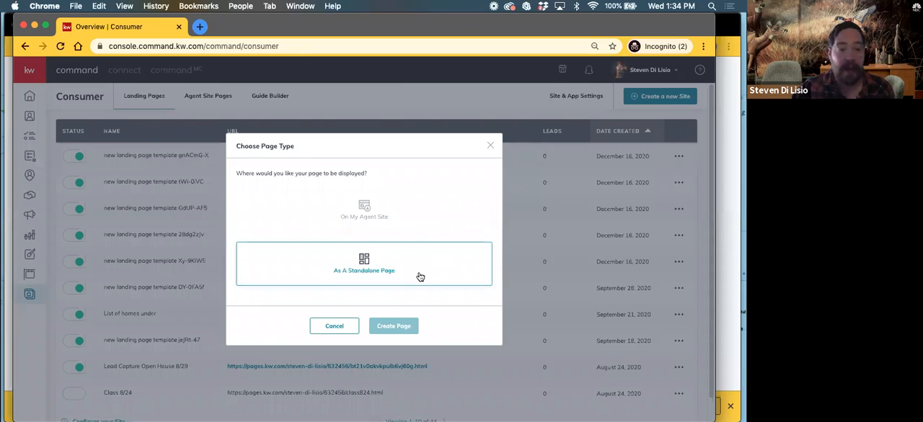
click(489, 146)
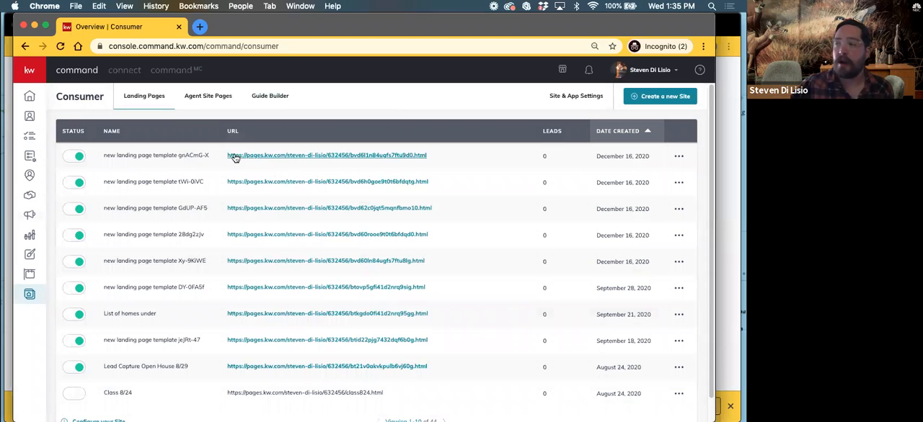
Highlight the full URL of the first landing page in the list and clear the selection
drag(222, 154, 417, 157)
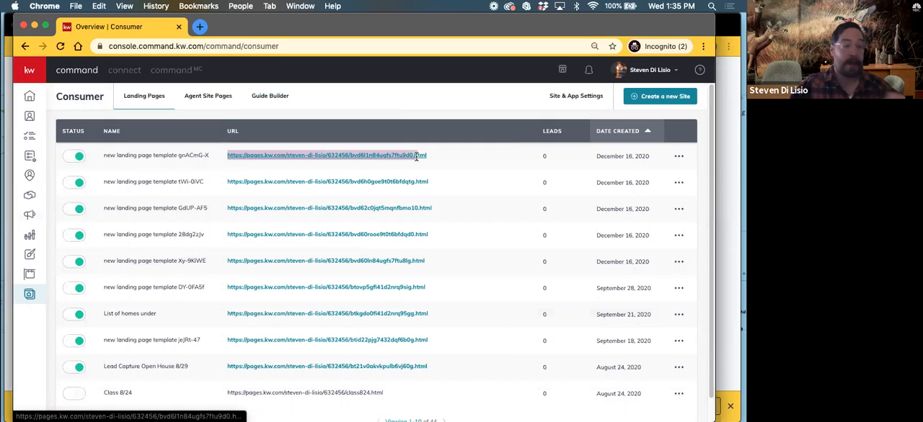
drag(416, 157, 433, 158)
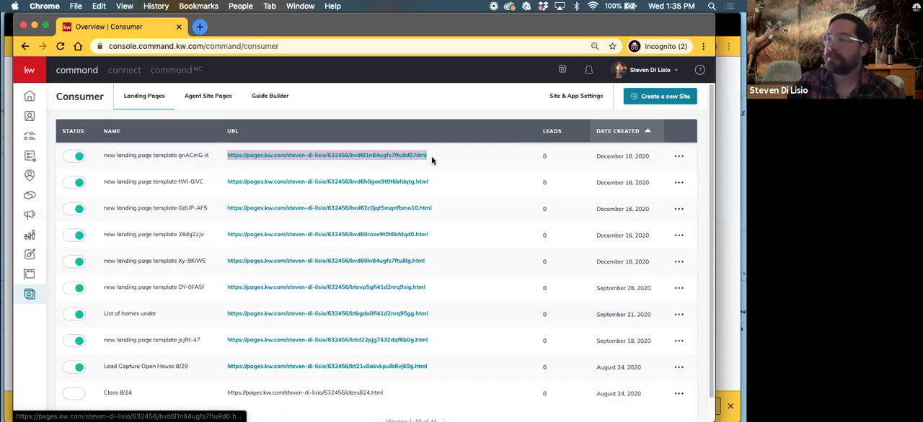
click(285, 171)
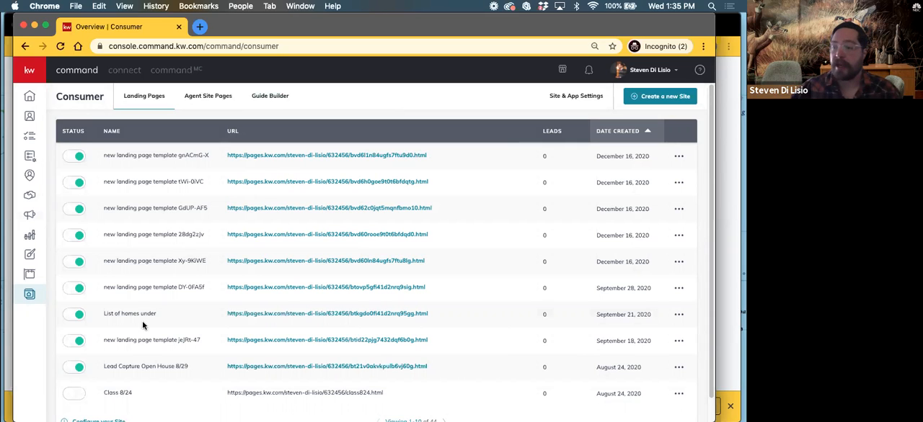
Open the landing page template GdUP-AF5, review its neighborhood map and its active and sold statistics, and close the page
click(264, 208)
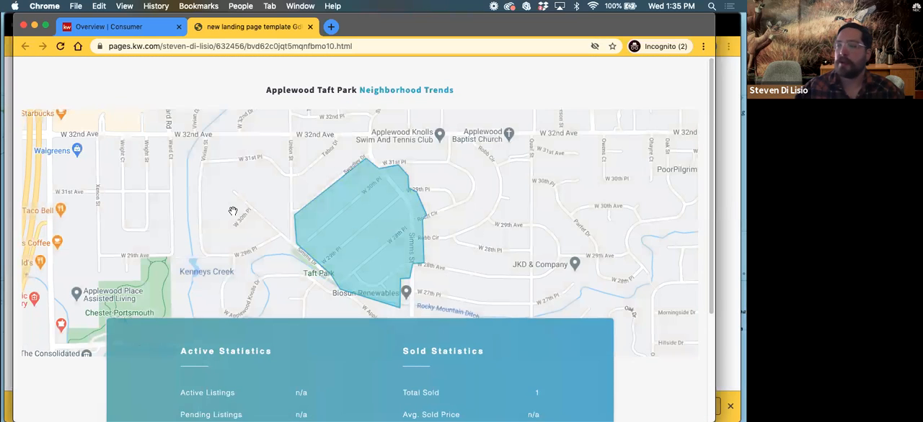
scroll(218, 225, down, 2)
scroll(219, 225, up, 2)
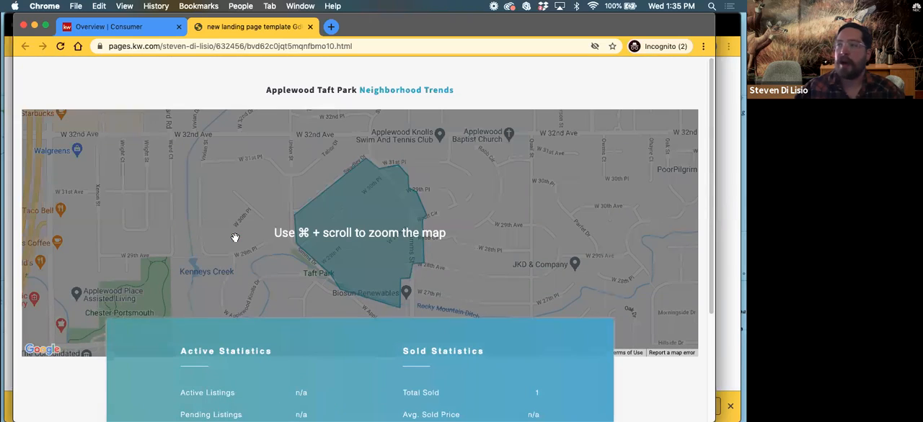
scroll(238, 242, down, 1)
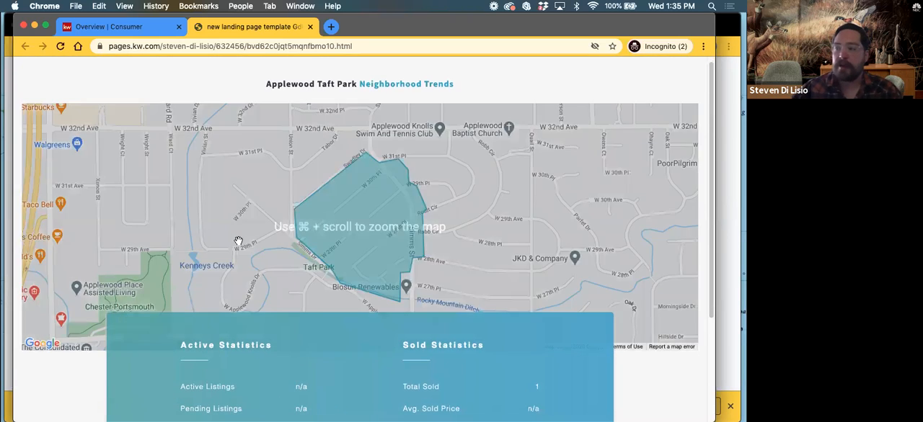
scroll(238, 242, down, 4)
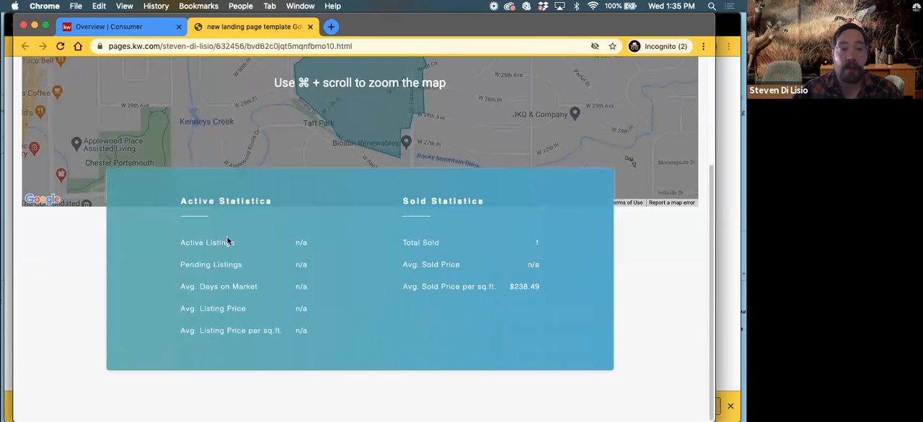
scroll(230, 245, up, 4)
scroll(235, 251, down, 2)
scroll(270, 64, up, 2)
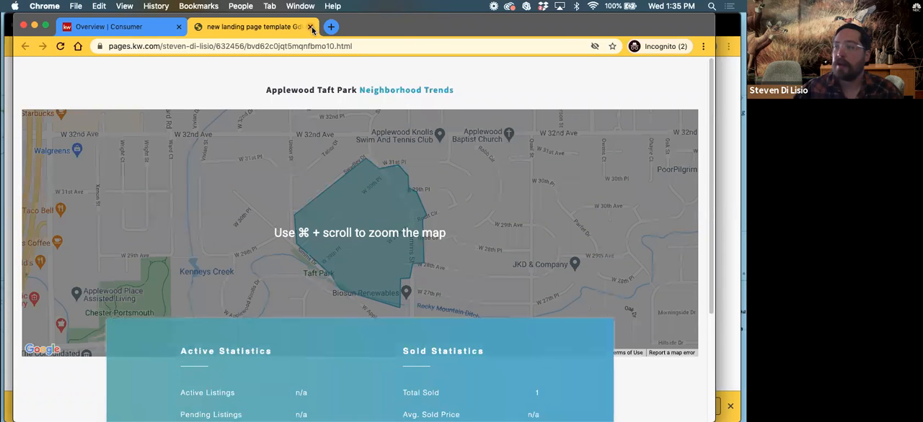
click(310, 27)
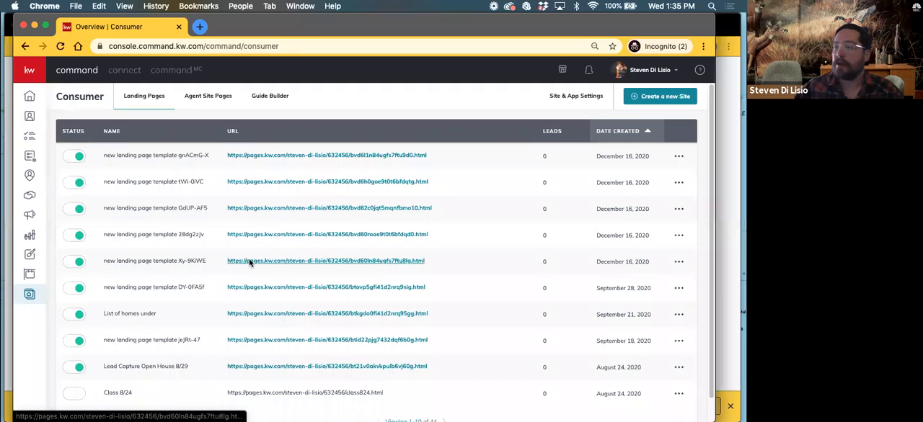
View the live page of landing page template Xy-9KiWE with its agent contact section, and close it
click(249, 262)
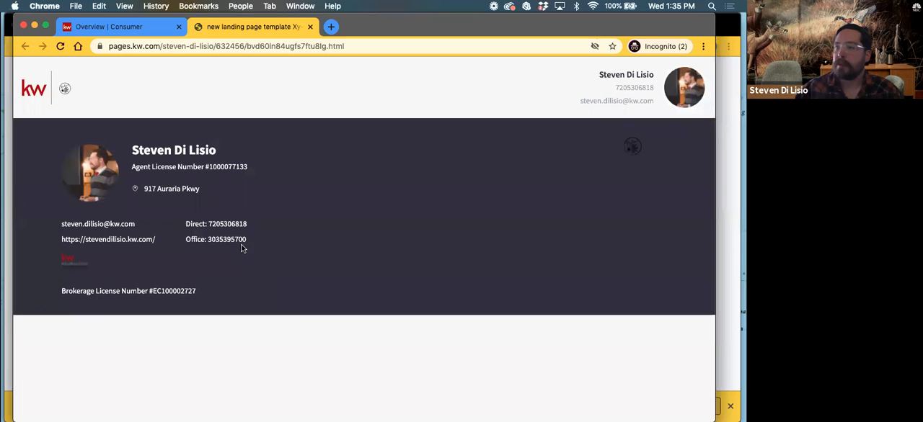
click(310, 27)
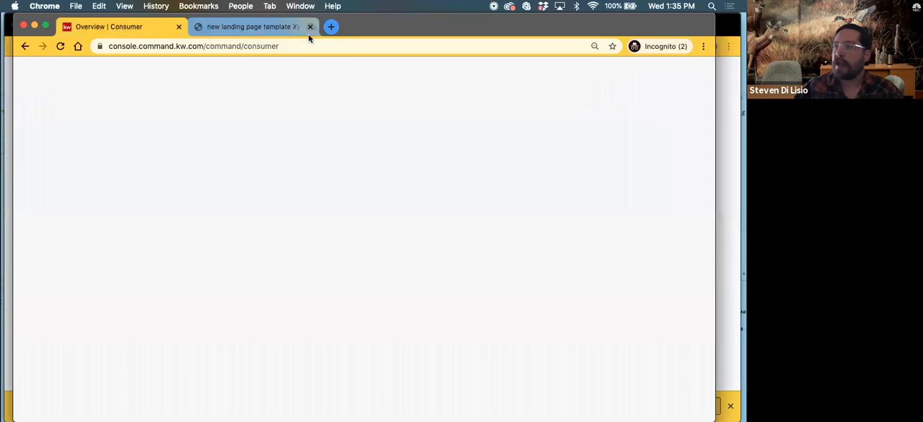
Open the Lead Capture Open House 8/29 page and examine its sign-in form, property summary, description and features
scroll(319, 313, down, 1)
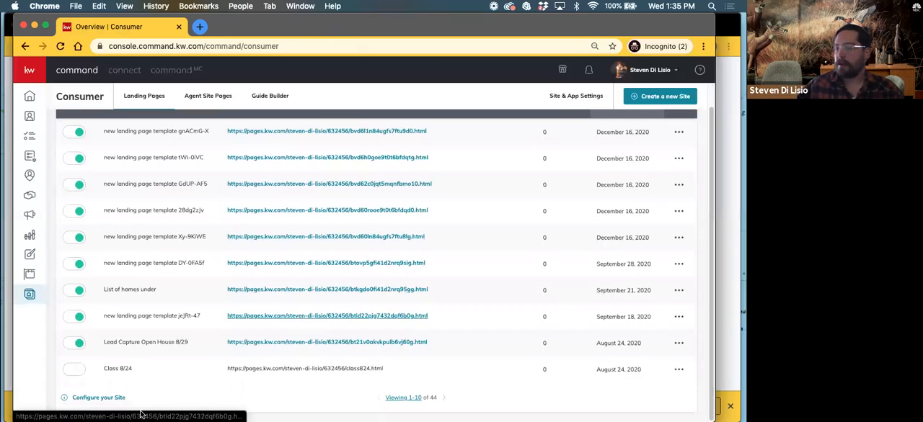
click(267, 343)
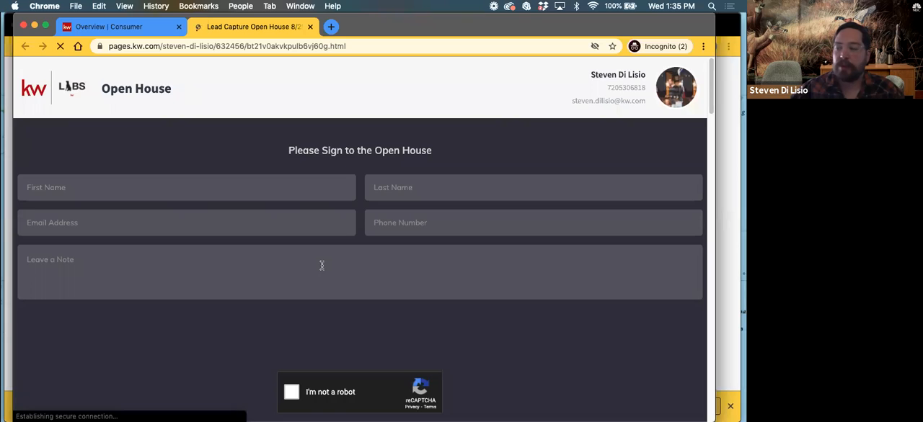
scroll(320, 265, down, 3)
scroll(236, 203, down, 5)
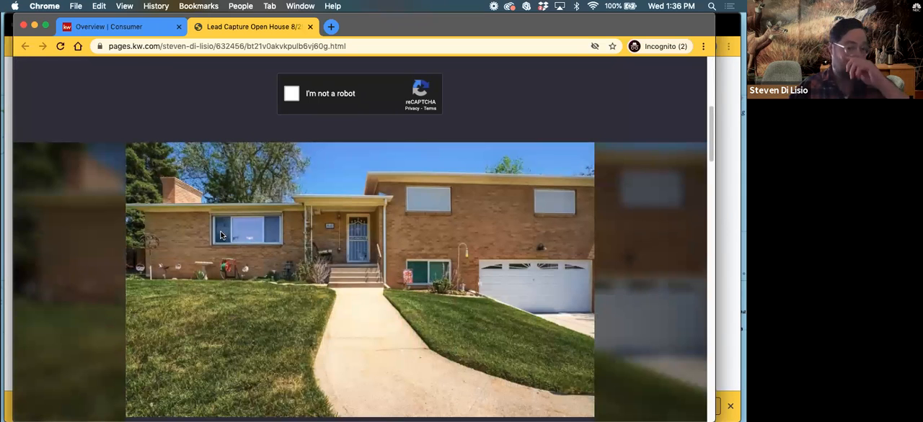
scroll(213, 273, down, 2)
scroll(213, 270, down, 4)
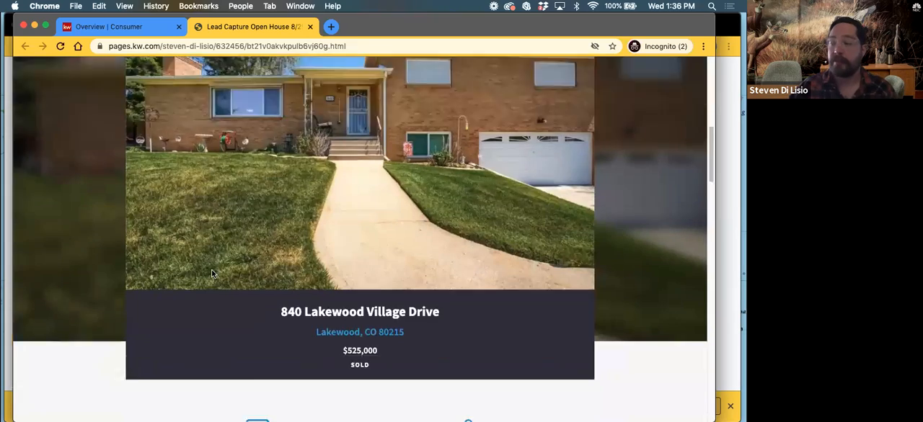
scroll(210, 269, down, 4)
scroll(210, 269, down, 10)
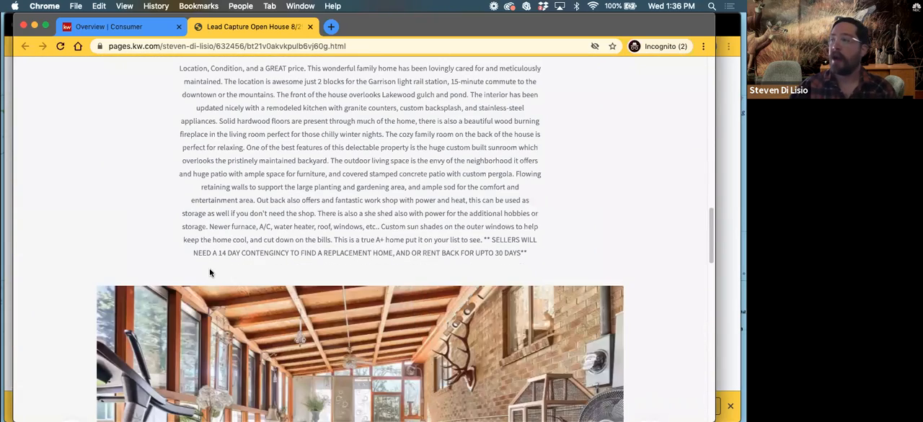
scroll(275, 216, up, 12)
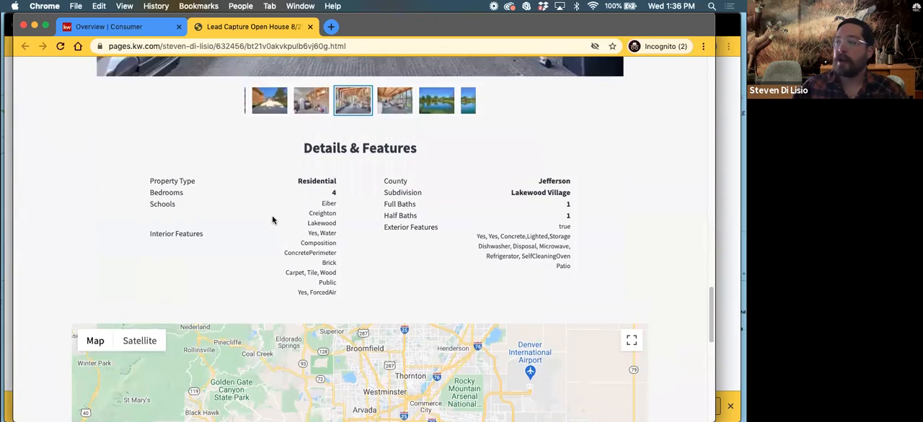
scroll(236, 251, down, 1)
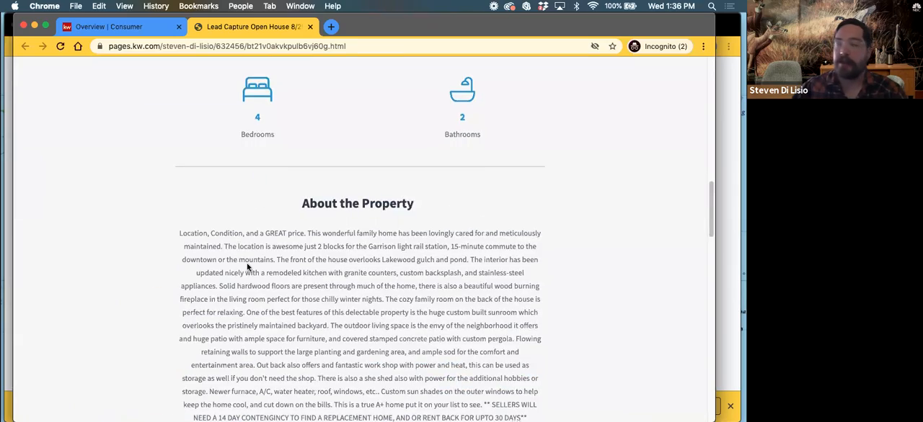
scroll(243, 261, up, 5)
scroll(244, 258, down, 3)
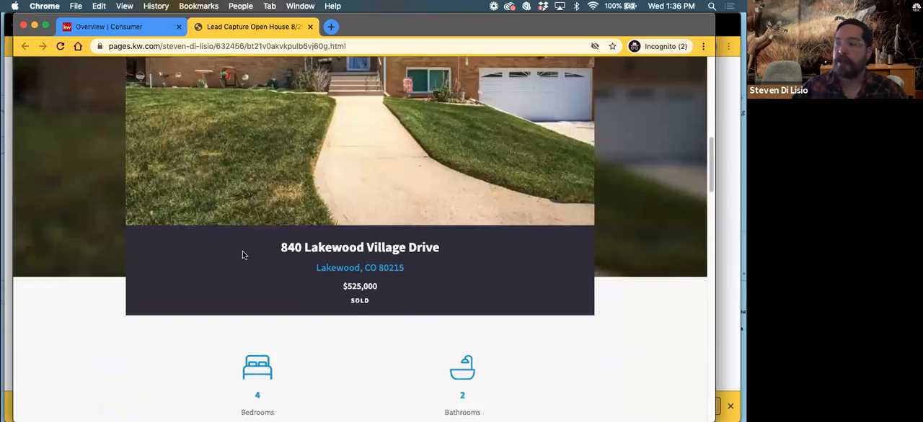
Browse several photos forward in the property gallery of the open house page
scroll(243, 252, down, 10)
scroll(241, 240, down, 5)
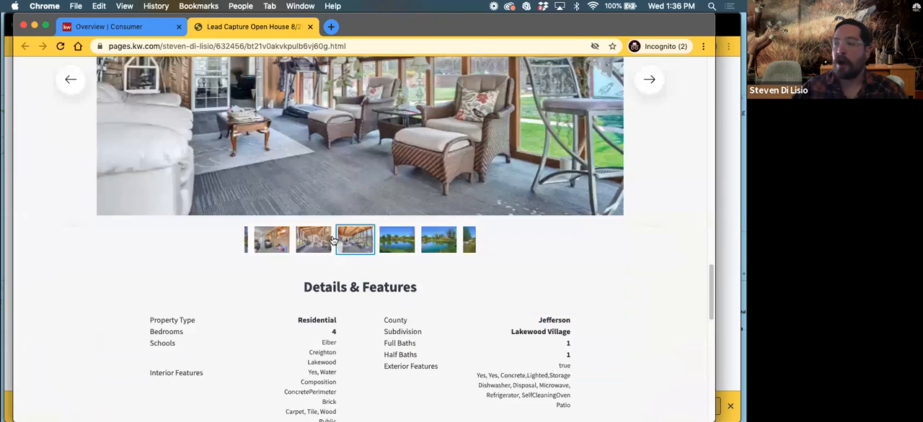
click(646, 78)
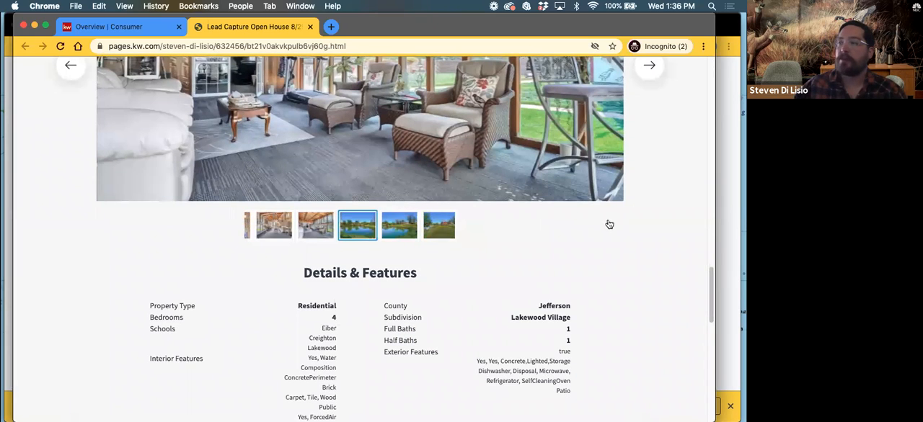
scroll(310, 251, up, 3)
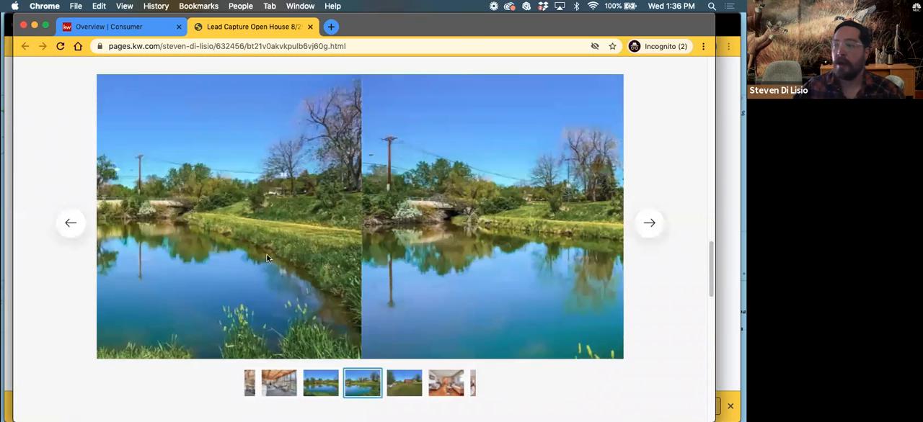
scroll(216, 252, down, 1)
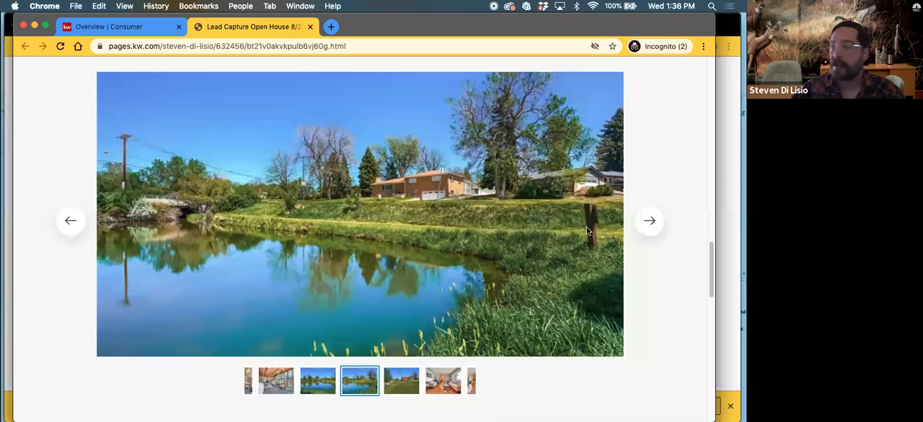
click(642, 222)
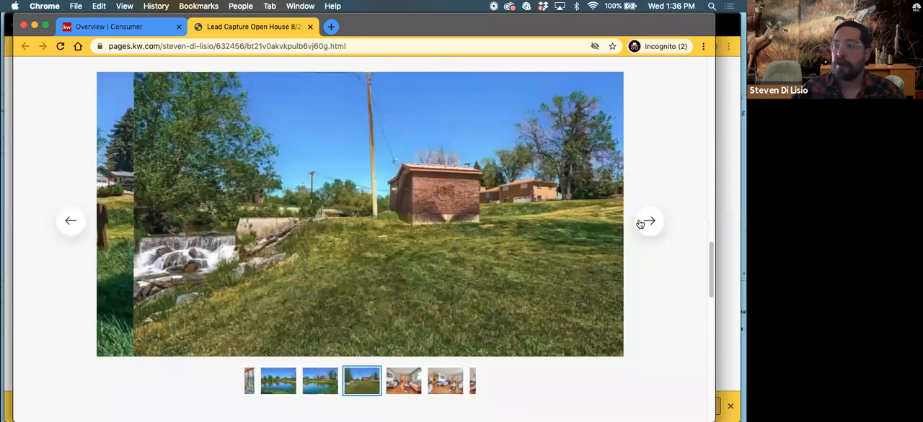
click(643, 222)
click(645, 221)
click(645, 221)
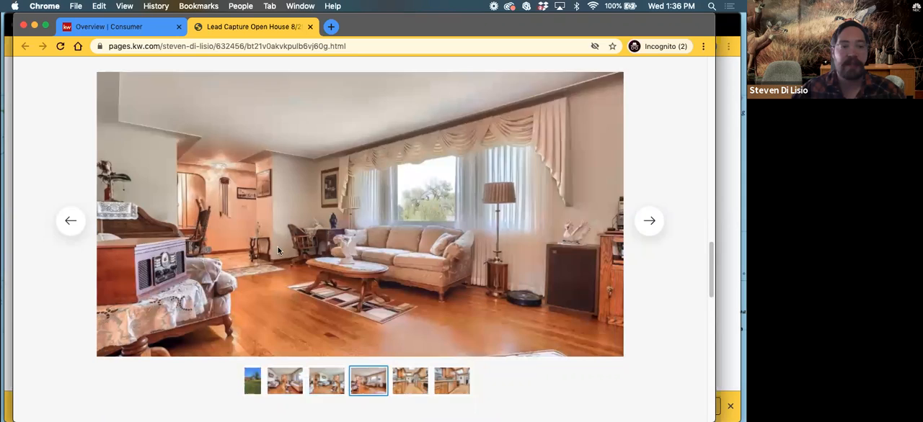
Examine the open house page's property details, location map and brokerage footer, and go back over the sign-in form and property summary
scroll(259, 256, down, 10)
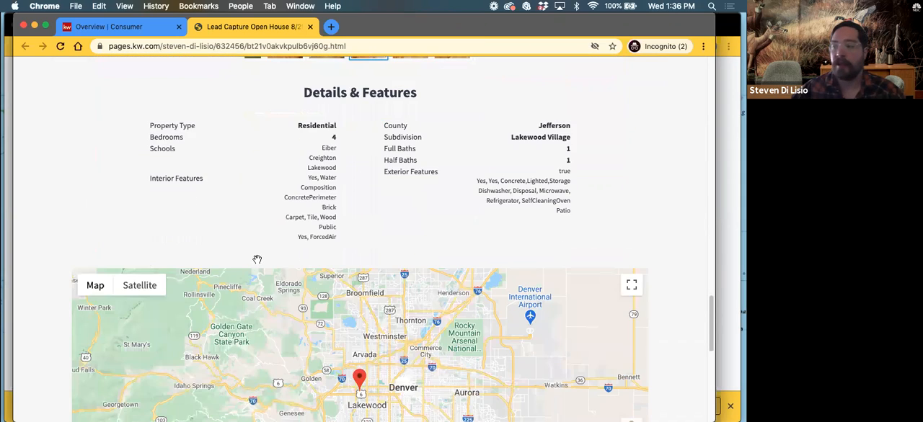
scroll(257, 260, down, 8)
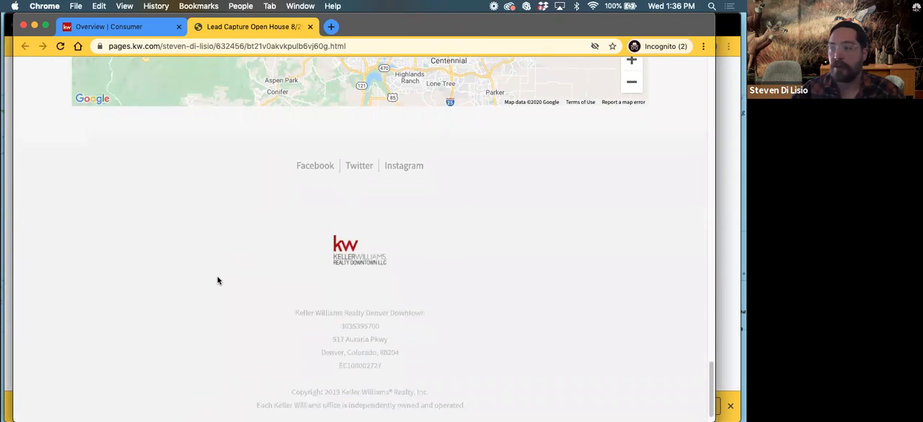
scroll(218, 280, down, 1)
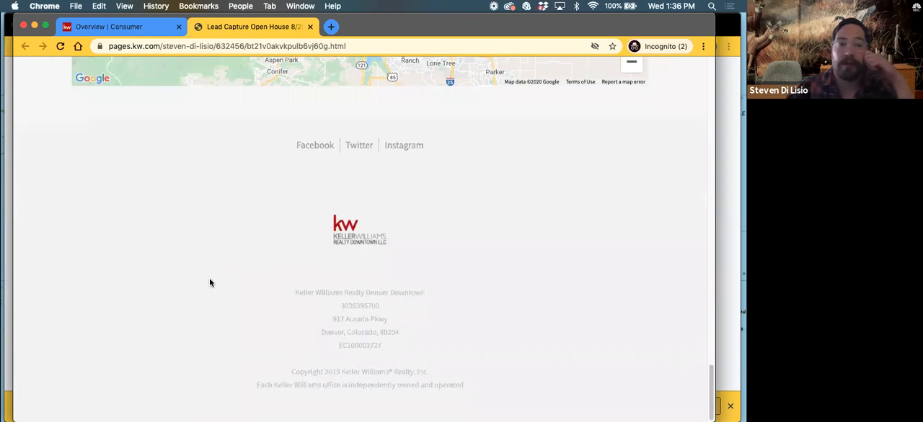
scroll(203, 271, up, 1)
scroll(203, 270, up, 5)
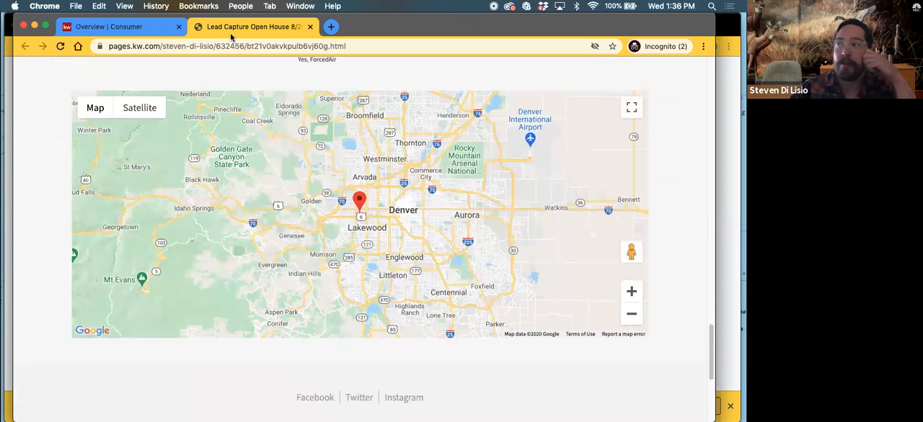
scroll(292, 189, up, 2)
scroll(292, 189, up, 15)
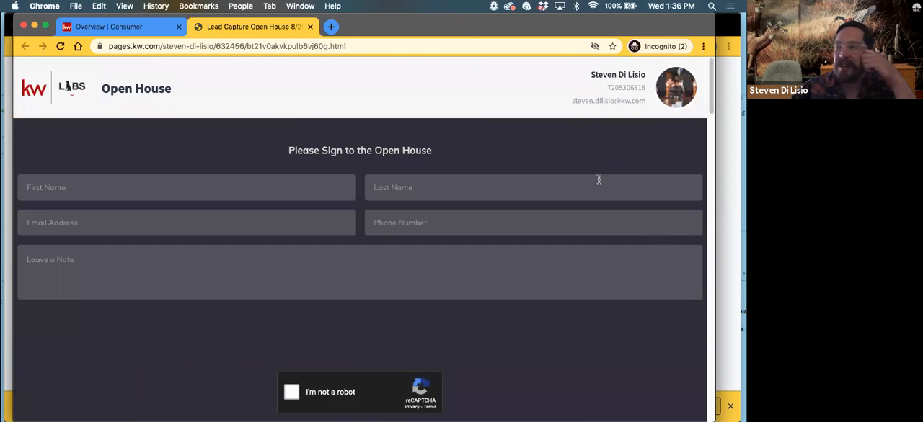
scroll(173, 174, down, 10)
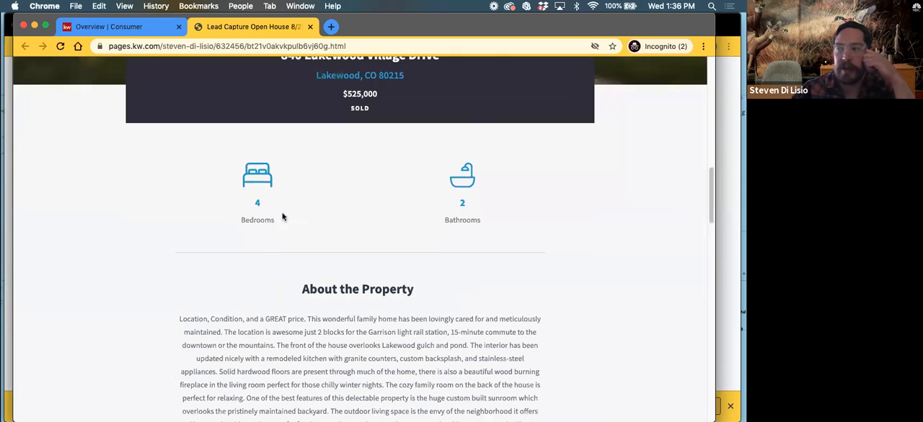
Review the open house page from the property photo down to the location map and brokerage footer
scroll(285, 214, up, 5)
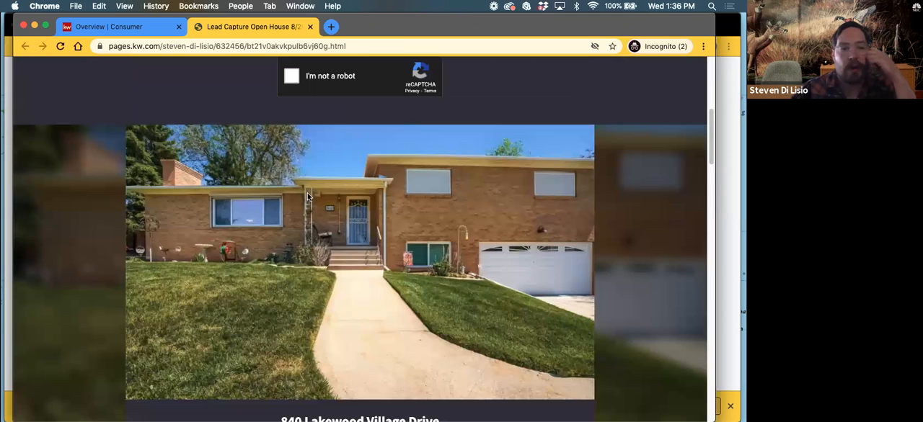
scroll(301, 234, down, 15)
scroll(300, 248, down, 15)
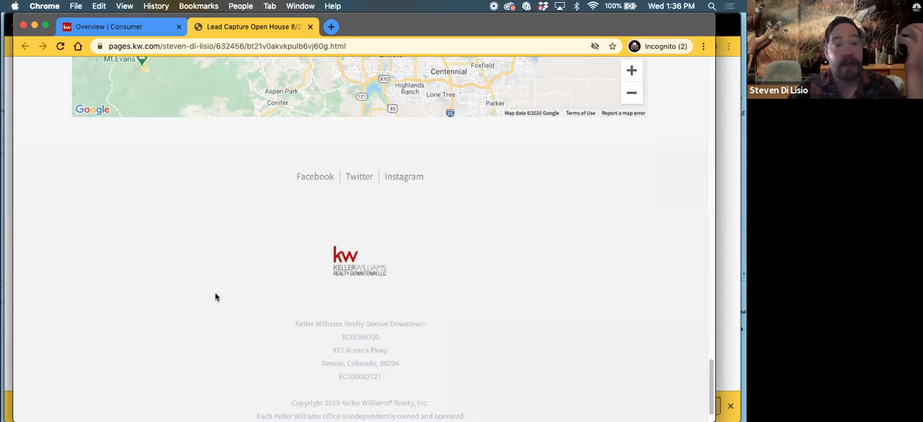
Open the live page of List of homes under and examine its headline and sign-up form fields
click(143, 28)
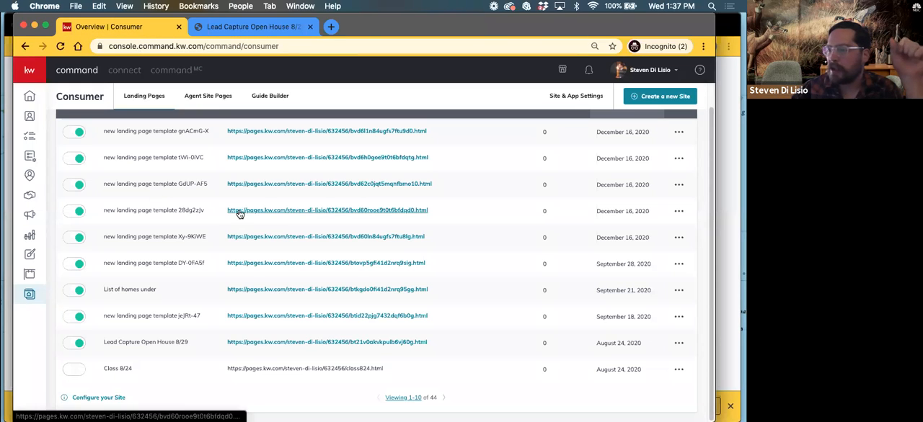
click(284, 289)
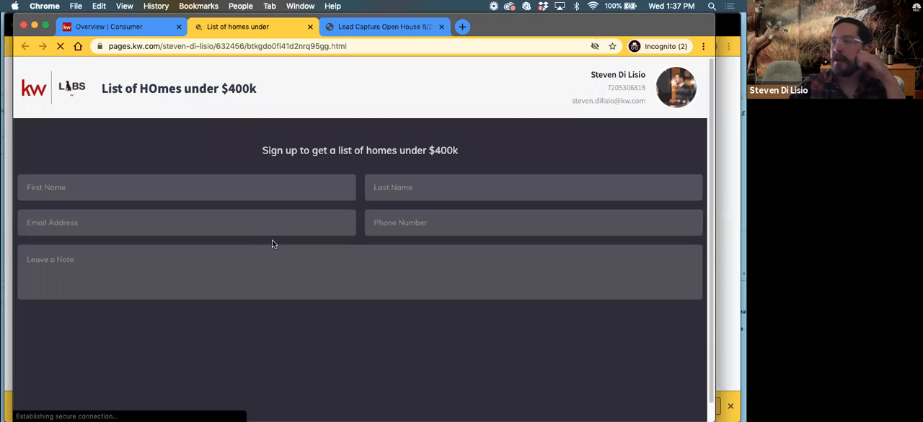
drag(101, 88, 266, 87)
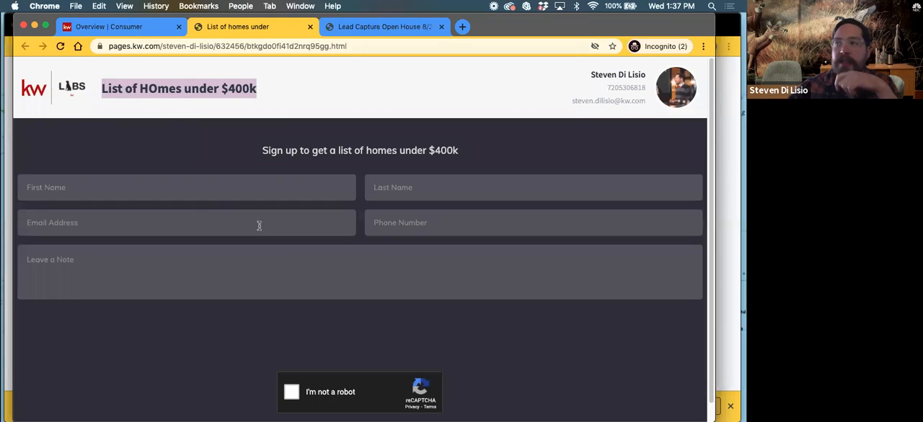
click(85, 187)
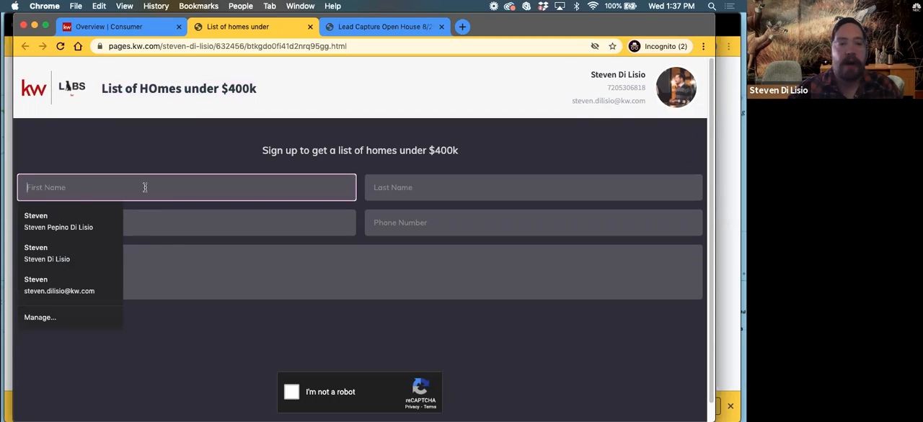
Load the agent's kw.com site in place of the List of homes under page and sign out of its account
click(368, 25)
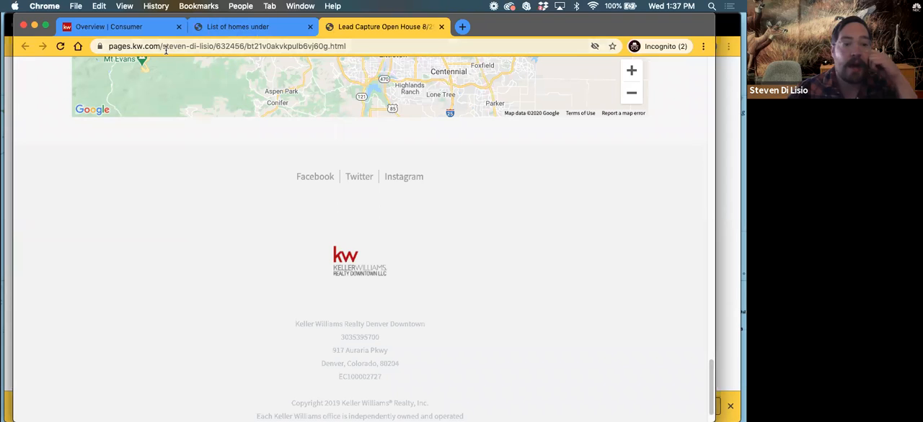
click(130, 24)
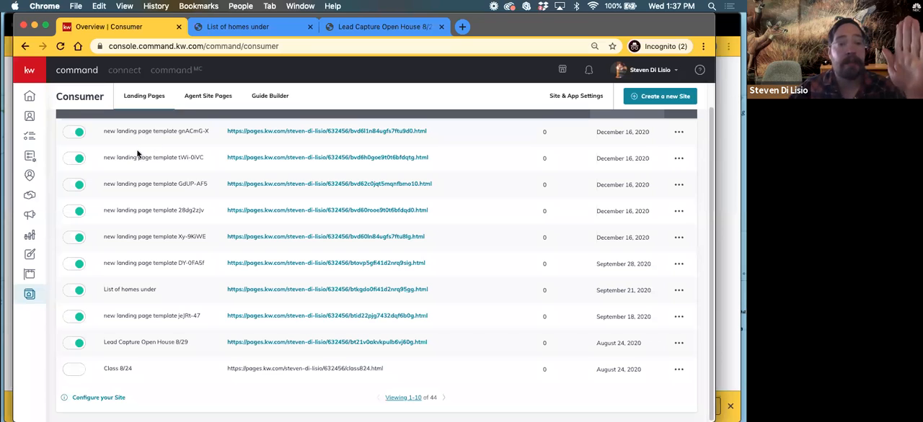
click(219, 27)
click(208, 46)
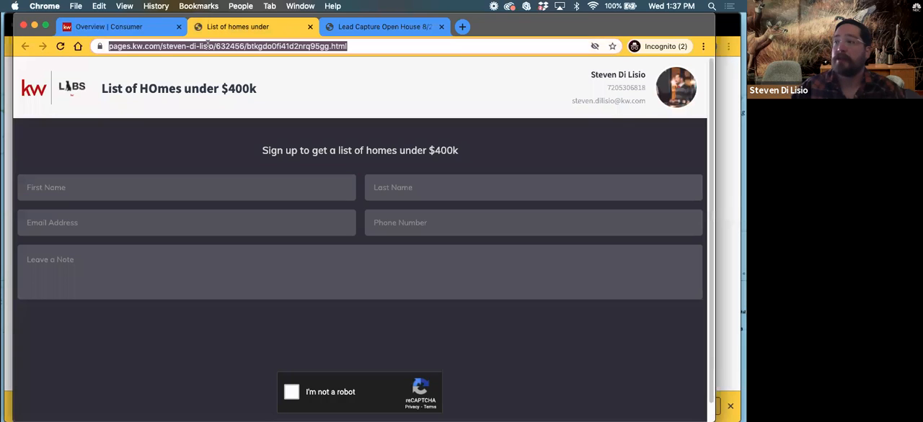
text(steven)
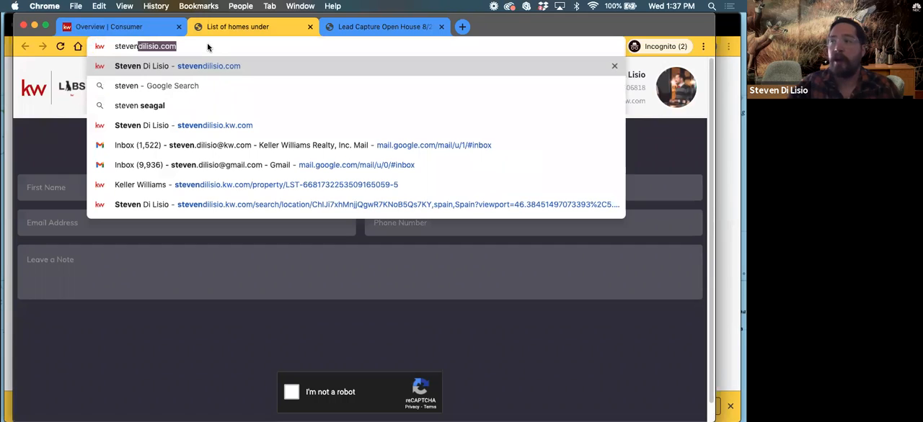
text(dilisio)
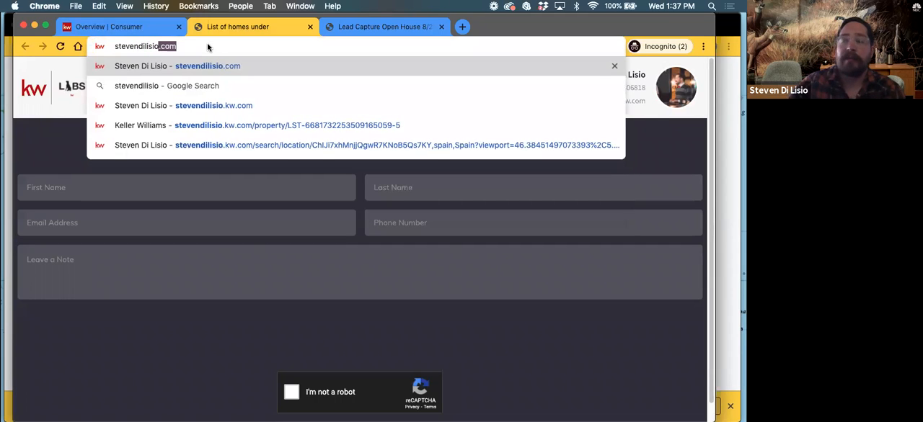
text(.kw.com)
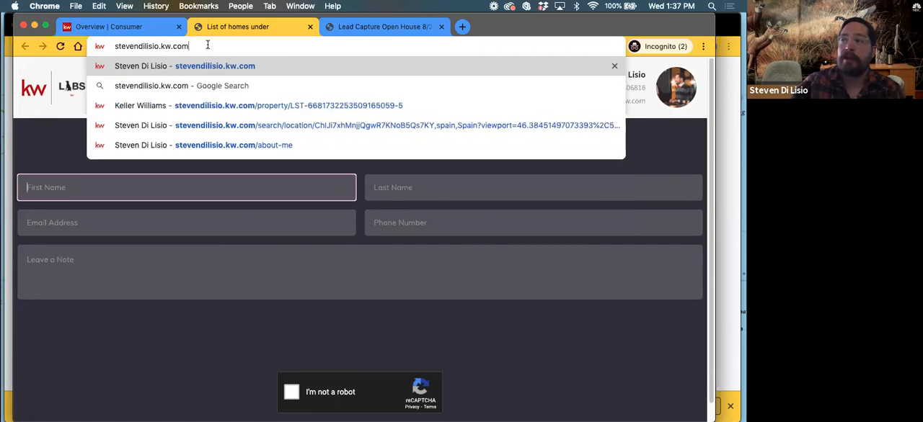
key(Return)
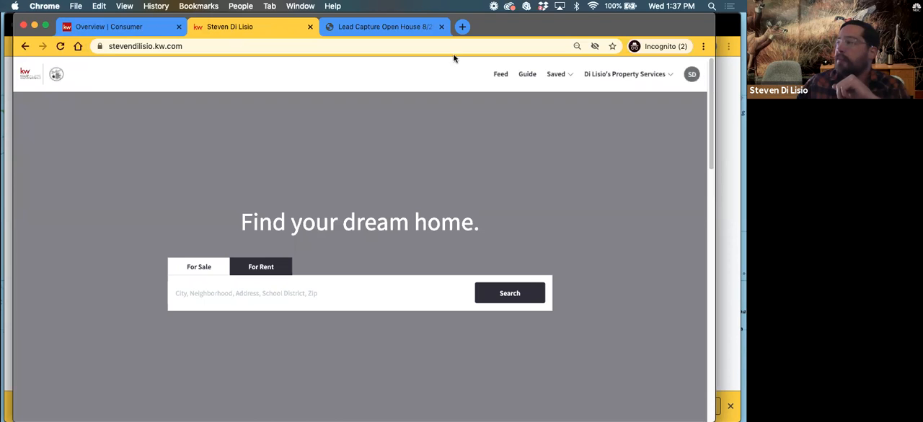
click(693, 75)
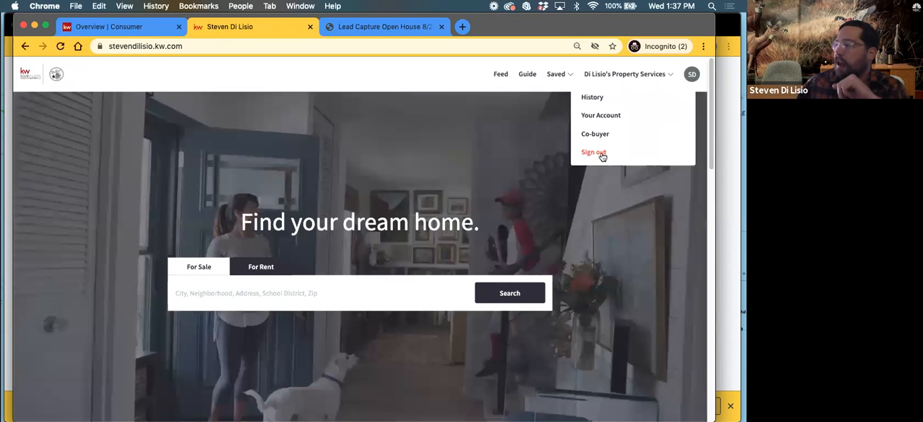
click(599, 153)
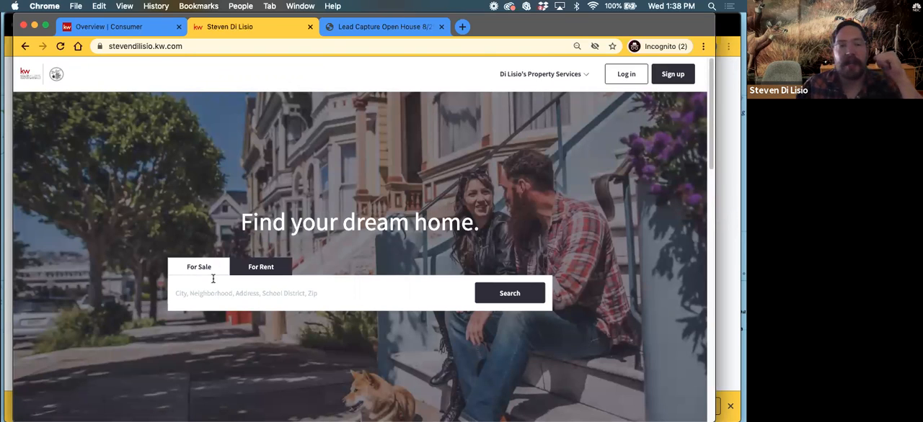
Open the agent site's About Me page and examine its bio, client testimonials and contact form
click(519, 77)
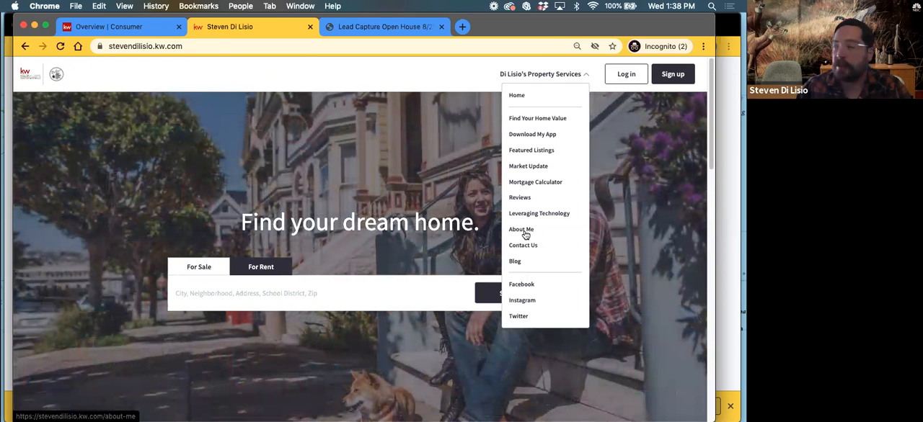
click(523, 230)
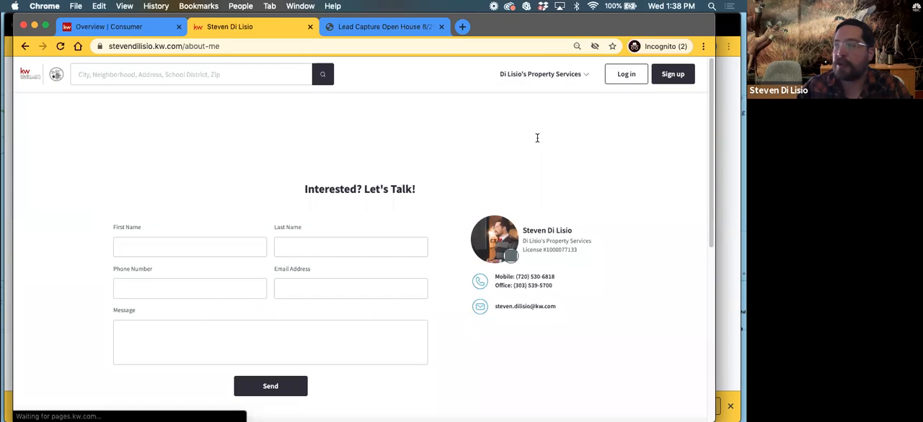
click(532, 78)
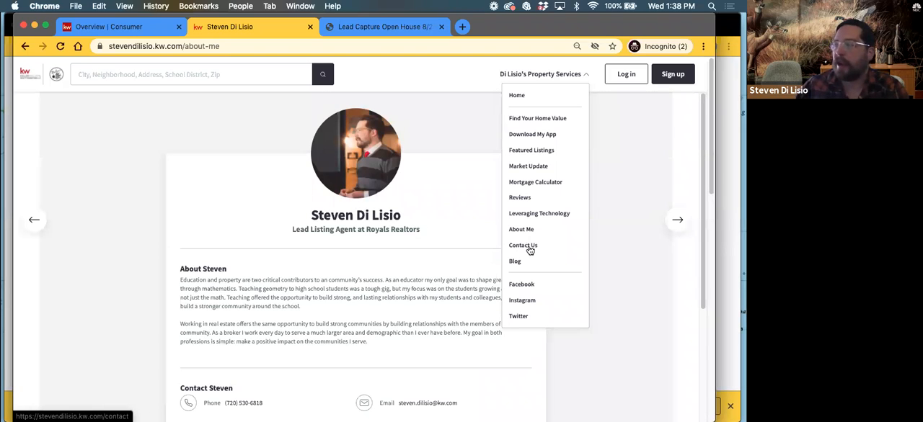
scroll(294, 256, down, 2)
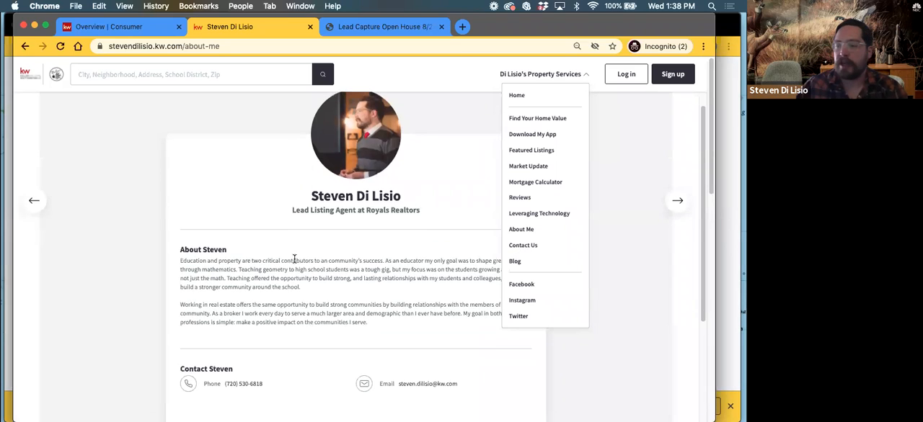
scroll(293, 257, down, 6)
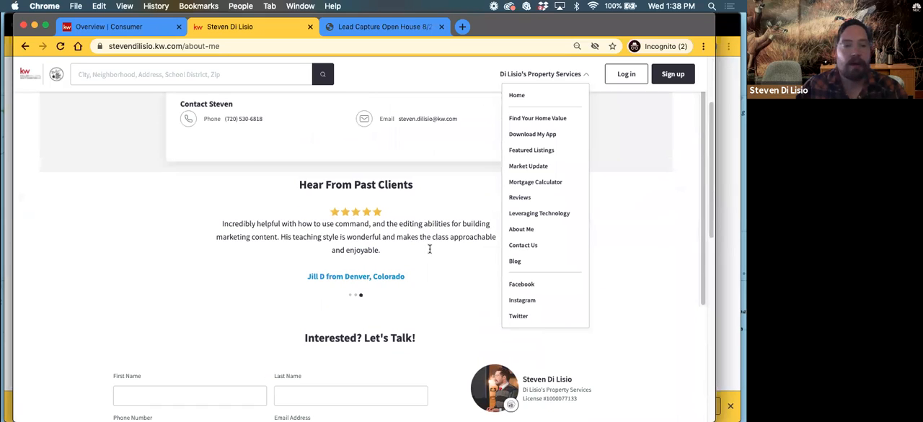
scroll(321, 227, up, 4)
scroll(331, 246, down, 4)
scroll(331, 246, down, 5)
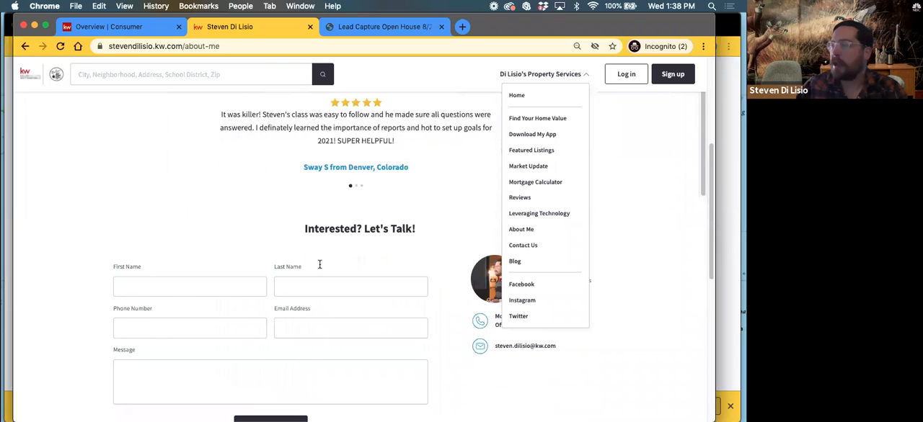
scroll(323, 216, down, 2)
scroll(328, 159, down, 1)
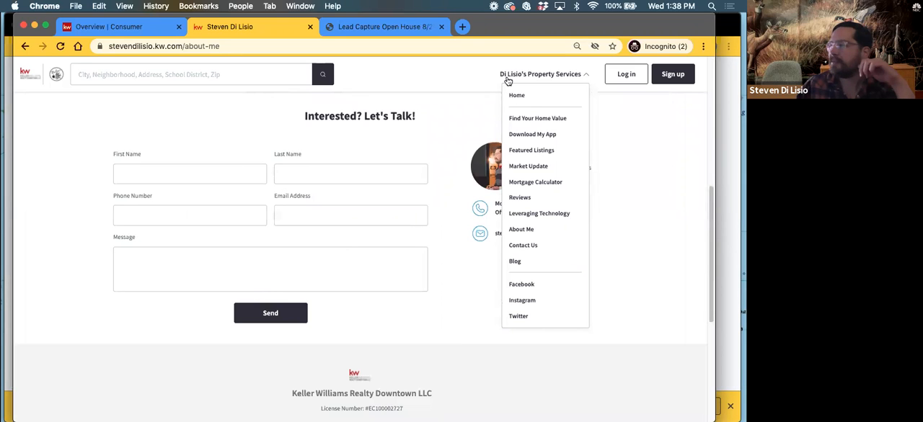
scroll(321, 195, up, 5)
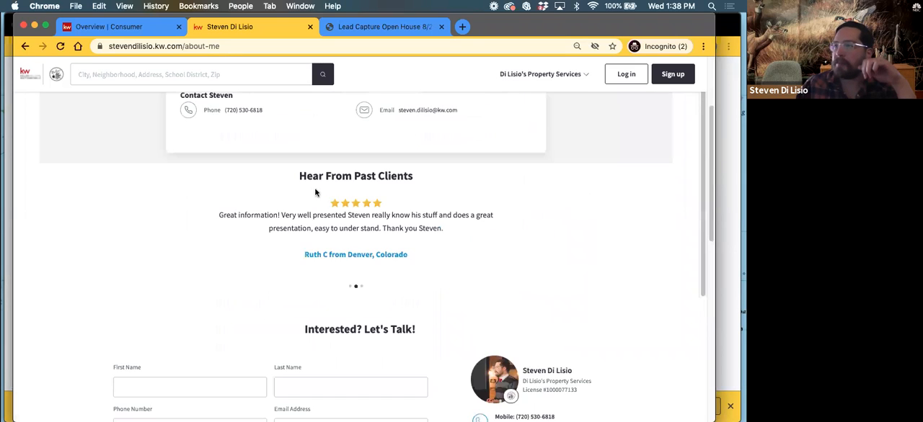
scroll(315, 193, up, 5)
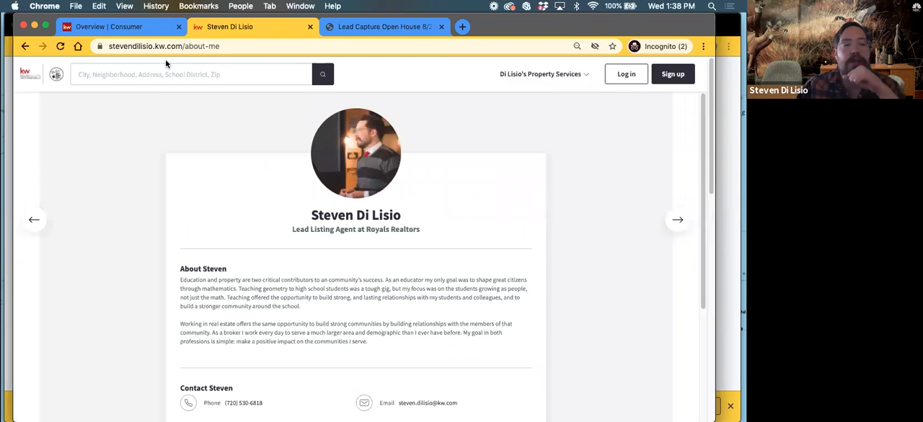
Return to the Consumer landing pages list and start creating a new site
click(92, 29)
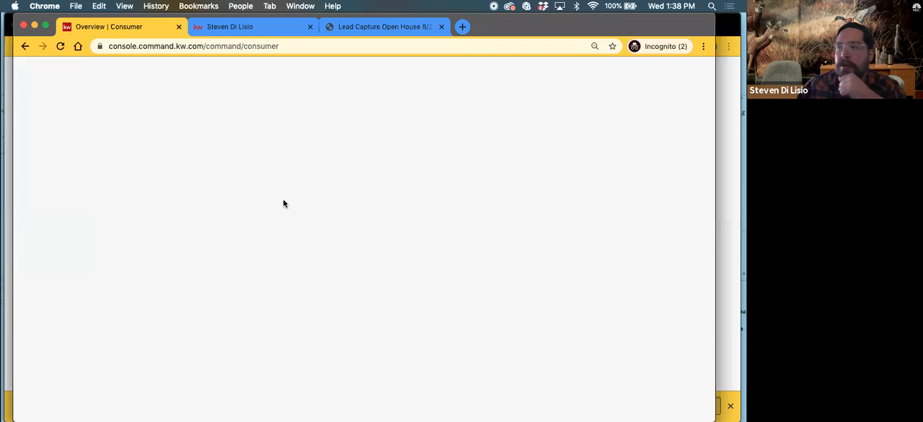
click(660, 97)
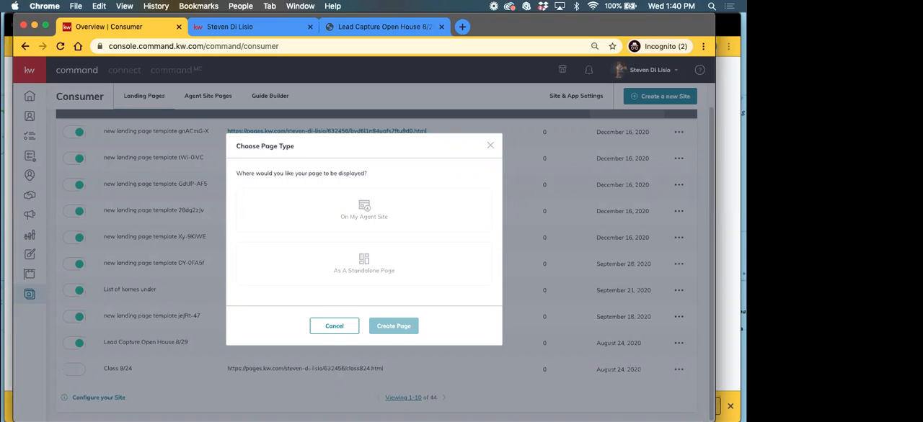
Look over the agent site's About Me page again as an example of a page displayed on the agent site
click(225, 32)
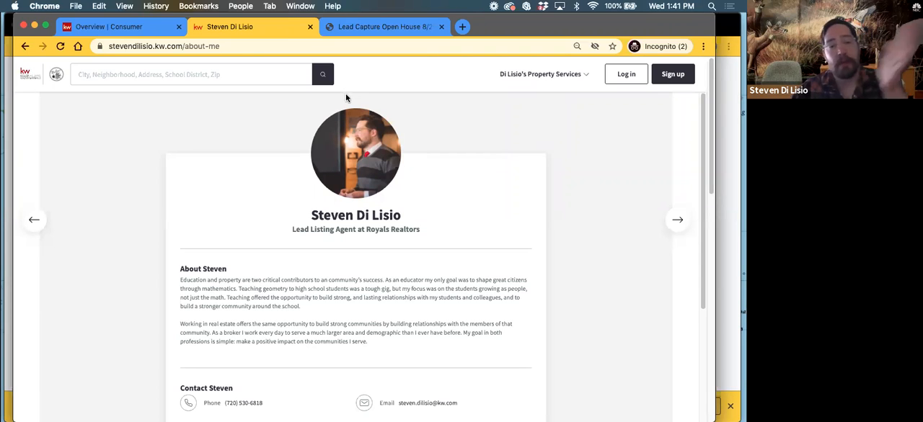
scroll(291, 262, down, 5)
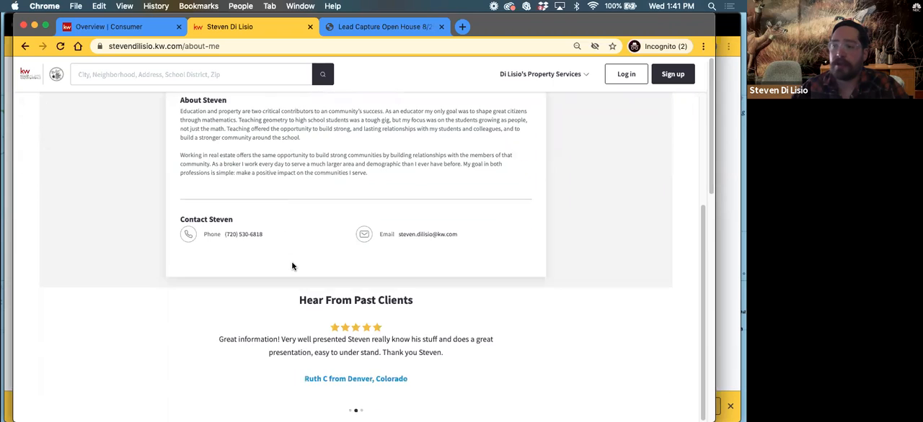
scroll(290, 264, up, 5)
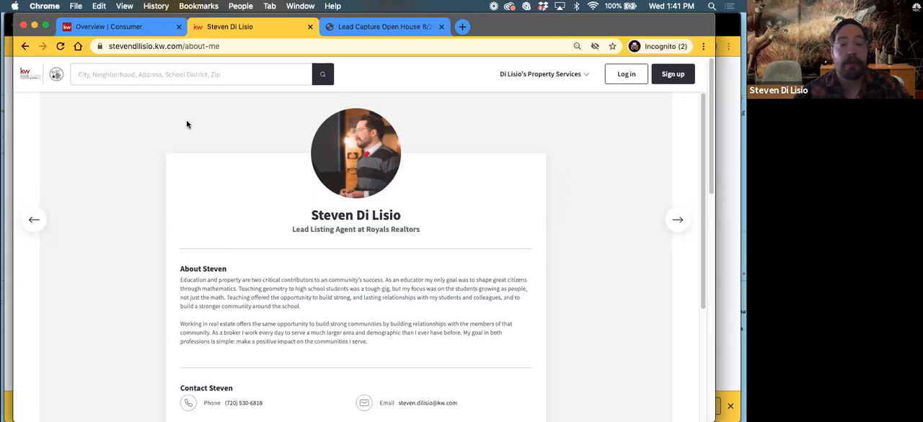
Create the new landing page as a standalone page and name it Class Example 1
click(132, 28)
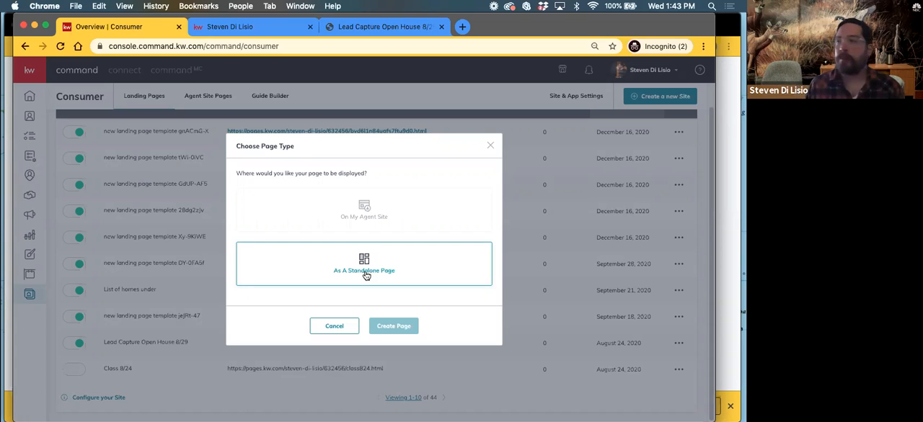
click(415, 212)
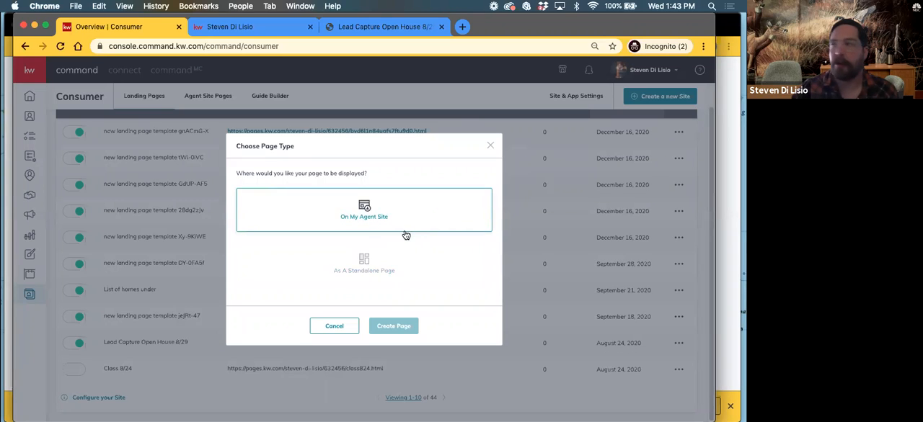
click(354, 270)
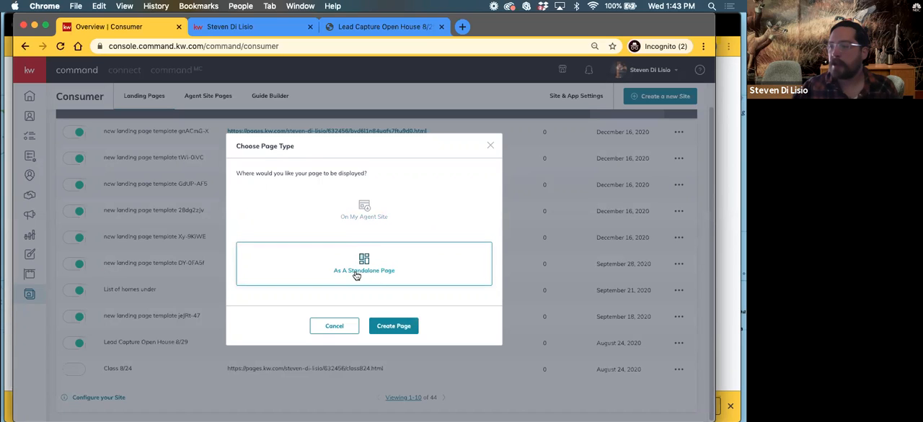
click(403, 327)
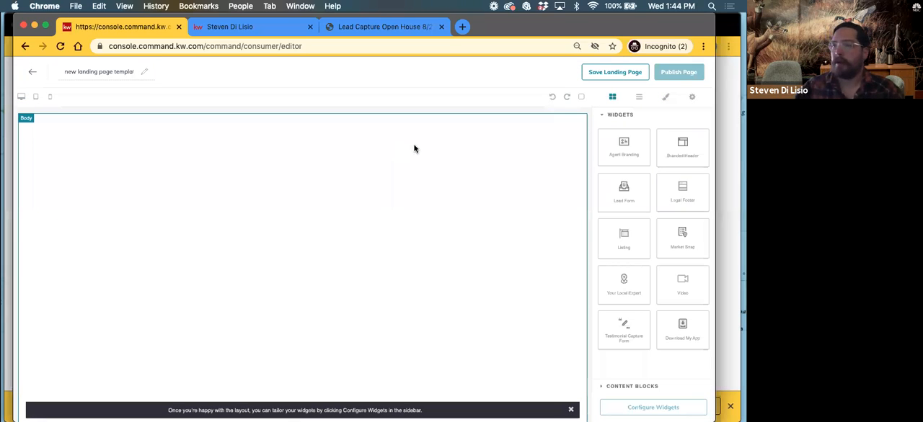
triple_click(105, 73)
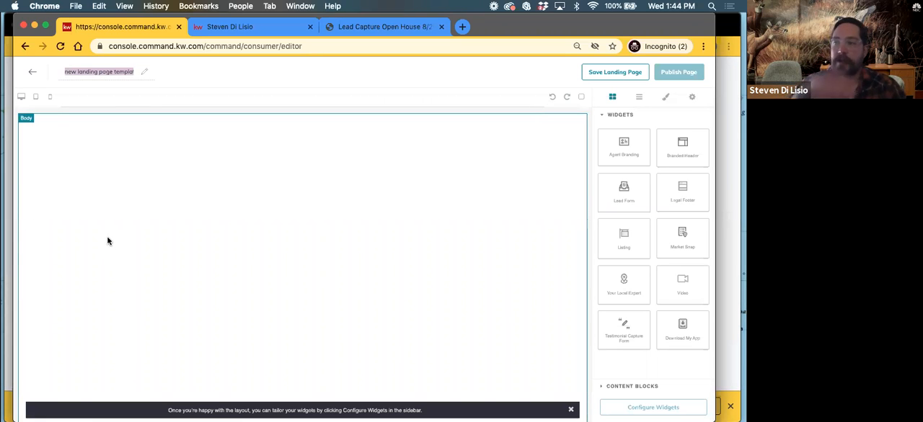
text(Class Example 1)
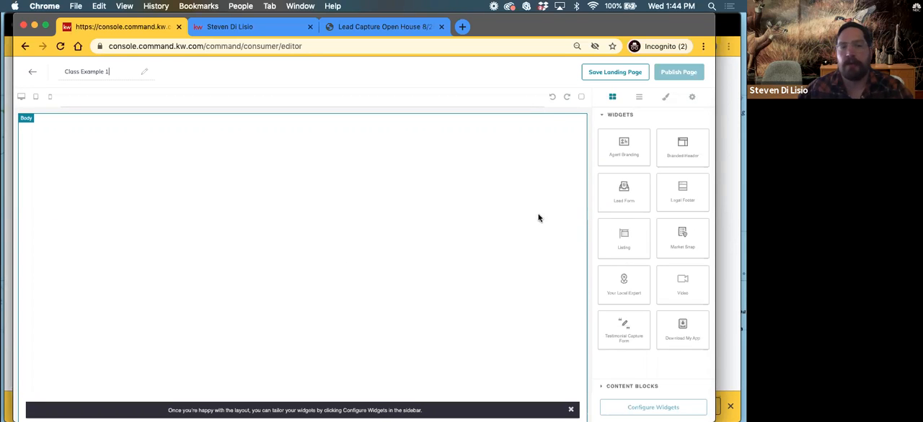
Add the Branded Header, Lead Form and Legal Footer widgets to the blank landing page, stacked in that order
drag(686, 148, 410, 145)
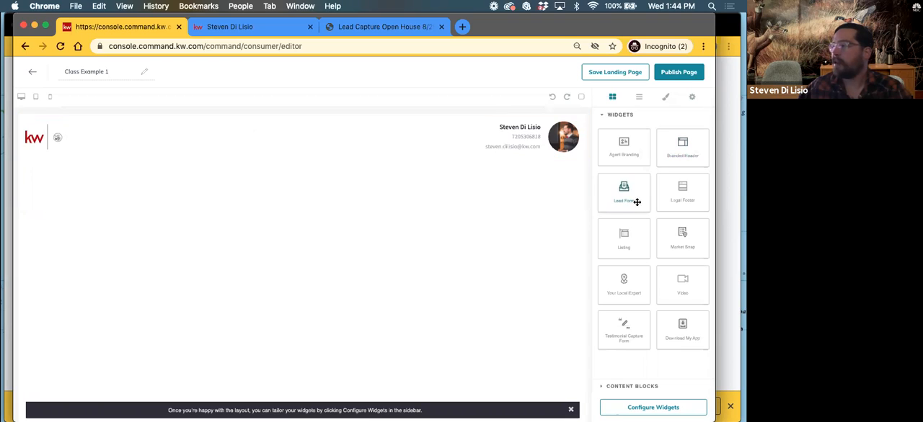
drag(633, 190, 344, 202)
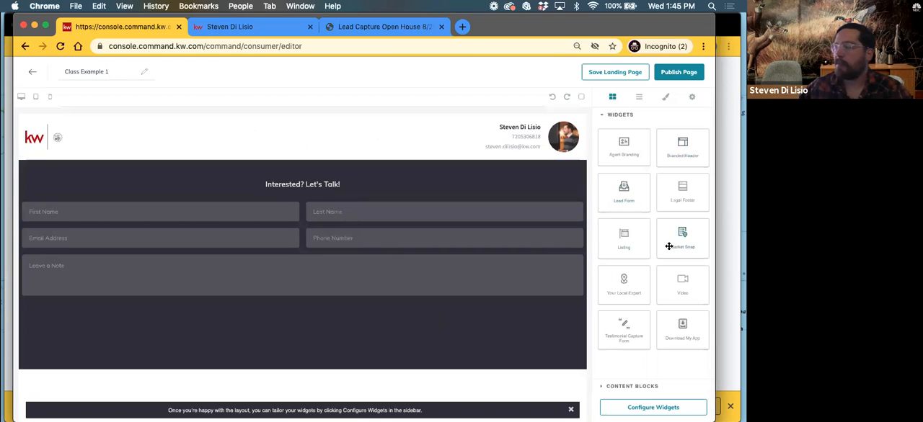
drag(682, 199, 309, 389)
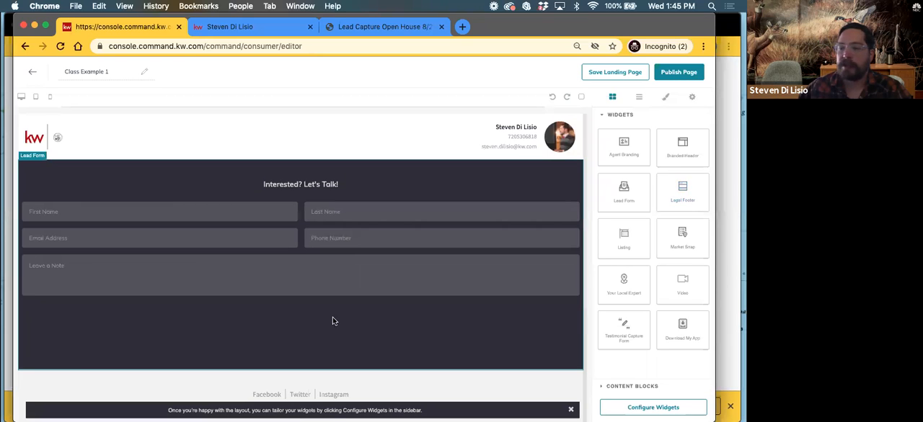
Review the legal footer beneath the lead form and delete it from the page
scroll(332, 317, down, 3)
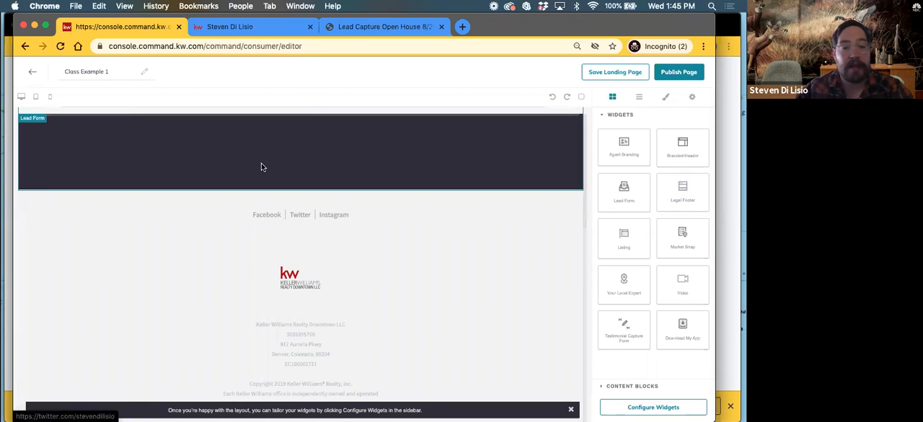
scroll(303, 285, up, 4)
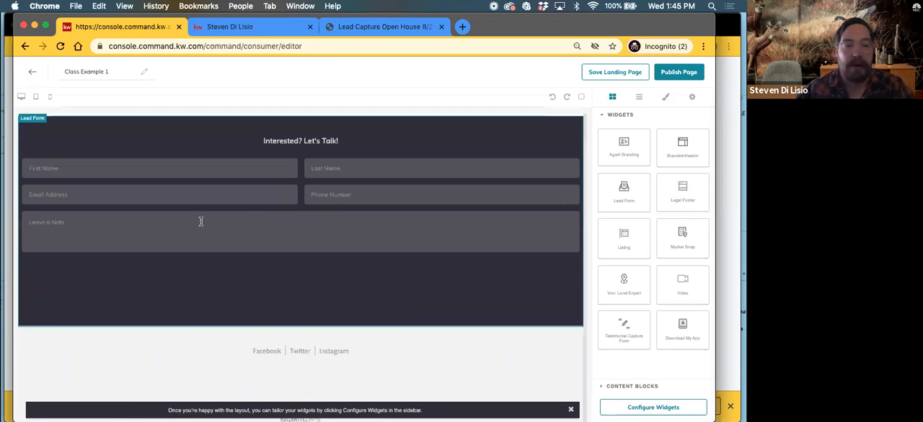
scroll(214, 253, down, 4)
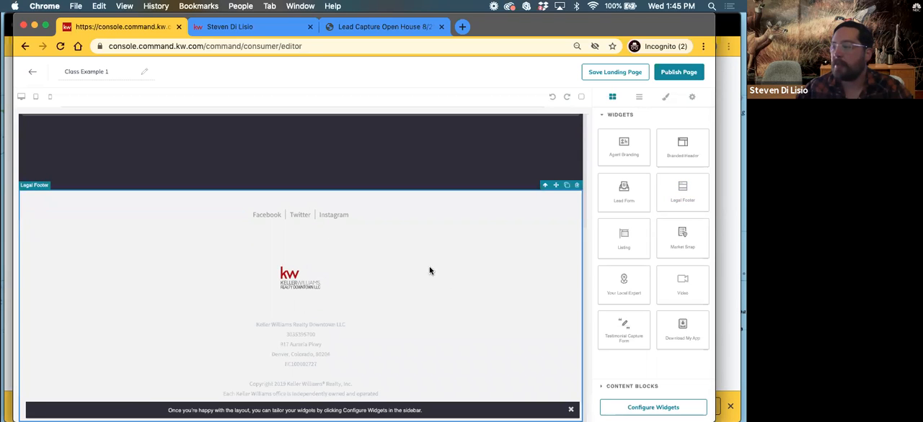
click(578, 186)
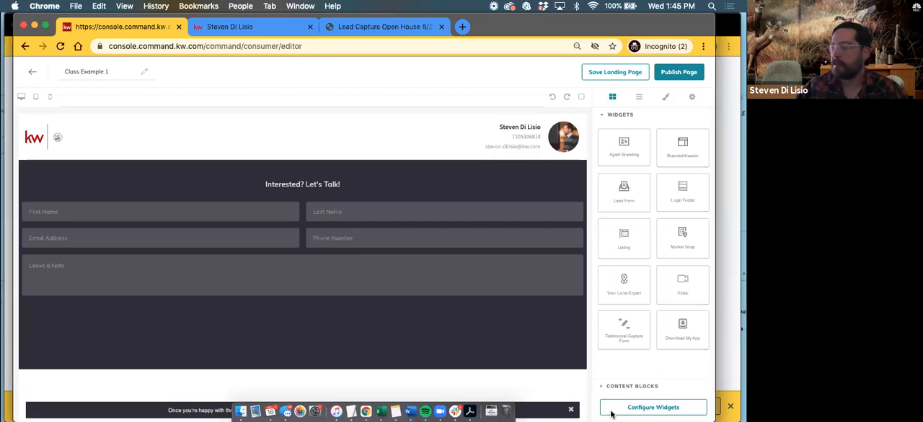
Configure the Branded Header widget with the header text Class Example 1 and apply it to the page
click(653, 408)
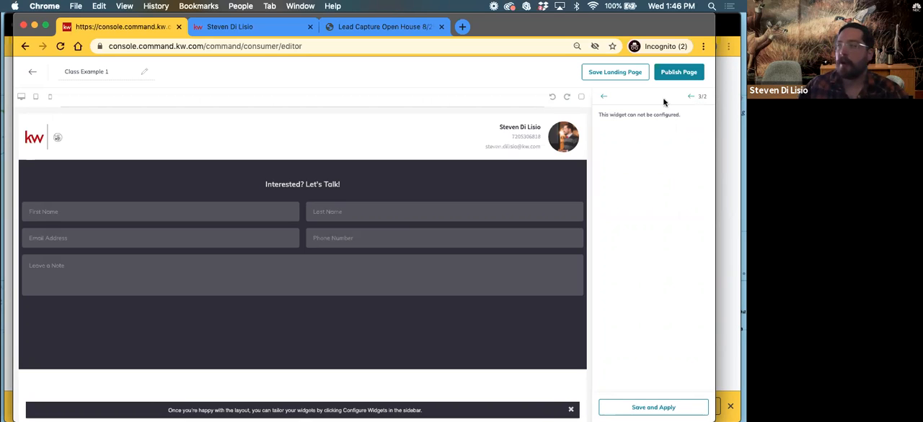
click(604, 98)
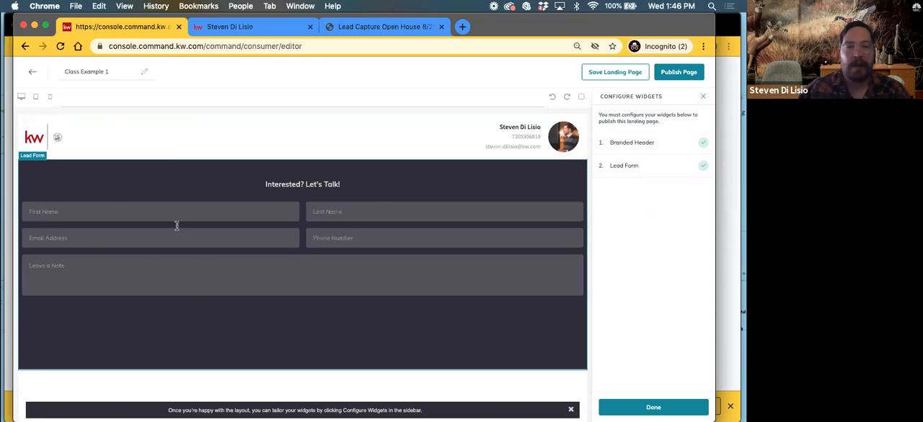
click(632, 143)
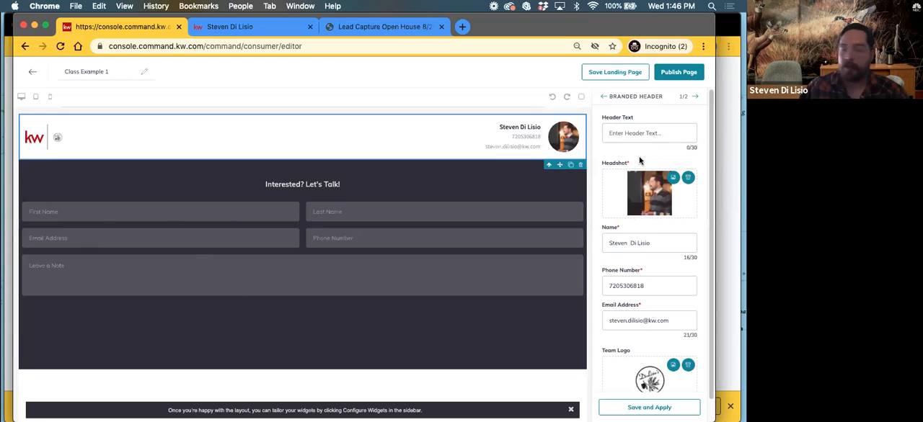
click(632, 133)
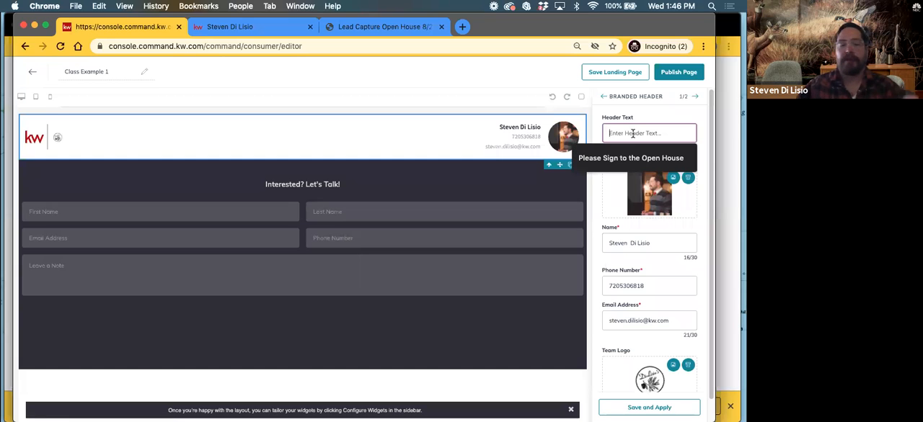
text(Class Example 1)
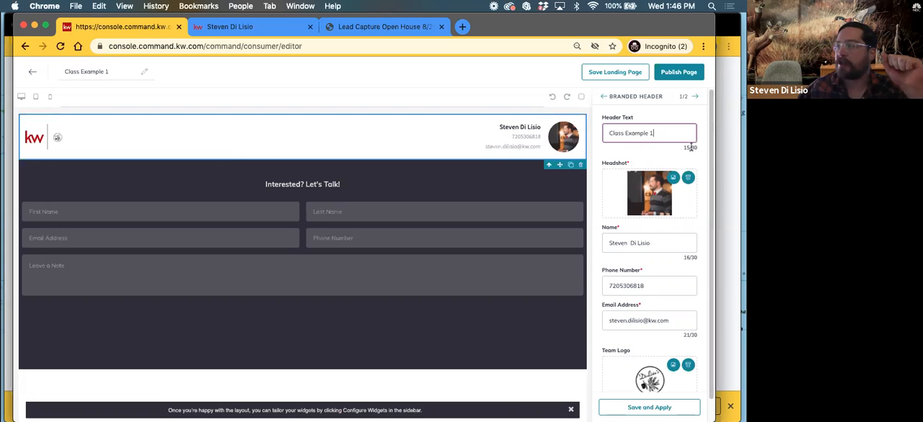
drag(683, 148, 699, 150)
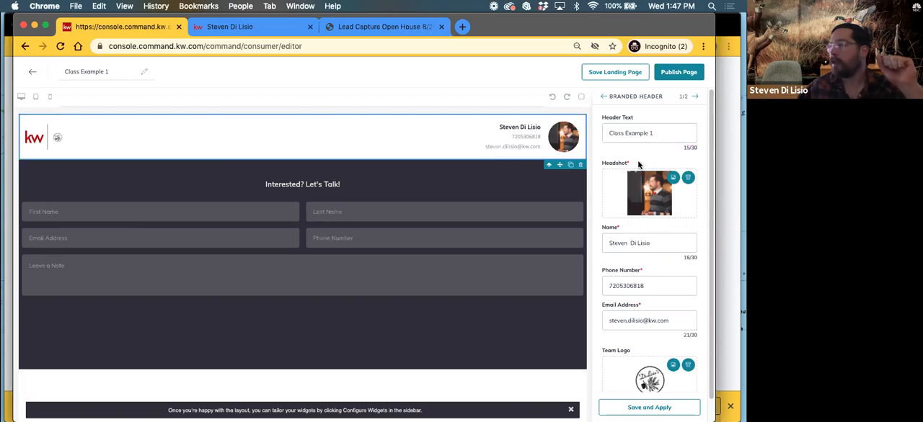
scroll(638, 165, down, 1)
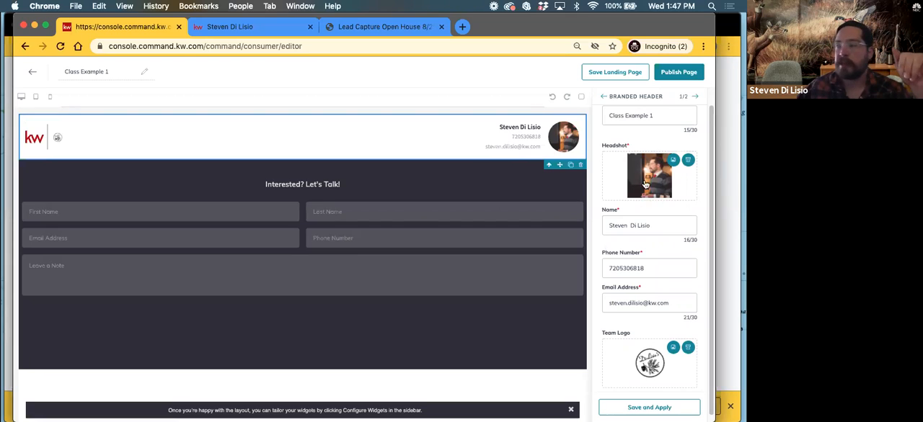
scroll(649, 189, down, 1)
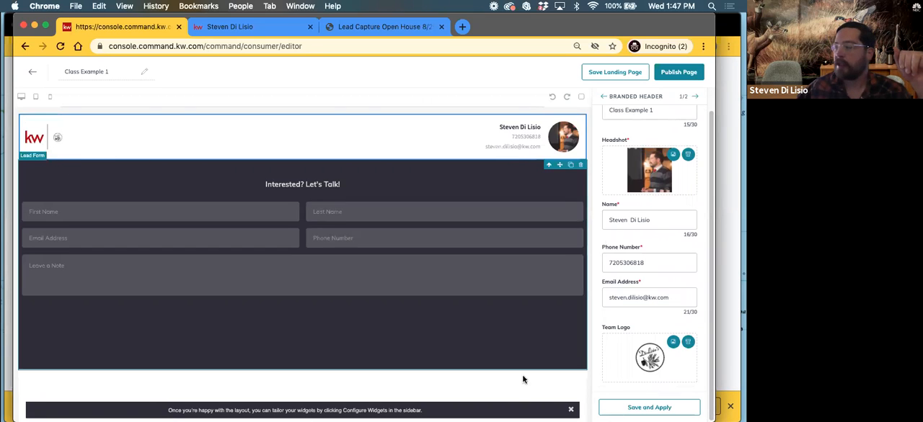
click(627, 409)
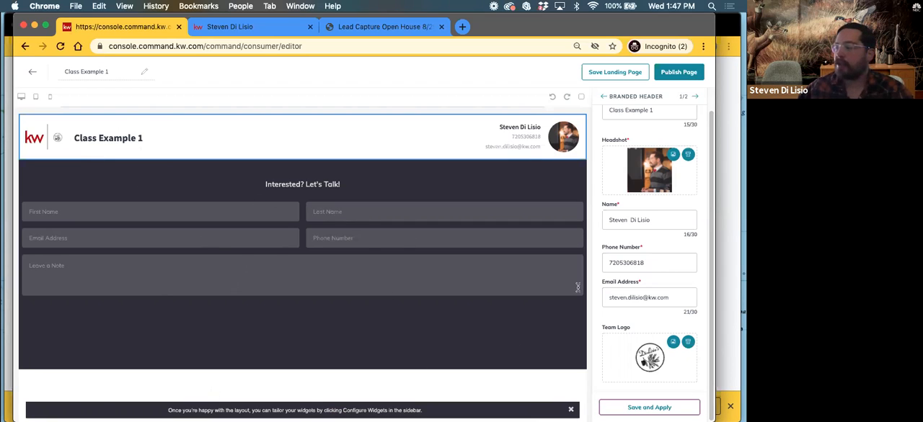
Set the Lead Form widget's header text to Sign up for Virtual Open House and apply it
click(696, 98)
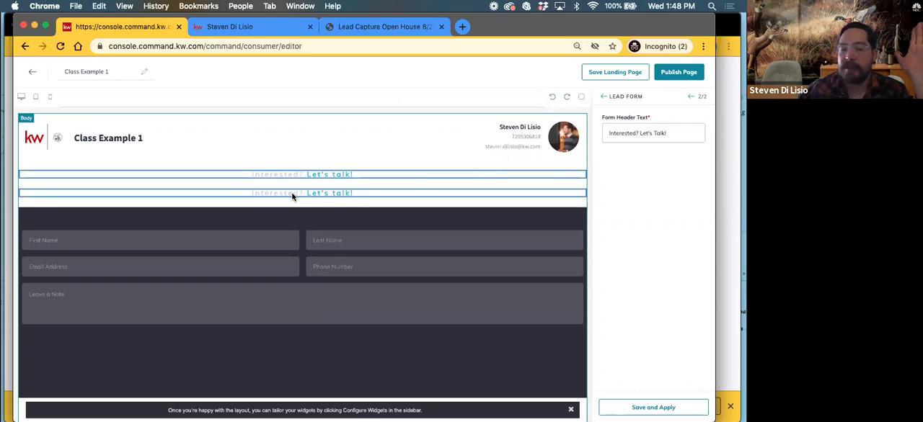
click(651, 135)
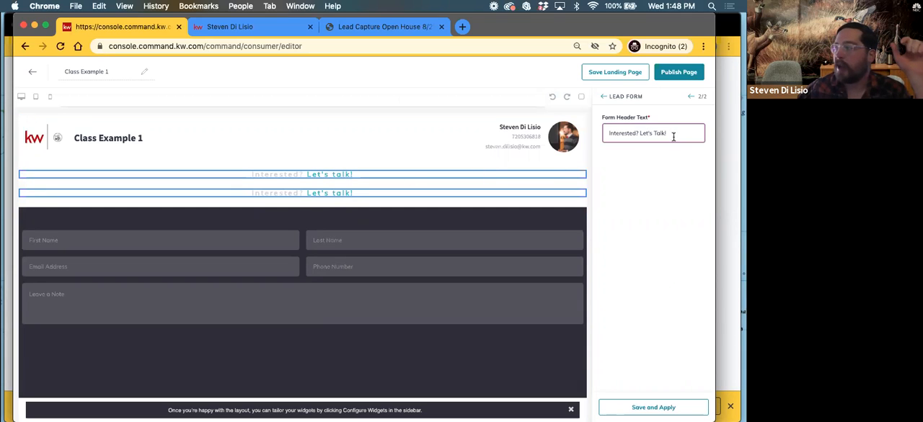
triple_click(663, 133)
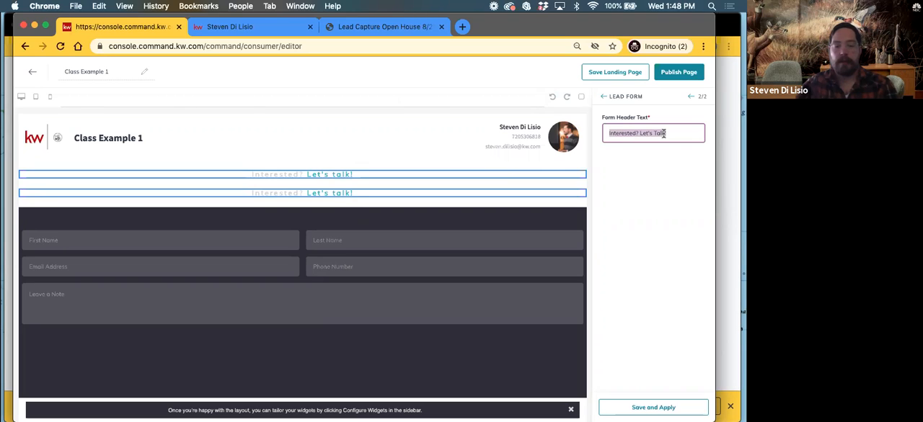
text(Sign up for Virtual Open House)
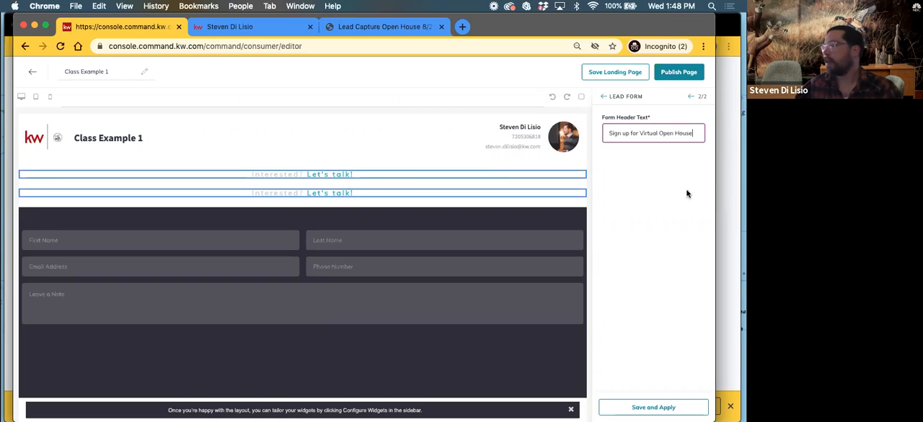
click(655, 407)
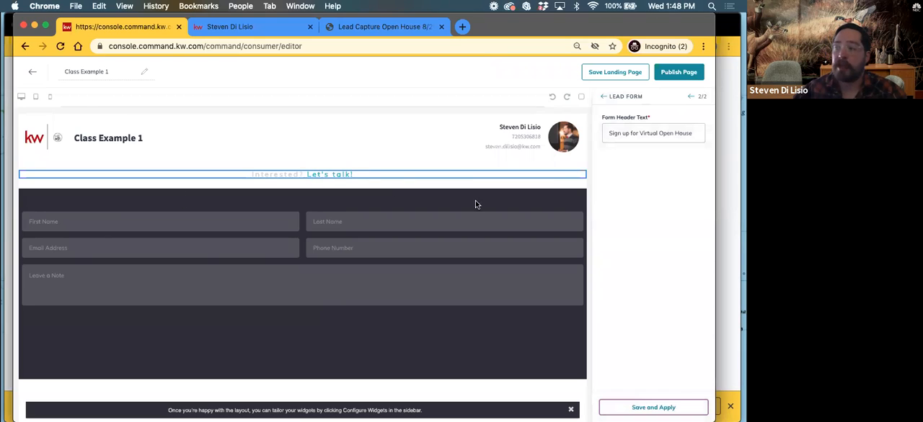
click(656, 407)
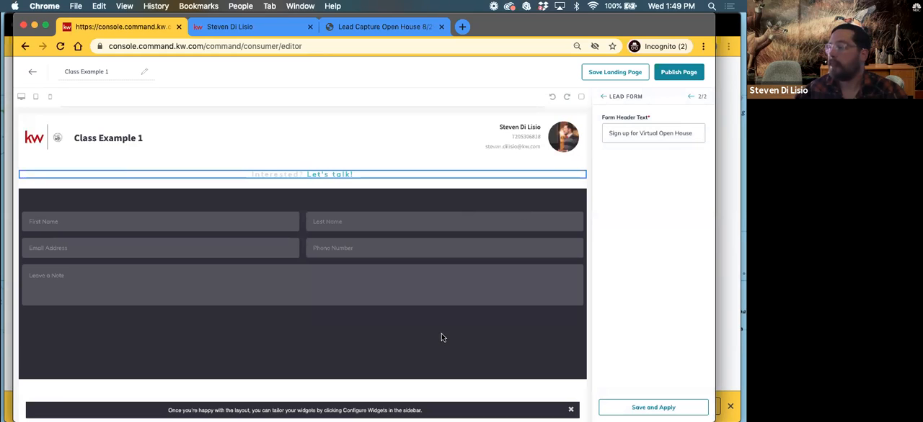
Dismiss the layout hint and finish configuring the widgets to return to the widget library
click(569, 410)
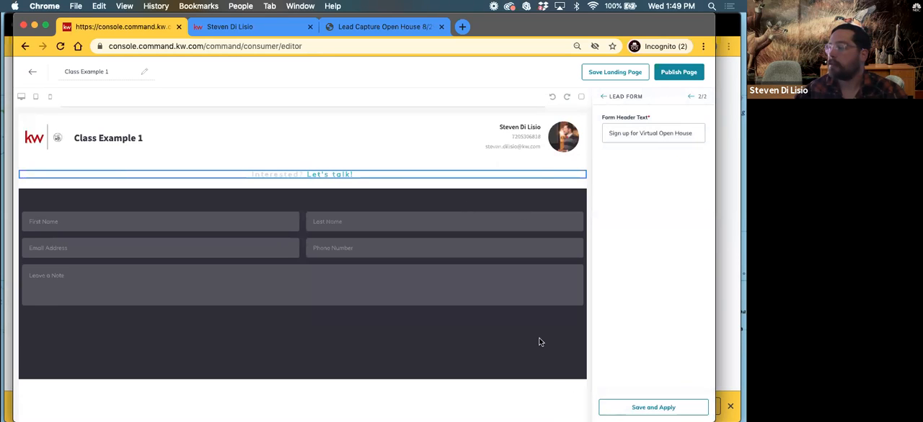
click(604, 96)
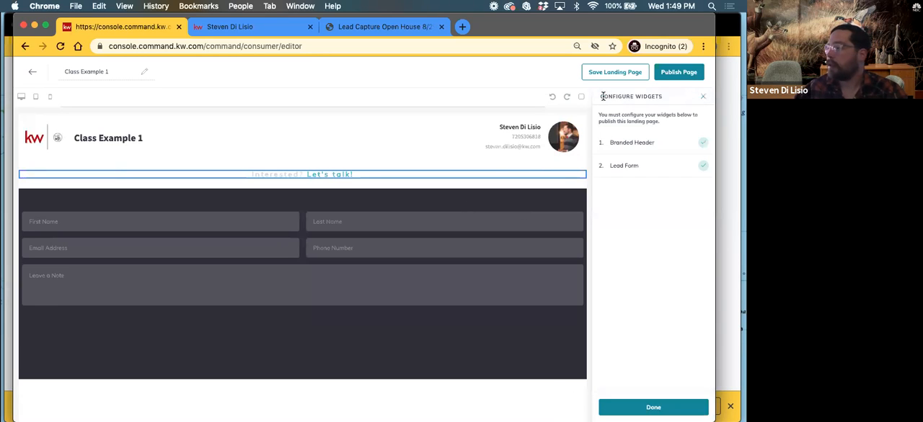
click(645, 410)
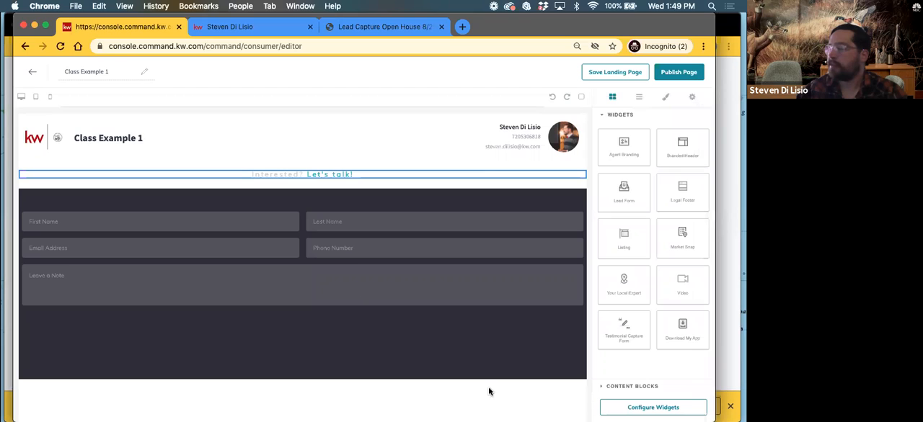
click(601, 115)
click(602, 115)
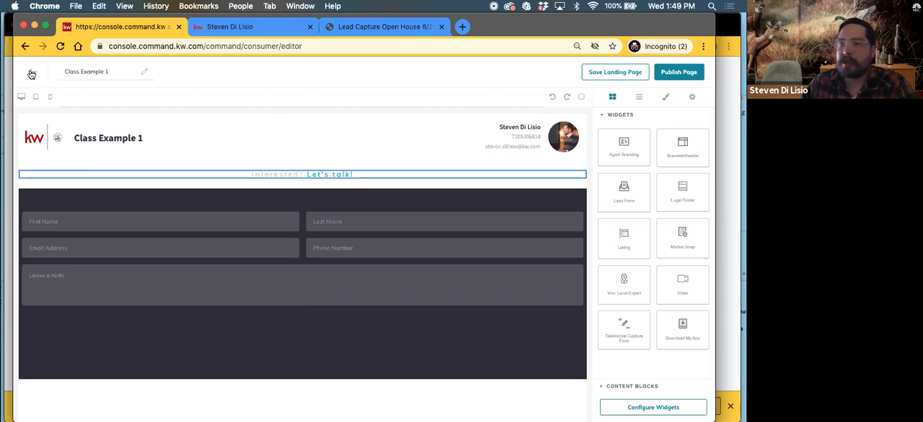
Reload the editor to start from a blank landing page and name it Class 1 Example
click(60, 47)
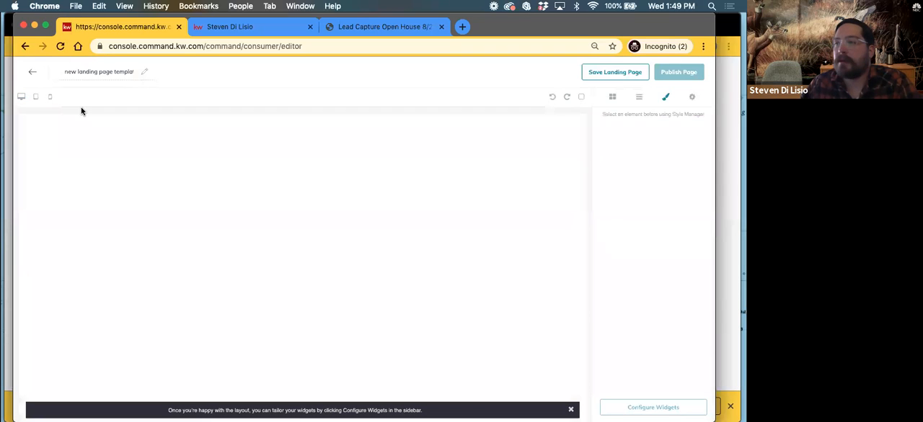
double_click(82, 73)
triple_click(83, 73)
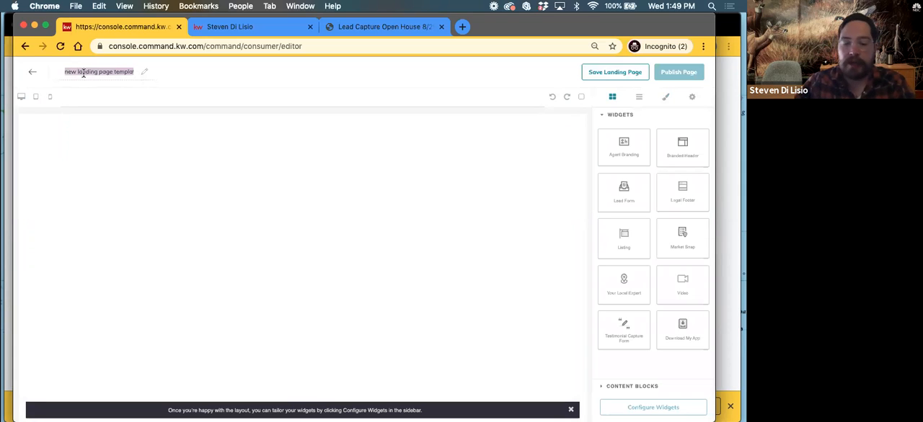
text(Class 1 Example)
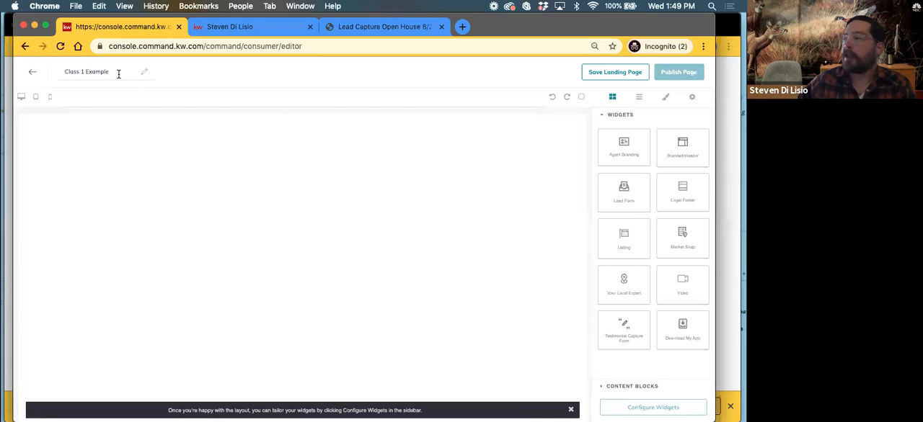
Add the Branded Header widget and a Lead Form widget below it to the blank page
drag(674, 153, 546, 155)
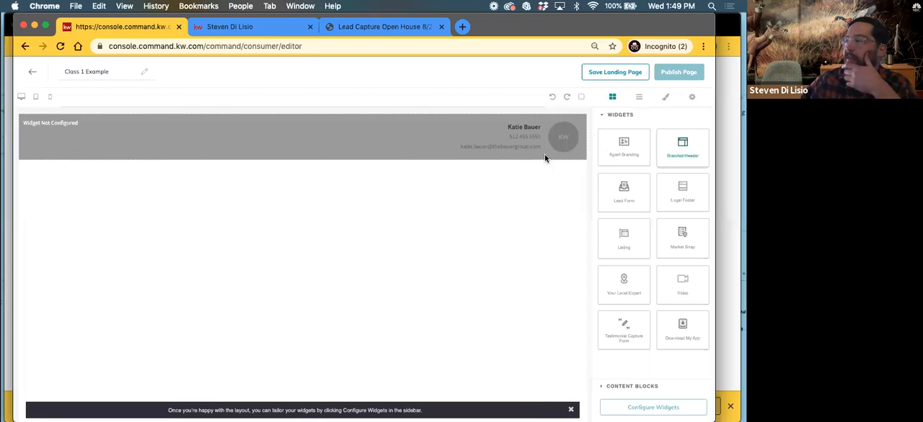
drag(618, 200, 504, 218)
drag(571, 326, 571, 328)
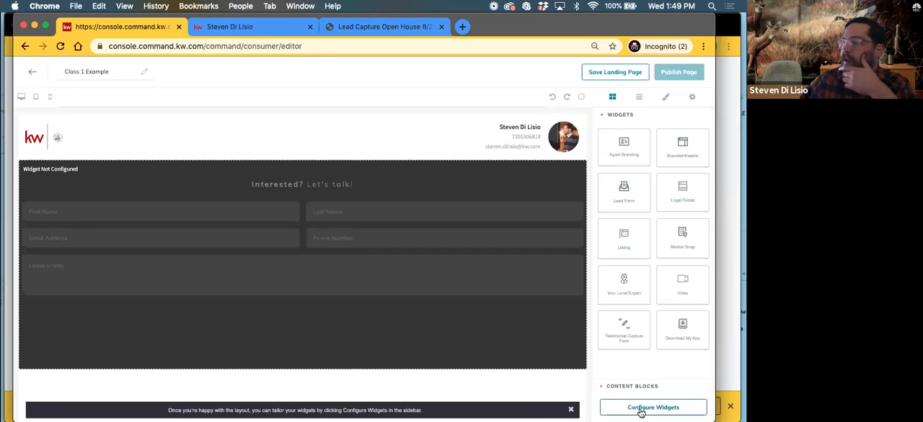
Configure the Branded Header widget with the header text Class 1 Example and apply it
click(642, 409)
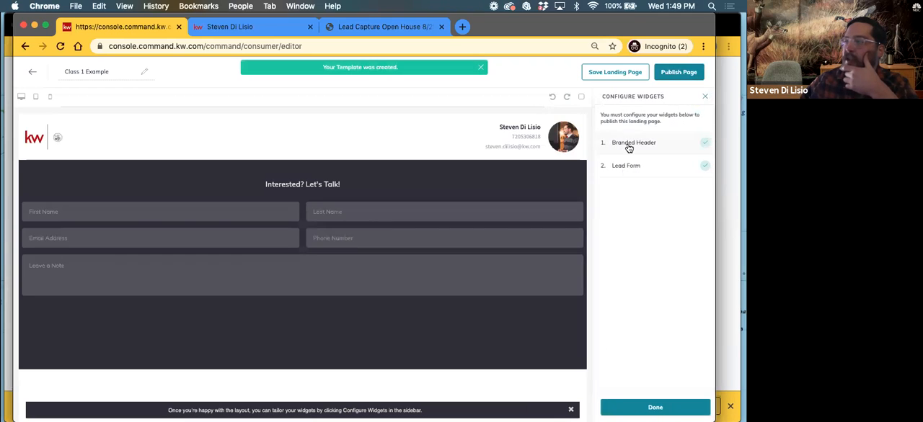
click(628, 145)
click(625, 133)
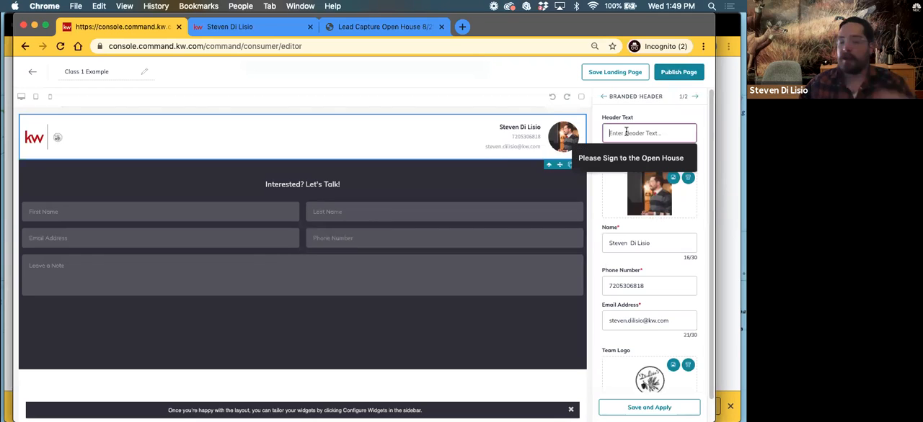
text(Class 1)
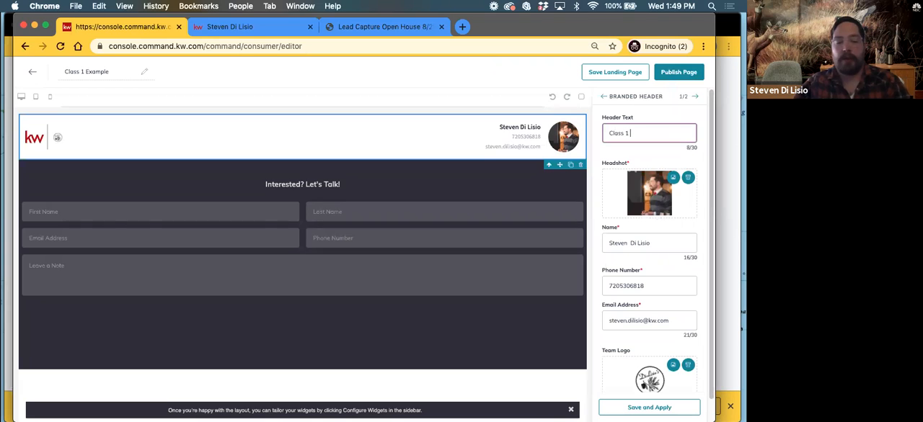
text( Example)
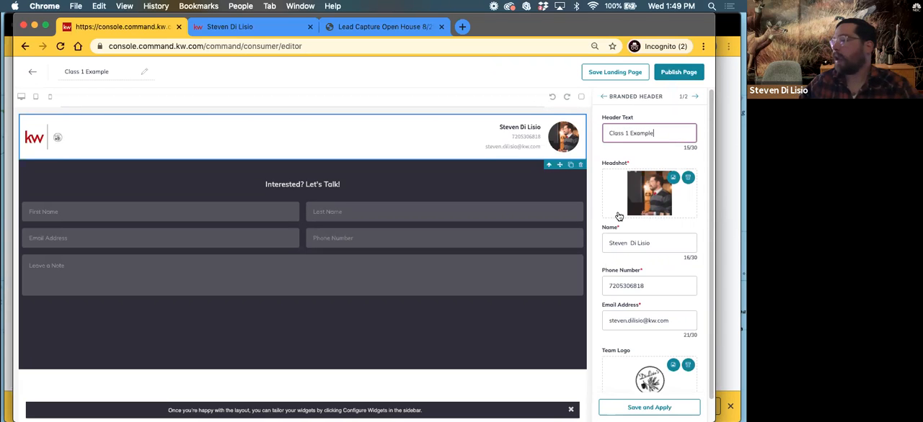
click(652, 408)
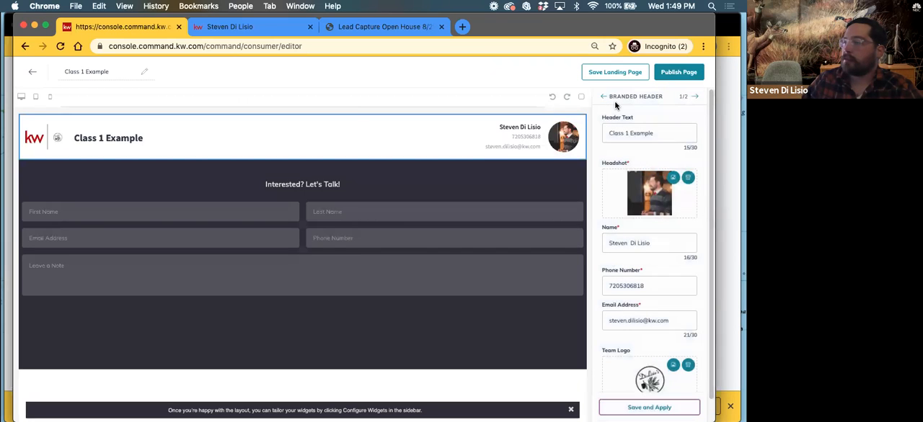
Set the Lead Form widget's header text to Sign Up for Virtual Open House and apply it
click(693, 97)
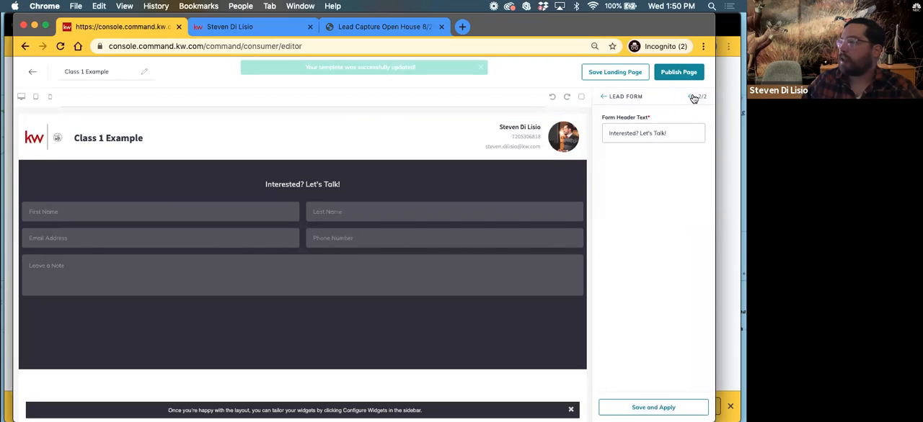
triple_click(641, 133)
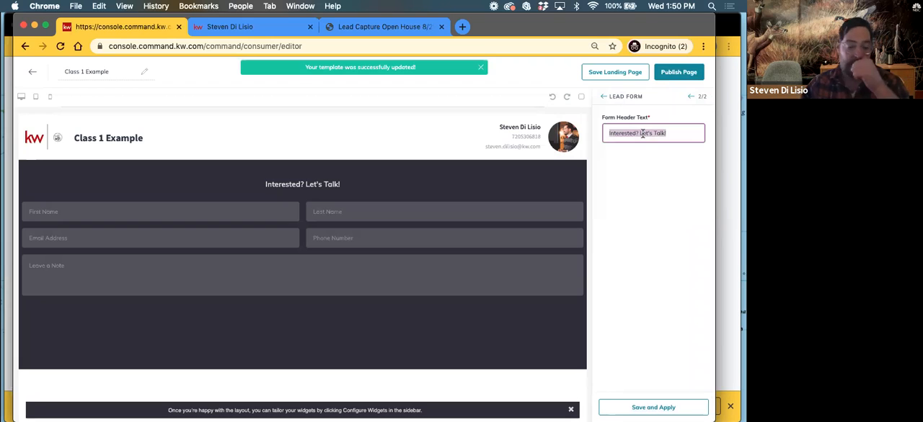
text(Sign)
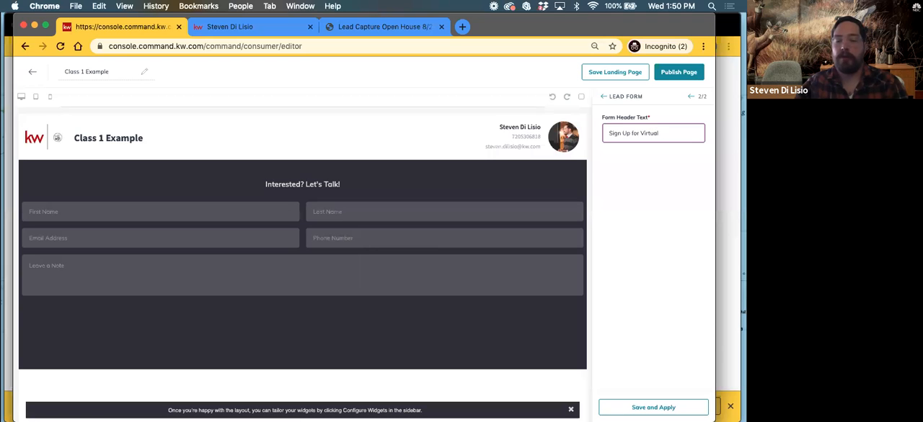
text(Up for Virtual Open House)
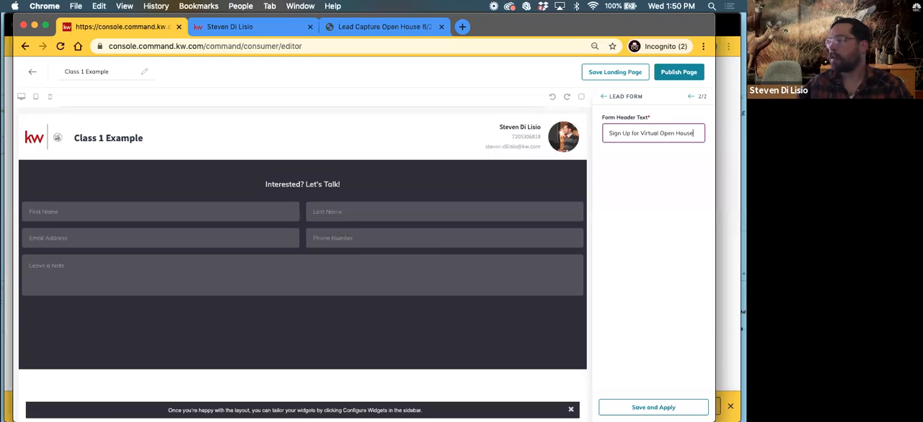
click(653, 408)
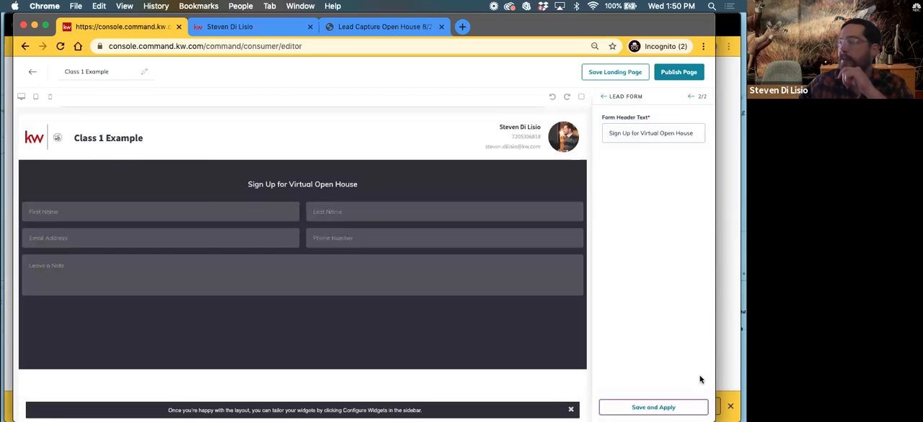
Finish the widget configuration and publish the Class 1 Example landing page
click(603, 99)
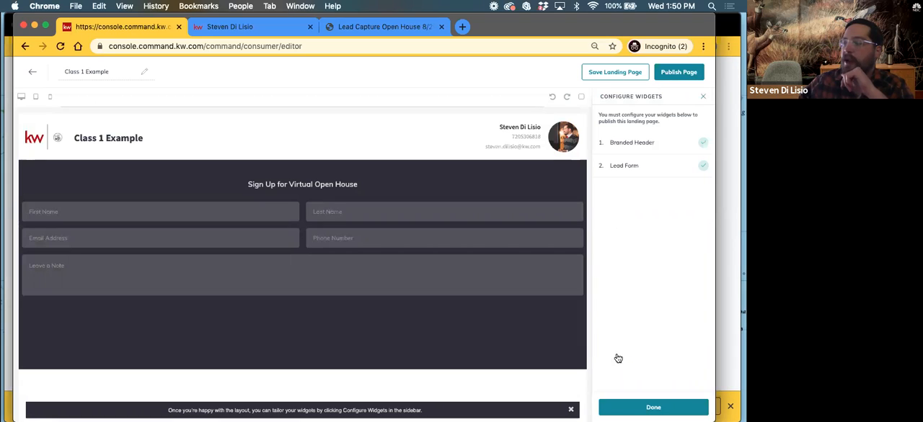
click(632, 408)
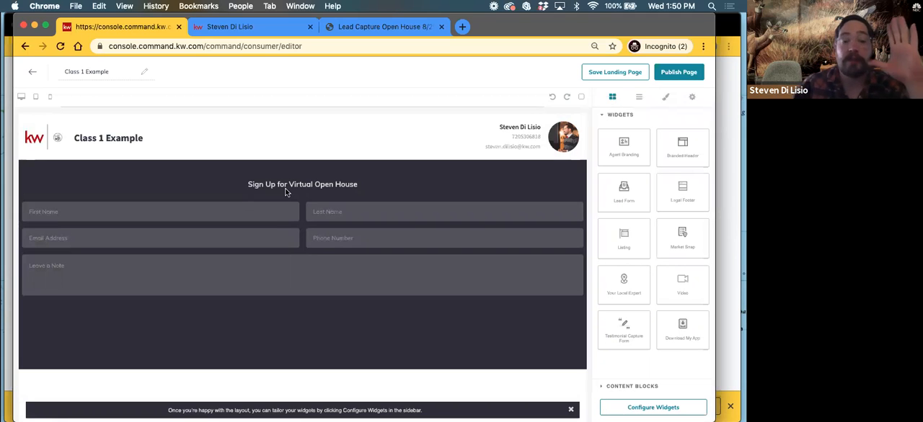
click(671, 72)
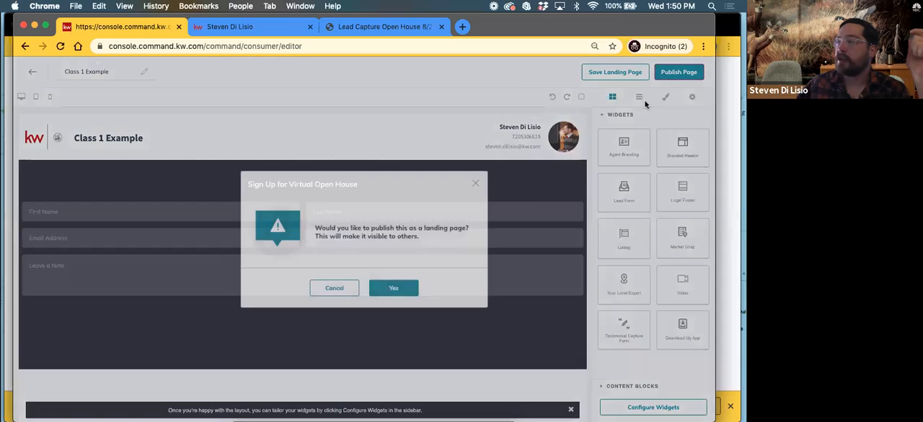
click(389, 289)
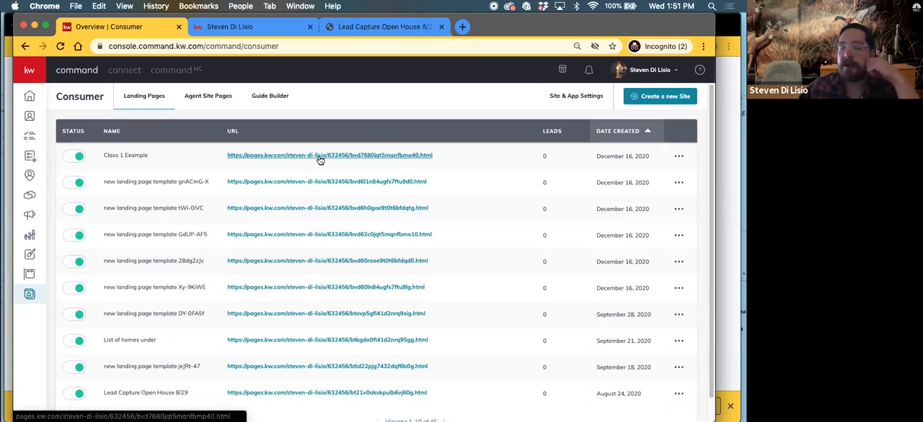
Open the URL customization for the Class 1 Example page and replace its custom ending with Virtual Open House December
click(678, 155)
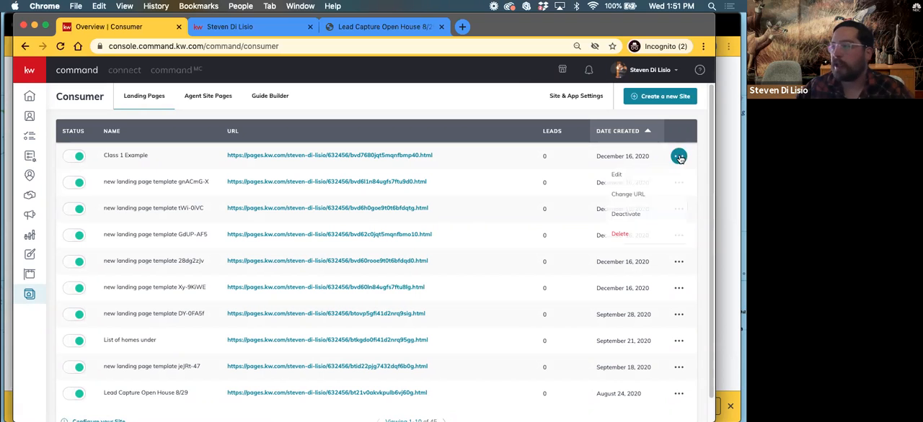
click(620, 195)
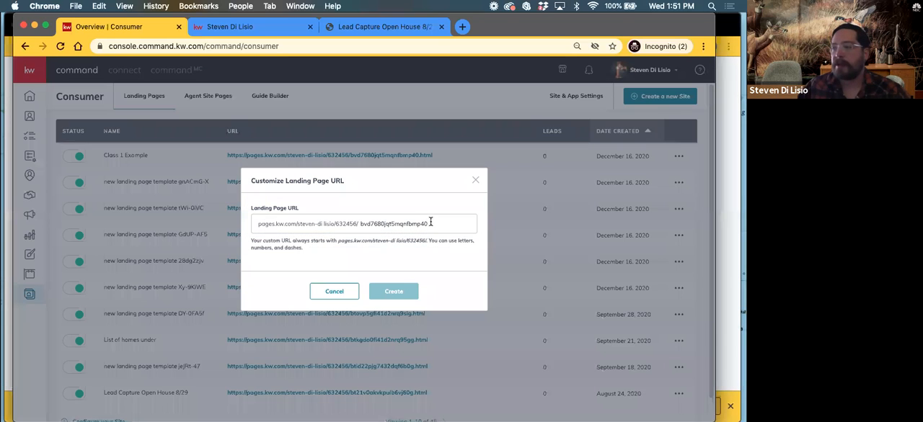
drag(431, 222, 354, 226)
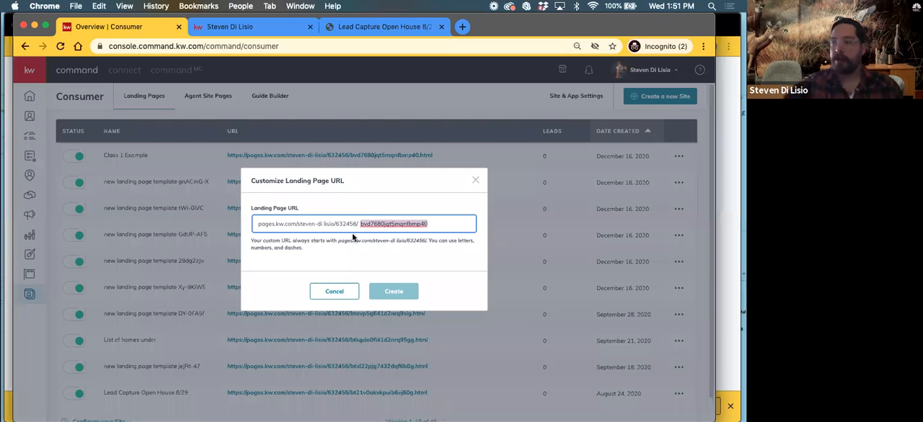
key(BackSpace)
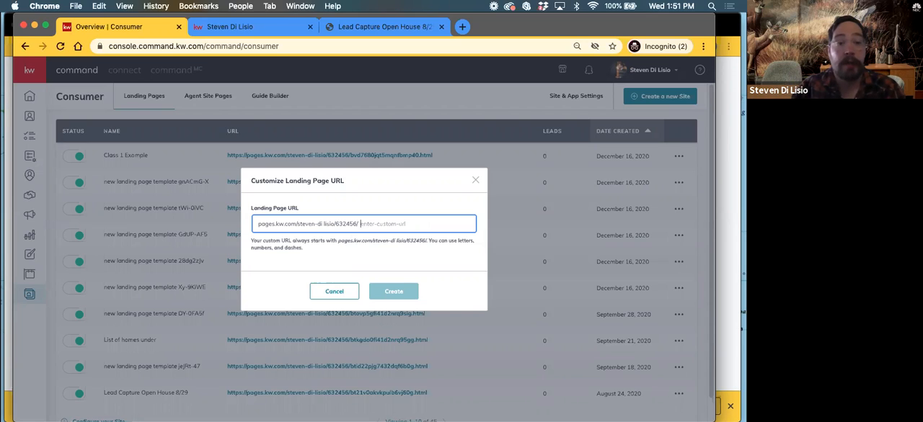
text(V)
key(BackSpace)
text(Virtual Open House December)
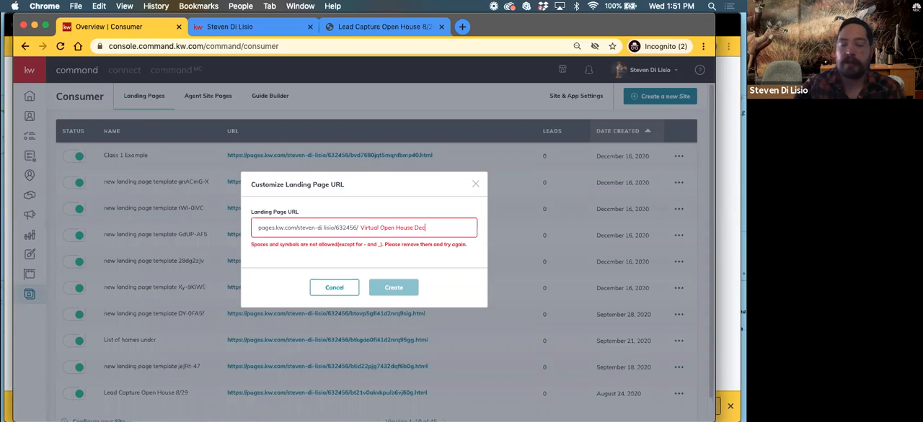
Remove the spaces from the custom URL ending so it reads VirtualOpenHouseDecember, and create the URL
click(413, 228)
key(BackSpace)
click(395, 227)
key(BackSpace)
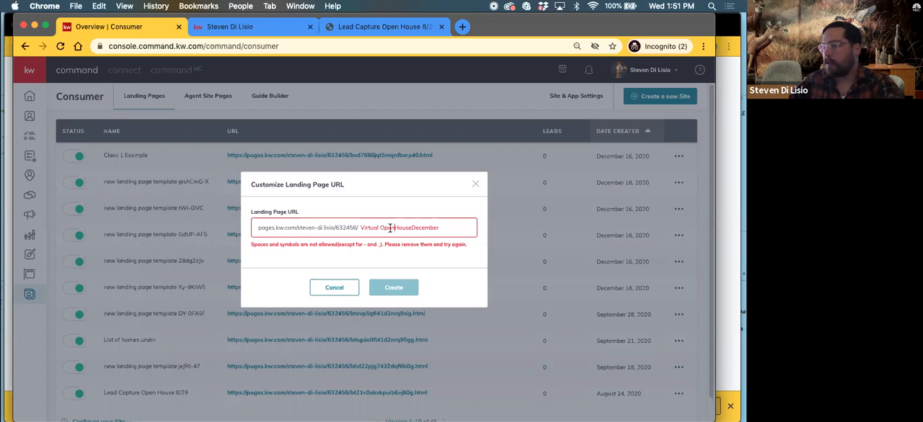
click(380, 228)
key(BackSpace)
click(390, 292)
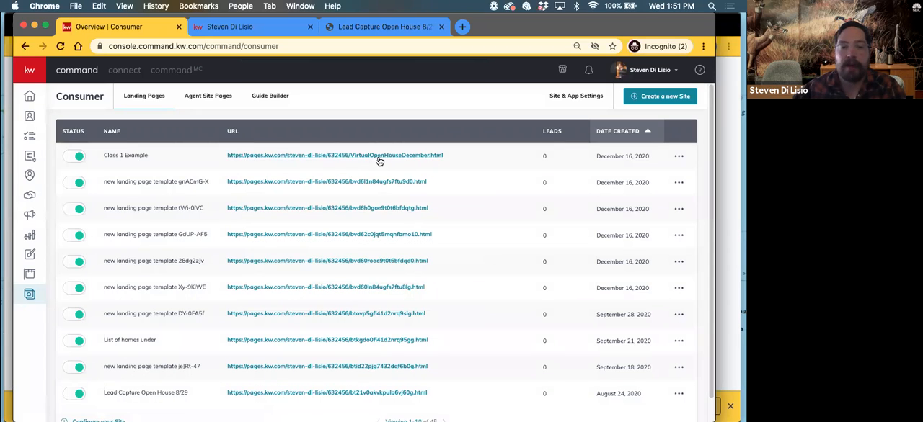
Open the published Class 1 Example page and fill in a test lead's first and last name in the form
click(346, 162)
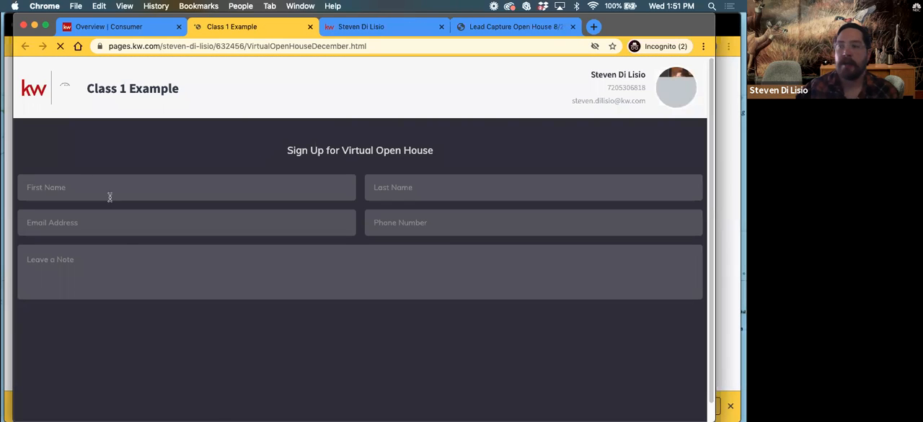
click(78, 187)
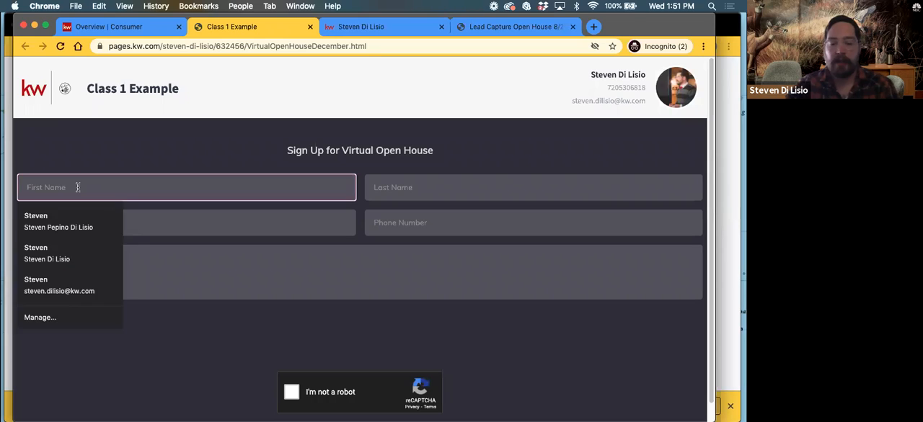
text(t)
key(BackSpace)
text(Blu)
key(Tab)
text(Looky)
key(Tab)
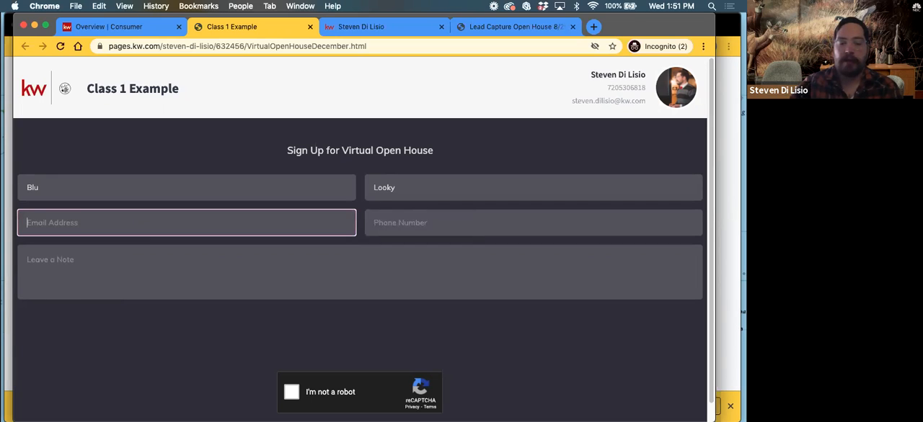
Fill in the test lead's email address and phone number
text(loulooky)
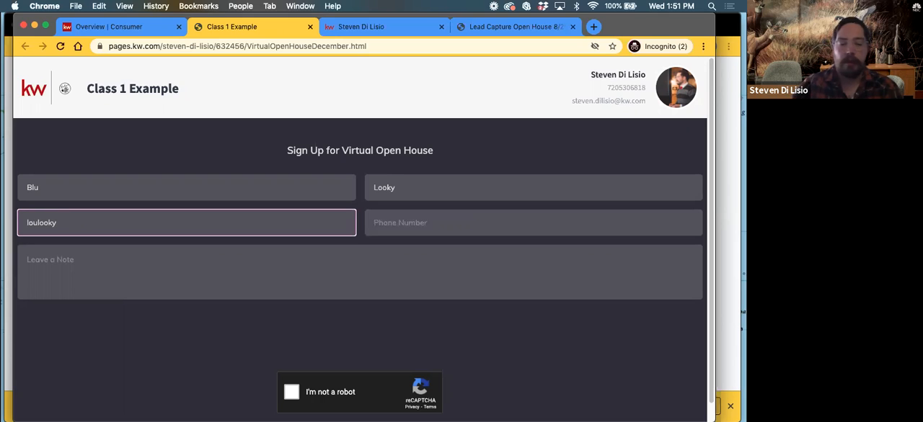
text(11@fake.com)
key(Tab)
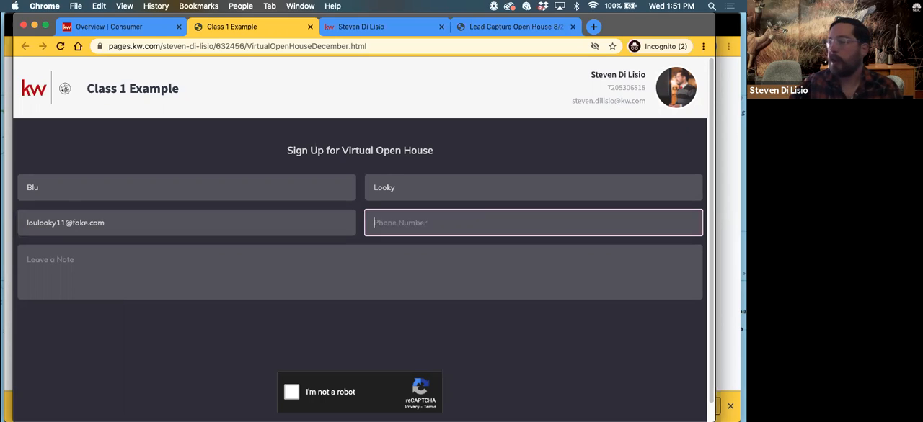
text(3032)
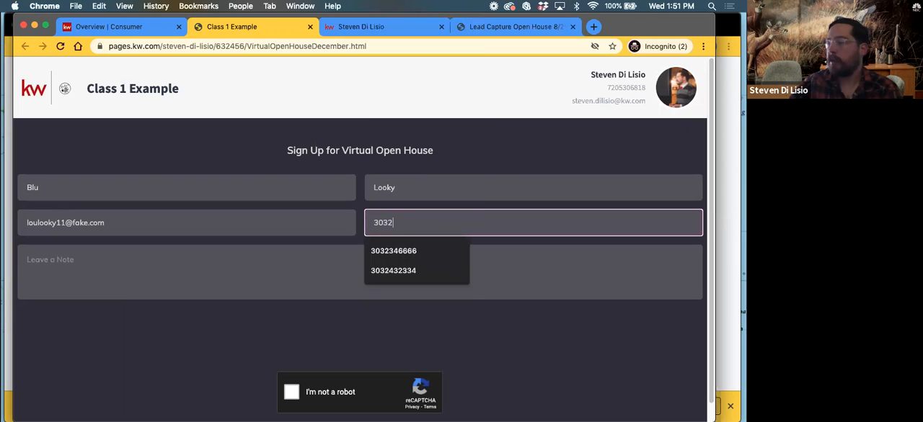
text(2222221234)
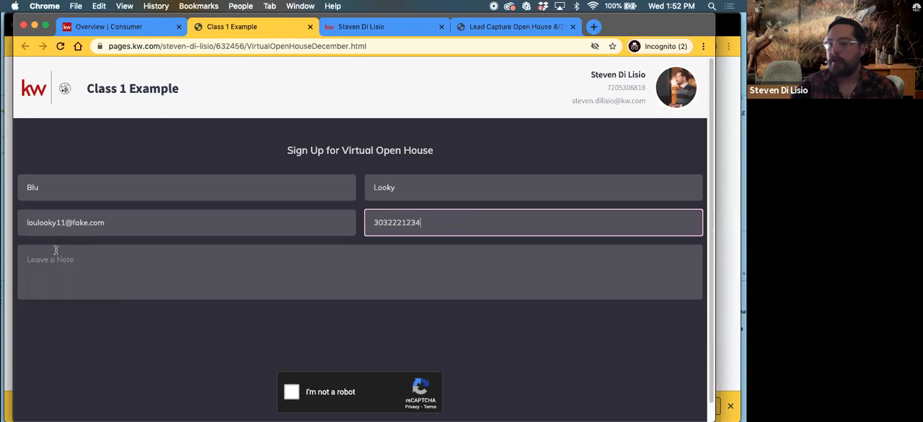
Add a short note greeting the agent by first name, complete the robot check and send the lead form
click(56, 251)
text(Hi Steven!)
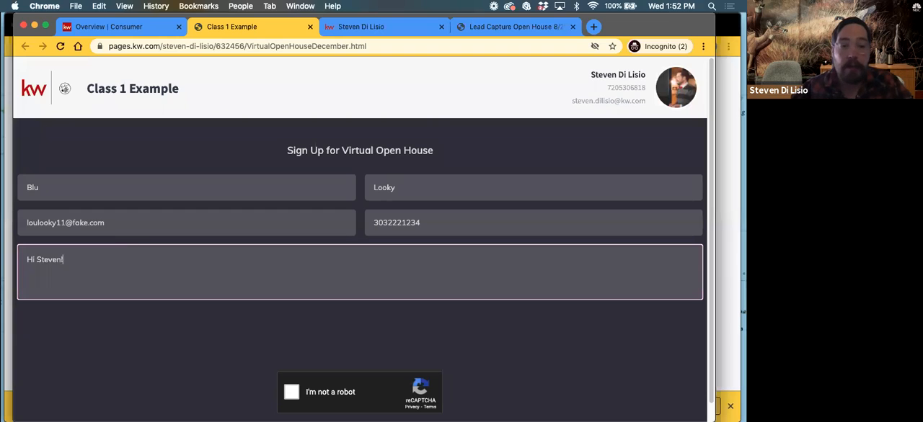
scroll(312, 320, down, 1)
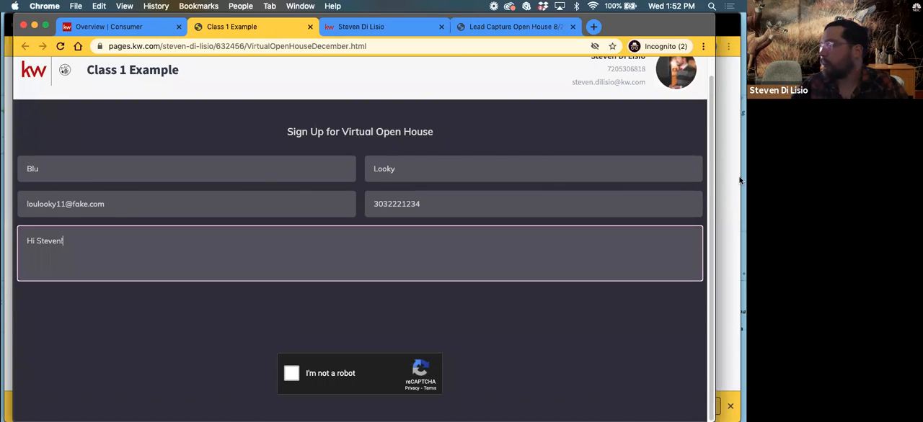
click(291, 374)
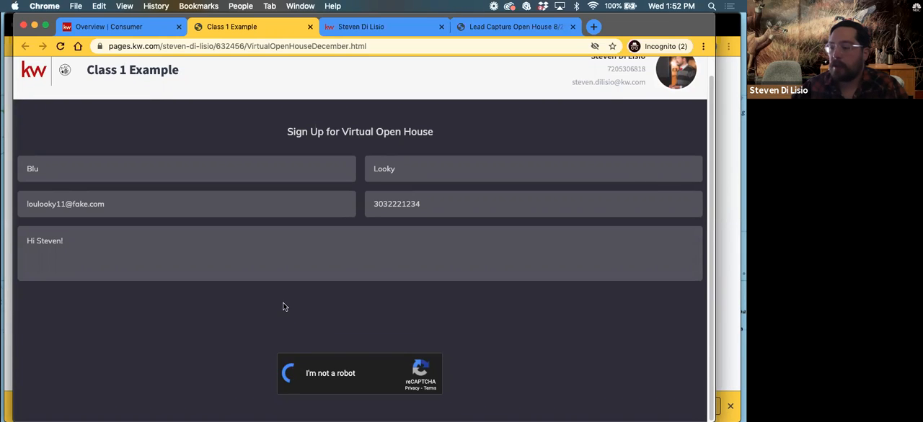
click(359, 327)
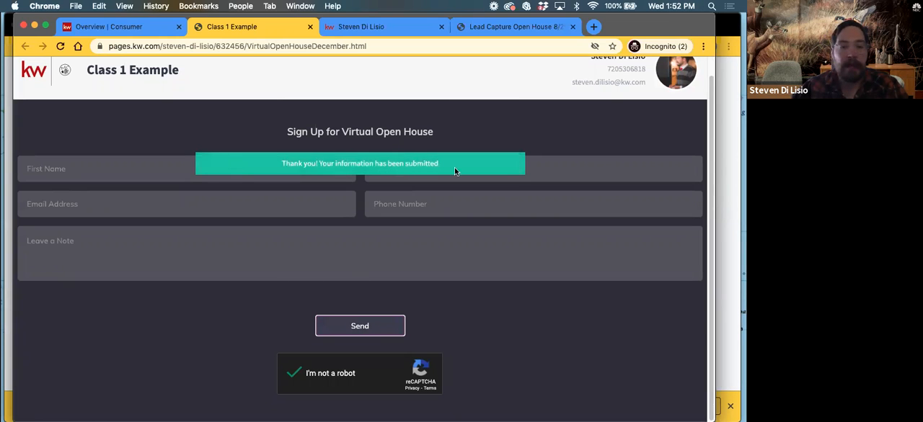
Return to the Consumer landing page list, reload it, and open the new lead's contact record from the Lead Form notification
click(127, 29)
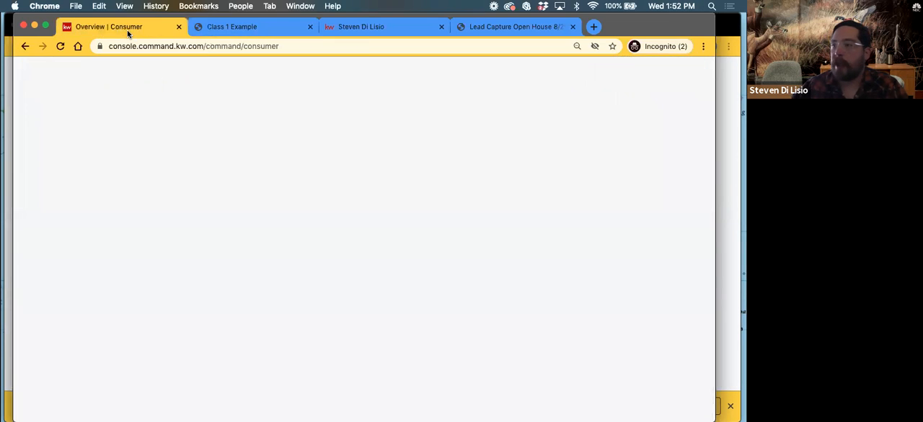
click(61, 47)
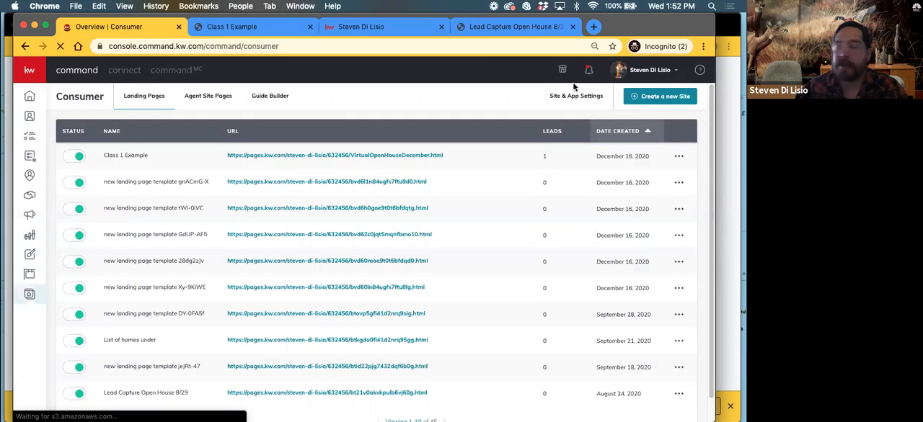
click(588, 70)
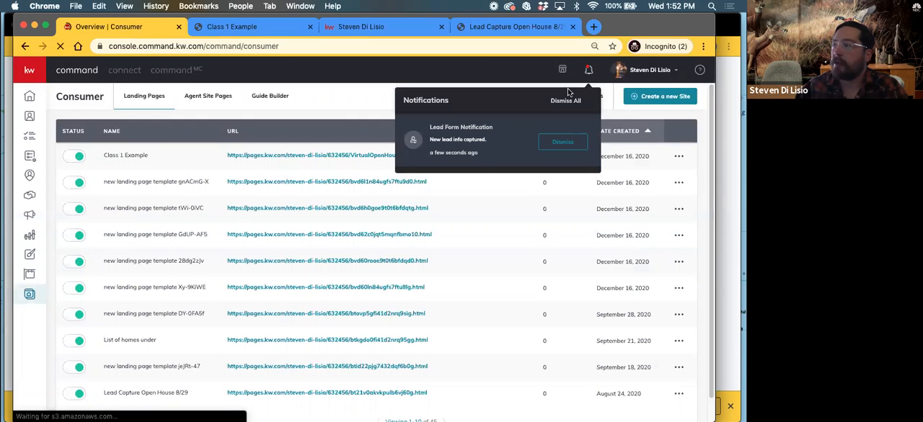
click(468, 144)
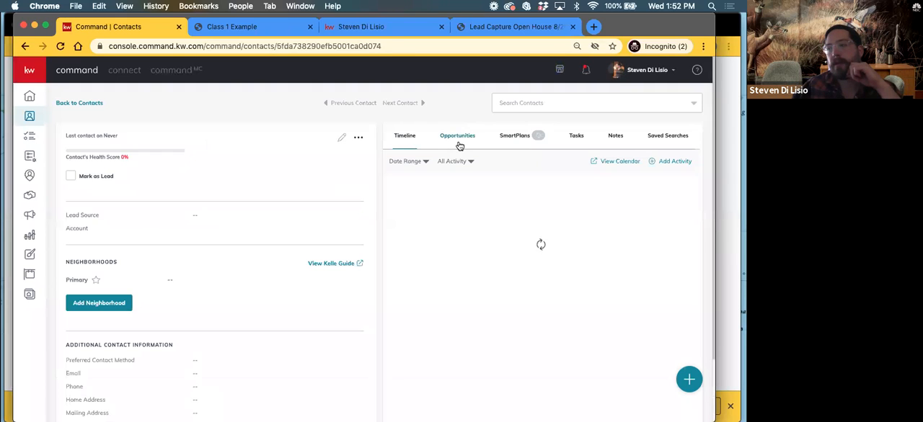
Examine the new lead's contact record, including the lead form note, contact details and lead source
click(347, 289)
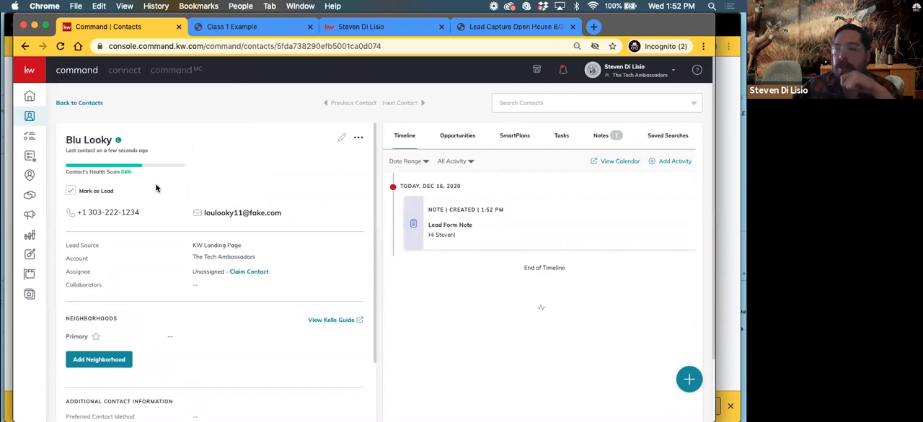
drag(455, 241, 424, 222)
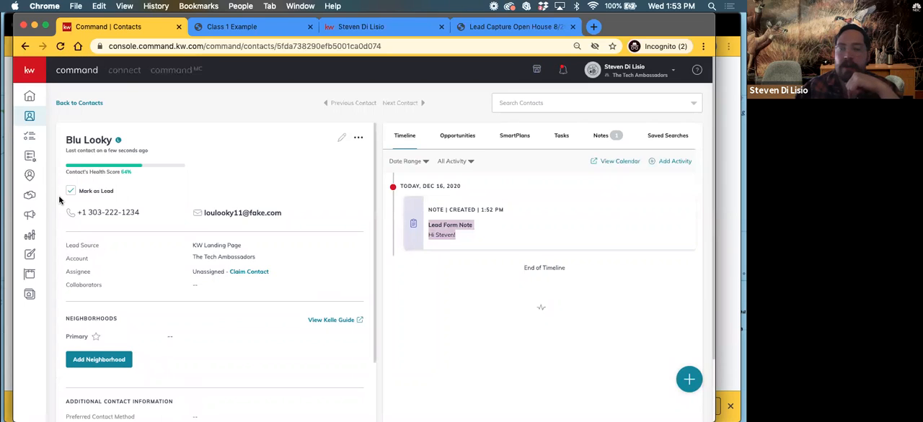
scroll(238, 303, down, 5)
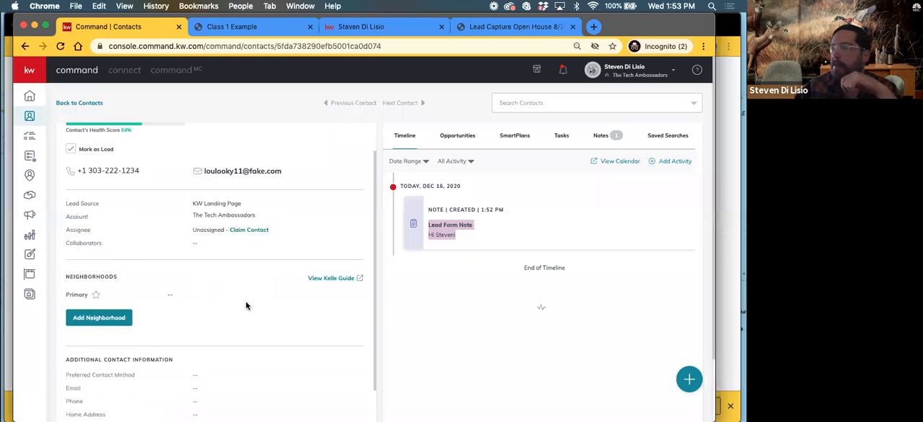
scroll(220, 297, down, 1)
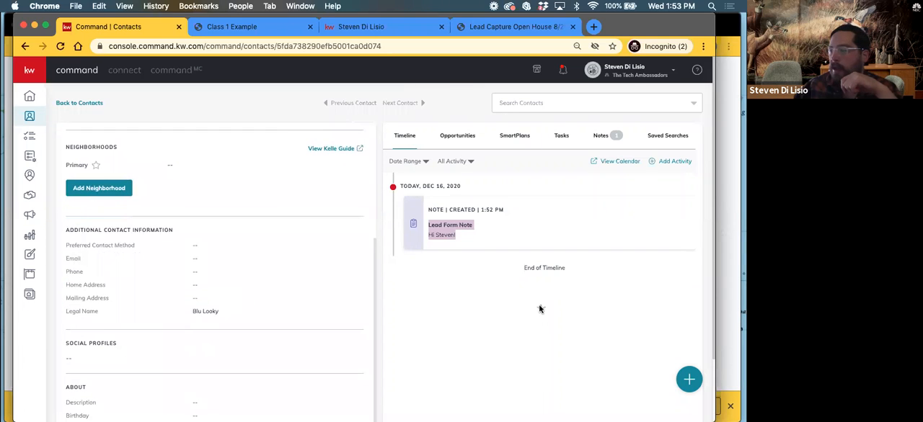
scroll(534, 308, down, 3)
scroll(177, 324, up, 5)
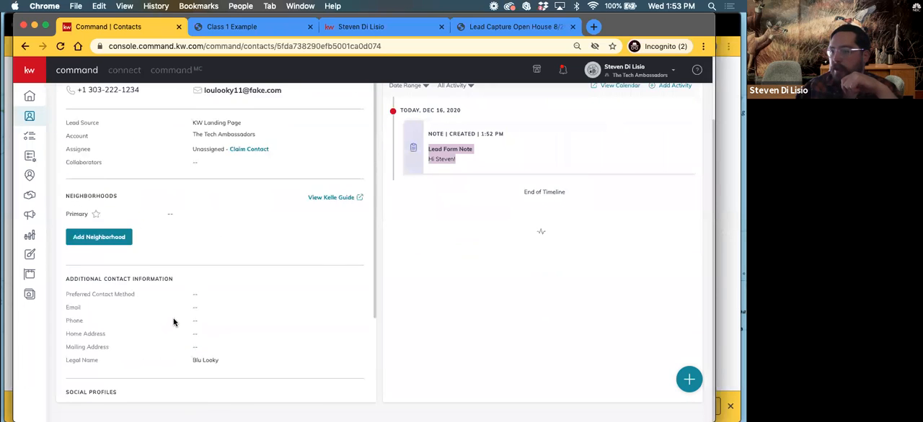
scroll(496, 352, up, 3)
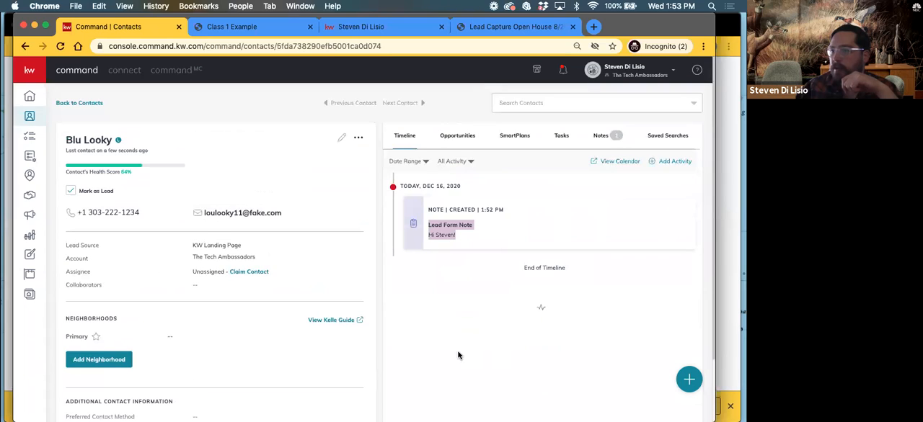
drag(191, 245, 247, 246)
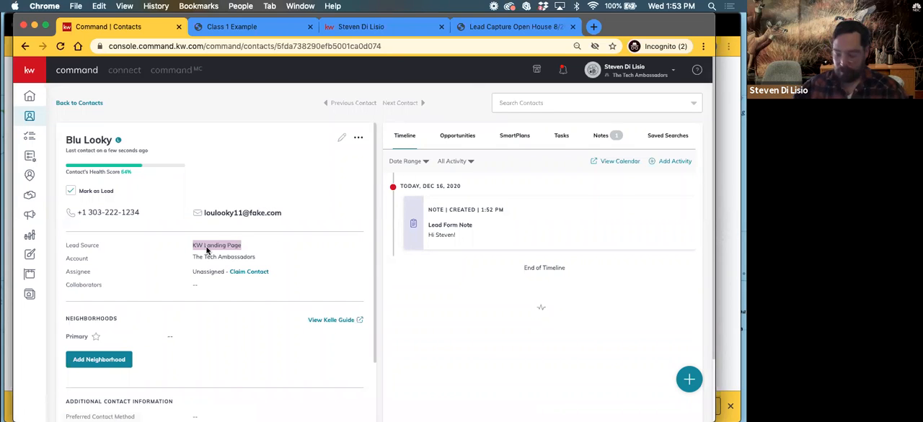
Return to the Consumer landing page list and create a new site as a standalone page
click(25, 47)
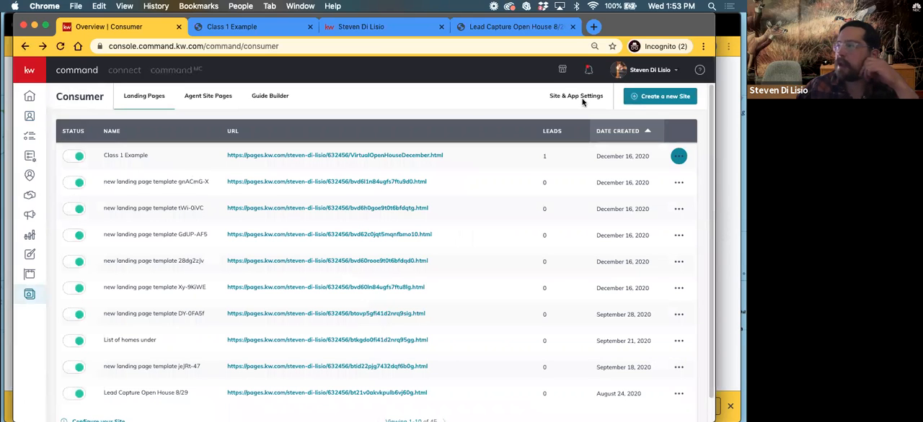
click(663, 98)
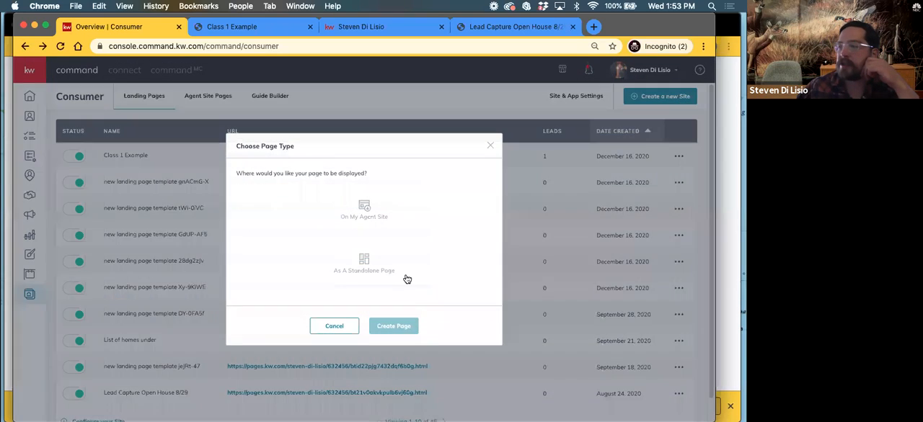
click(403, 282)
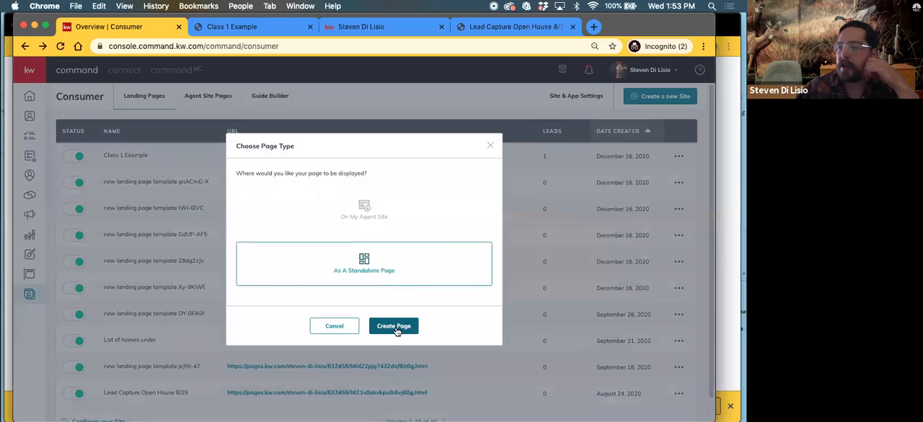
click(393, 327)
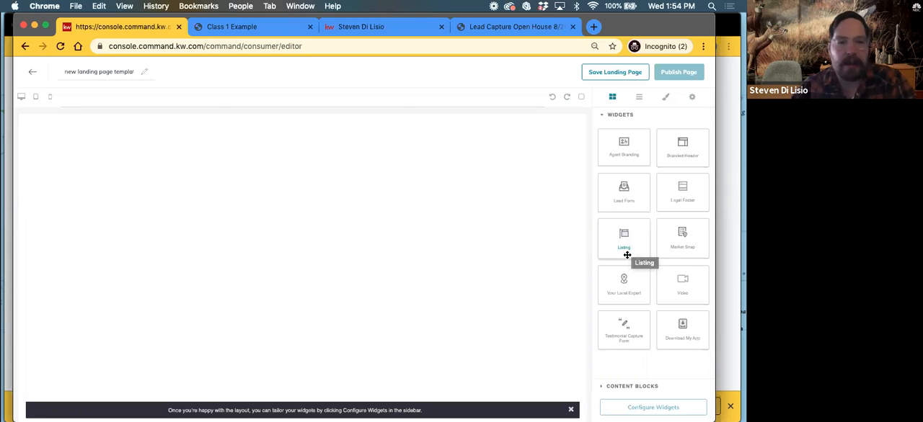
Add a Listing widget to the blank page and place a Market Snap widget above it
drag(619, 239, 360, 204)
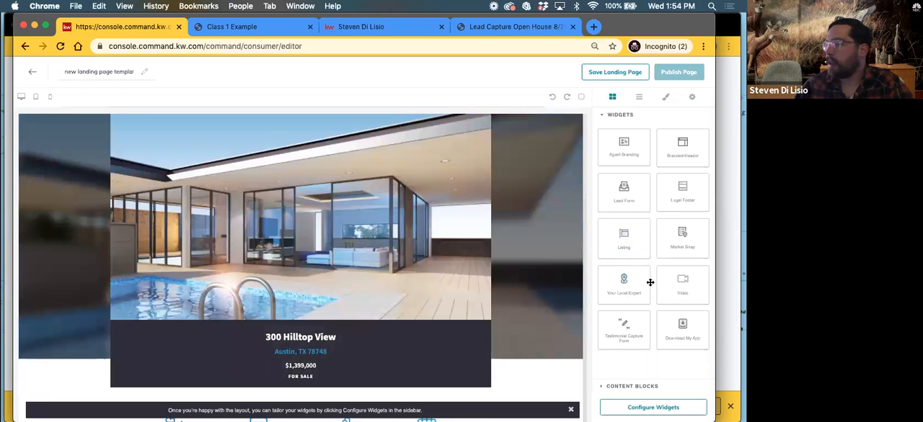
drag(663, 243, 324, 395)
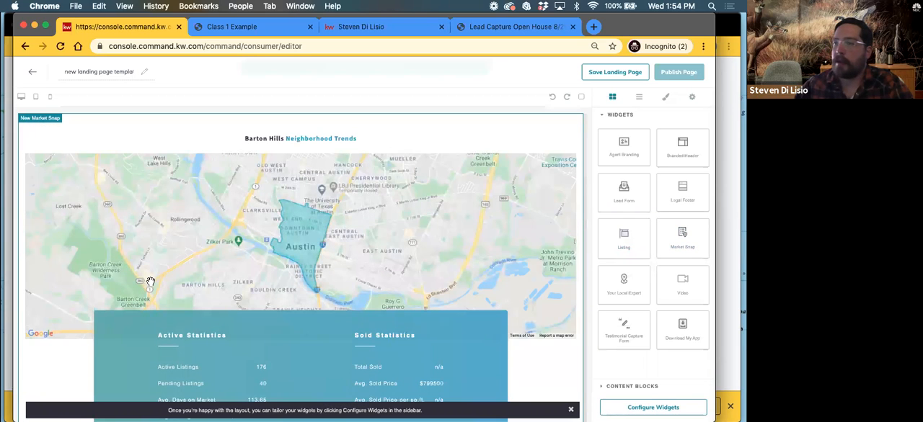
scroll(175, 274, up, 6)
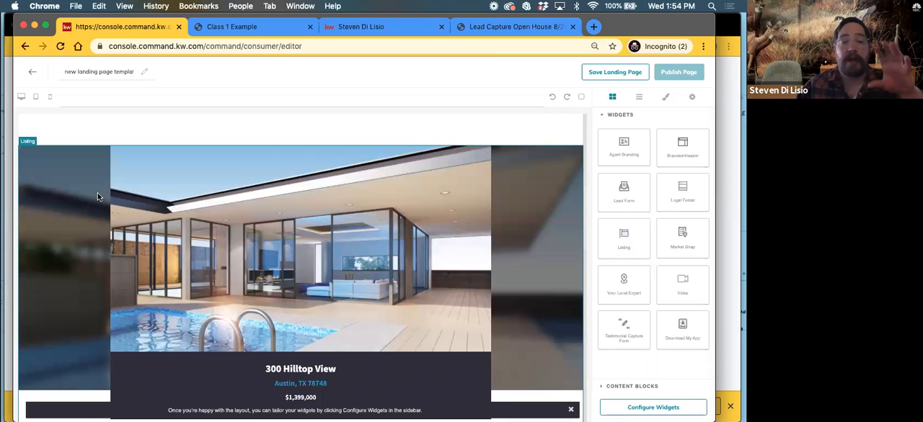
scroll(75, 256, down, 5)
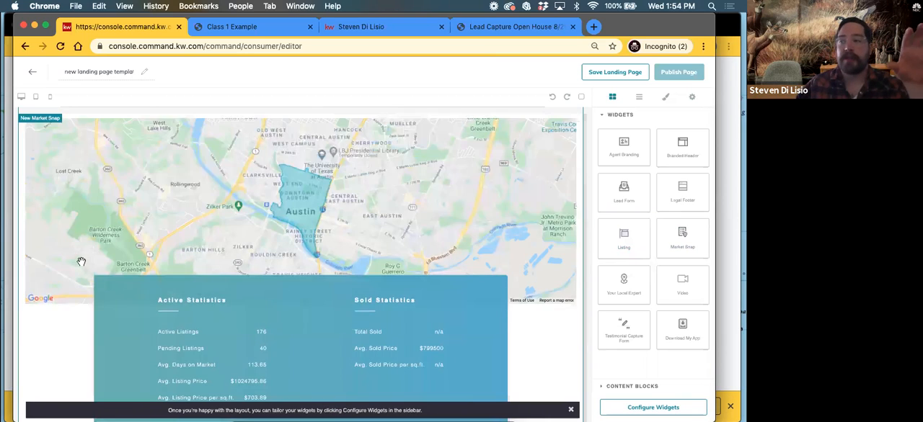
scroll(83, 261, up, 1)
scroll(88, 262, down, 3)
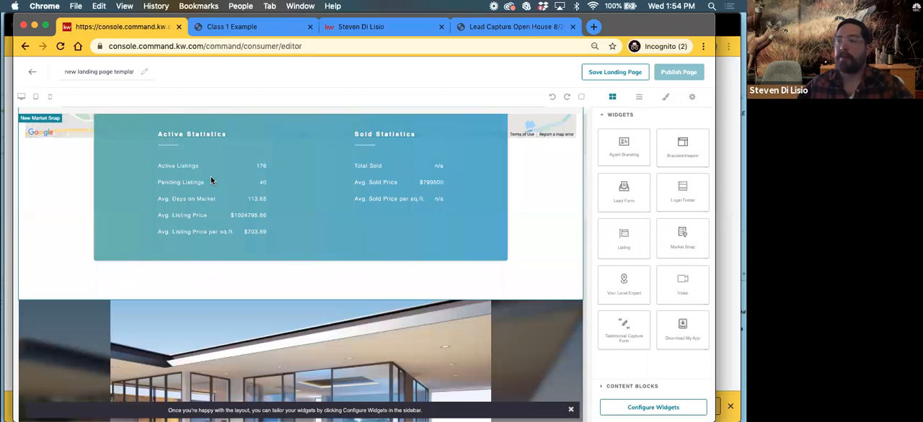
scroll(358, 219, up, 3)
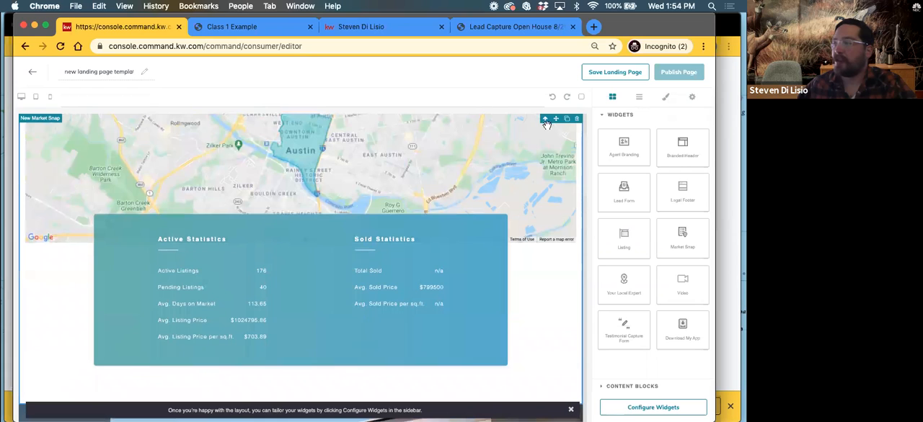
scroll(505, 282, down, 8)
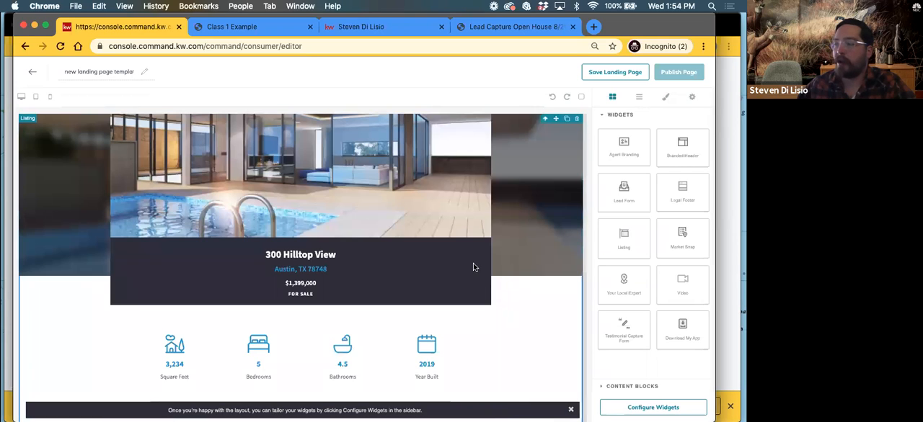
click(544, 121)
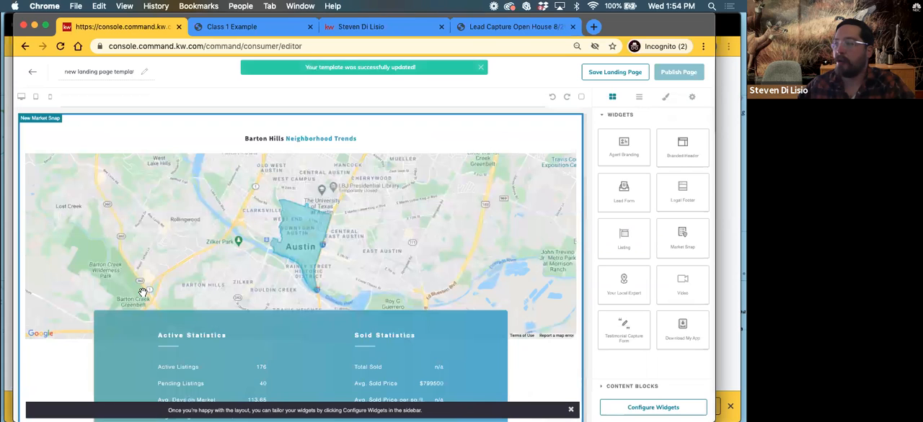
click(524, 150)
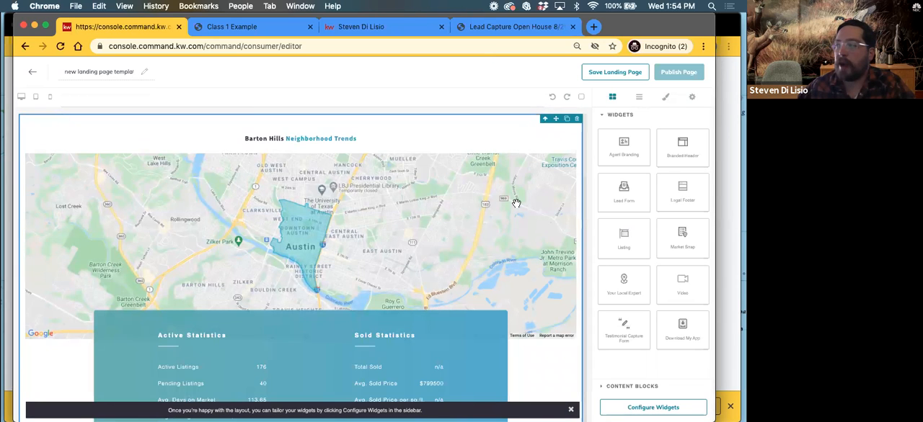
Add the Your Local Expert widget directly below the Listing widget's map
scroll(516, 204, down, 10)
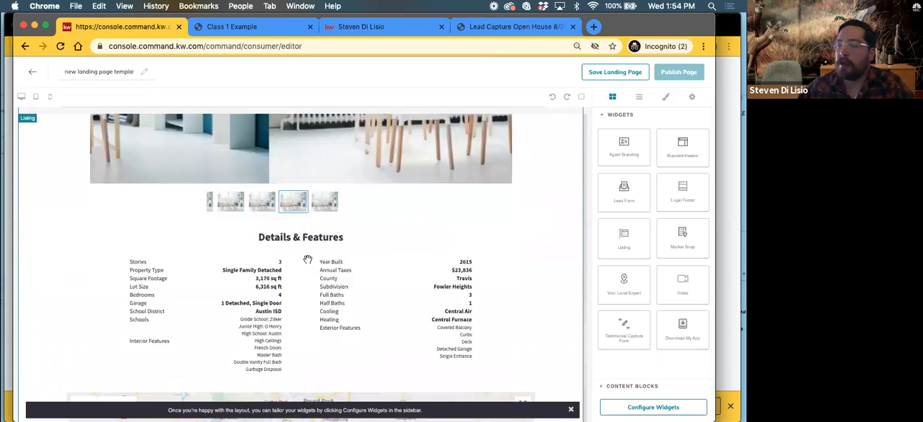
scroll(307, 260, down, 5)
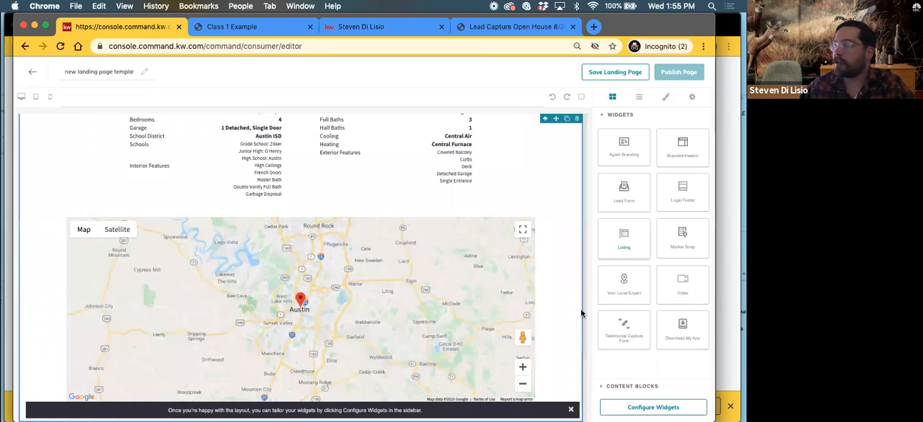
scroll(490, 288, up, 2)
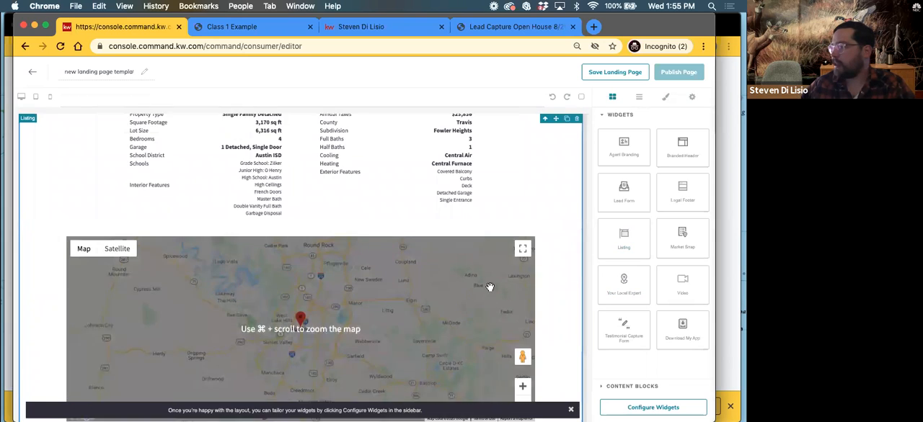
scroll(508, 294, up, 1)
drag(623, 285, 295, 193)
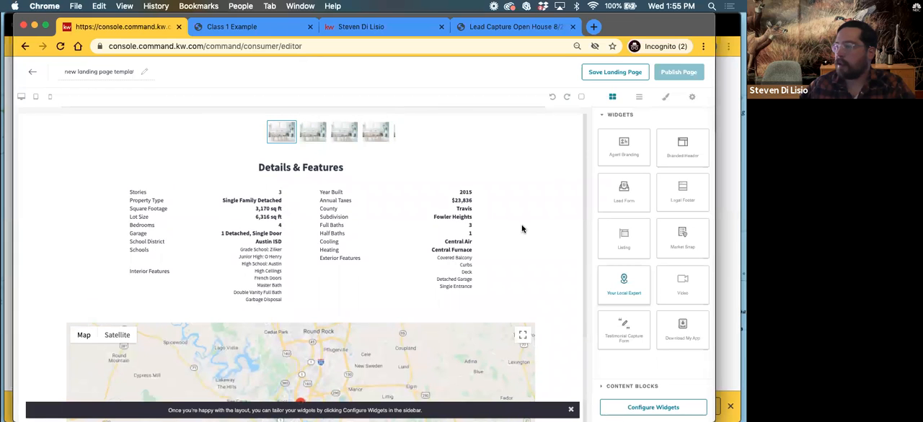
scroll(502, 232, down, 3)
scroll(491, 249, down, 2)
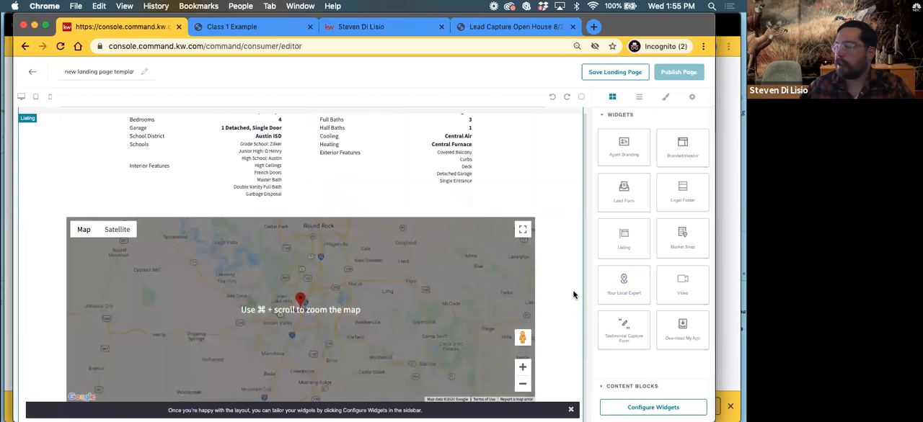
drag(616, 287, 544, 288)
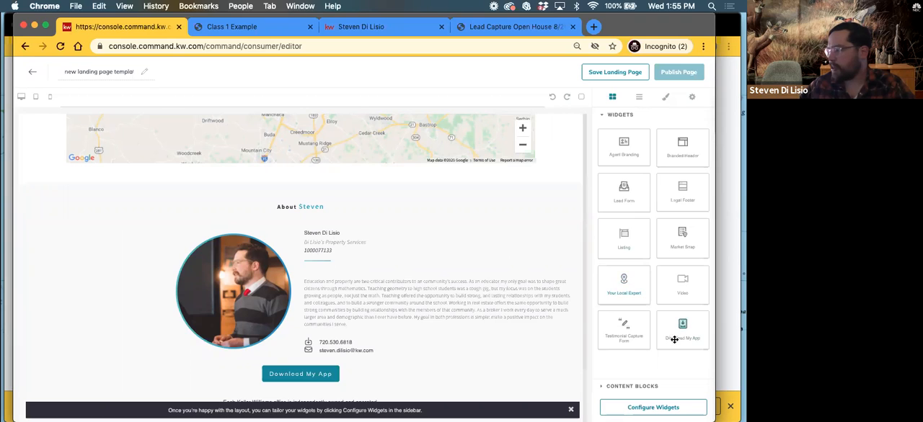
Add a Legal Footer widget beneath the Your Local Expert section and review the page layout
drag(682, 189, 416, 375)
drag(284, 349, 266, 321)
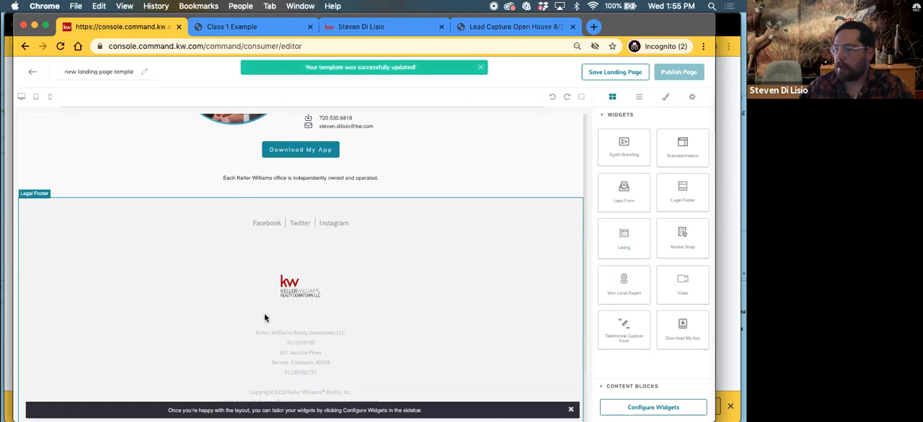
scroll(269, 328, up, 20)
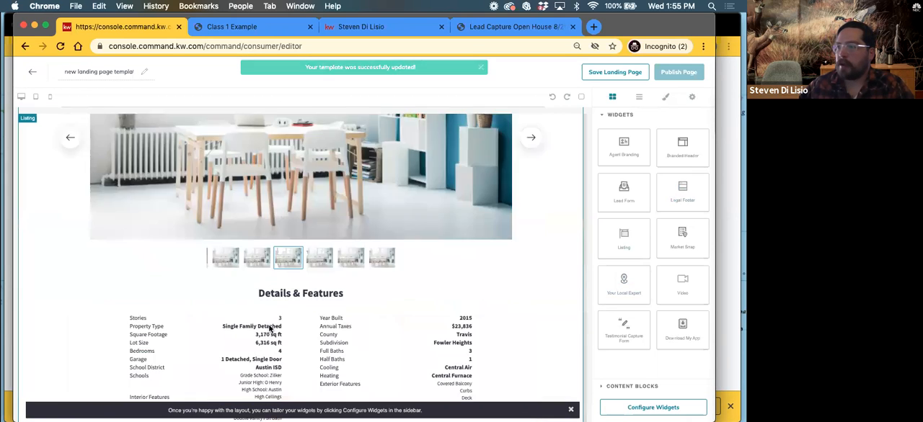
scroll(265, 328, down, 20)
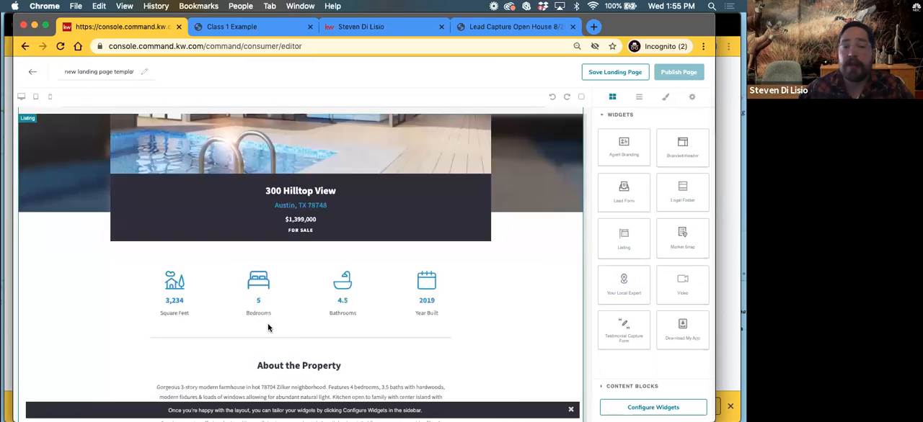
scroll(275, 331, down, 1)
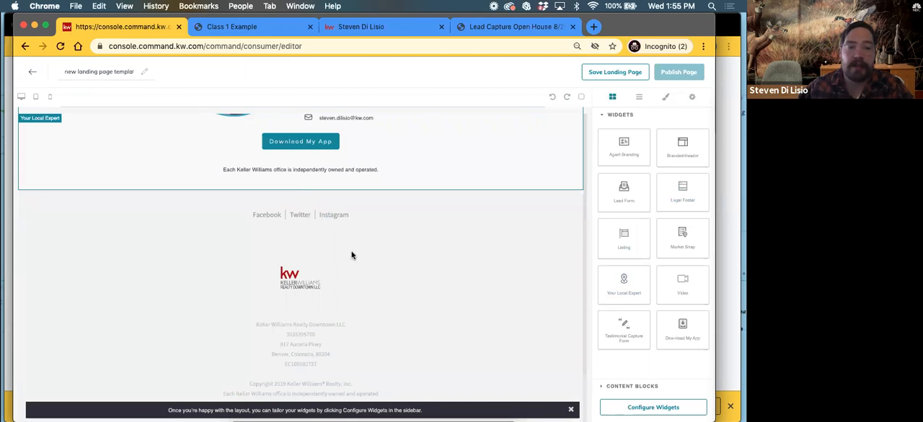
scroll(371, 311, up, 10)
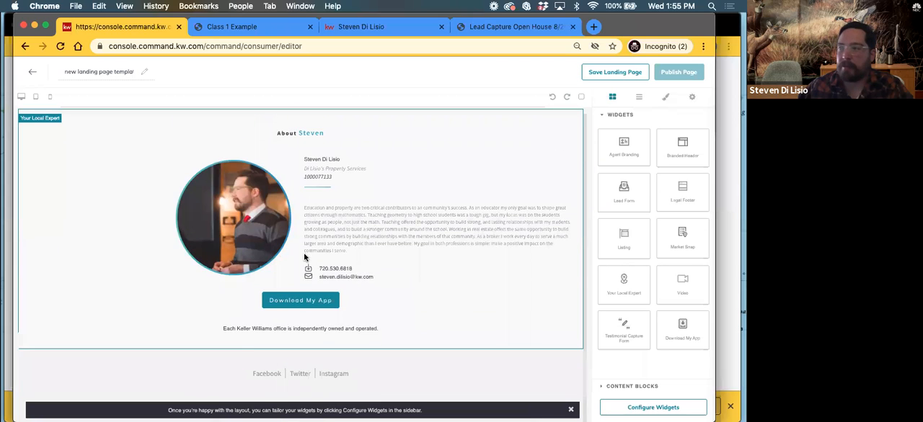
scroll(306, 259, up, 10)
scroll(289, 216, down, 5)
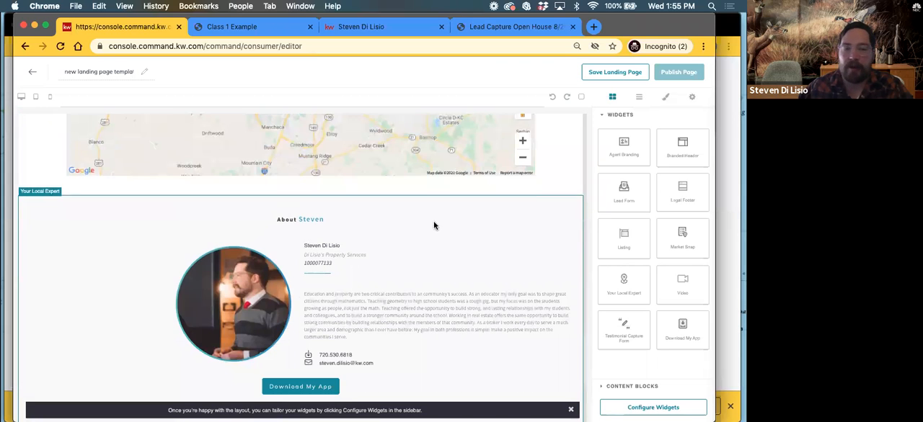
drag(614, 239, 470, 193)
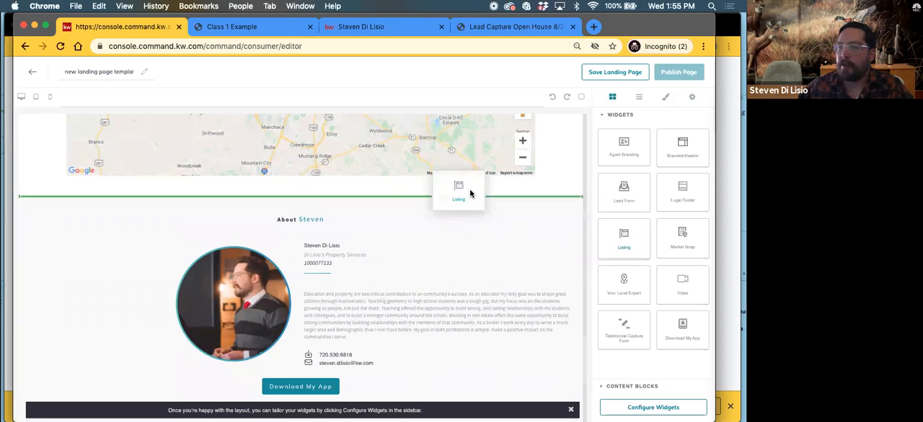
mouse_move(468, 230)
mouse_down()
mouse_move(453, 412)
mouse_move(443, 365)
mouse_move(412, 360)
mouse_move(408, 415)
mouse_move(372, 338)
mouse_move(367, 395)
mouse_move(355, 350)
mouse_move(354, 410)
mouse_move(324, 388)
mouse_move(316, 400)
mouse_move(298, 387)
mouse_move(293, 363)
mouse_move(504, 320)
mouse_move(552, 216)
mouse_move(637, 266)
mouse_move(639, 243)
mouse_up()
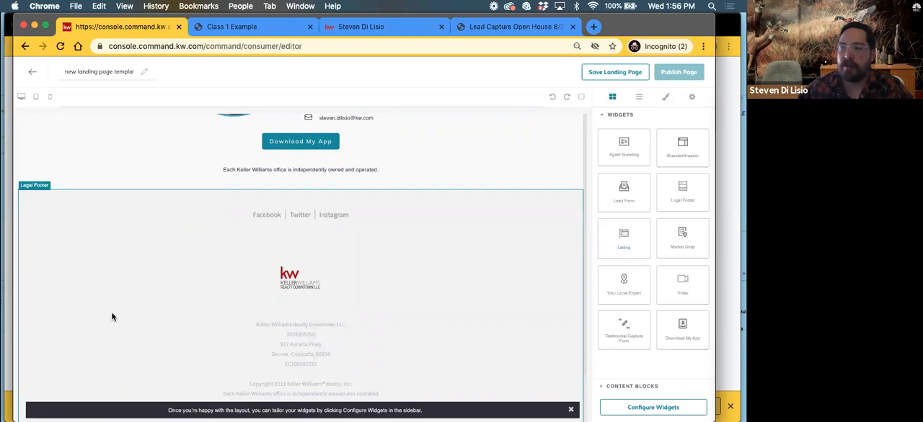
scroll(142, 247, up, 10)
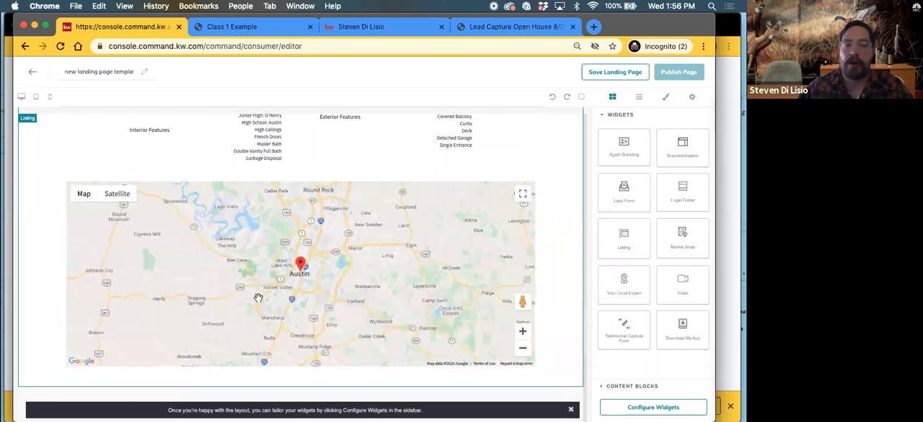
Start configuring the page's widgets and open the New Market Snap widget's settings
scroll(225, 209, up, 15)
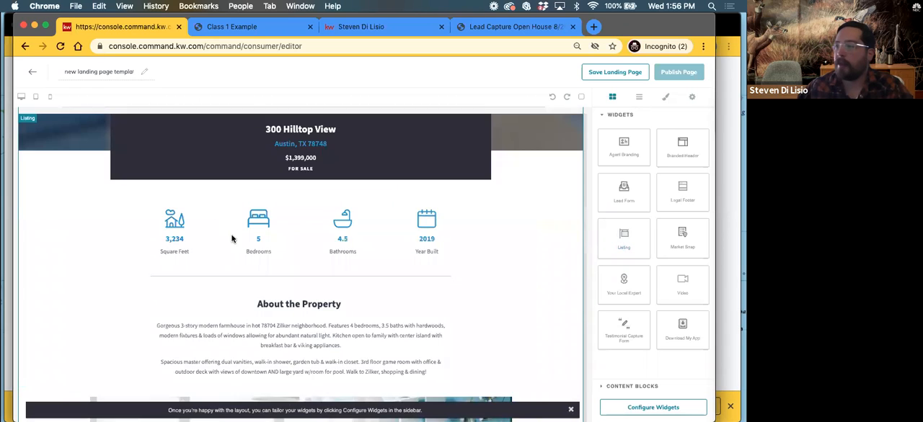
scroll(230, 233, up, 3)
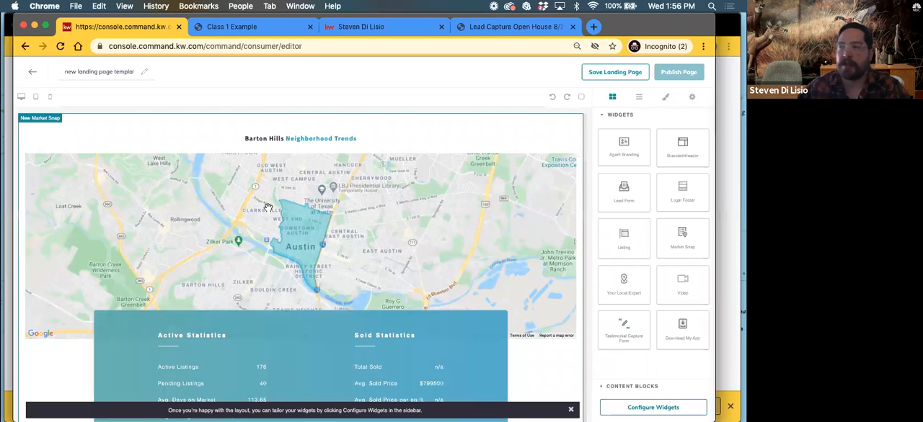
click(614, 408)
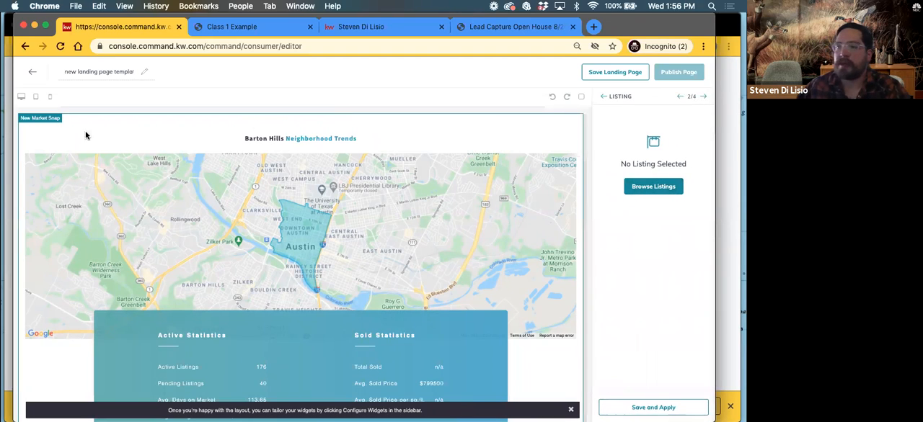
click(679, 98)
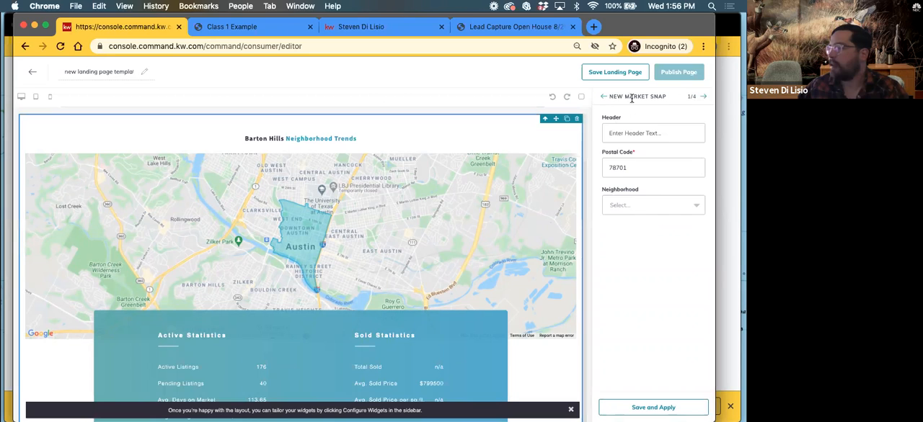
click(604, 95)
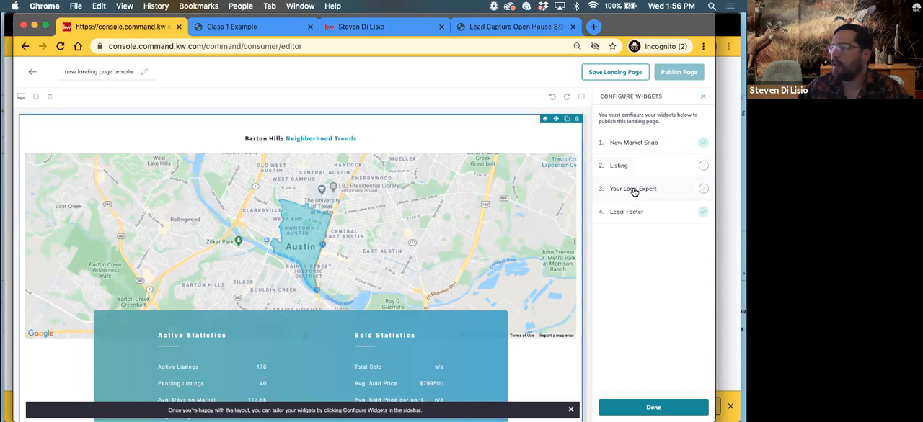
click(633, 142)
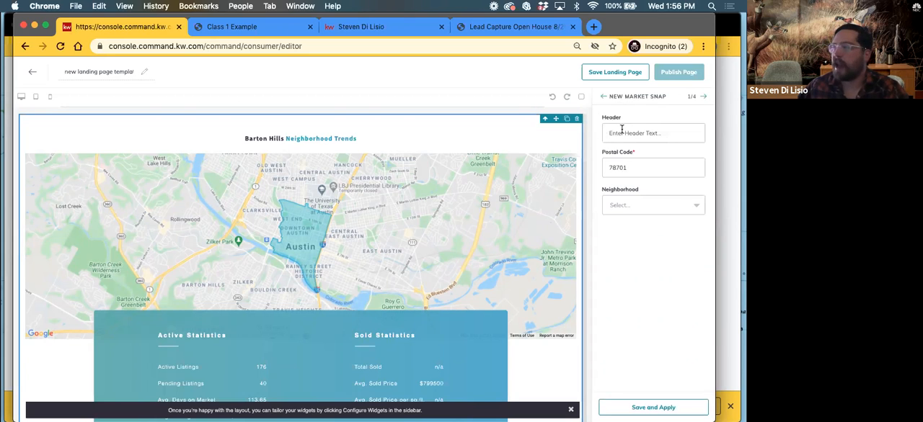
Set the Market Snap header to Applewood, postal code to 80215 and neighborhood to Applewood Knolls, and apply the settings
click(617, 135)
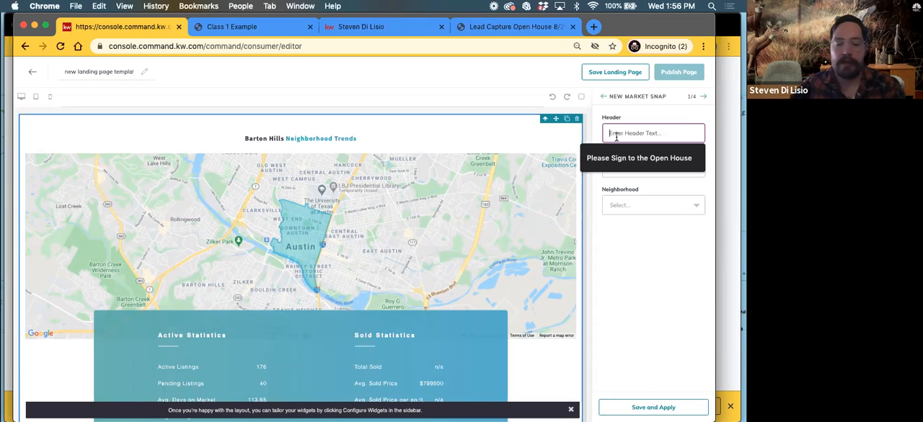
text(Applewood)
double_click(611, 166)
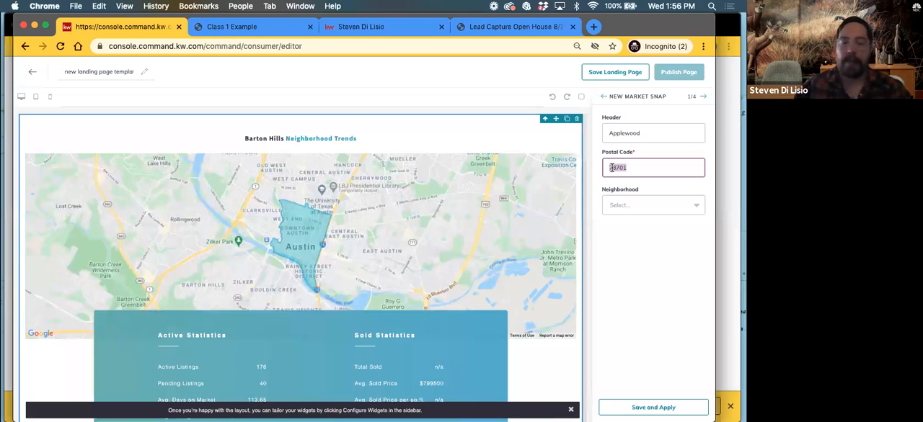
text(80215)
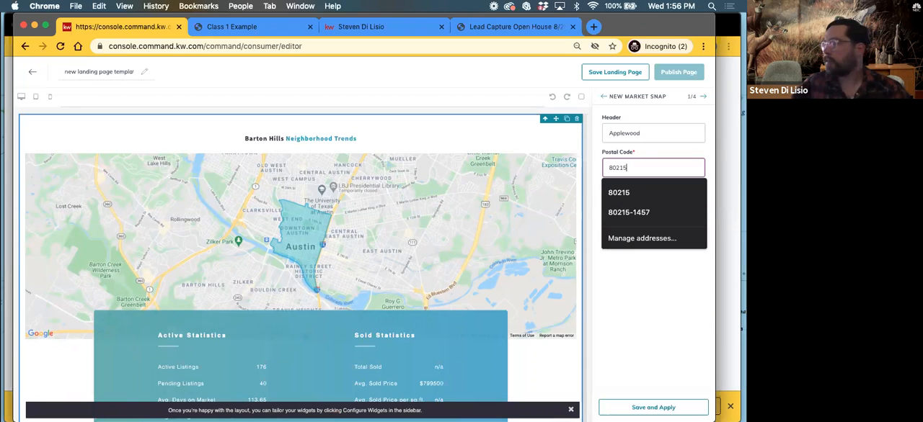
click(628, 192)
click(638, 203)
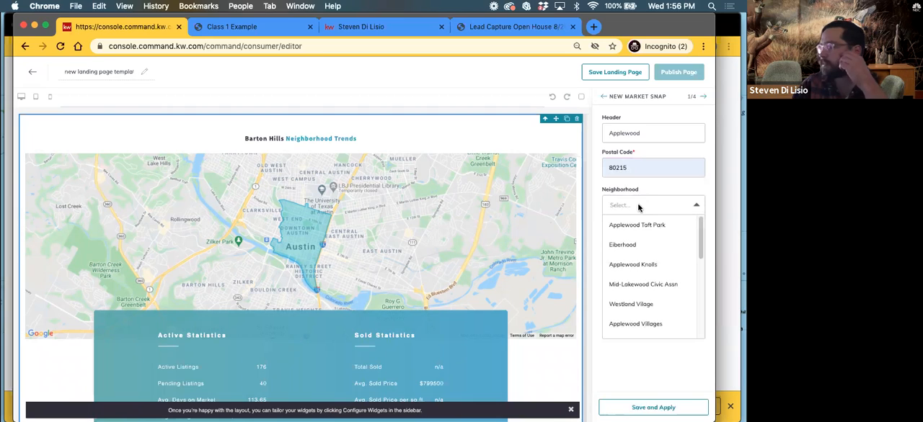
click(635, 265)
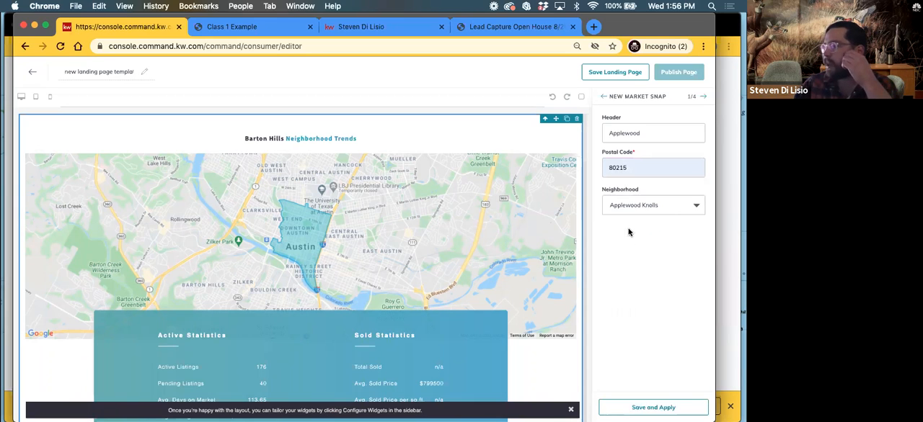
click(635, 410)
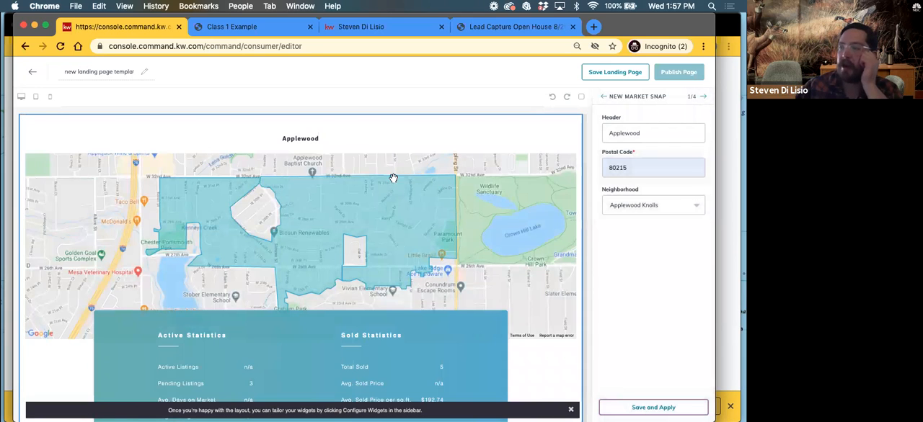
Review the Market Snap statistics, change its neighborhood to Quail Ridge and apply the change
scroll(248, 189, down, 3)
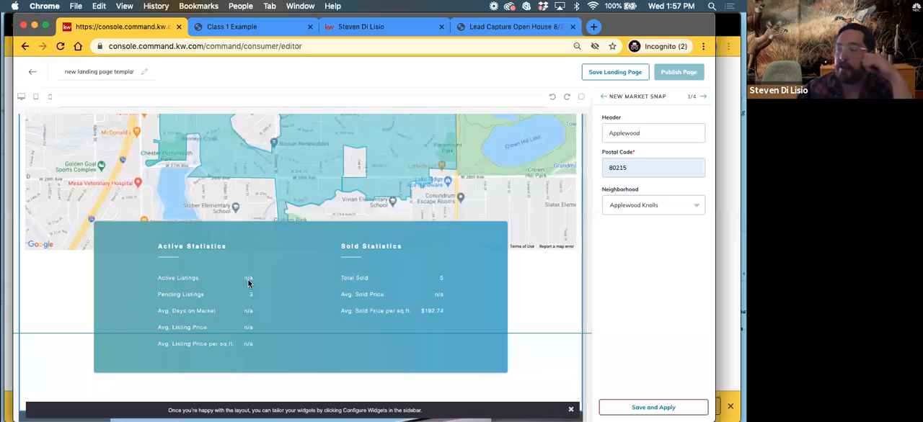
scroll(310, 292, up, 3)
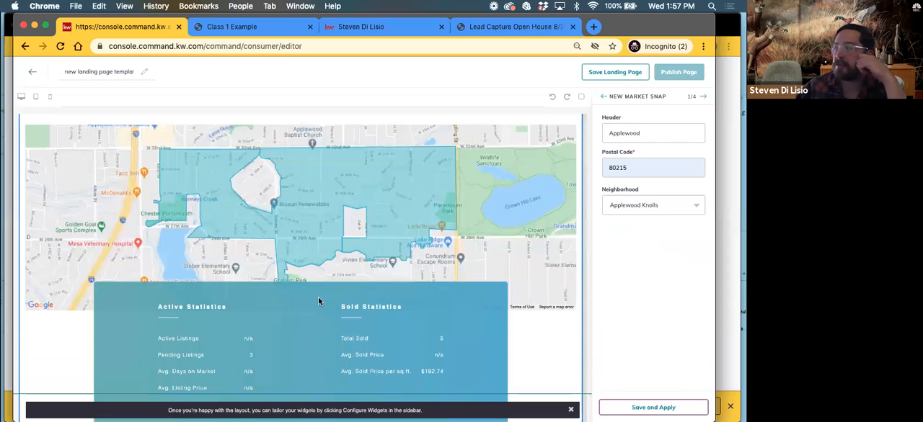
scroll(246, 314, down, 3)
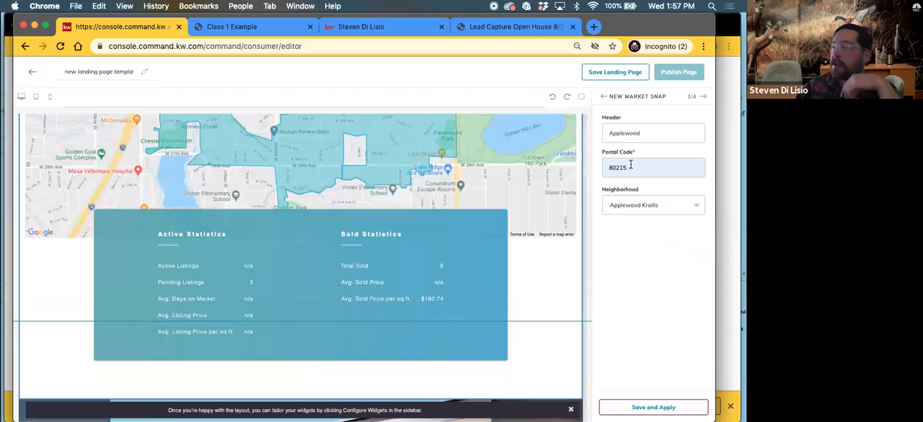
click(633, 207)
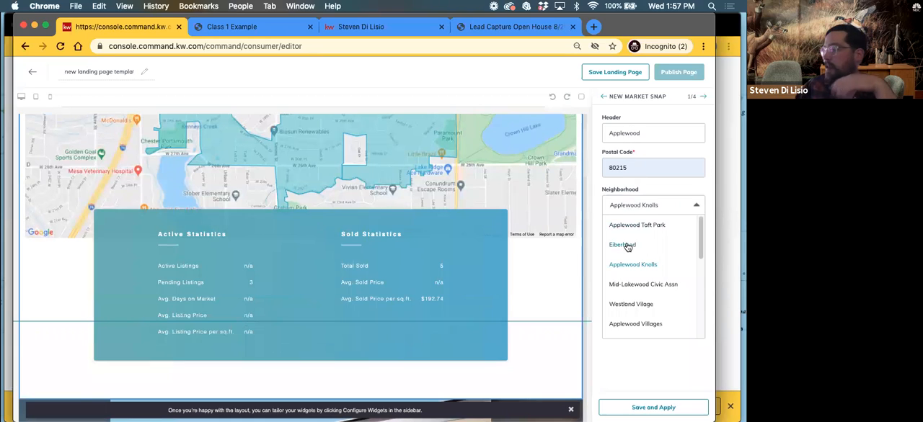
scroll(631, 317, down, 5)
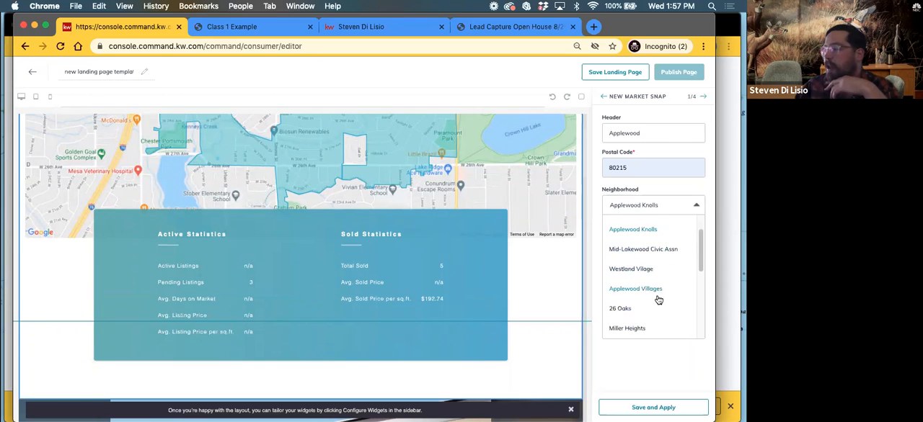
scroll(649, 303, down, 2)
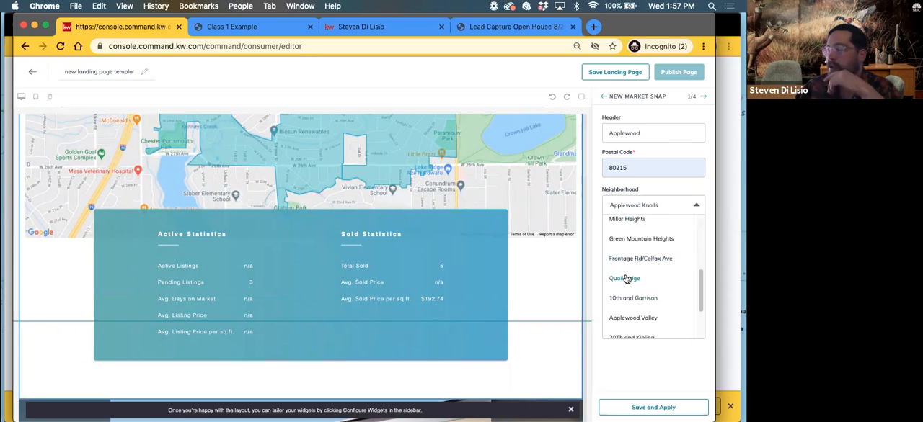
click(627, 279)
click(627, 408)
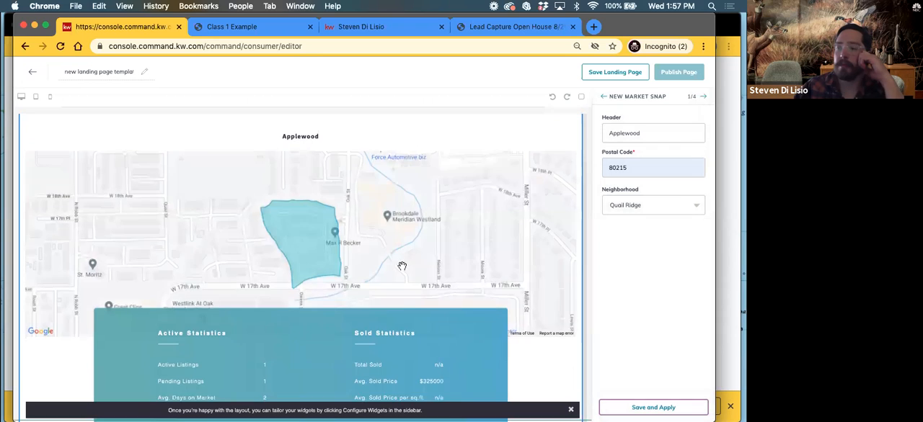
Review the Quail Ridge market statistics and open the listing search for the Listing widget
scroll(398, 263, down, 2)
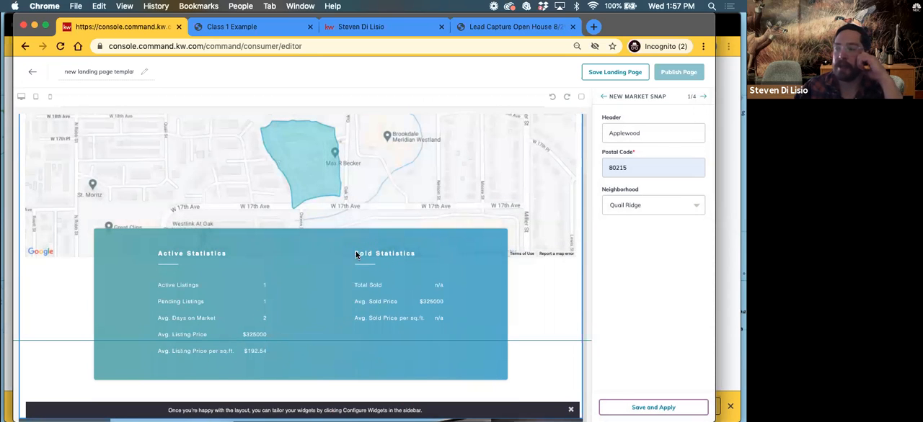
scroll(287, 303, down, 2)
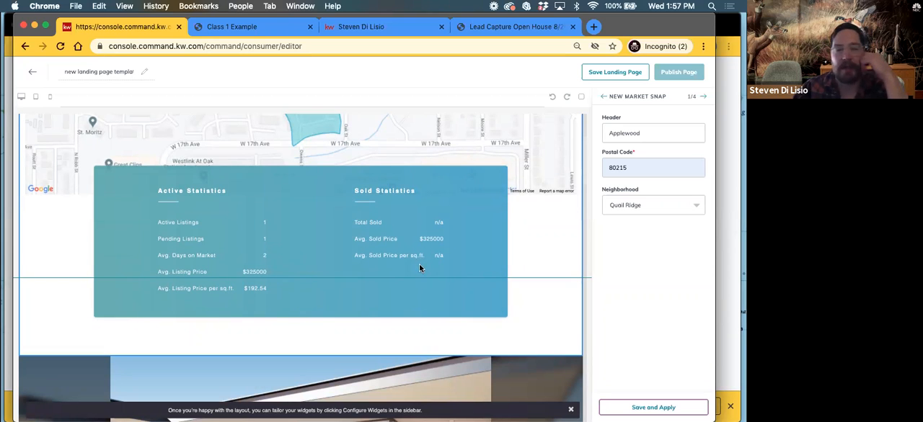
scroll(375, 284, down, 8)
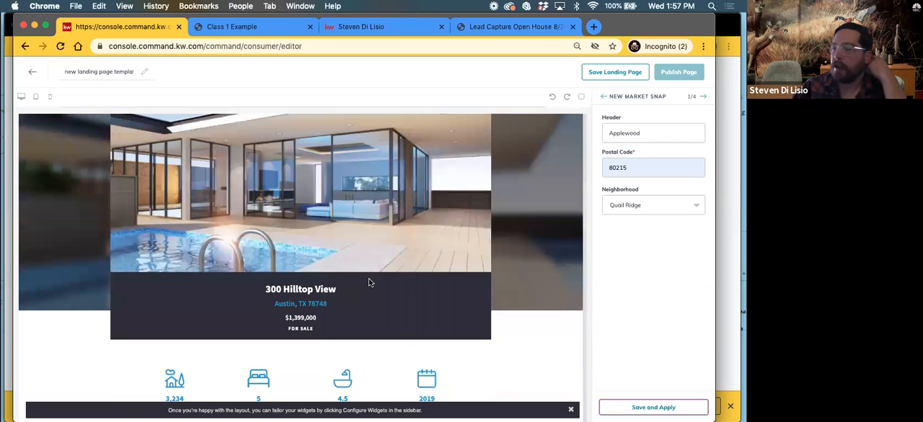
scroll(177, 158, up, 10)
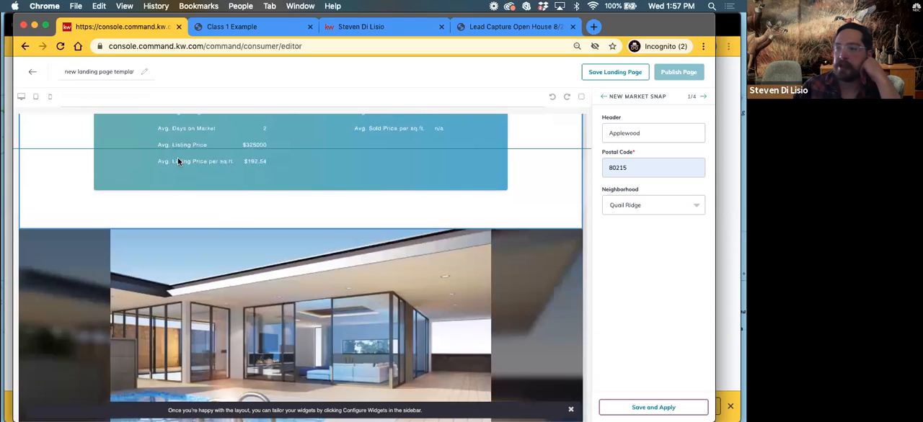
scroll(192, 221, up, 3)
scroll(279, 238, down, 3)
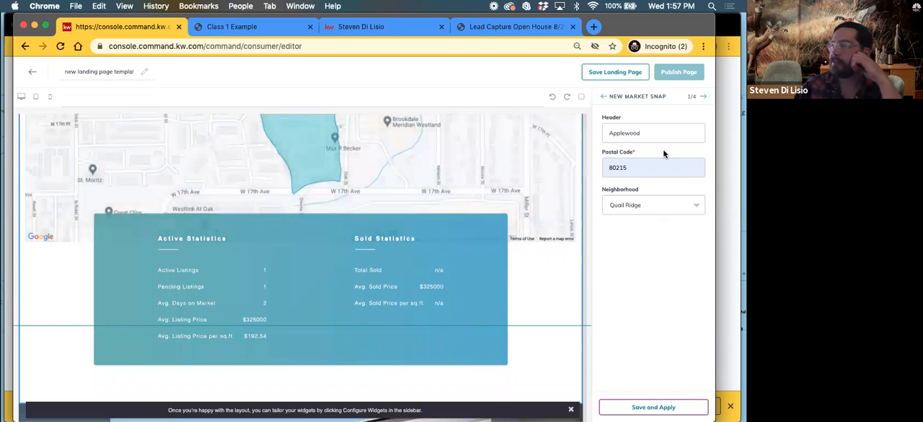
click(704, 97)
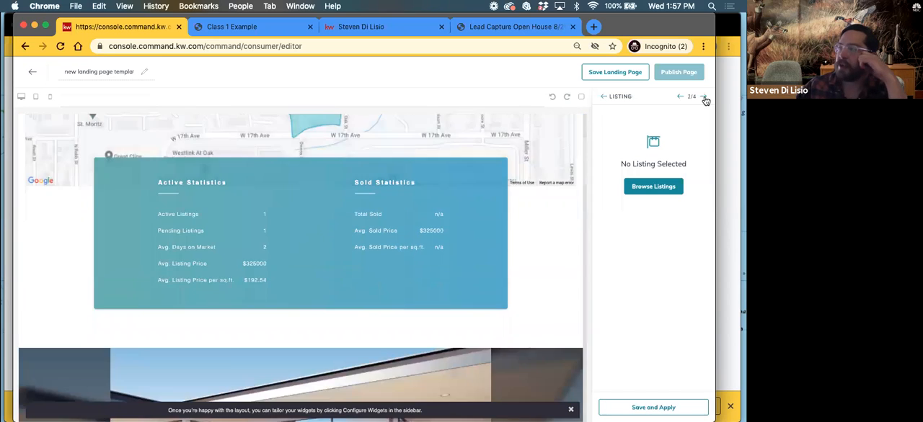
click(646, 190)
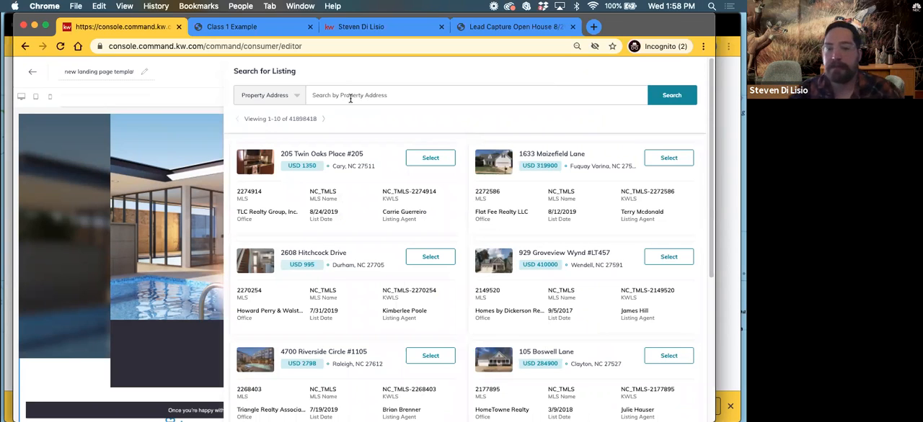
Try to find a listing by its street address using the Property Address search, and clear the query
click(294, 97)
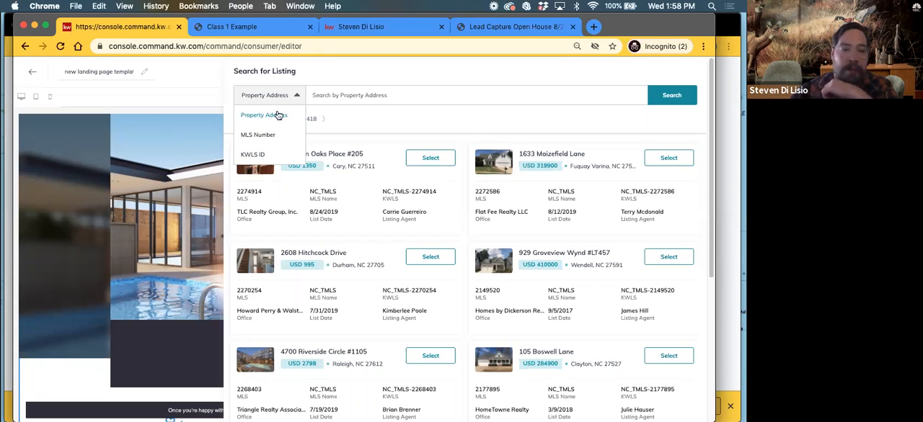
click(396, 94)
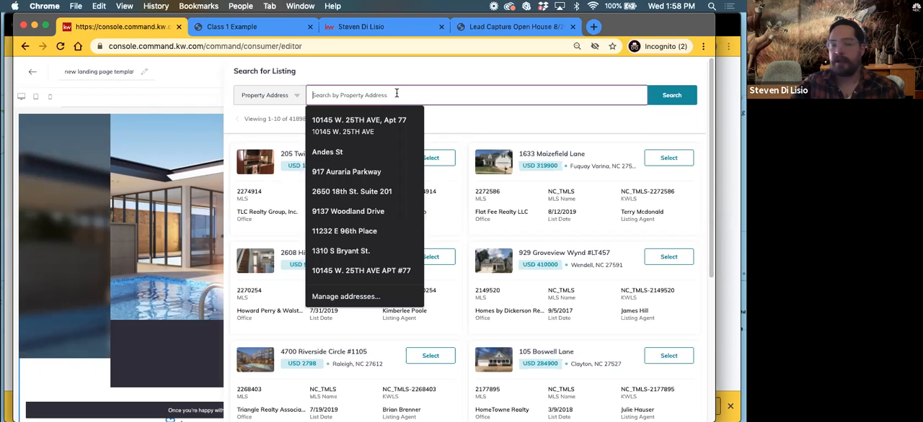
text(6775)
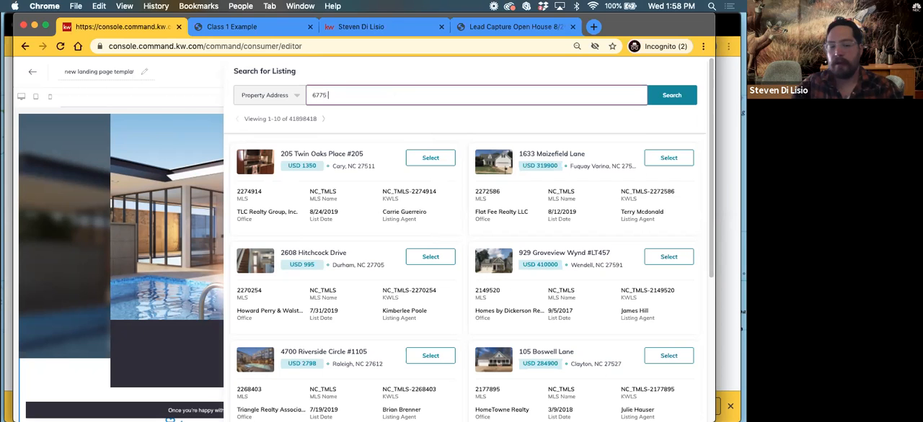
key(Return)
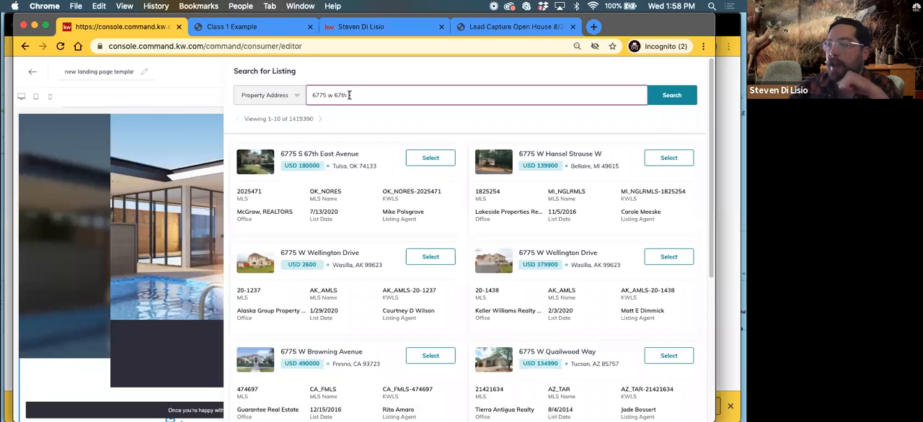
drag(349, 95, 302, 94)
key(BackSpace)
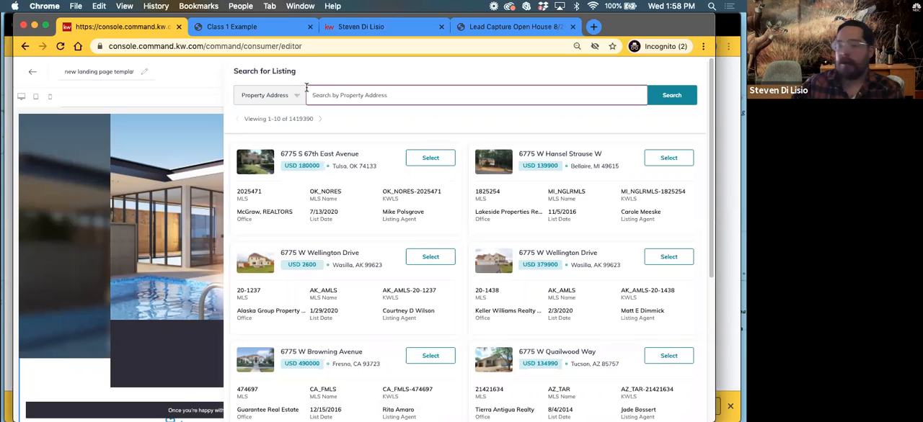
Search listings for "Denver, co" and select the USD 705000 listing dated 2/12/2020 for the Listing widget
text(Denver, co)
key(Return)
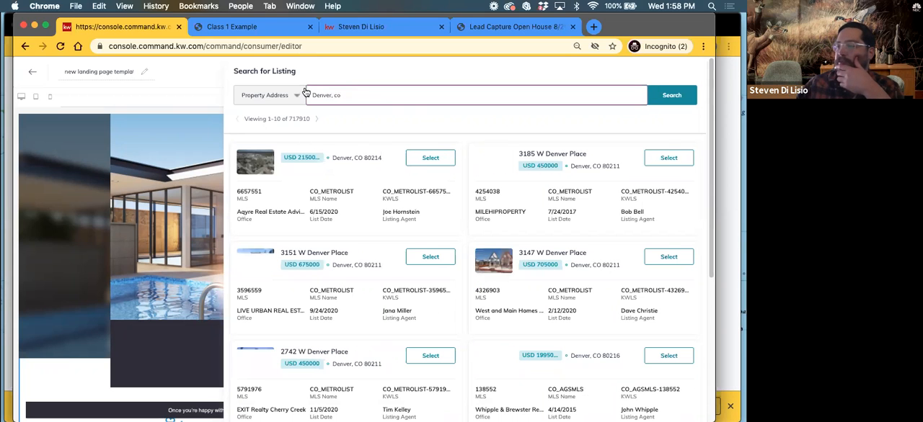
scroll(341, 216, down, 1)
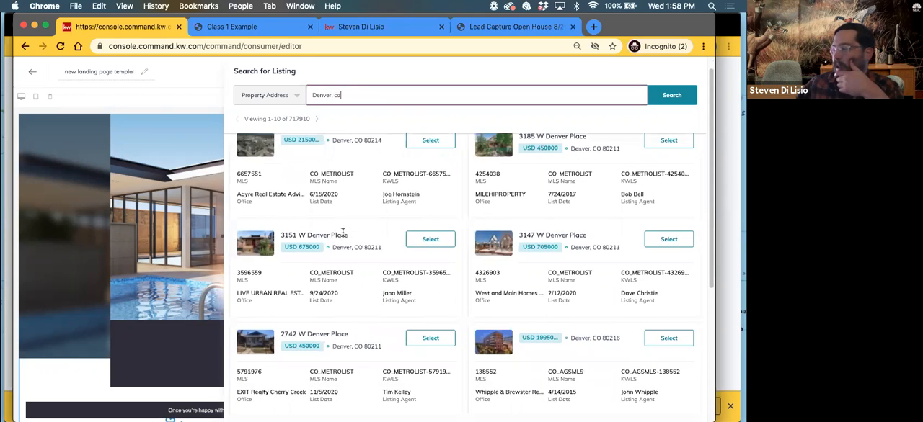
click(669, 241)
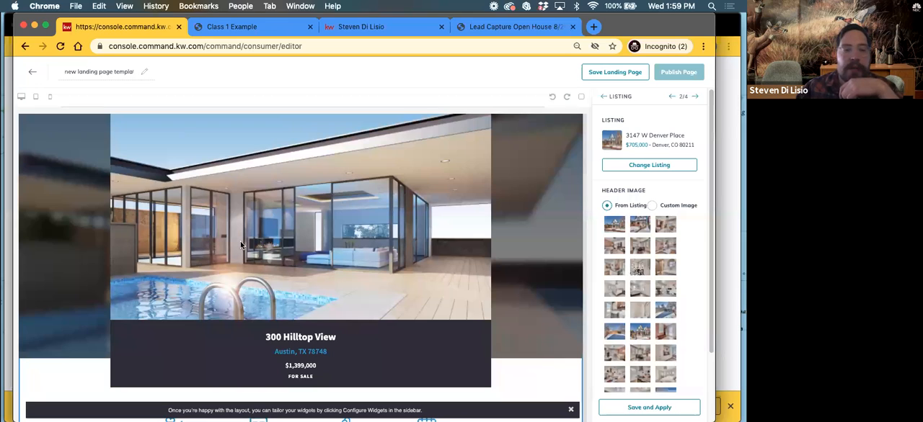
Check the Custom Image option, set the header image source back to From Listing, and save and apply the Listing widget
click(652, 206)
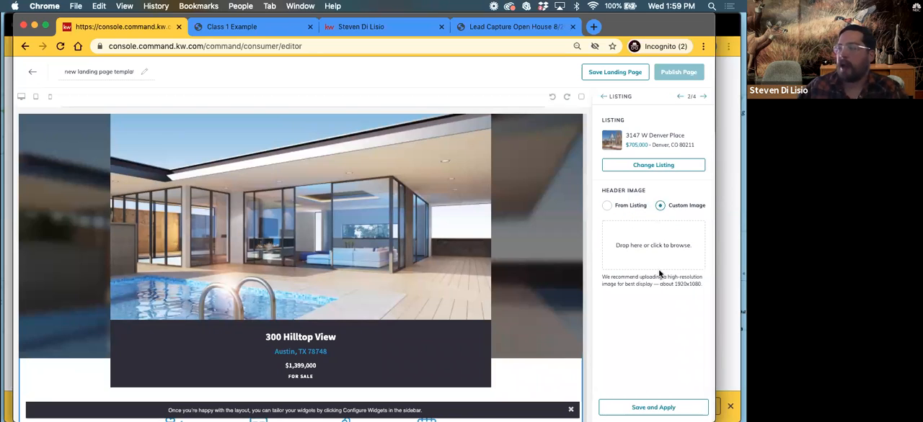
click(607, 205)
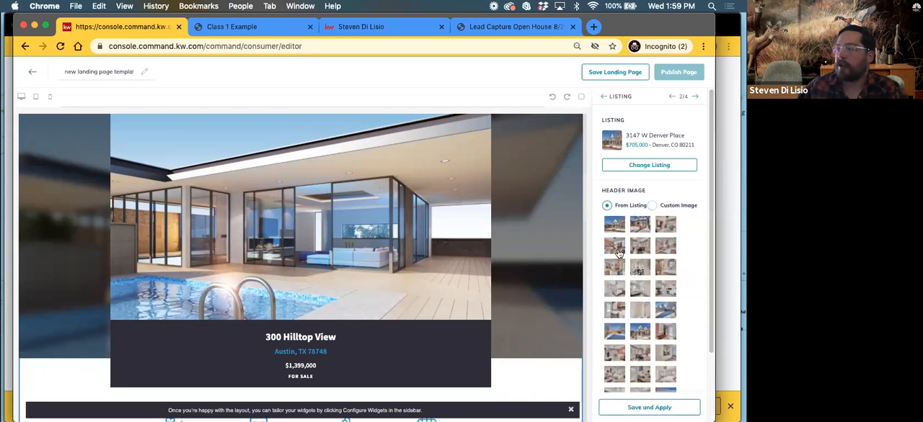
scroll(651, 343, down, 2)
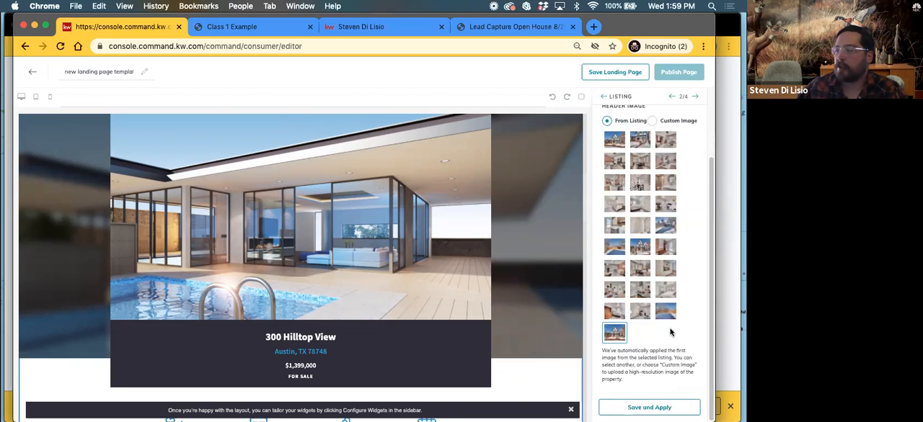
click(636, 409)
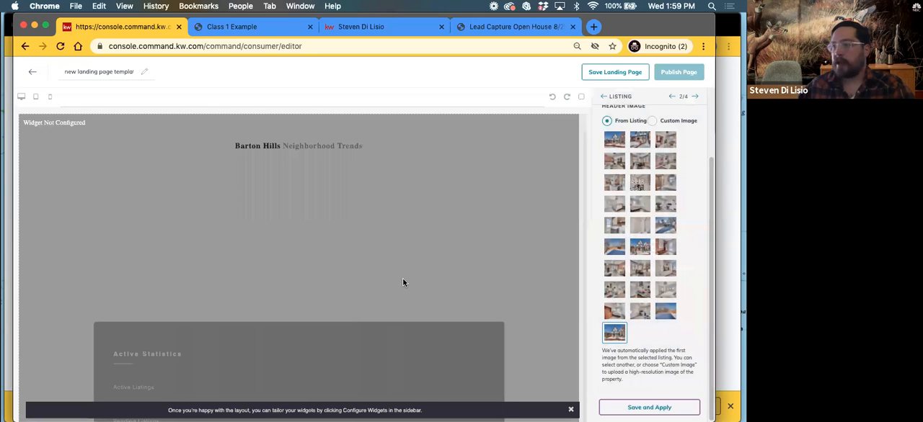
Review the updated listing section on the page, including header photo, property description, gallery, details, map and agent profile
scroll(409, 274, down, 2)
scroll(410, 279, down, 2)
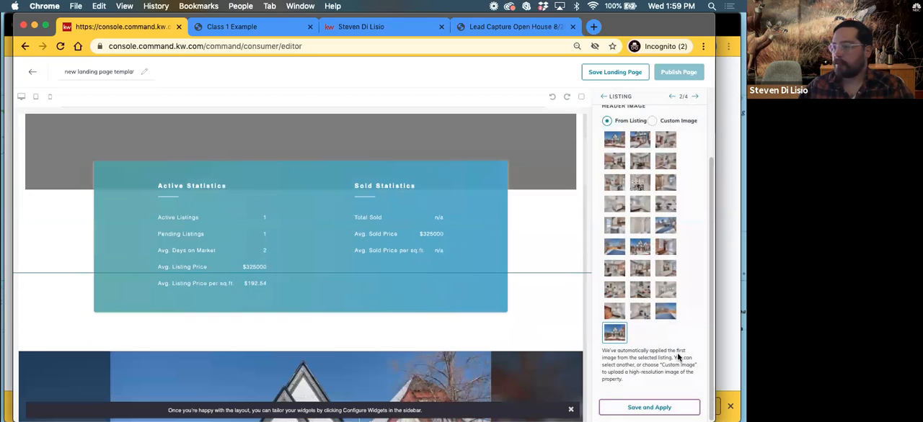
scroll(424, 280, down, 5)
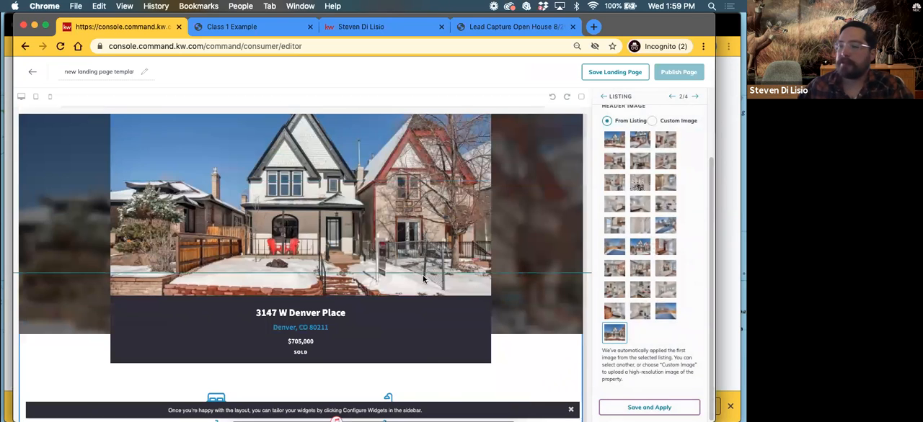
scroll(424, 279, down, 5)
scroll(423, 289, up, 5)
scroll(424, 290, down, 2)
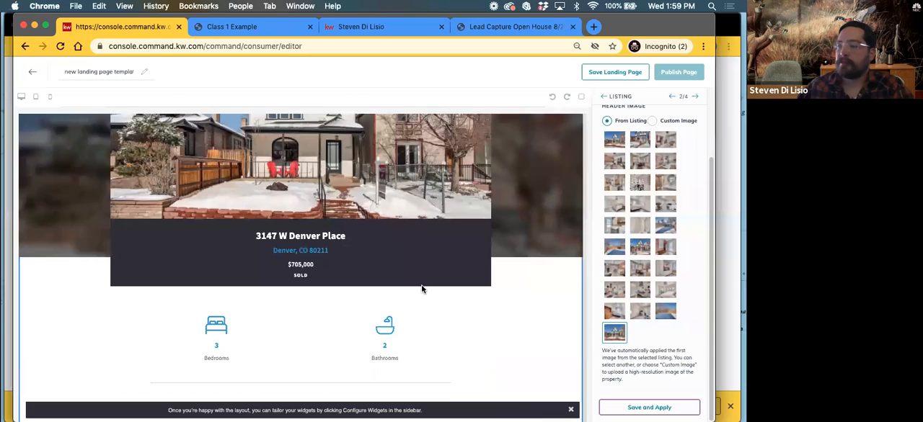
scroll(422, 289, down, 8)
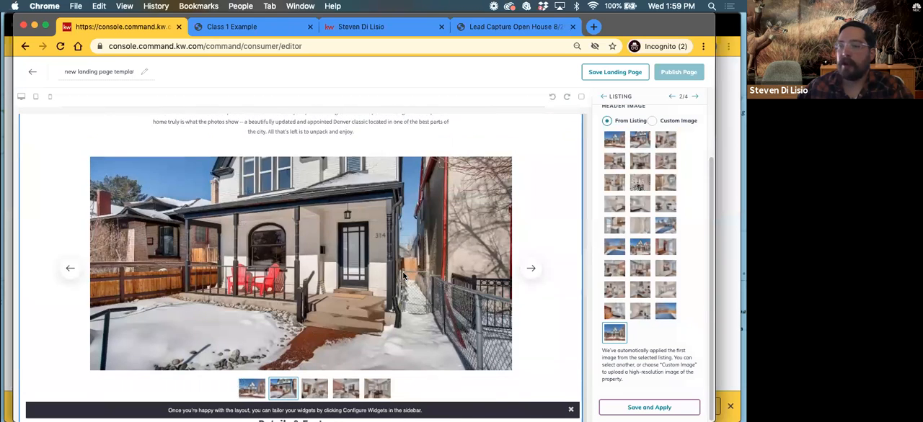
scroll(402, 274, down, 5)
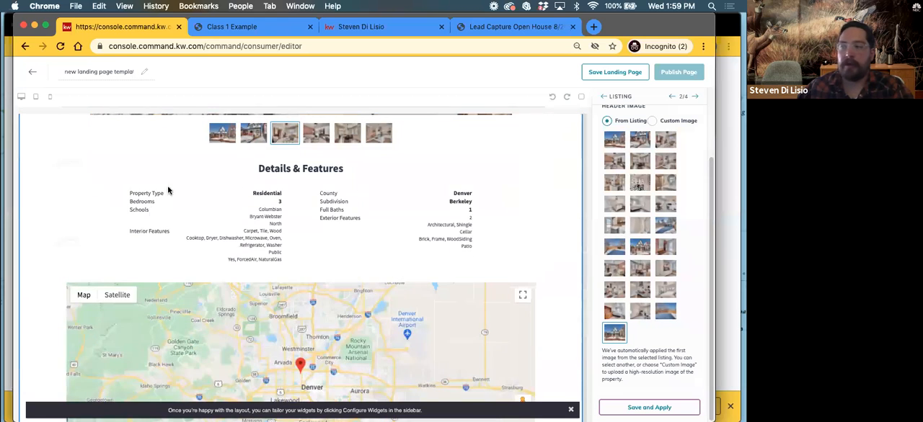
scroll(319, 238, down, 4)
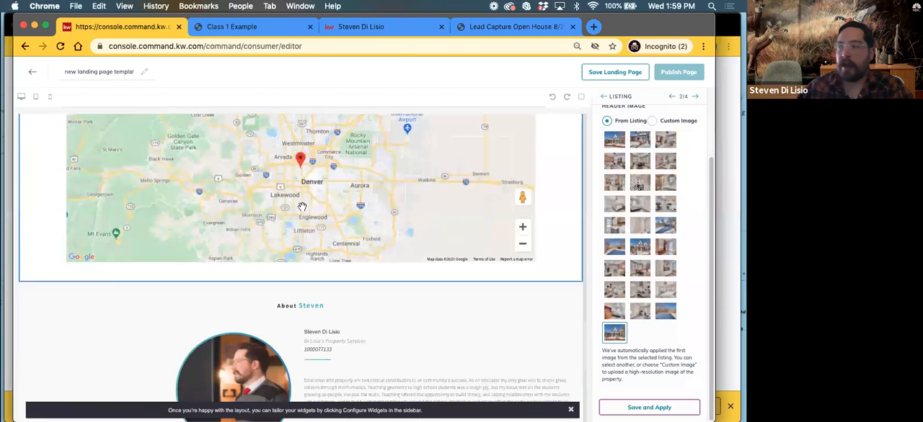
scroll(314, 272, down, 4)
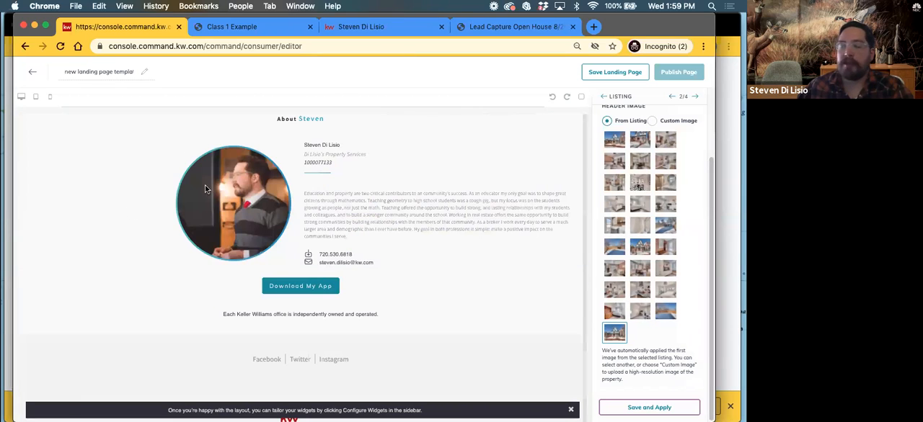
Open the Your Local Expert widget settings, enlarge the Agent Bio box to review its text, and try to save and apply
click(696, 97)
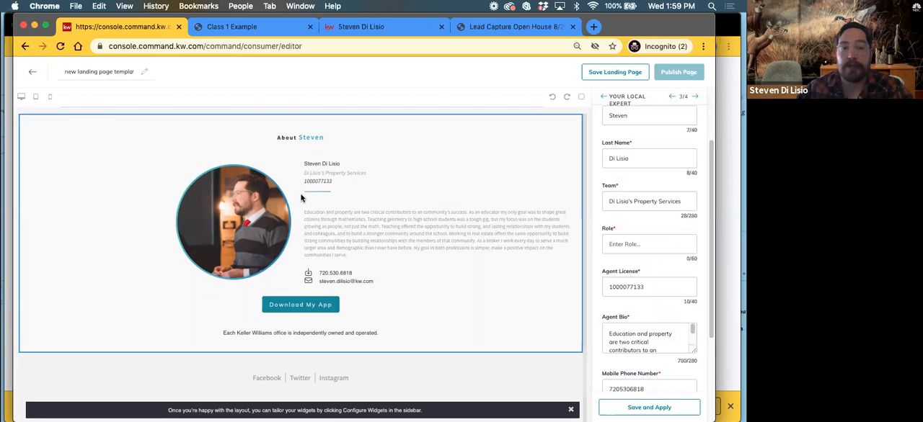
scroll(630, 299, down, 2)
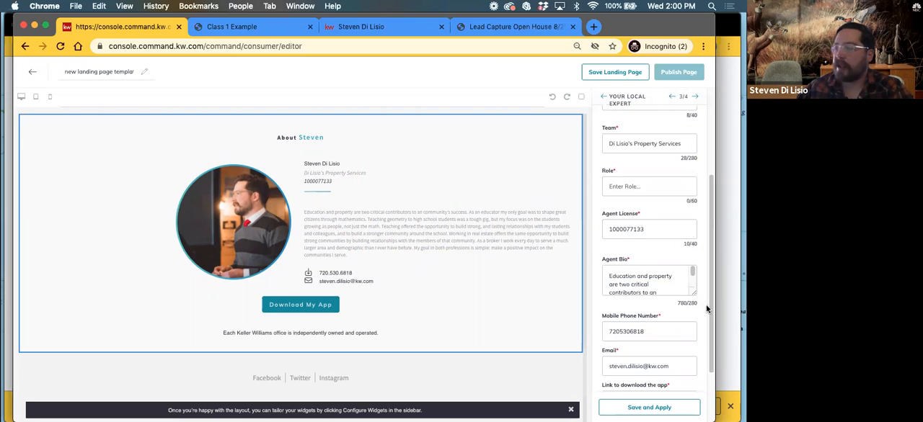
drag(693, 293, 697, 394)
scroll(634, 216, down, 2)
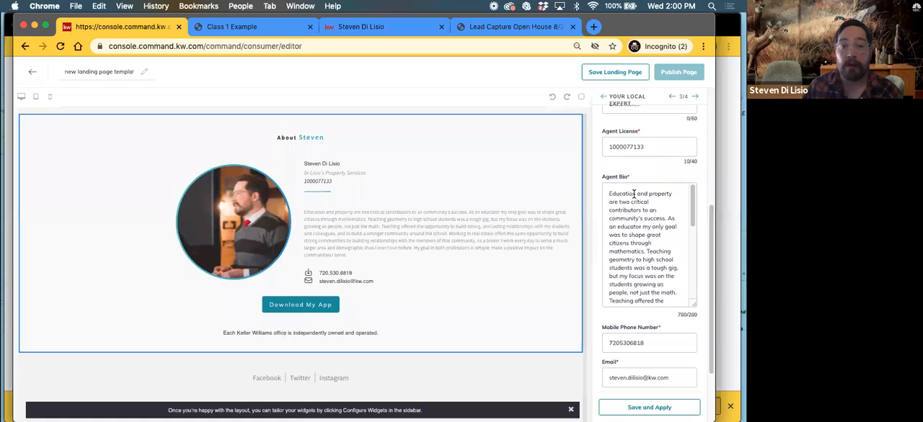
drag(610, 194, 672, 297)
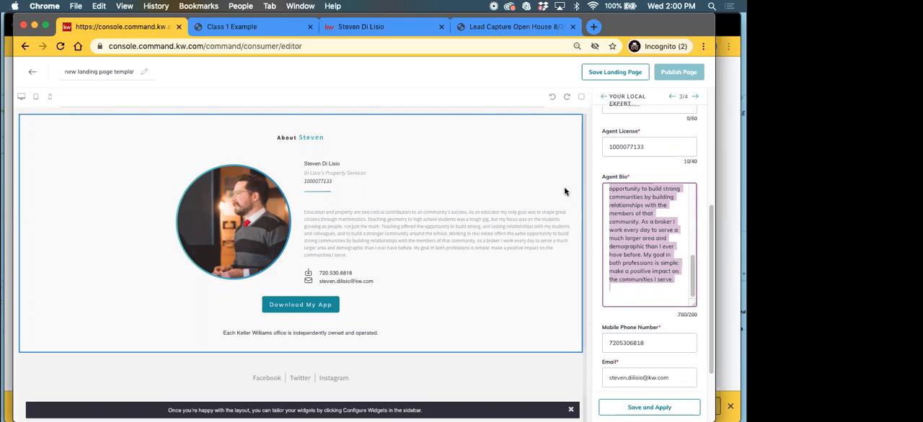
scroll(649, 263, down, 3)
scroll(462, 289, down, 5)
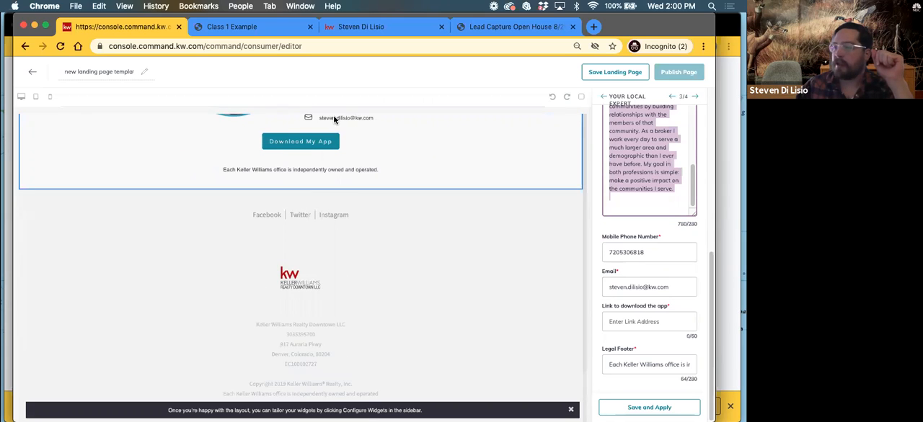
scroll(404, 315, up, 5)
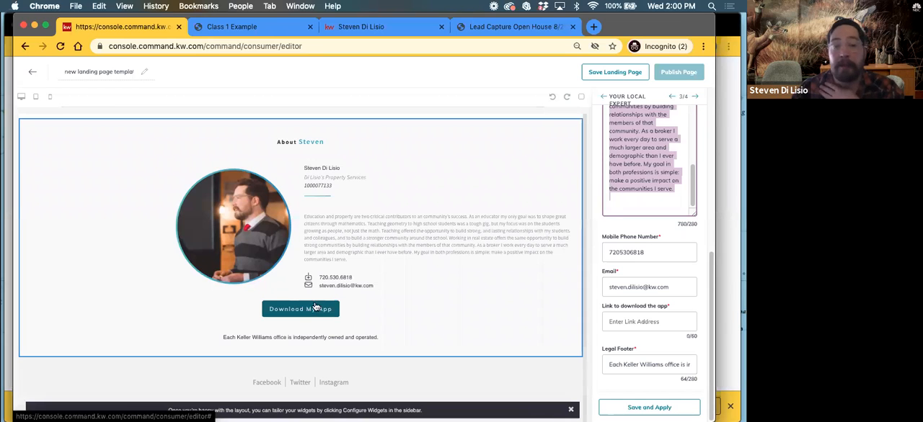
click(661, 411)
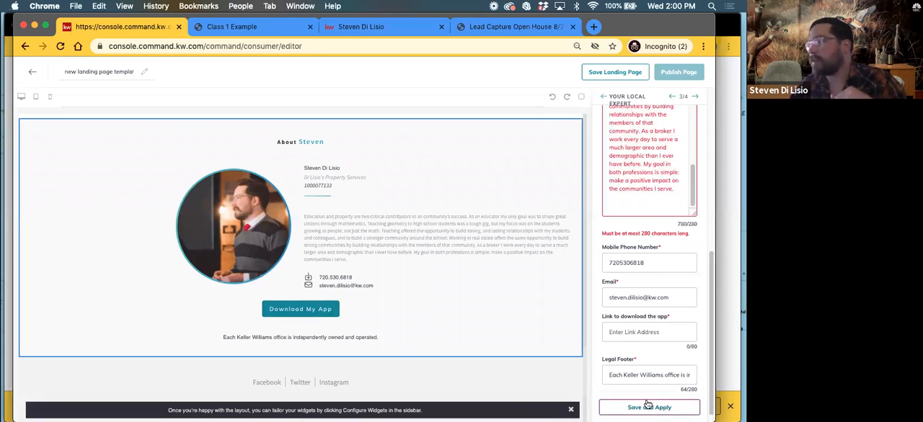
Shorten the Agent Bio so it ends at "shape great citizens through mathematics." and try to save and apply
scroll(642, 250, up, 3)
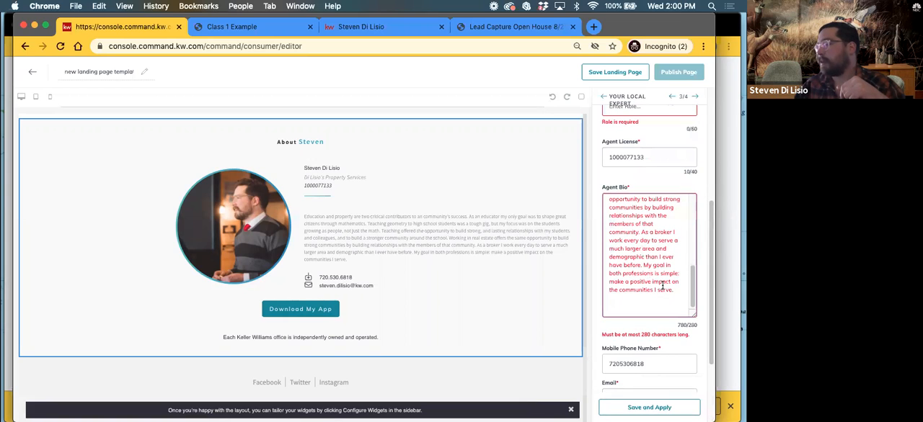
drag(681, 289, 605, 232)
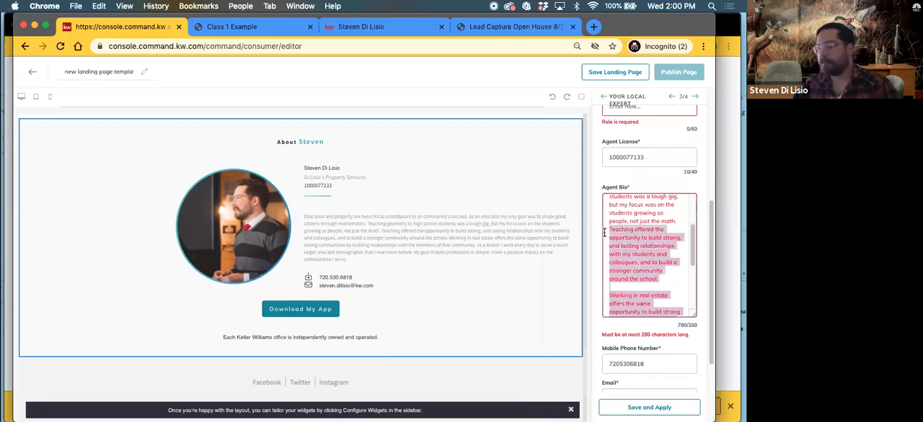
key(BackSpace)
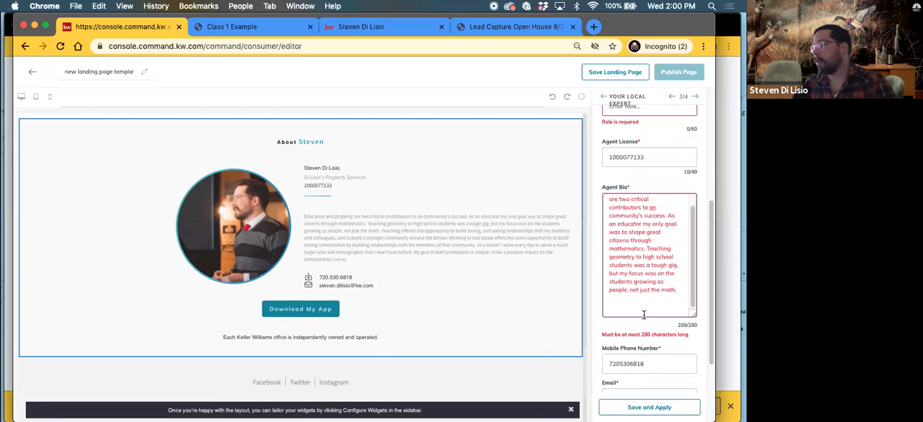
click(659, 409)
drag(676, 290, 646, 249)
key(BackSpace)
click(692, 408)
scroll(634, 296, down, 3)
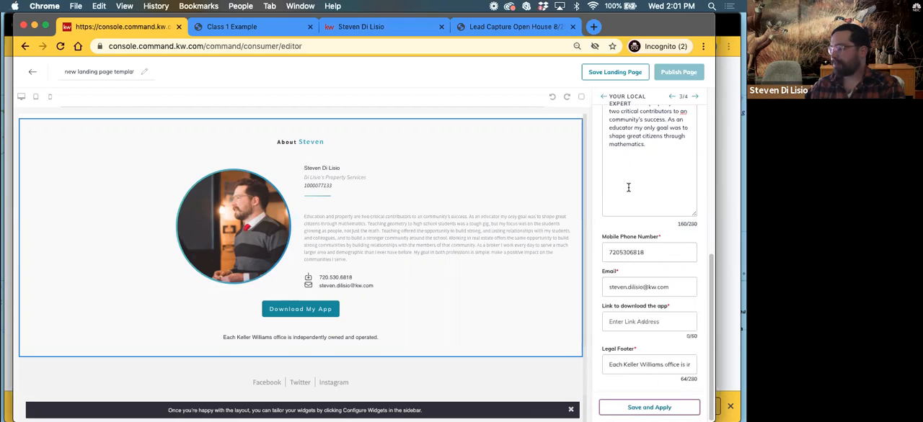
Set the agent's Role to Rainmaker in the Your Local Expert widget
scroll(631, 216, up, 5)
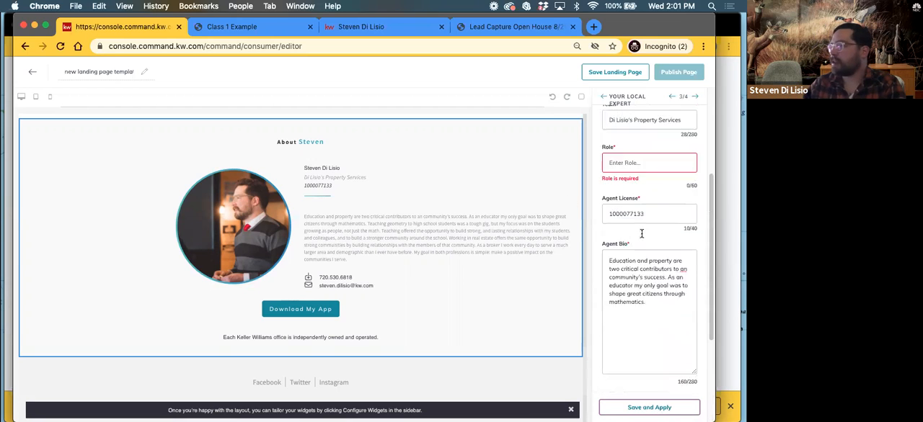
click(638, 231)
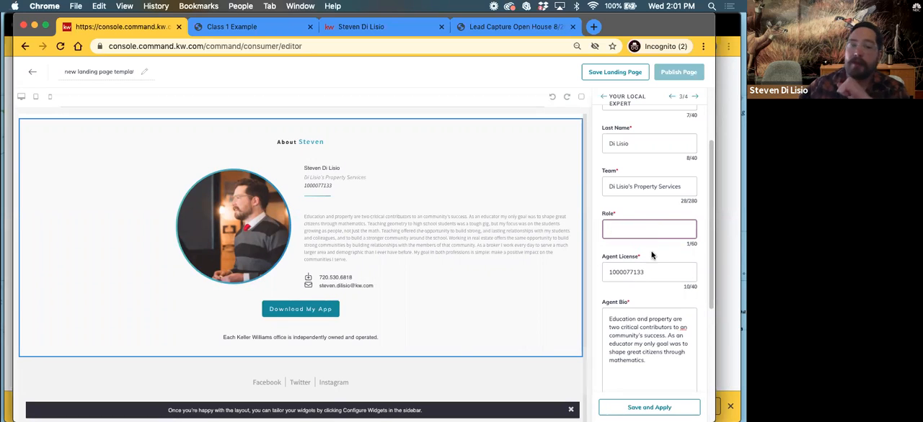
scroll(652, 259, down, 5)
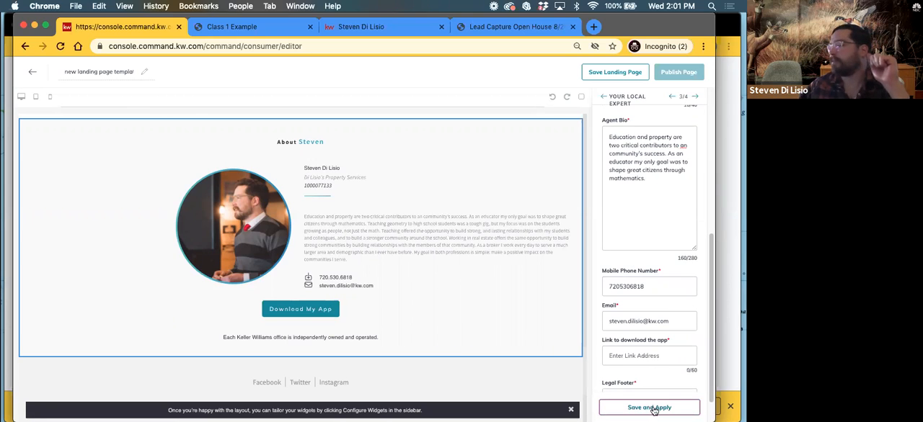
scroll(658, 249, up, 7)
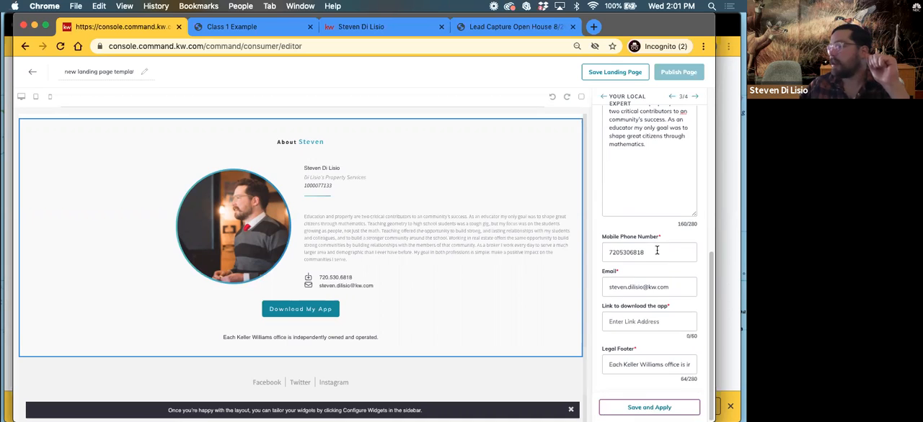
scroll(656, 268, down, 8)
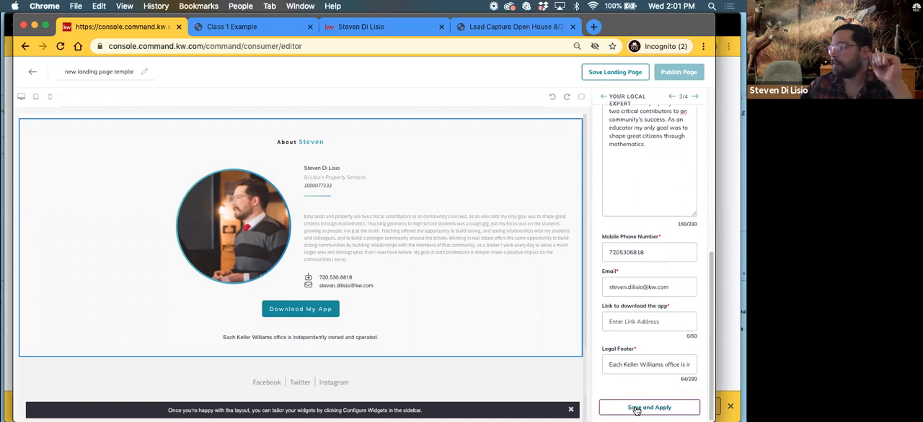
scroll(618, 194, up, 5)
click(621, 168)
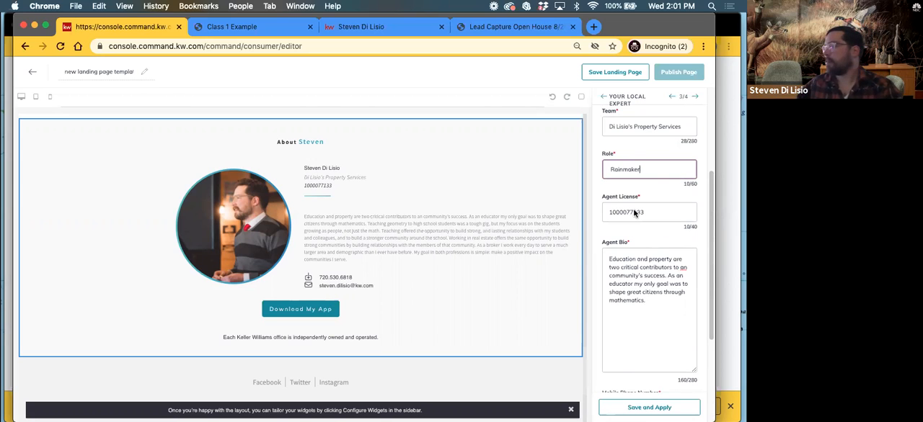
Fill in the app download link with the suggested kwri.app.link address, and save and apply the Your Local Expert widget
scroll(634, 213, down, 5)
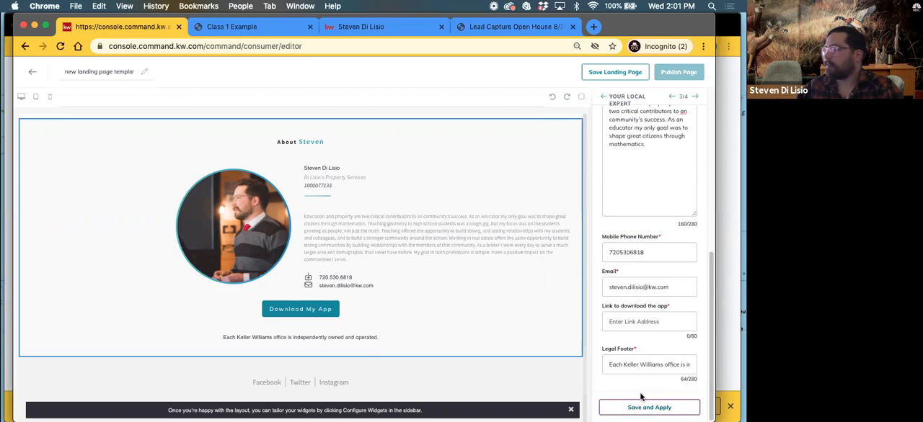
click(622, 324)
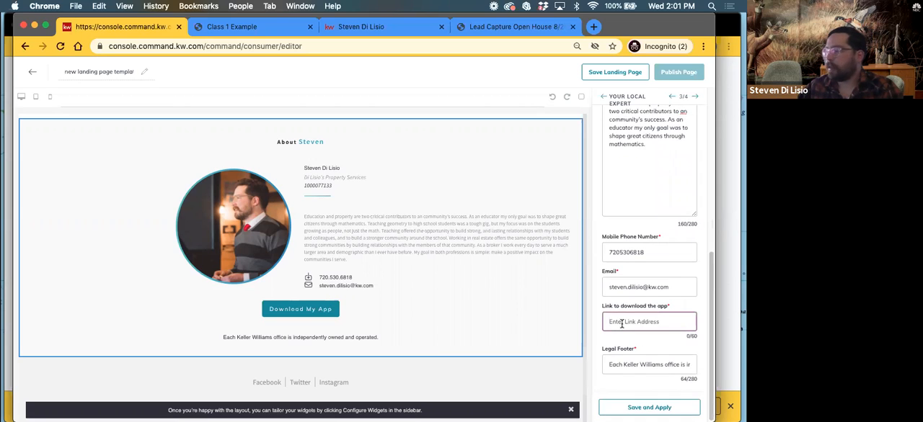
text(appp)
key(Down)
key(Return)
click(639, 408)
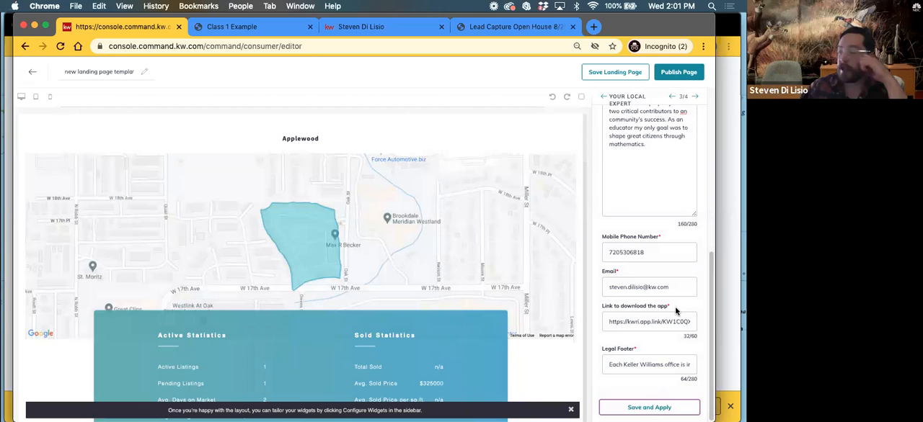
click(653, 413)
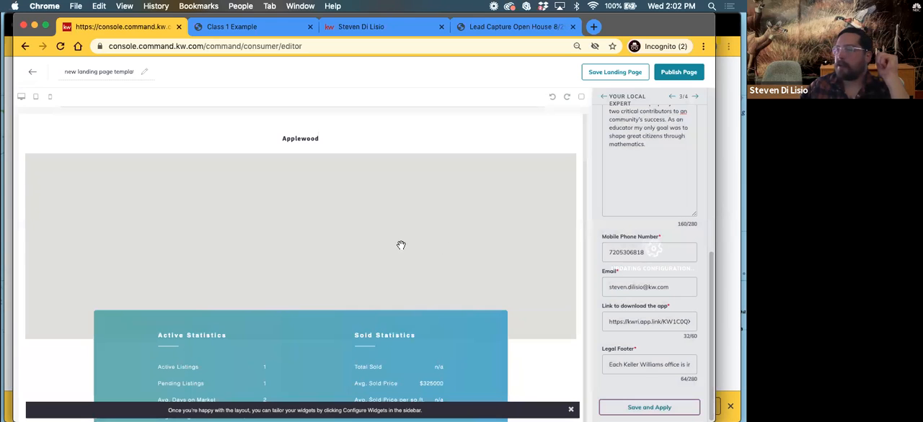
Check the updated page, open the Legal Footer widget settings, and save and apply the market center details
scroll(416, 246, up, 10)
scroll(416, 246, down, 2)
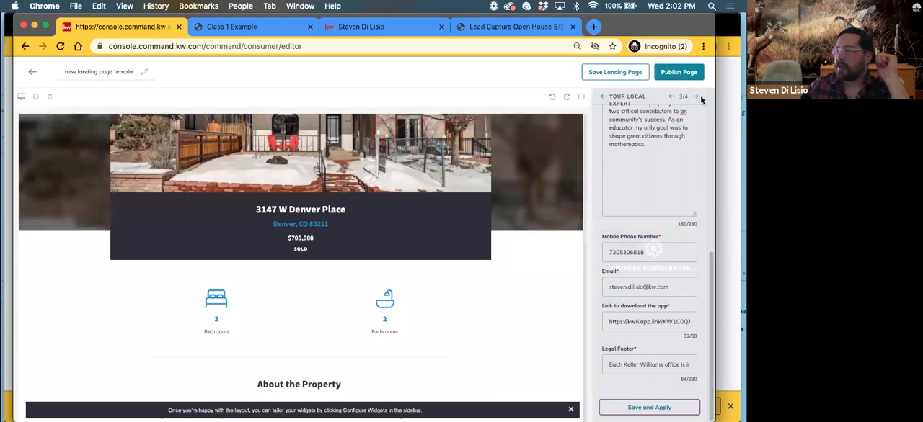
click(695, 97)
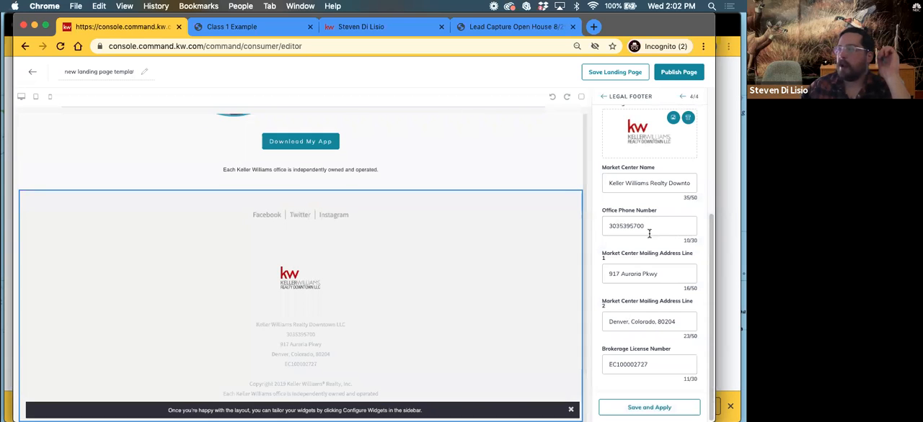
click(648, 408)
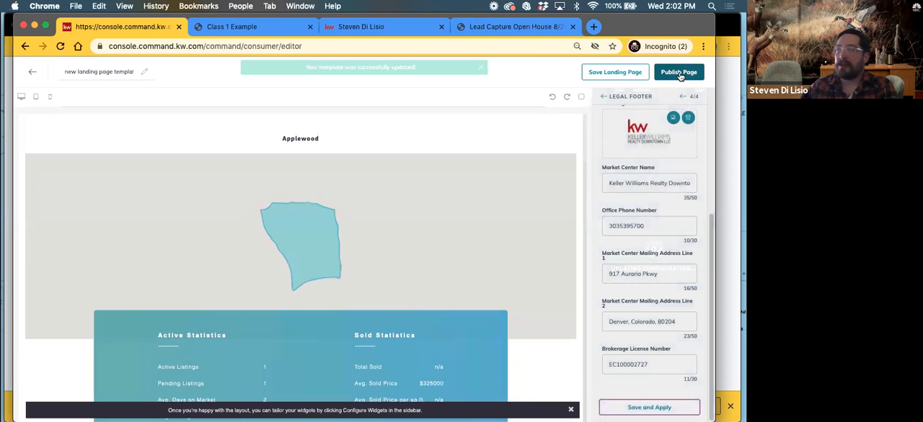
Publish the configured page as a landing page, confirm making it visible to others, and open its live link
click(679, 72)
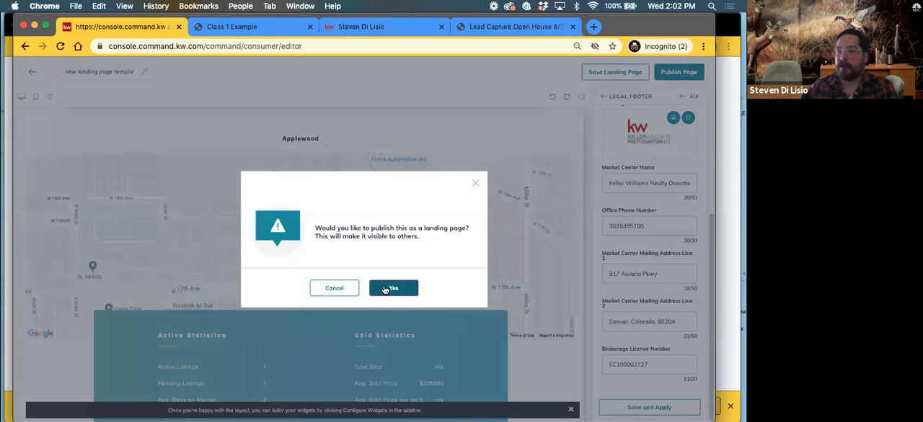
click(385, 289)
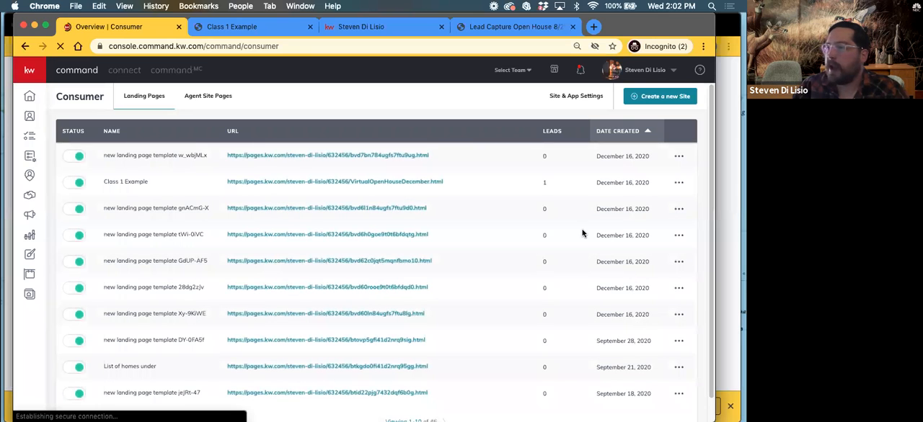
click(294, 156)
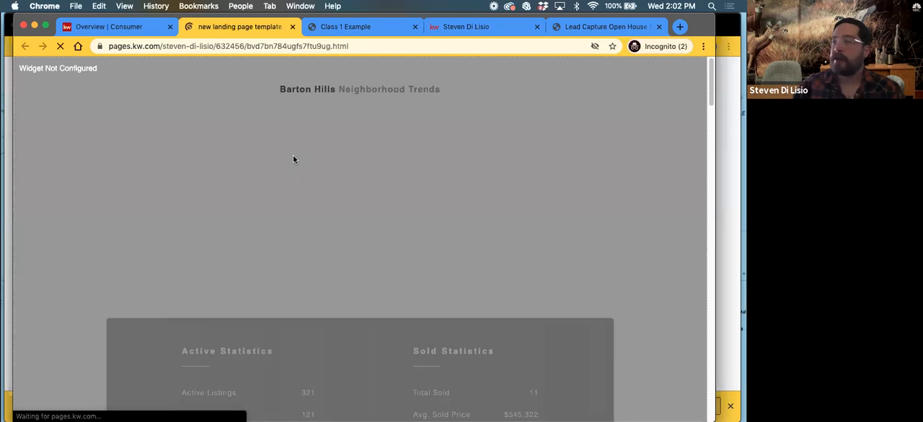
Review the published page's neighborhood statistics, listing details, gallery, map, agent section and footer, and close it
scroll(289, 216, down, 2)
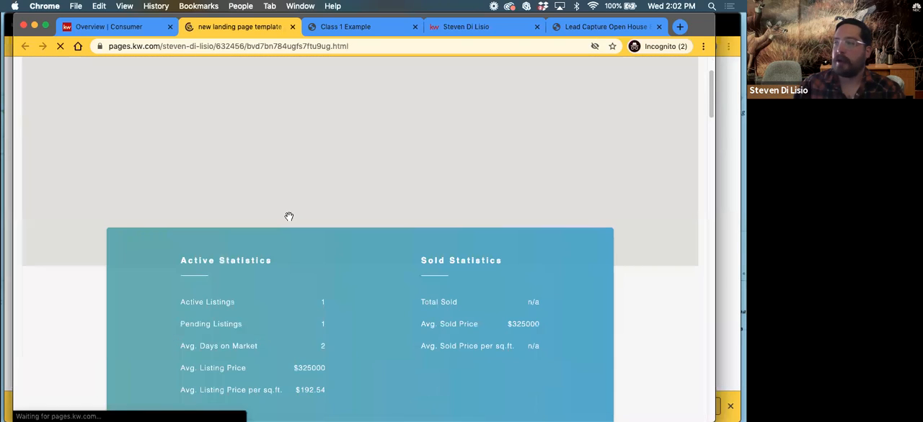
scroll(288, 219, down, 3)
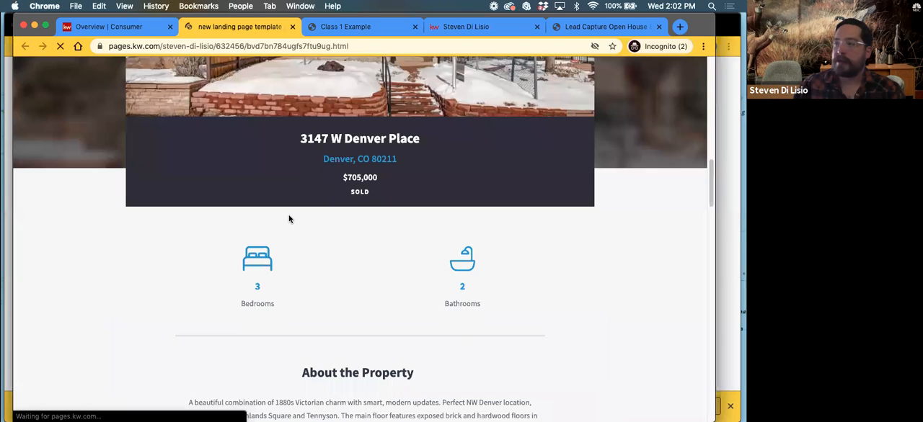
scroll(288, 219, down, 5)
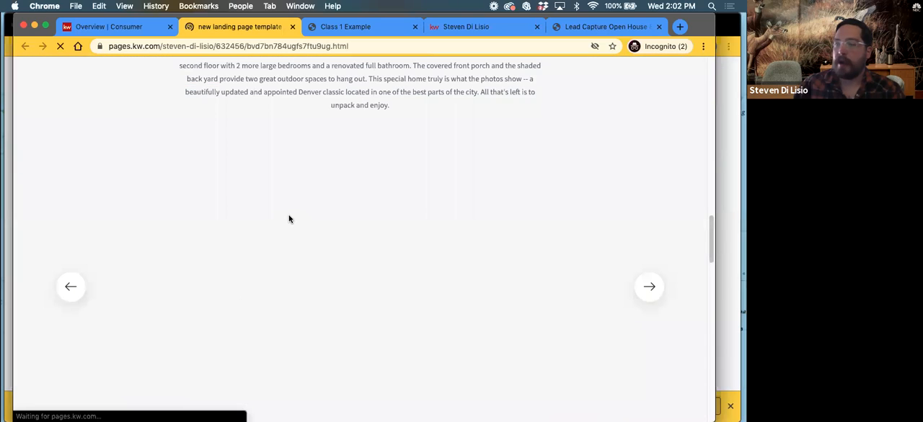
scroll(288, 219, down, 8)
scroll(293, 226, up, 3)
scroll(293, 225, down, 3)
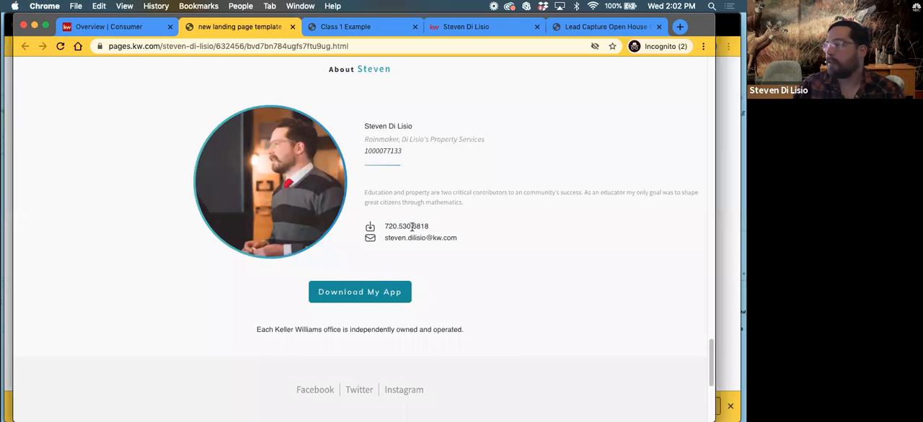
scroll(412, 226, down, 2)
scroll(412, 239, down, 5)
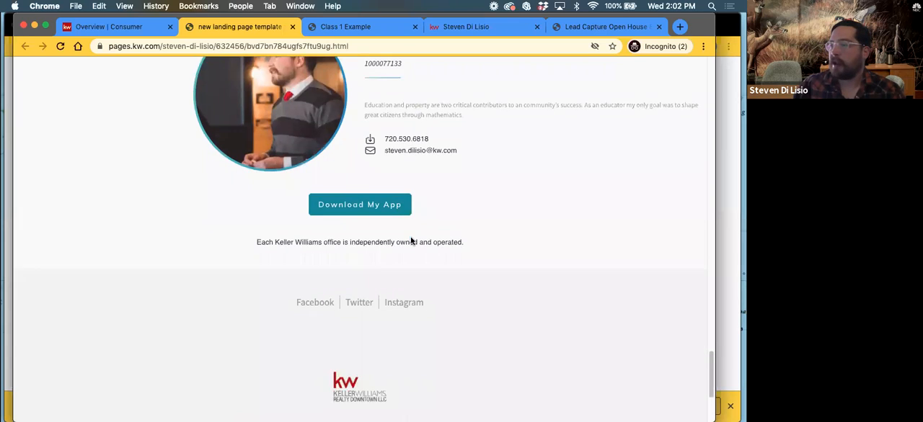
scroll(287, 233, up, 20)
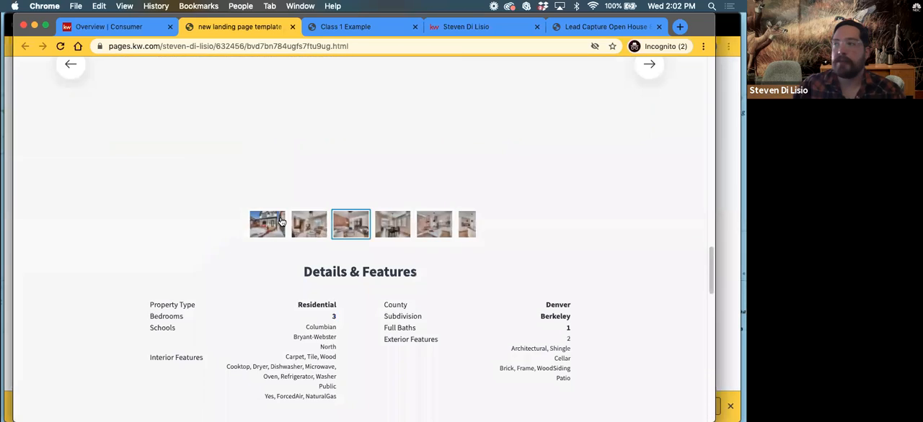
scroll(209, 223, down, 8)
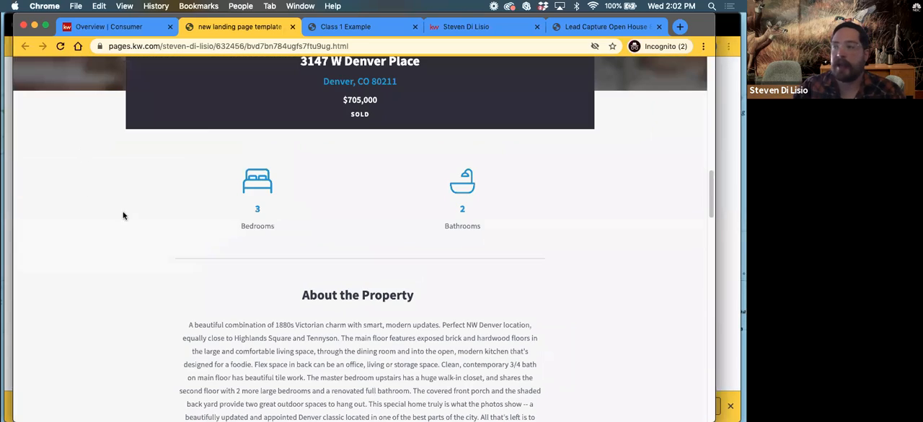
scroll(122, 214, down, 12)
scroll(290, 227, up, 2)
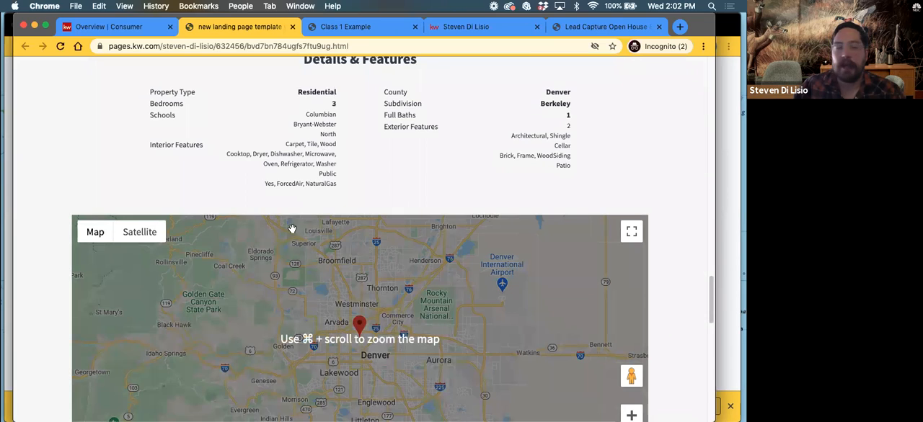
scroll(274, 180, up, 10)
scroll(252, 62, up, 3)
click(292, 27)
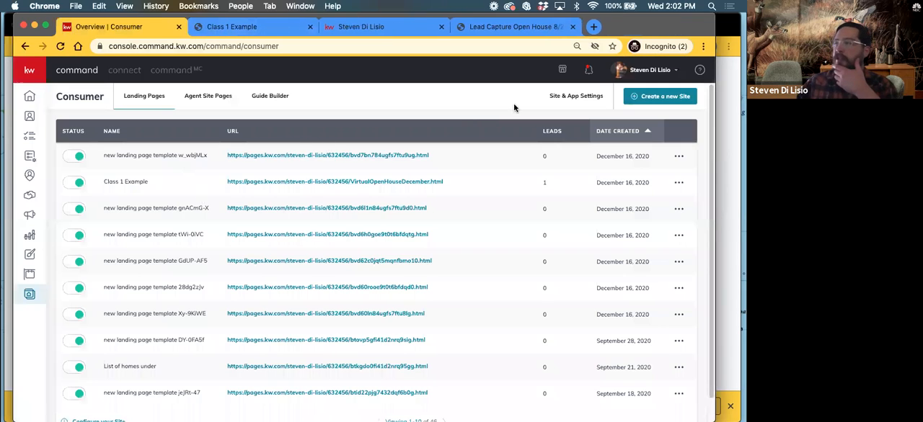
Start a new page with the On My Agent Site page type and leave its blank editor without saving
click(668, 98)
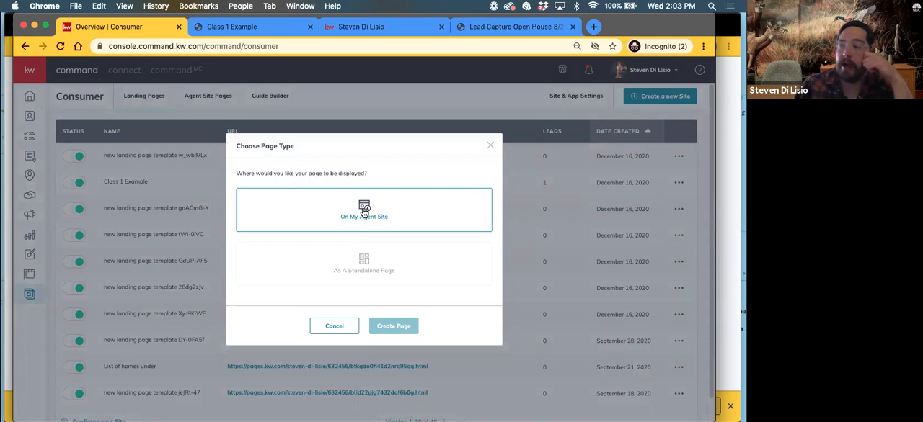
click(364, 211)
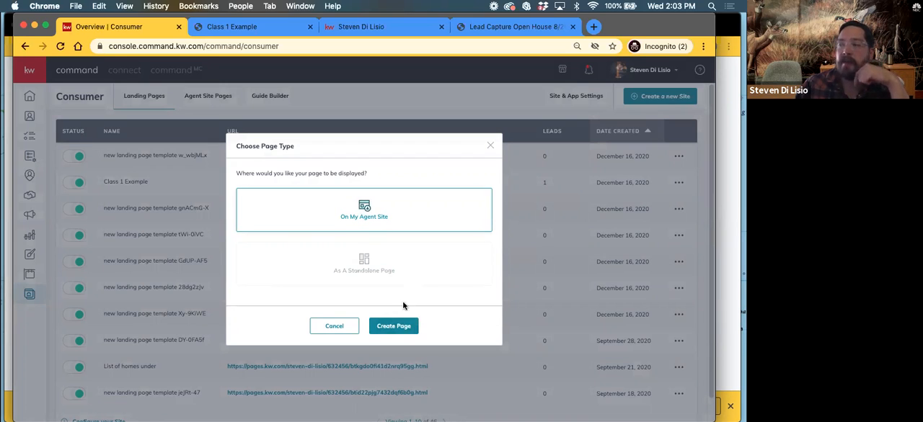
click(390, 326)
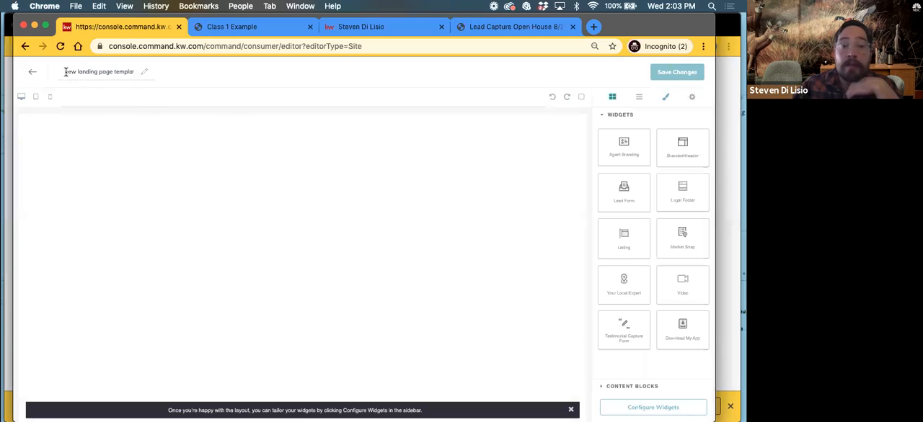
drag(75, 70, 121, 69)
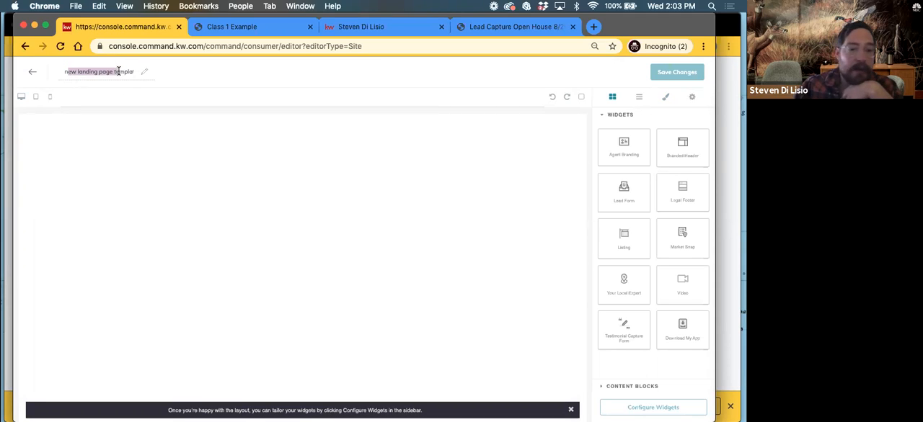
click(61, 72)
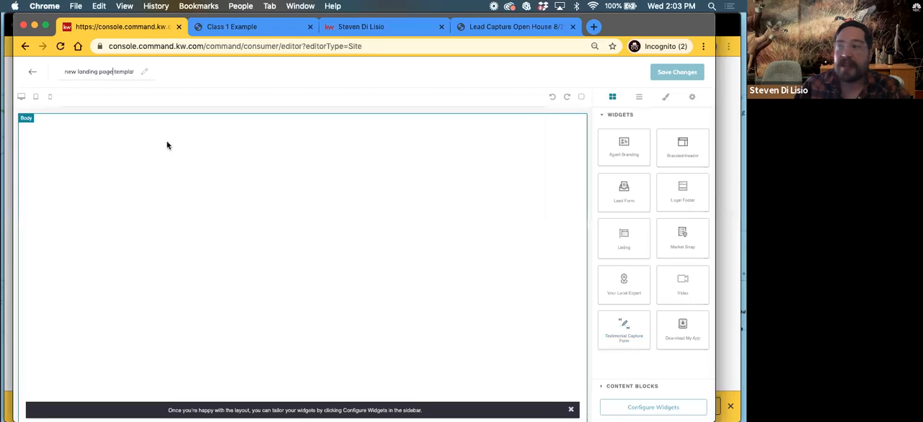
click(32, 73)
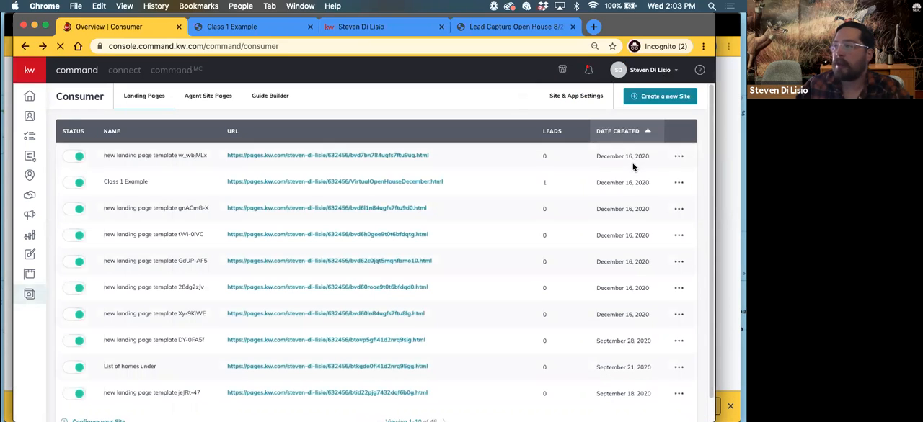
Log out of the account, sign back in with the account's user name and password, and reopen the Consumer area
mouse_move(638, 70)
click(588, 168)
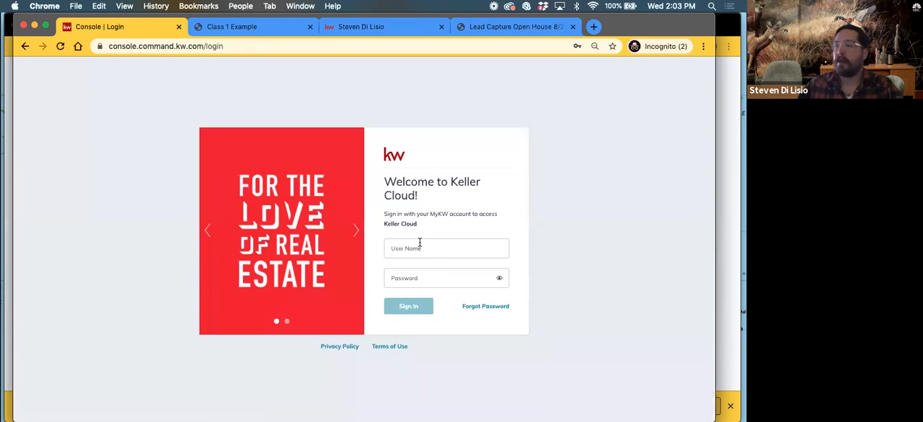
click(419, 246)
click(421, 45)
click(416, 310)
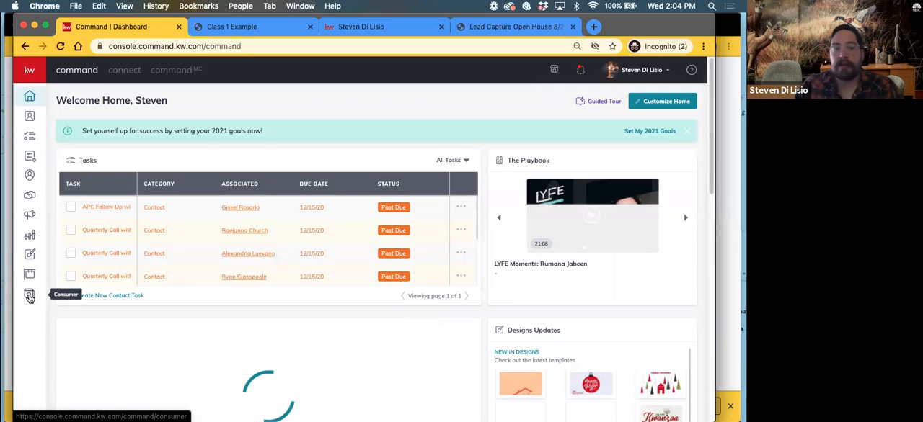
click(29, 296)
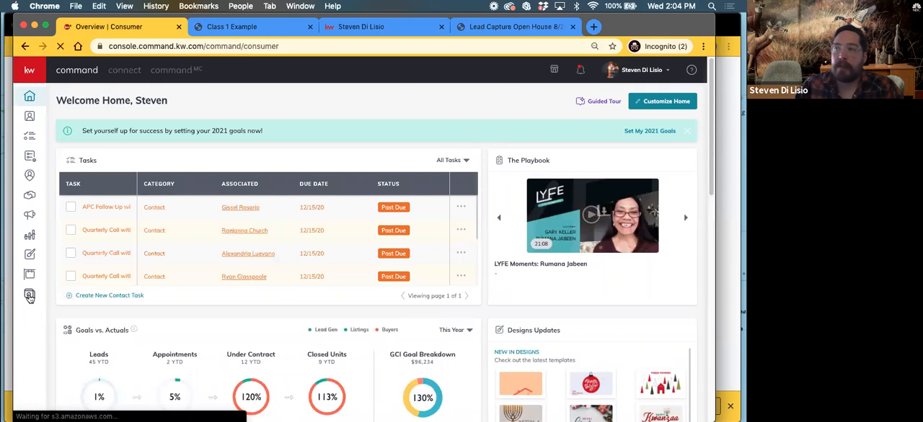
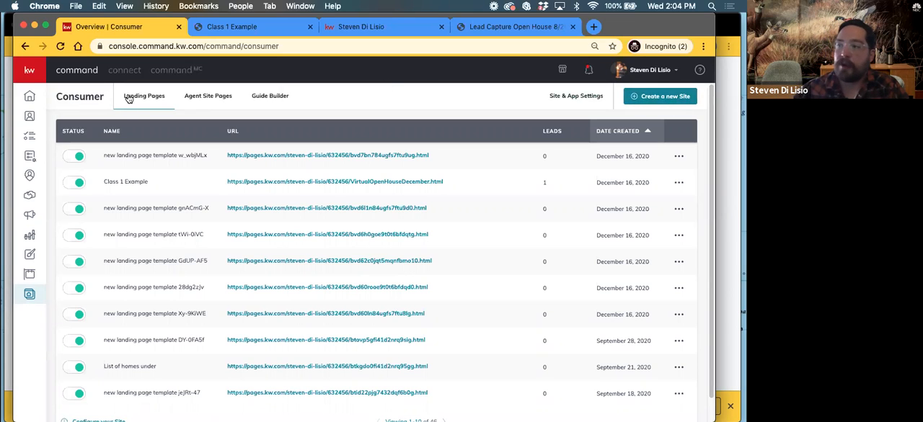
Create a new page with the On My Agent Site page type and open its blank editor
click(661, 96)
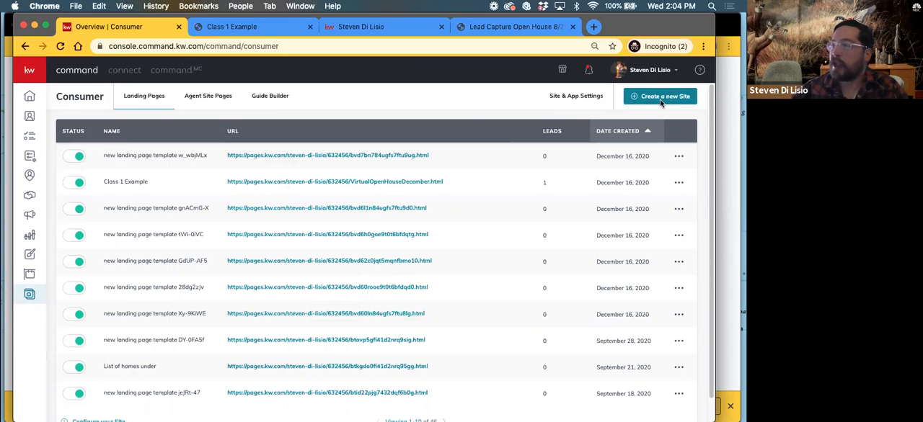
click(366, 228)
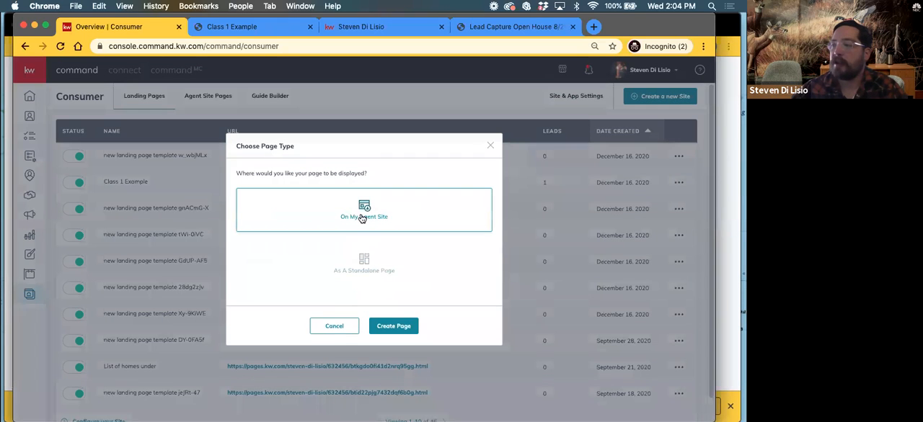
click(392, 326)
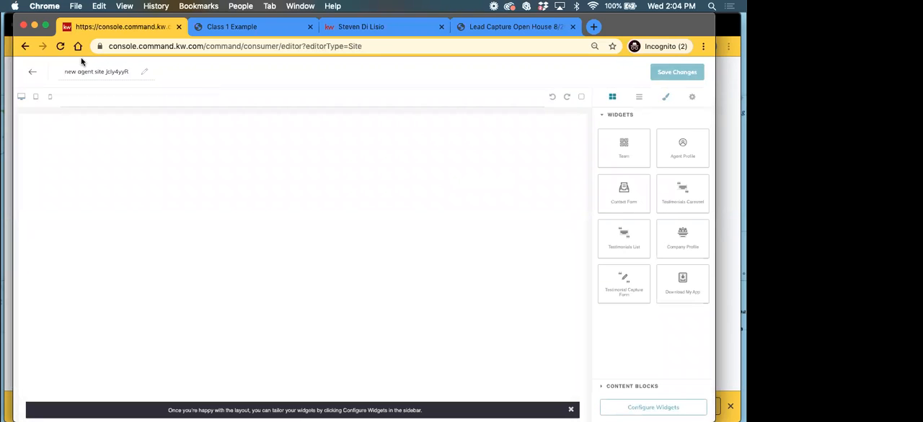
drag(41, 35, 59, 43)
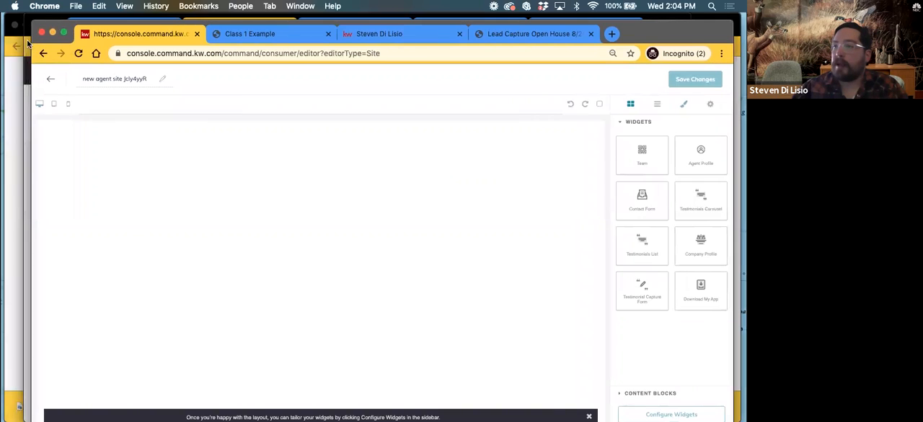
click(28, 45)
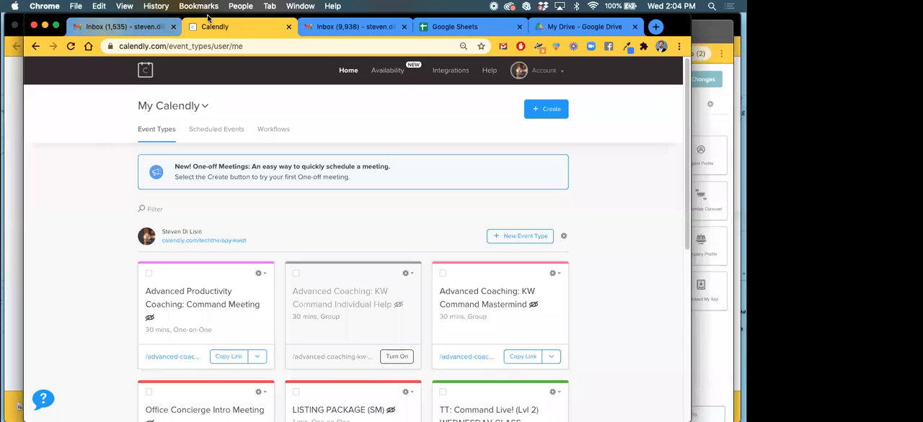
click(689, 38)
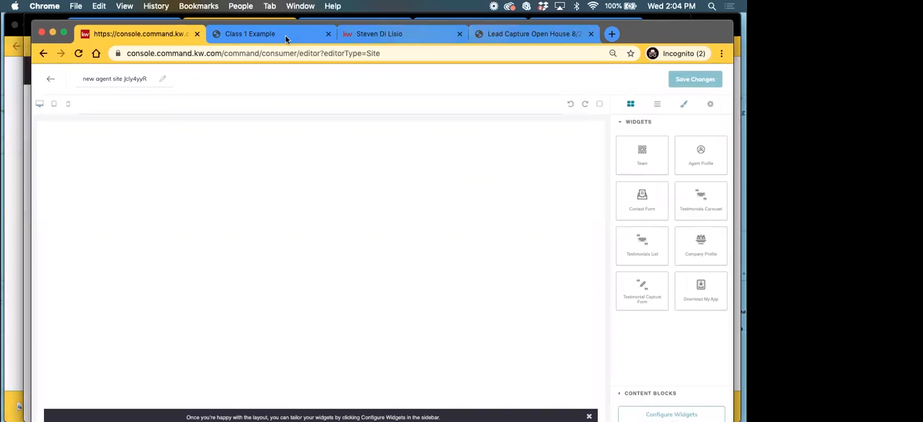
Open agent.kw.com in a new browser tab and go to its Consumer area
click(610, 35)
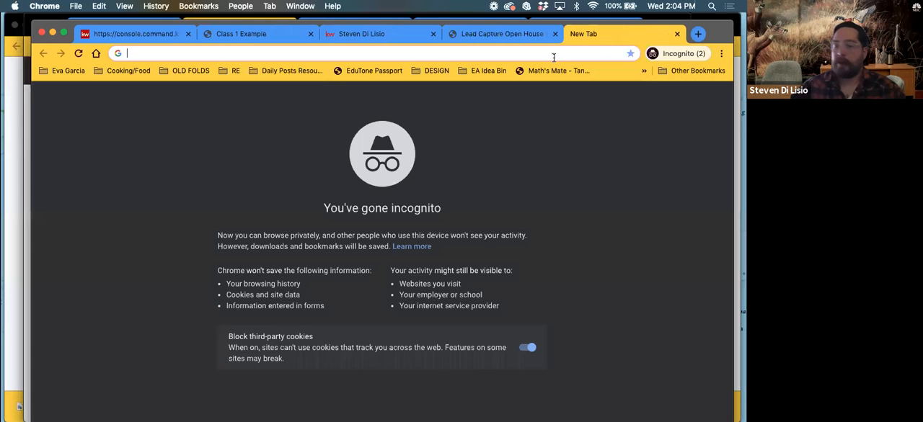
text(agent.kw.com)
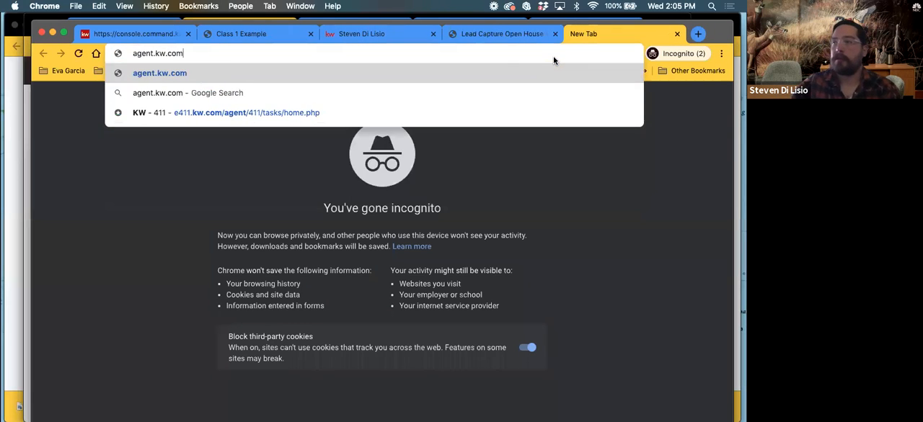
key(Return)
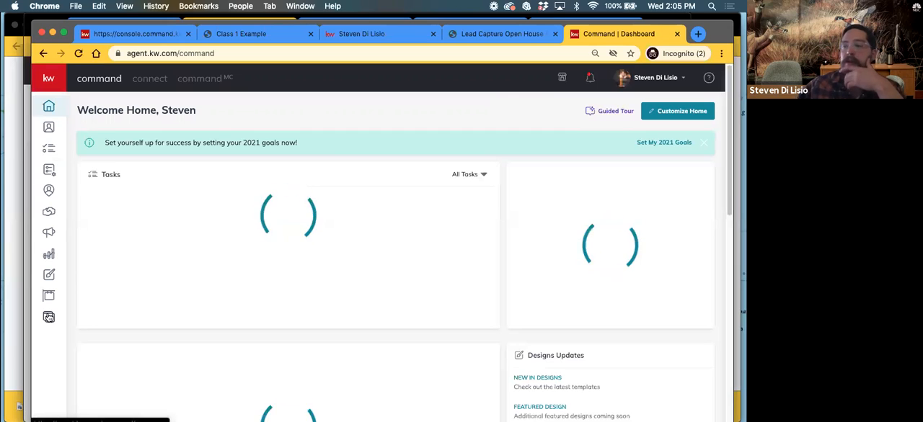
click(48, 318)
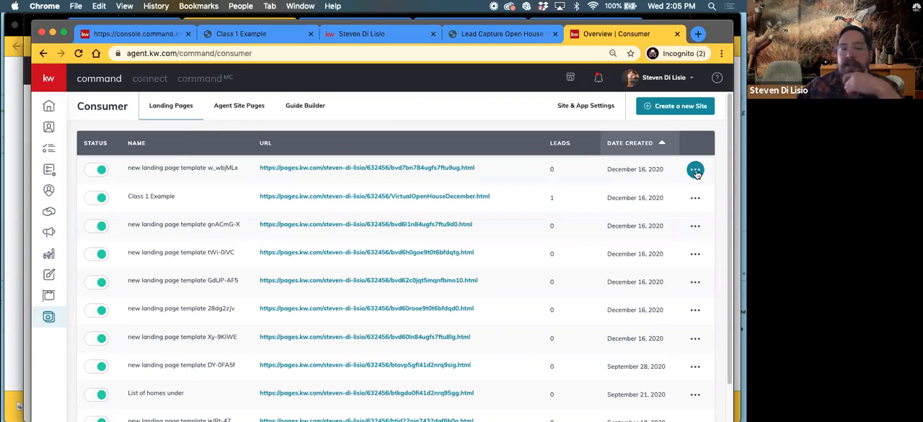
Change the custom URL ending of the newest landing page in the list to class1
click(695, 171)
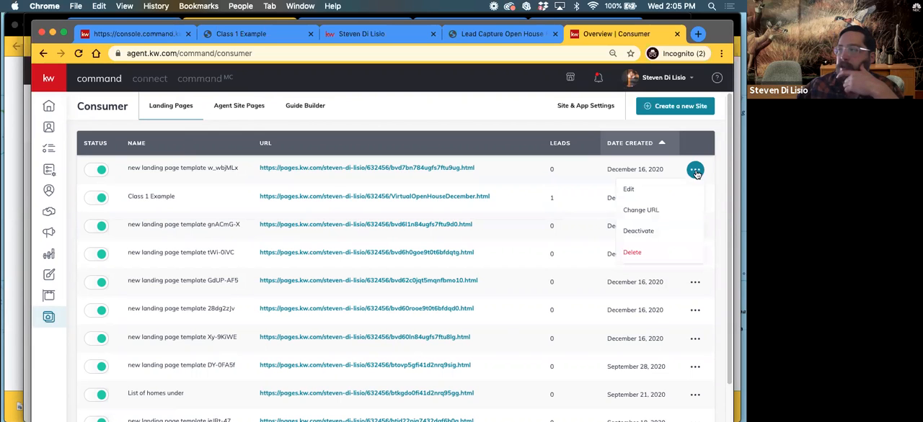
click(642, 209)
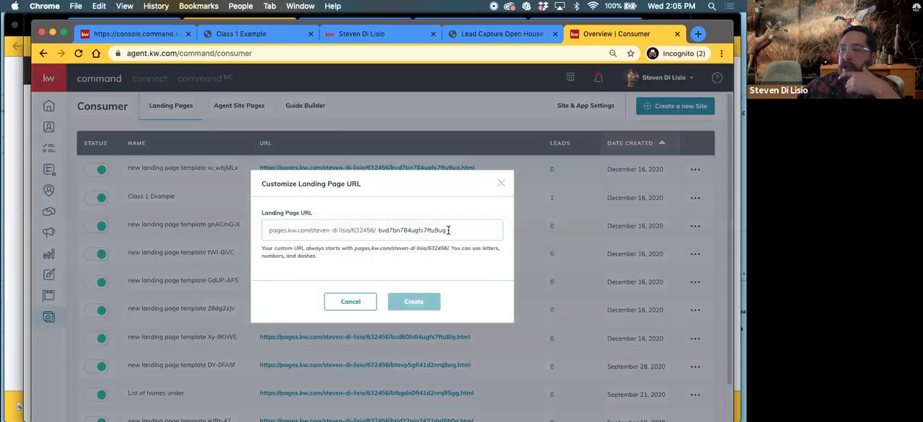
drag(447, 230, 379, 230)
key(BackSpace)
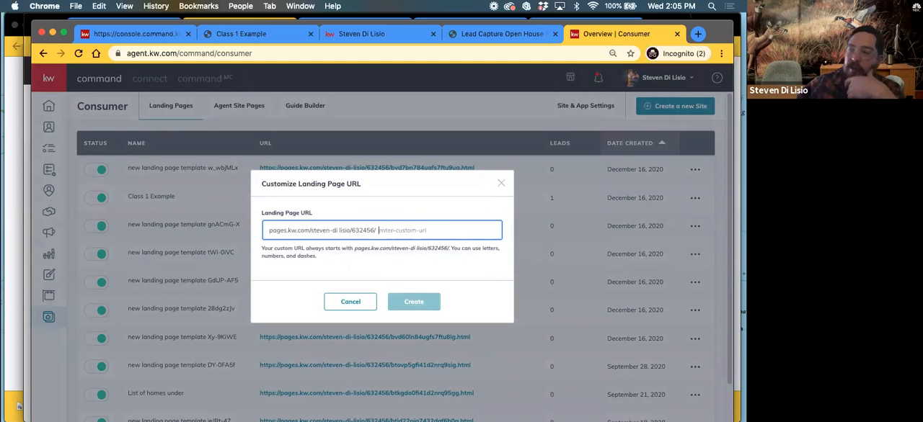
text(class)
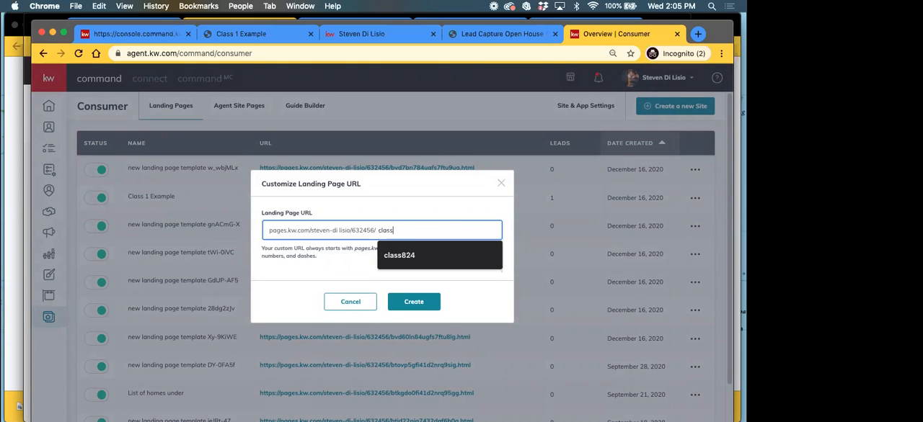
text(1)
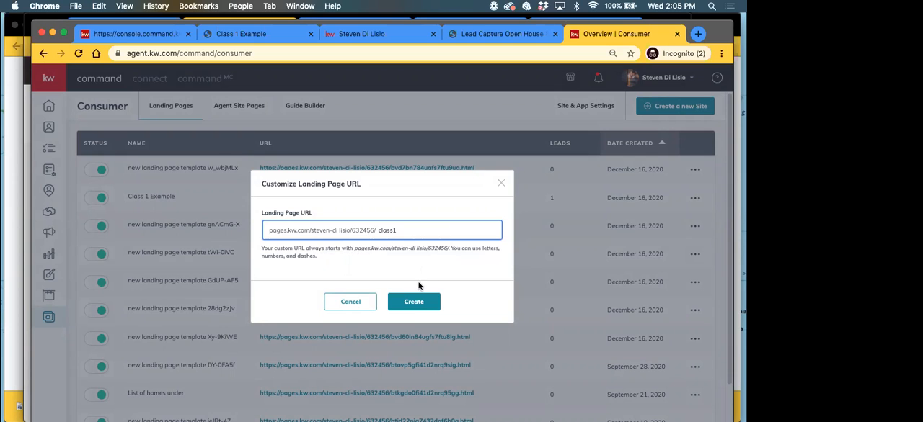
click(413, 303)
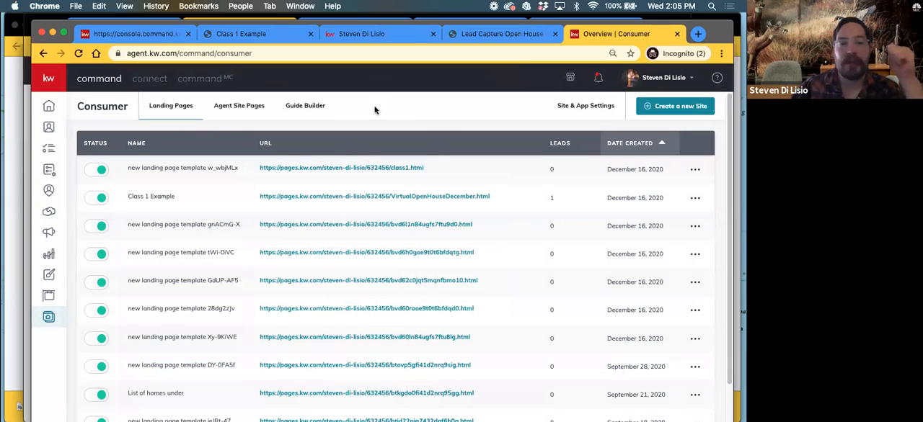
click(27, 80)
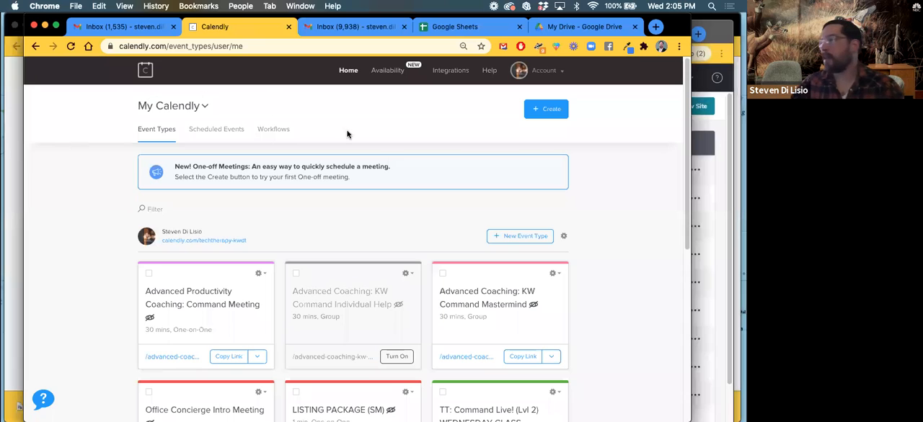
key(ctrl+Up)
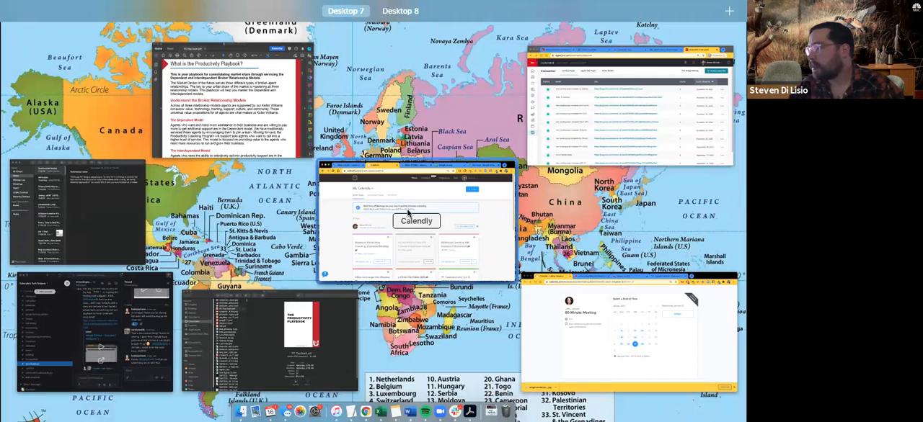
click(624, 95)
Return to the blank agent site page editor and rename the page as New About Me
click(129, 36)
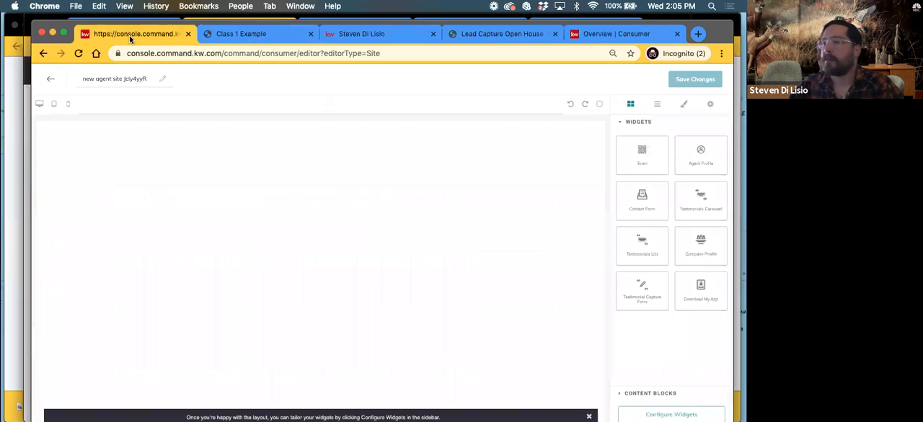
triple_click(110, 78)
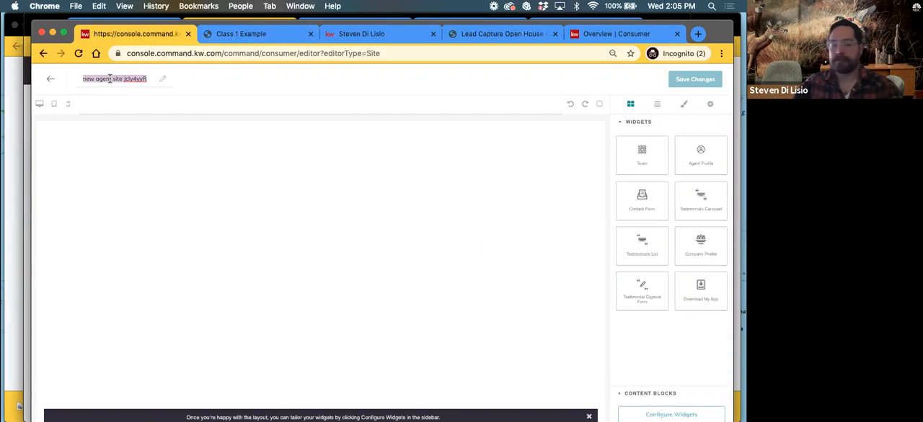
text(New About Me)
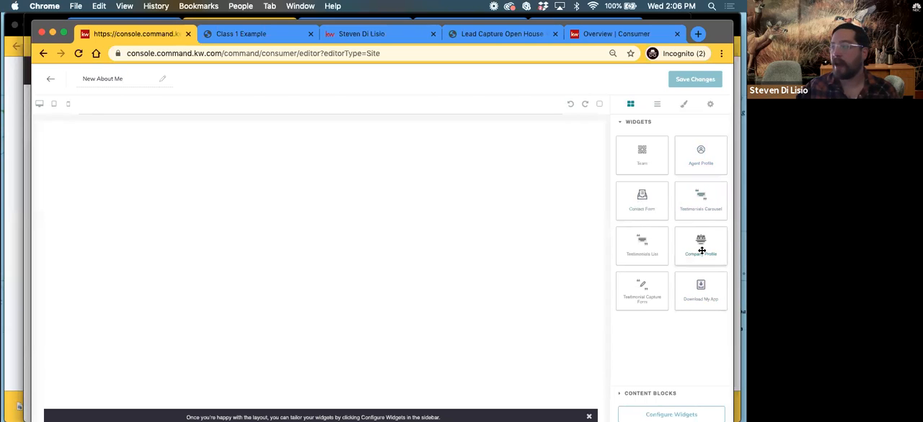
Add the Company Profile widget to the page, look through its heading, text and image sections, and delete it
drag(712, 247, 422, 233)
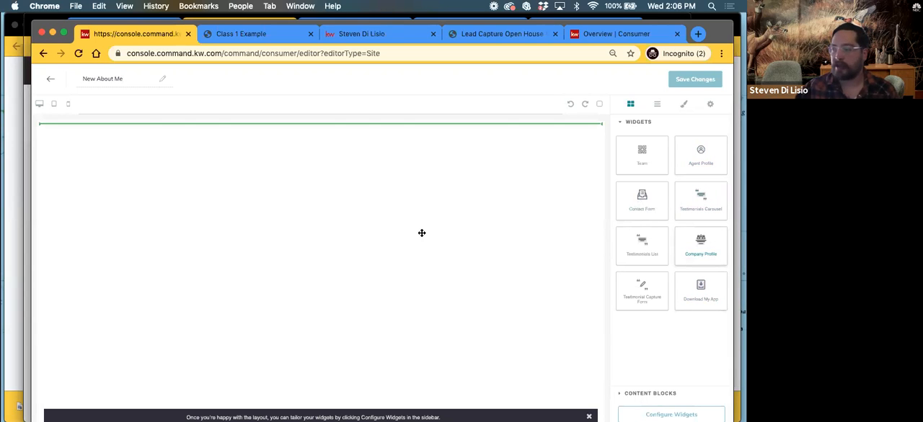
drag(528, 346, 528, 347)
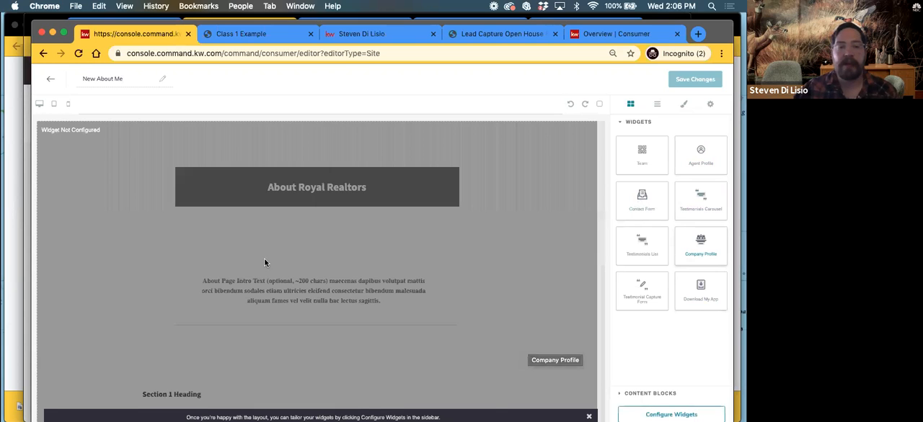
scroll(221, 268, down, 10)
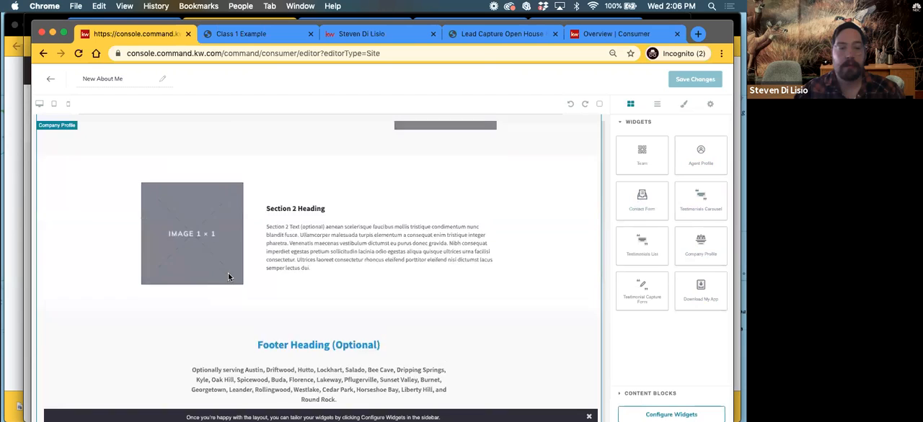
scroll(228, 274, up, 5)
scroll(229, 278, up, 3)
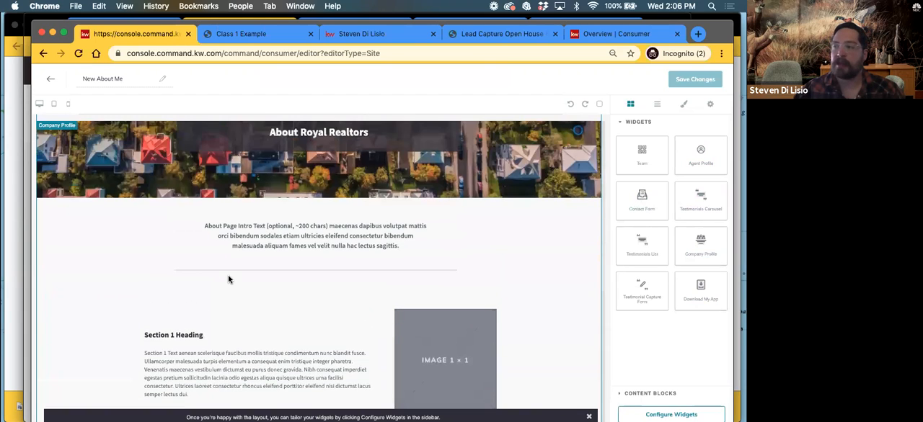
scroll(228, 278, down, 3)
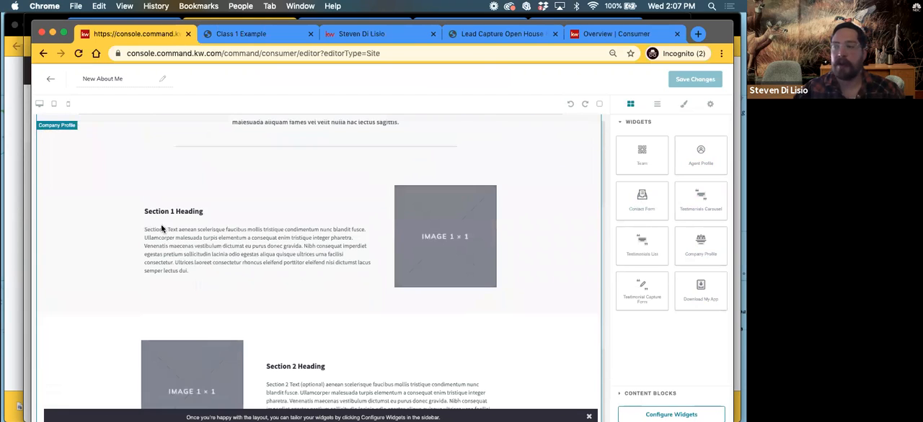
scroll(249, 273, down, 3)
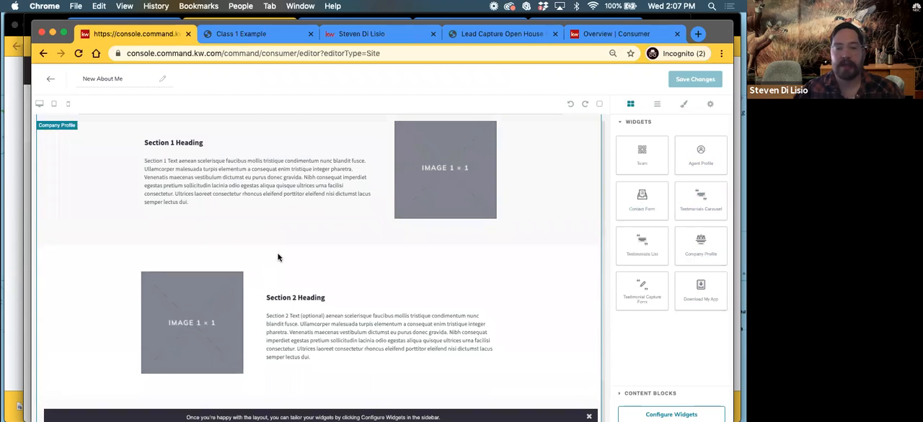
scroll(302, 274, up, 2)
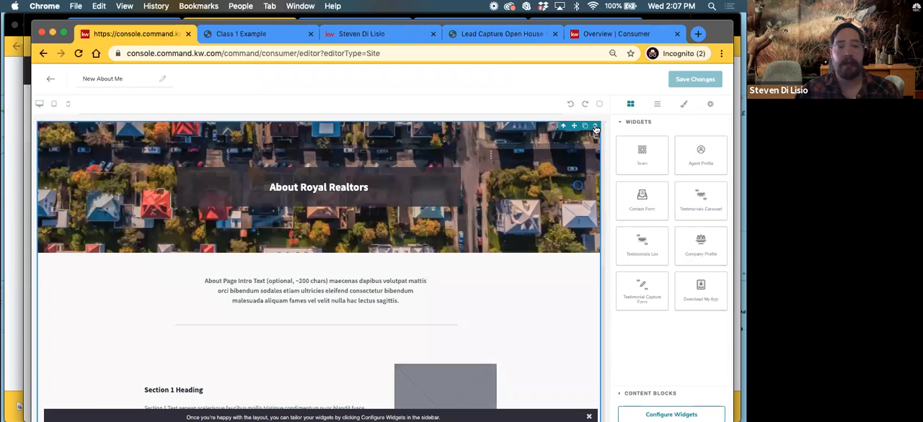
click(594, 127)
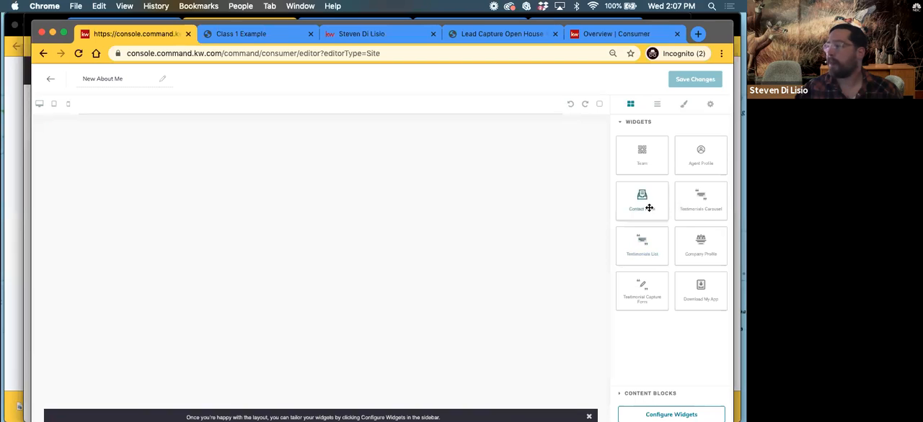
Try the Download My App widget on the empty page and delete it
drag(706, 295, 397, 191)
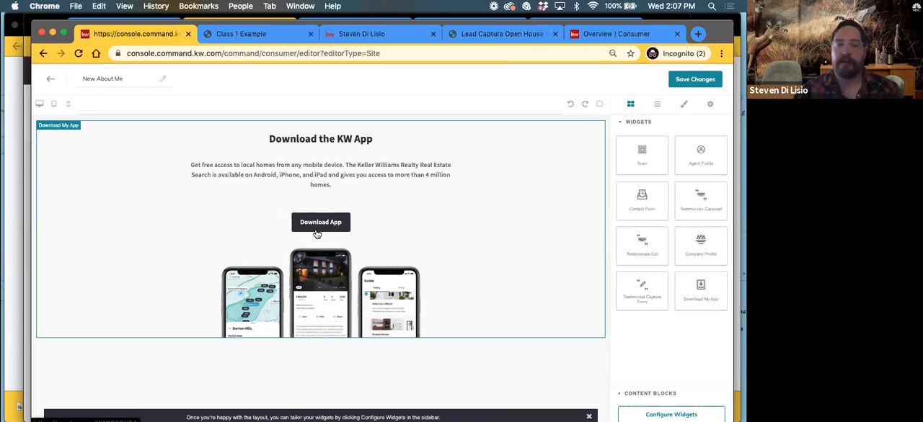
click(552, 174)
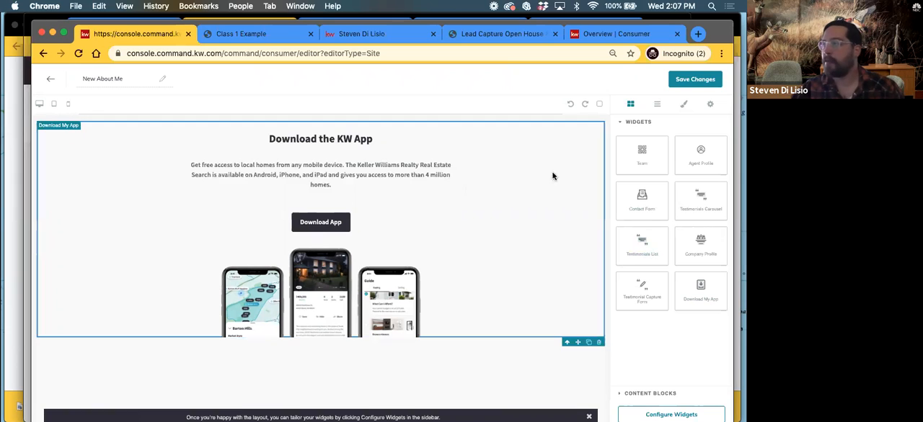
click(599, 343)
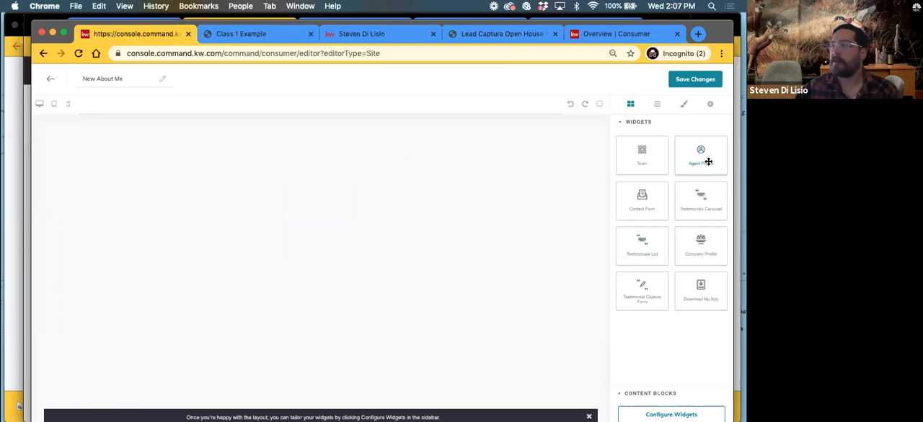
Add the Agent Profile widget to the page, review its contents, and move its name heading above the profile card
drag(707, 153, 296, 165)
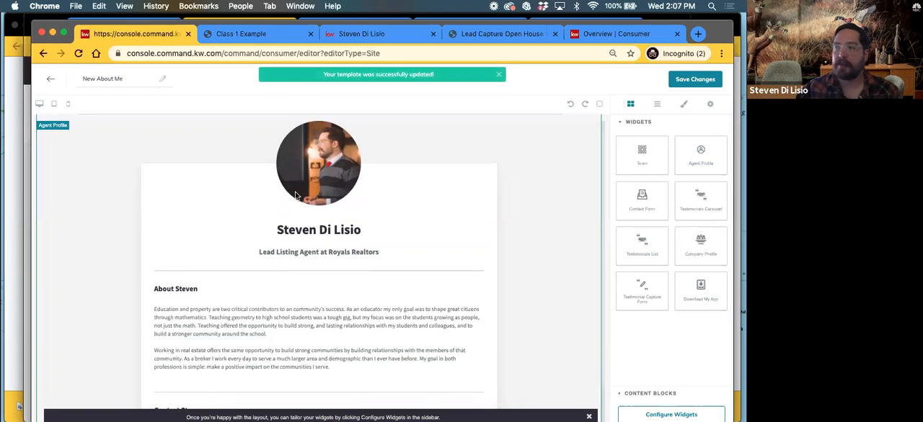
scroll(283, 230, down, 1)
scroll(284, 229, down, 2)
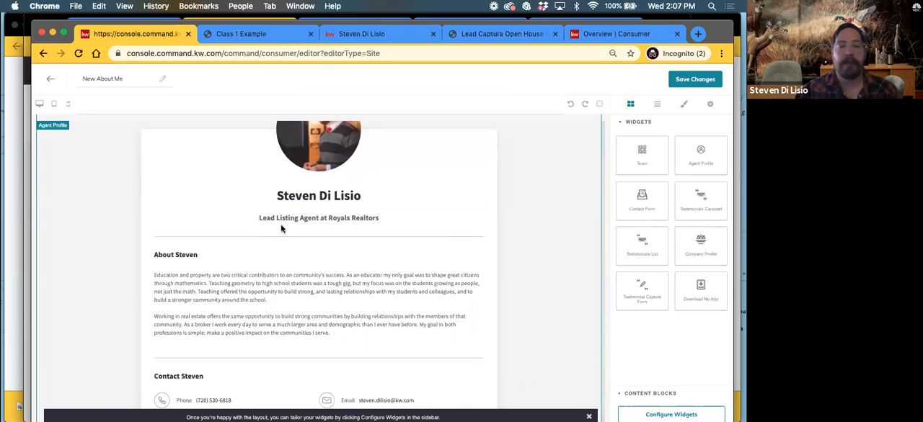
click(346, 200)
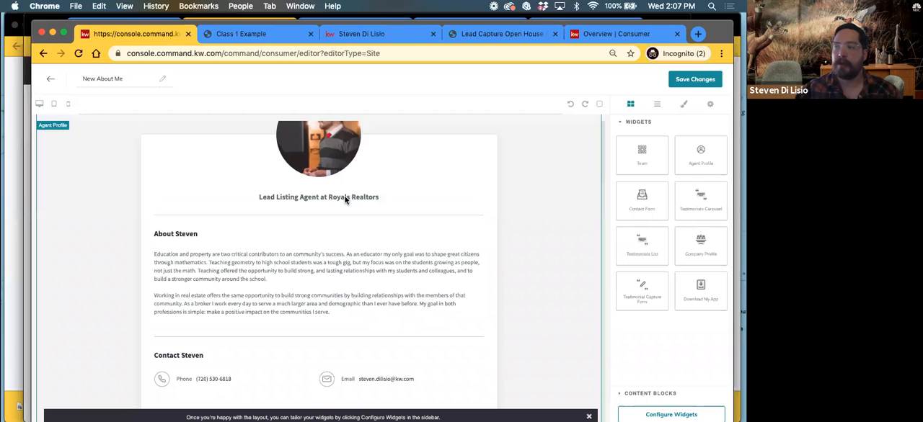
Reload the page editor to discard the unsaved layout and rename the blank page as New About Me
click(79, 55)
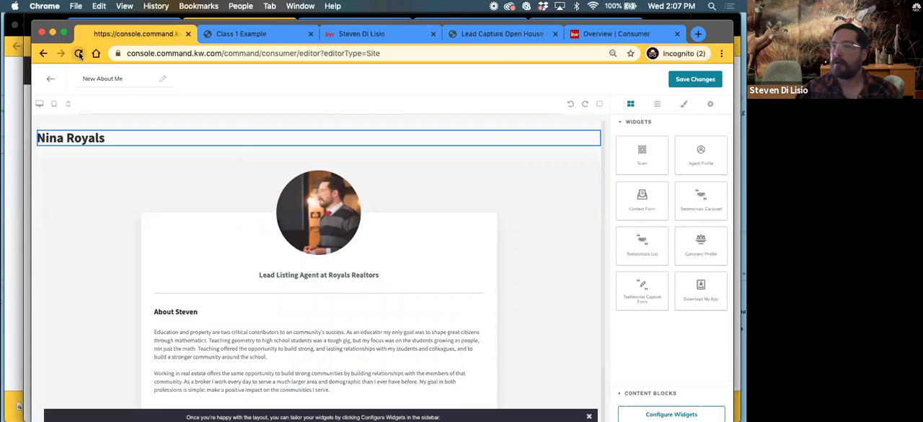
click(447, 161)
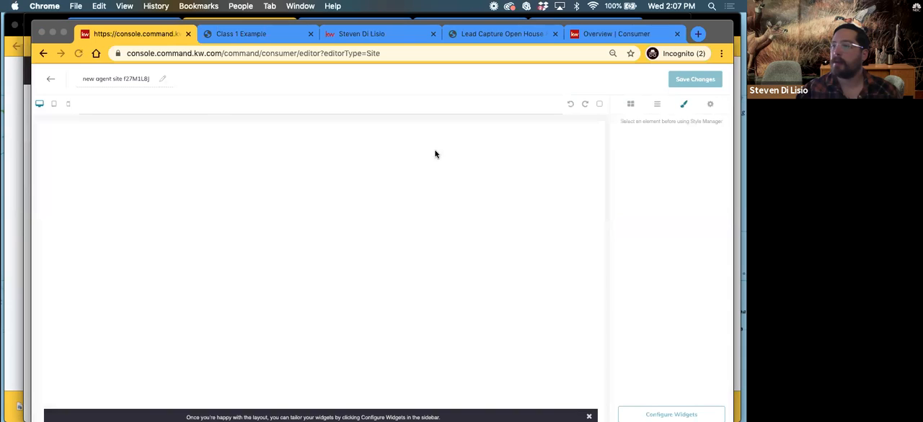
click(116, 81)
click(111, 78)
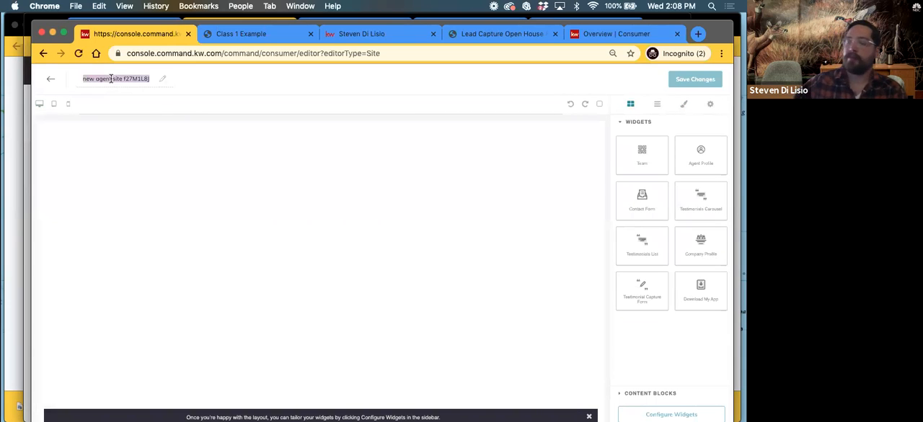
text(New About Me)
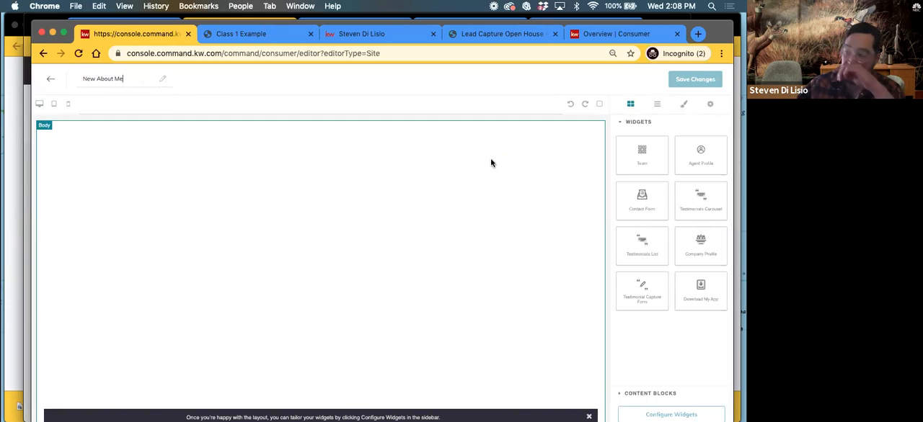
Add the Agent Profile widget to the empty page and review its bio and contact sections
drag(692, 154, 241, 268)
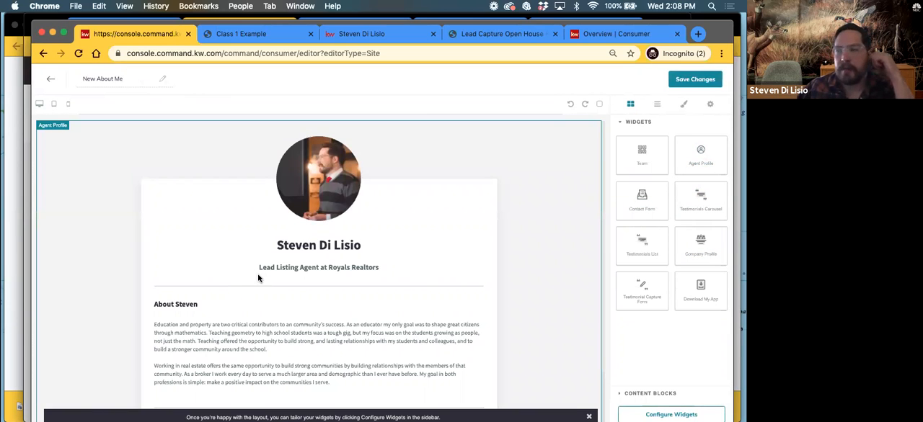
scroll(258, 279, down, 1)
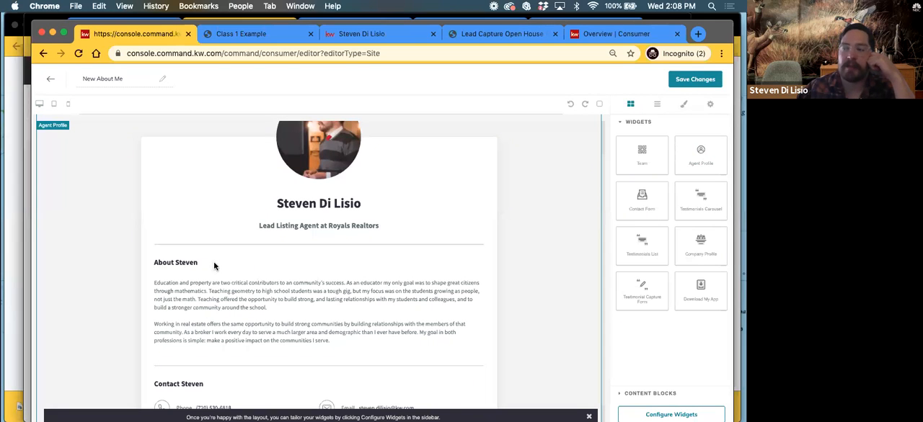
scroll(186, 306, down, 1)
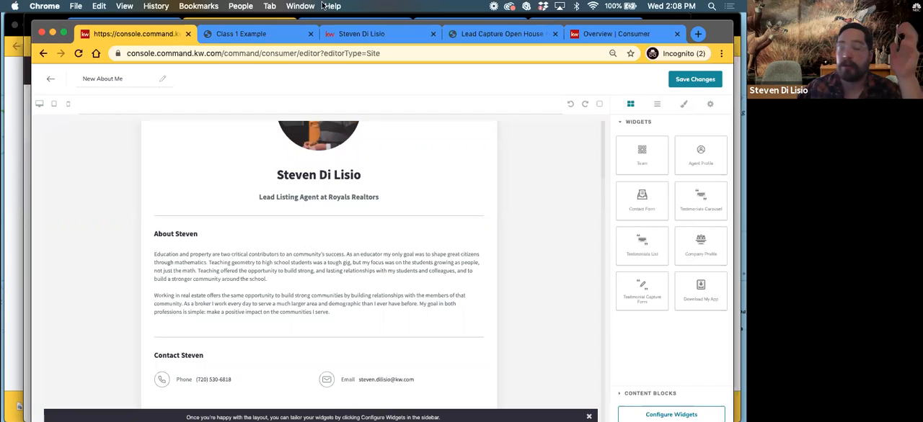
Open the Mortgage Calculator page on the live agent site and look through its embedded calculator down to the source credit
click(360, 36)
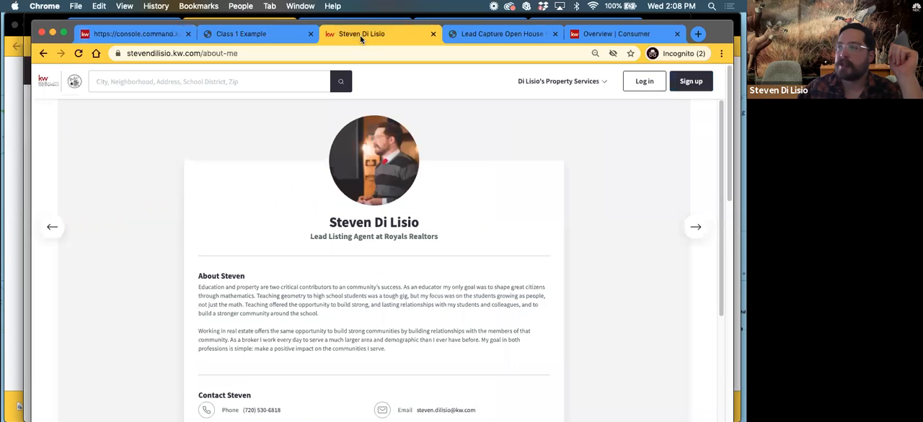
click(571, 86)
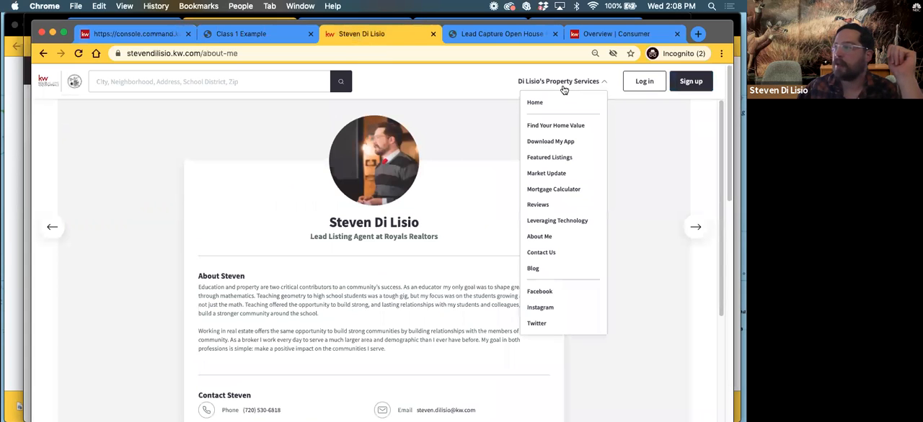
click(549, 188)
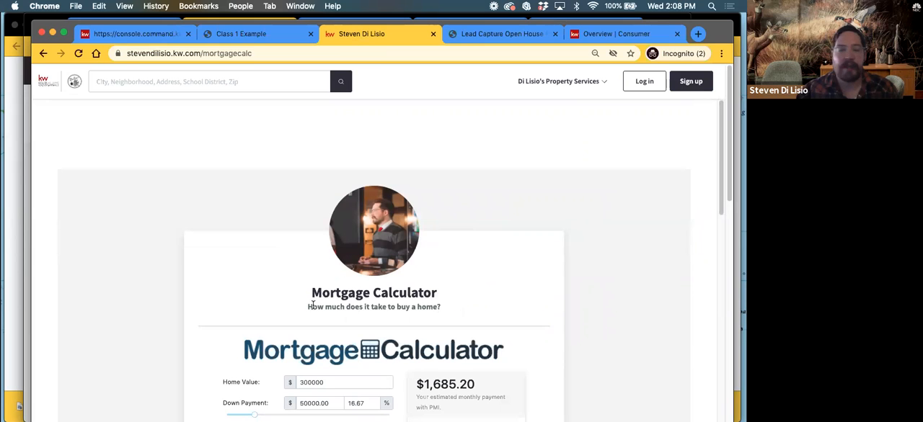
scroll(312, 306, down, 3)
scroll(325, 281, down, 2)
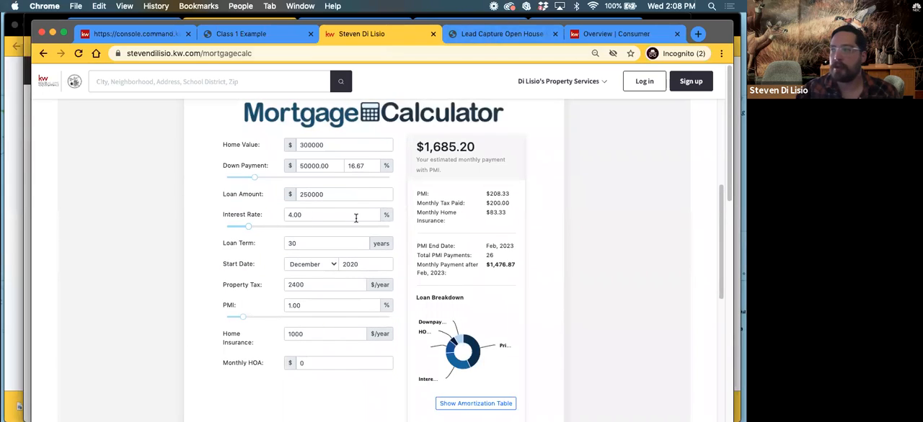
scroll(386, 251, down, 6)
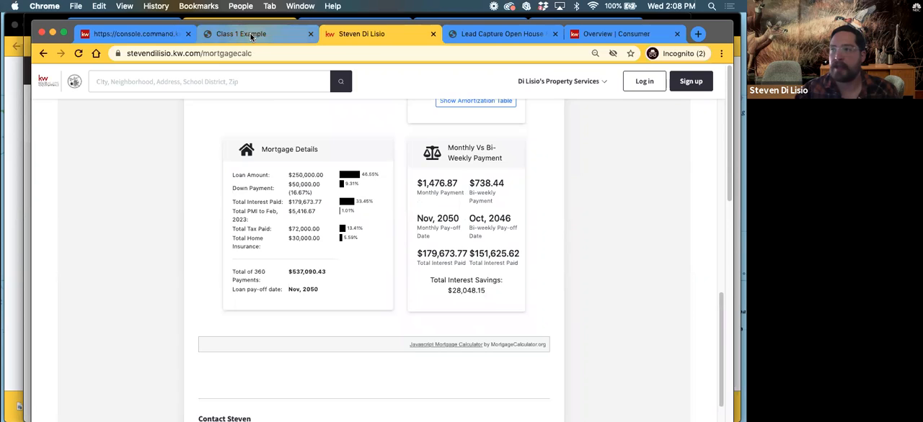
Return to the New About Me editor, configure the Agent Profile widget and set its page title to Mortgage clac
click(129, 34)
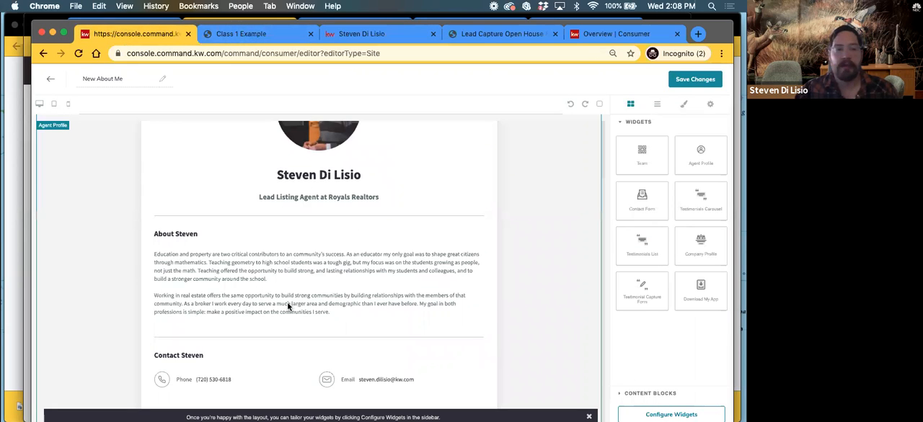
click(662, 413)
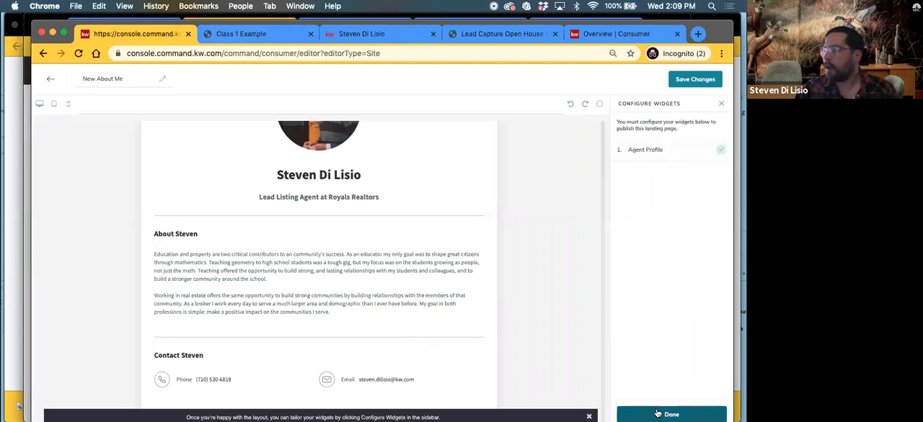
click(641, 153)
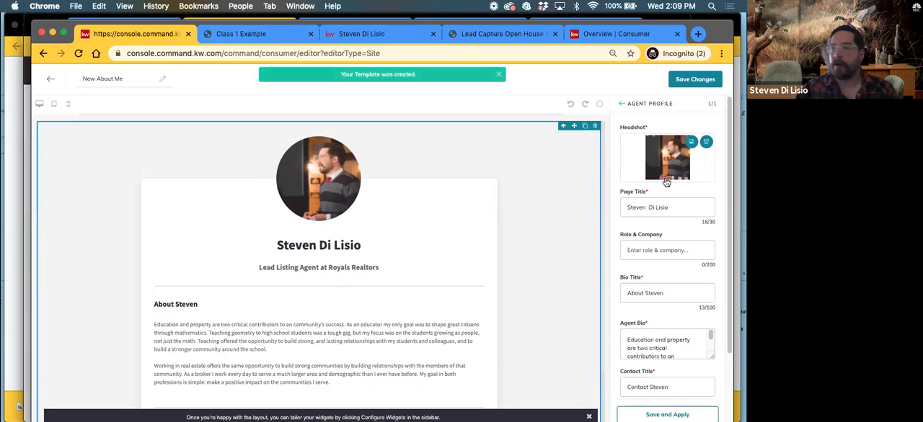
click(668, 209)
drag(669, 207, 613, 207)
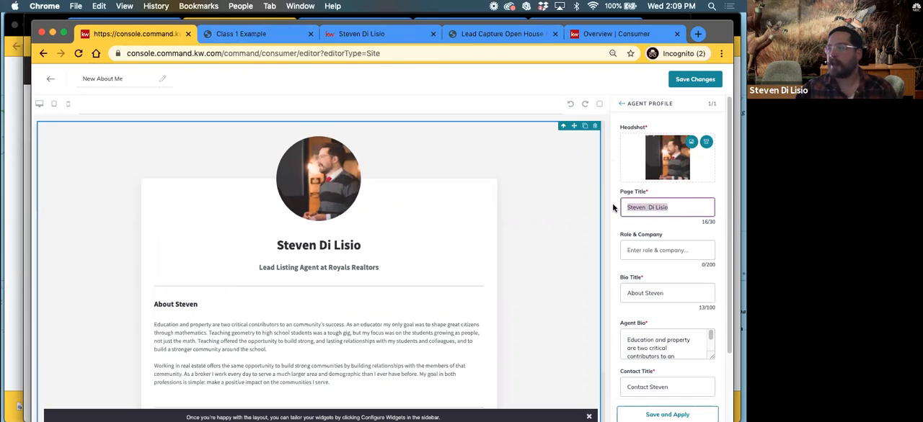
text(Mo)
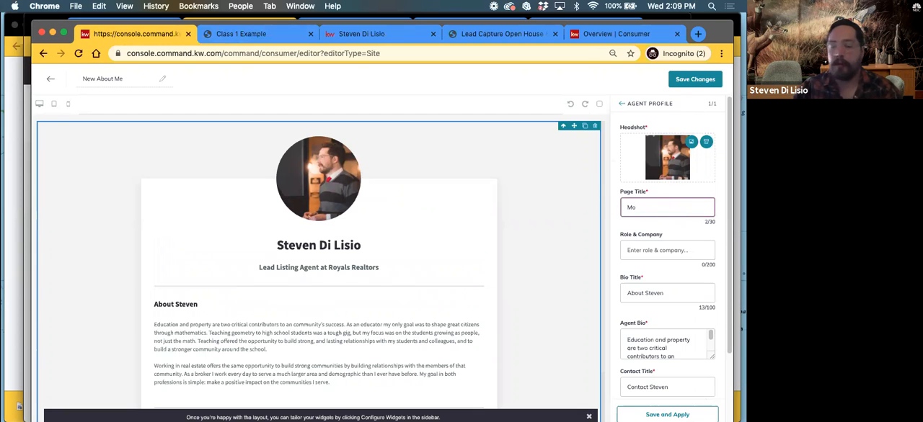
text(rgage clac)
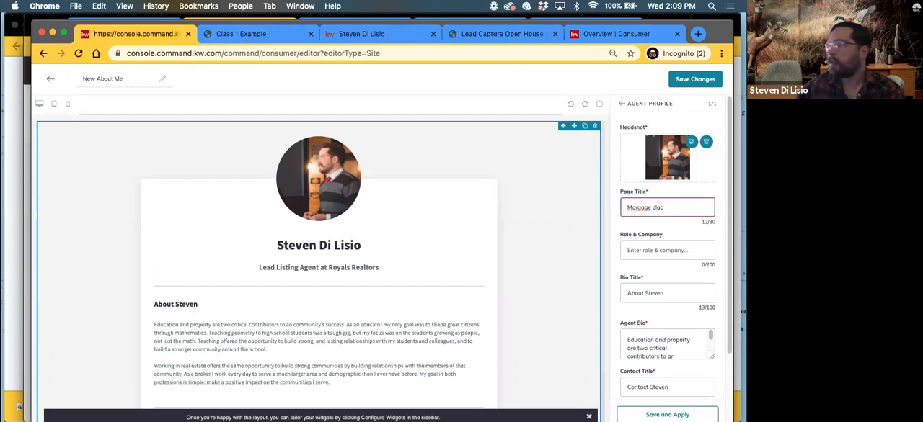
right_click(638, 210)
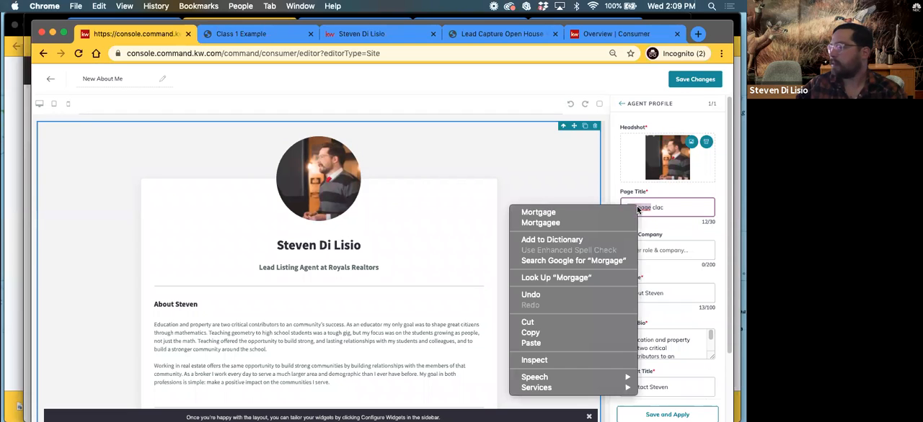
click(578, 212)
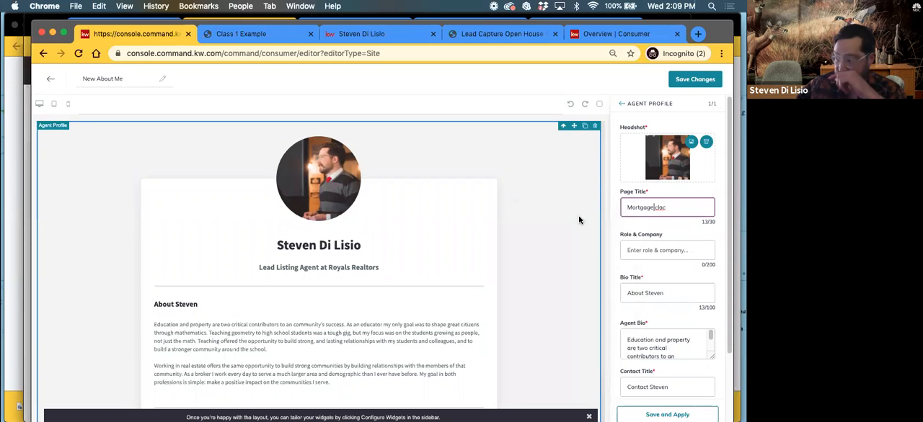
Set the widget's role and company to "See how much you qualify for", blank out the bio title and enlarge the agent bio box
click(638, 250)
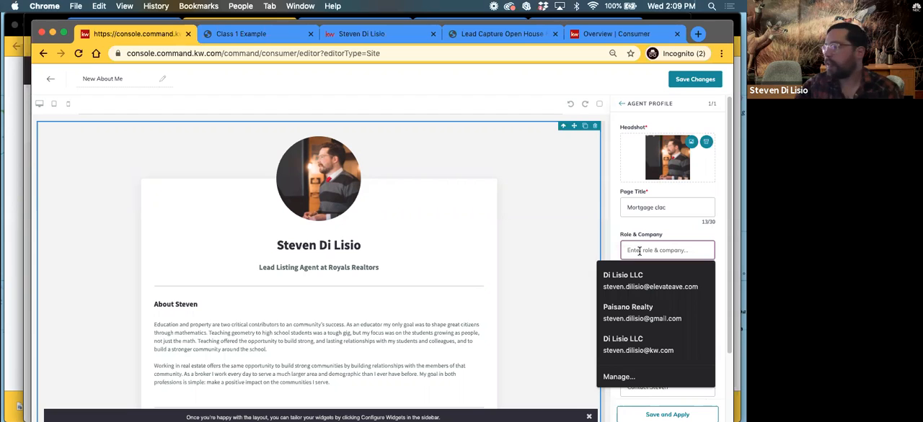
scroll(653, 224, down, 2)
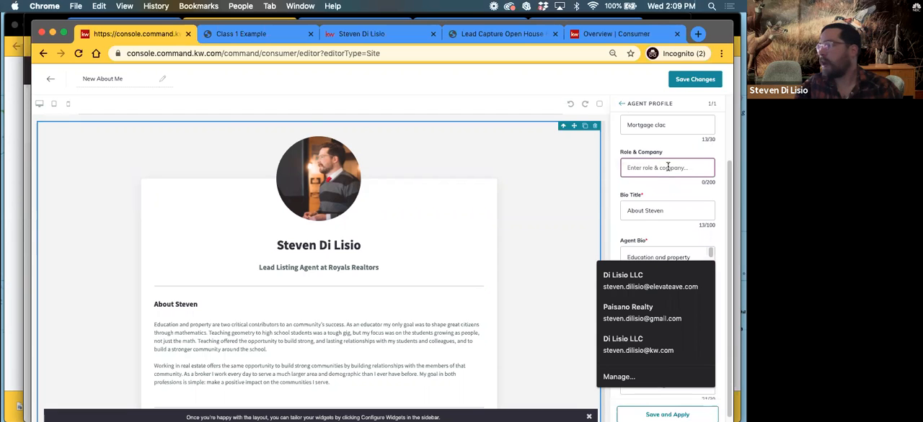
text(See how much you qualify for)
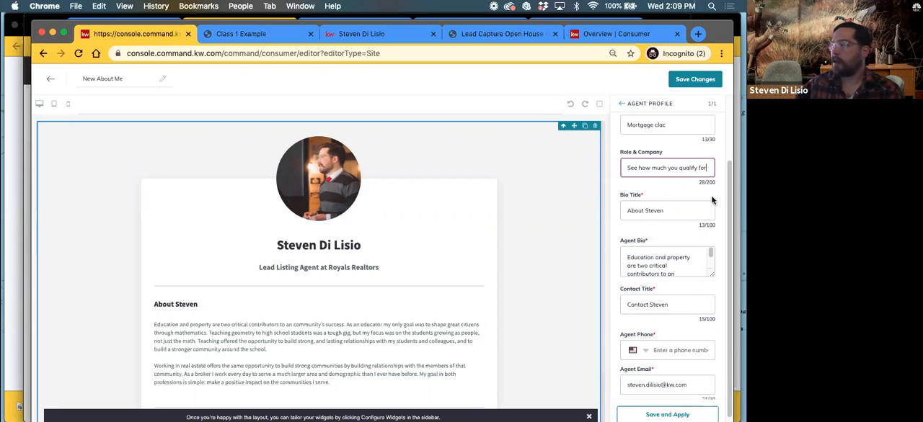
scroll(679, 202, down, 1)
drag(673, 197, 621, 199)
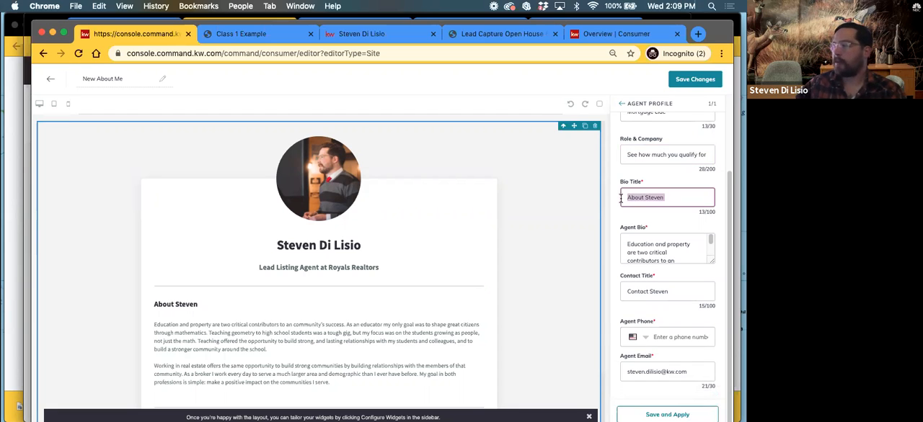
key(BackSpace)
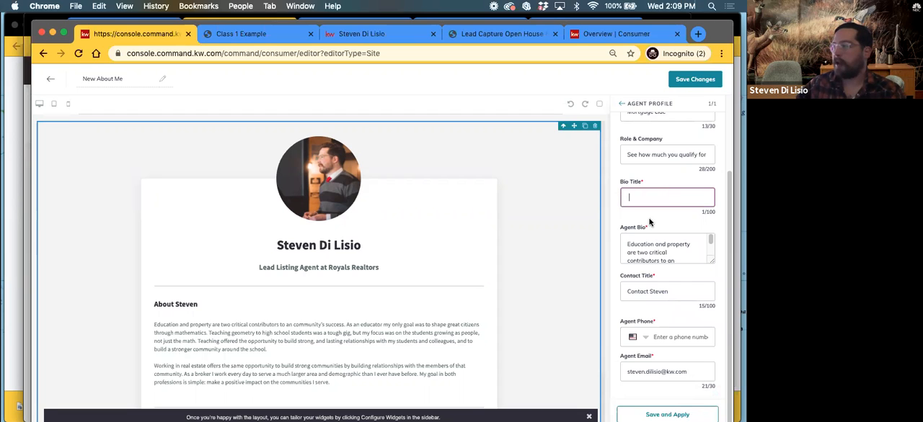
drag(714, 262, 705, 406)
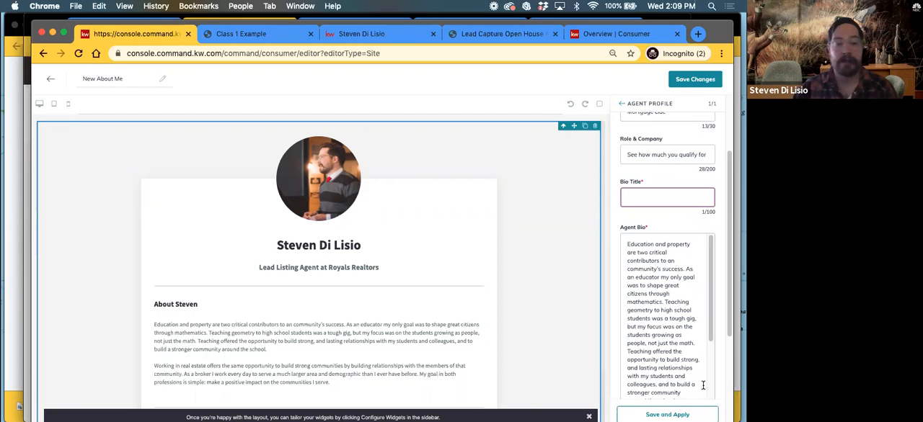
Open mortgagecalculator.org in a new browser tab
click(698, 34)
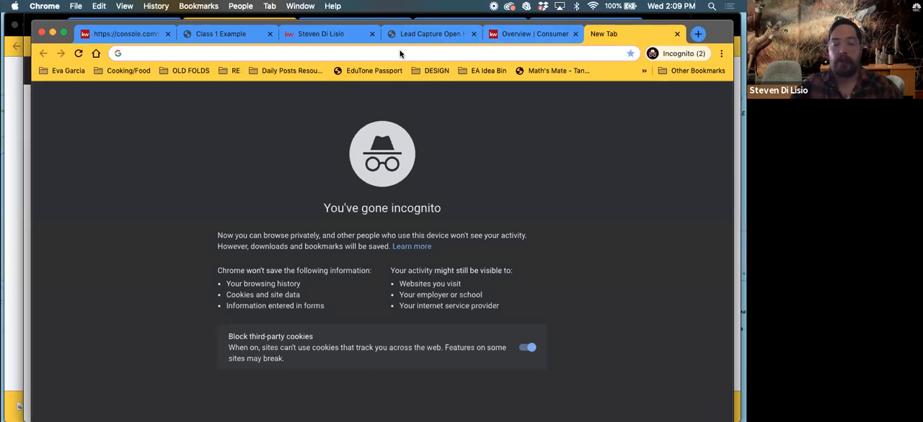
text(morgtga)
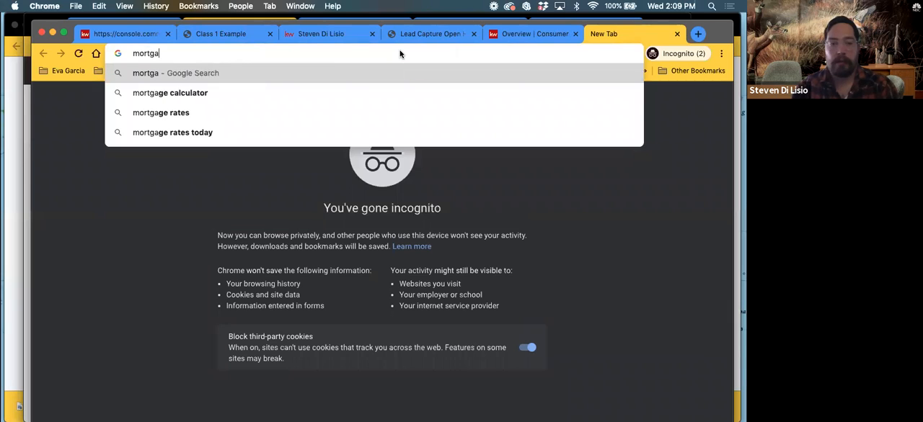
text(gecalulator)
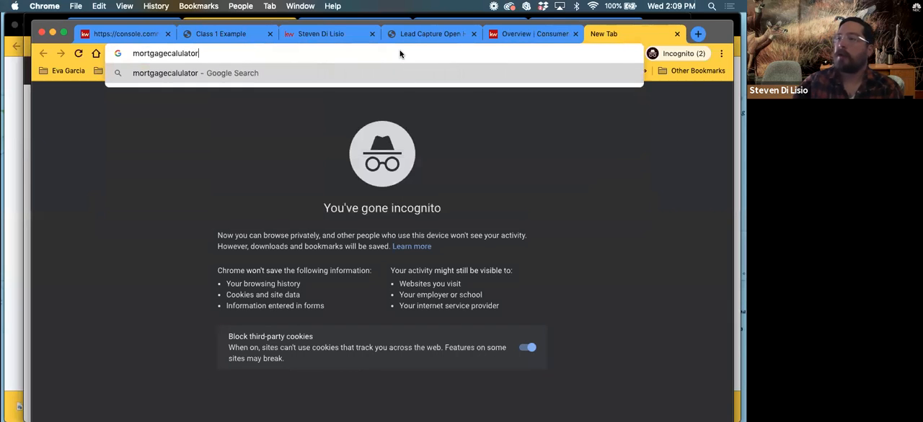
text(.org)
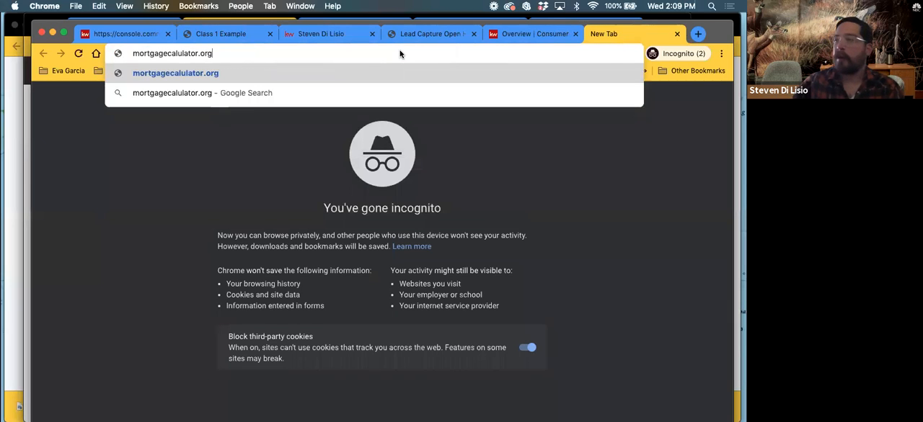
key(Return)
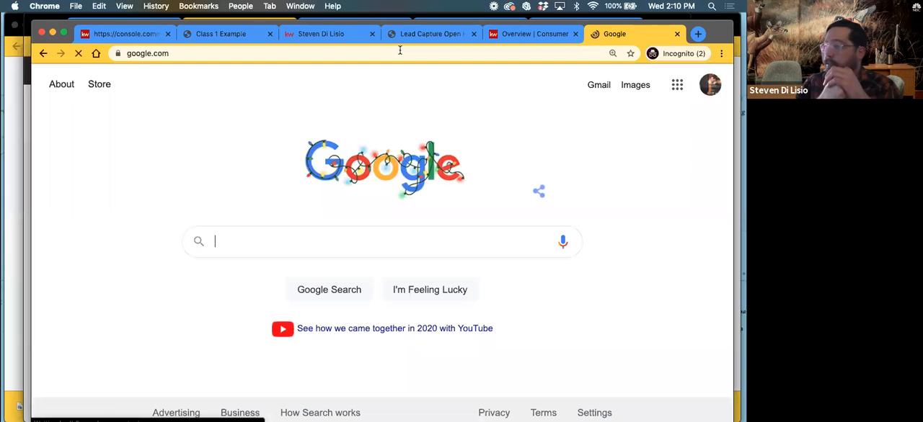
click(400, 52)
text(mor)
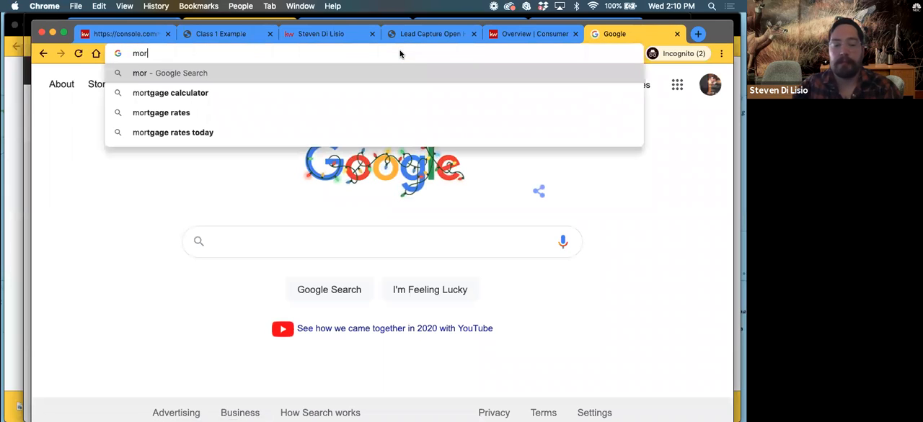
text(tgage)
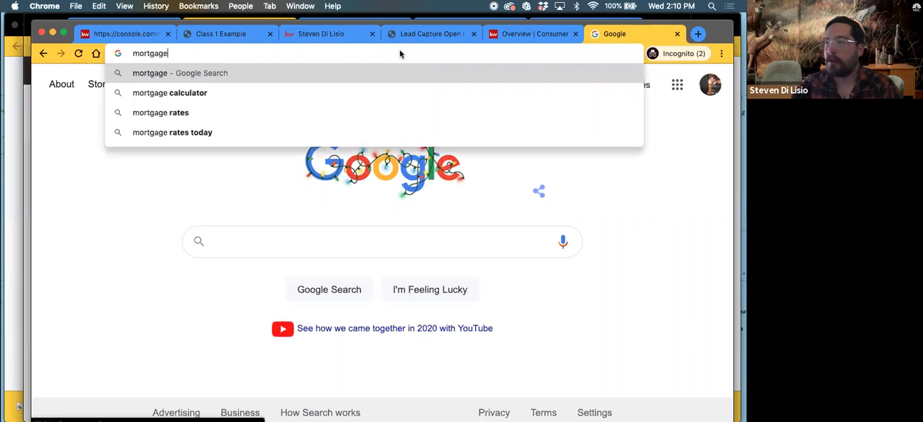
text(calculato)
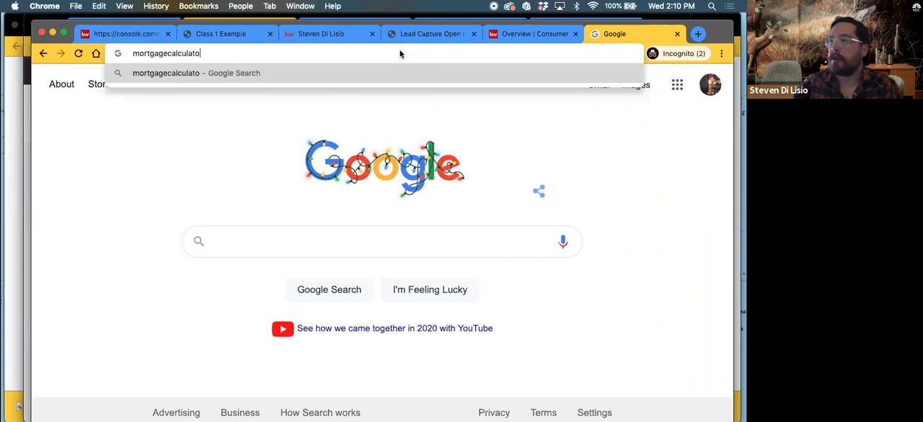
text(r.org)
key(Return)
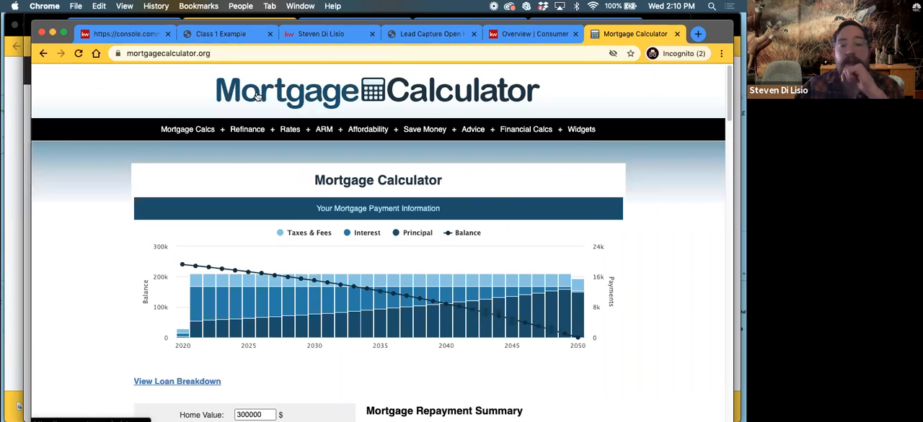
Open the full page calculator widget on mortgagecalculator.org and copy its embed source code with the default values
mouse_move(576, 132)
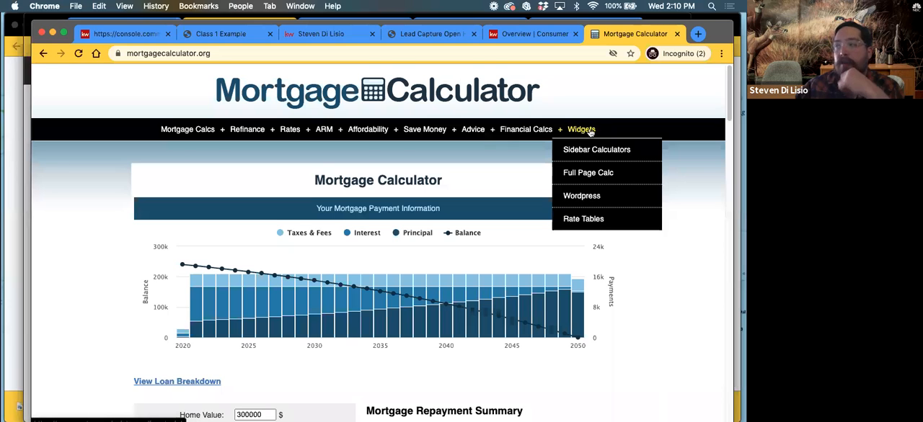
click(601, 177)
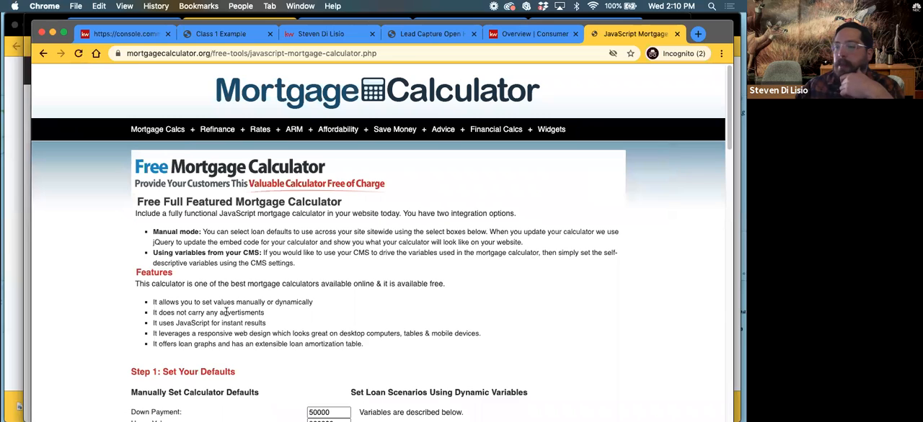
scroll(219, 290, down, 3)
scroll(220, 289, down, 5)
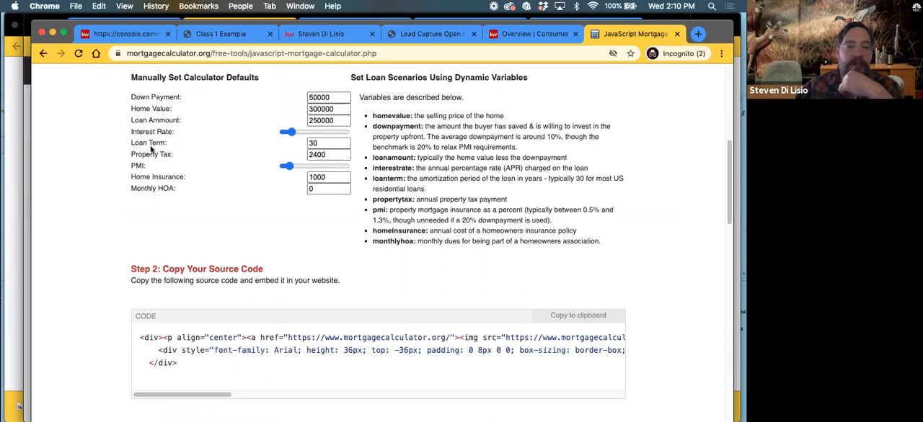
scroll(281, 195, down, 5)
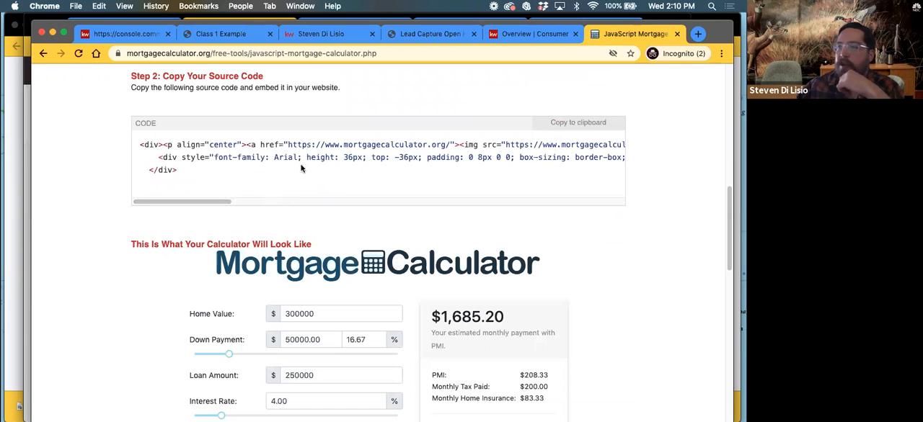
click(574, 127)
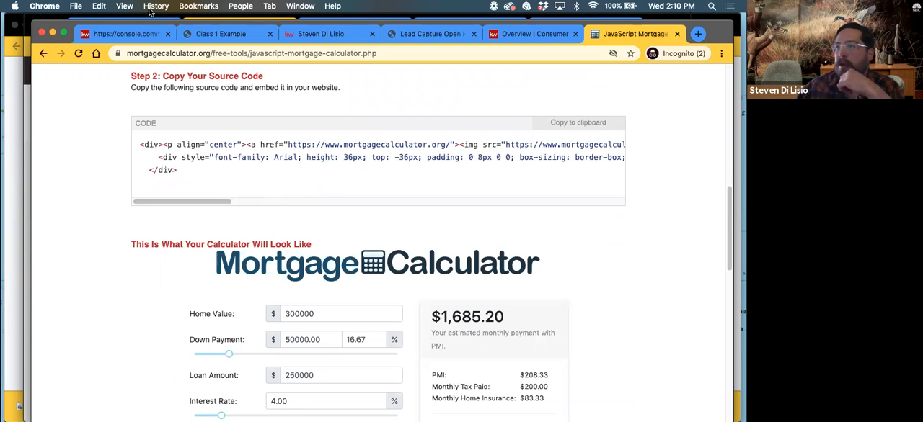
Return to the New About Me editor and replace the entire agent bio text with the copied calculator embed code
click(124, 35)
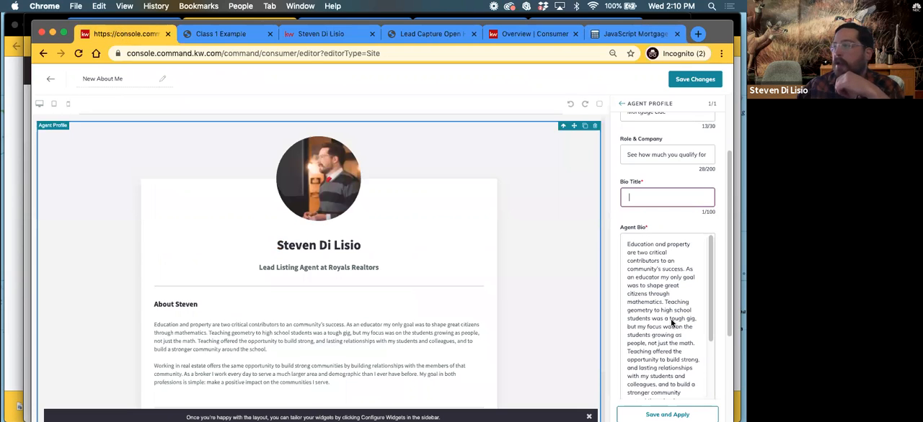
click(628, 246)
drag(628, 246, 685, 410)
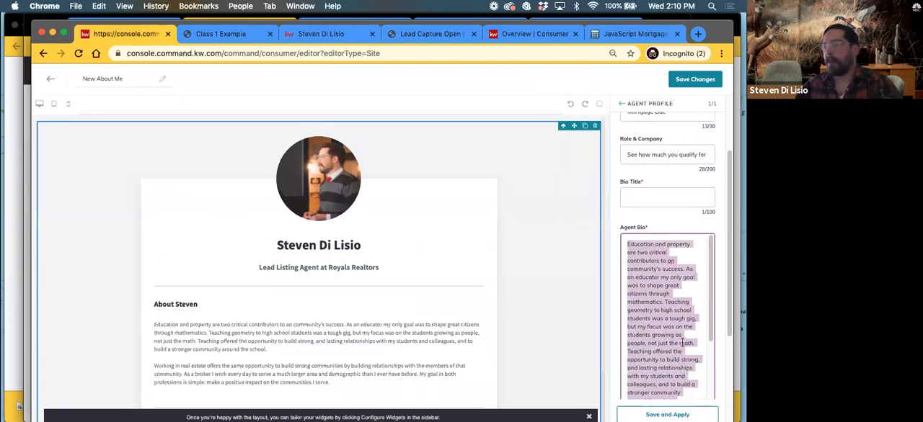
key(BackSpace)
drag(685, 348, 628, 246)
key(BackSpace)
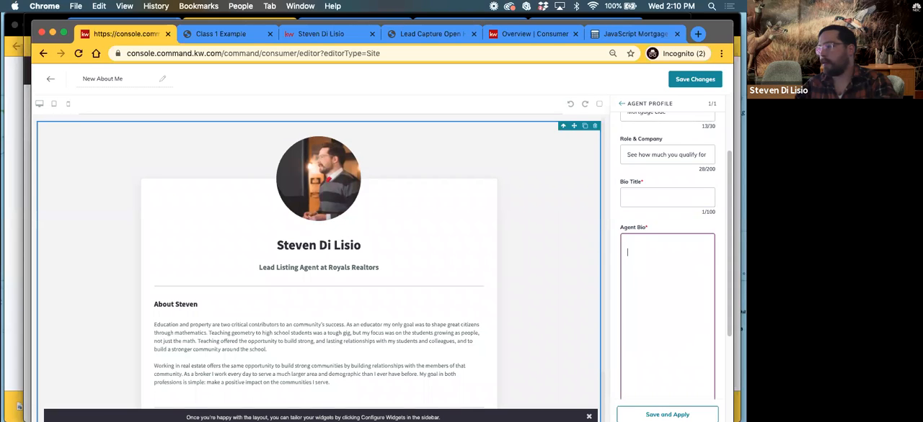
right_click(632, 245)
click(657, 316)
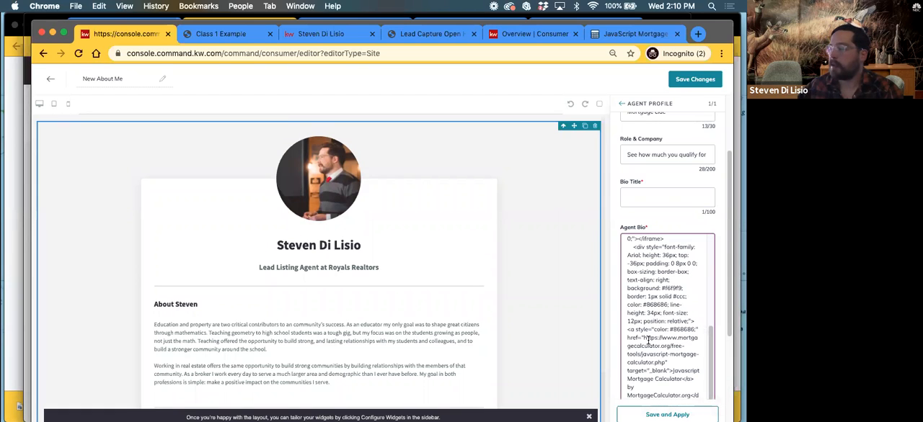
Fill in the agent's United States phone number, correct the agent email's domain, and save and apply the widget settings
scroll(669, 369, down, 5)
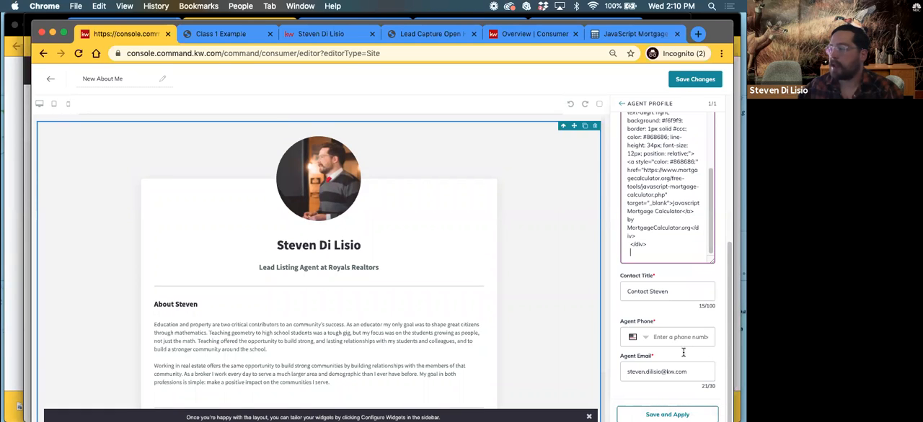
click(645, 339)
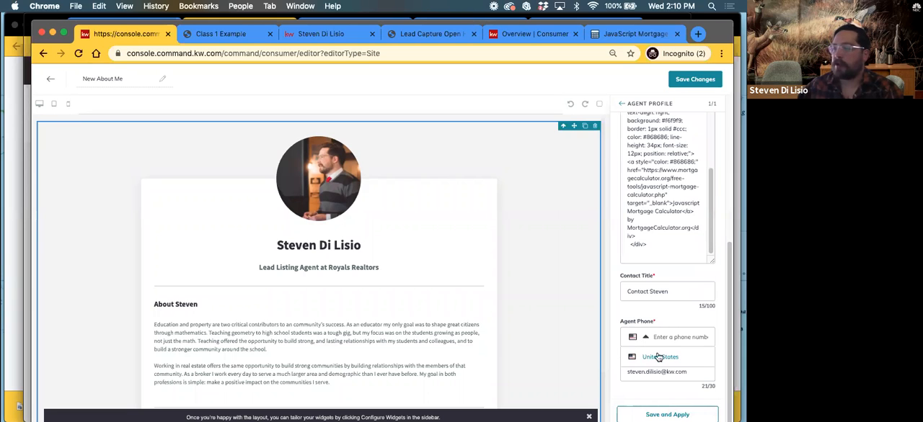
click(661, 359)
click(671, 333)
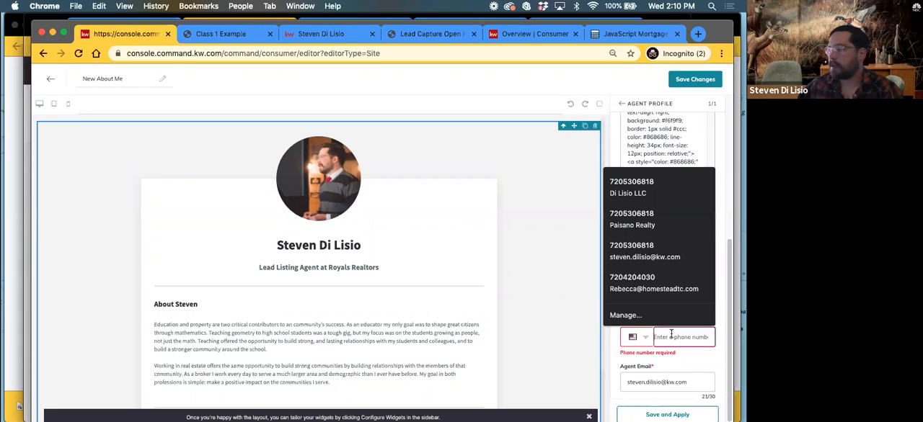
click(668, 200)
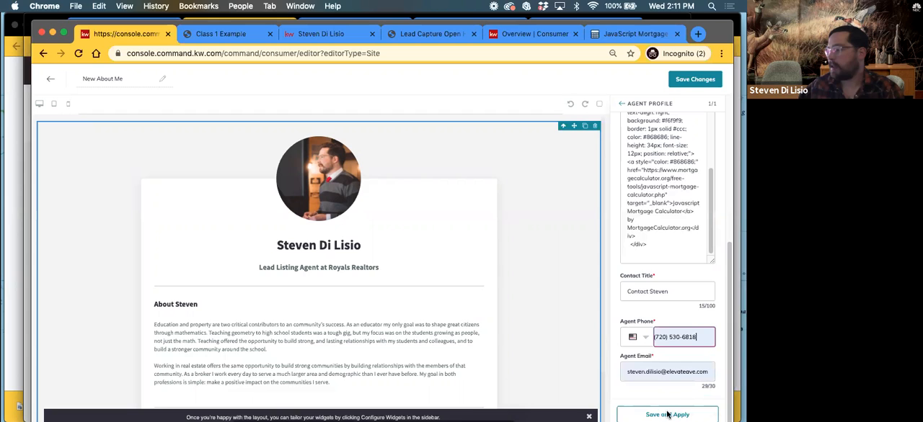
click(672, 372)
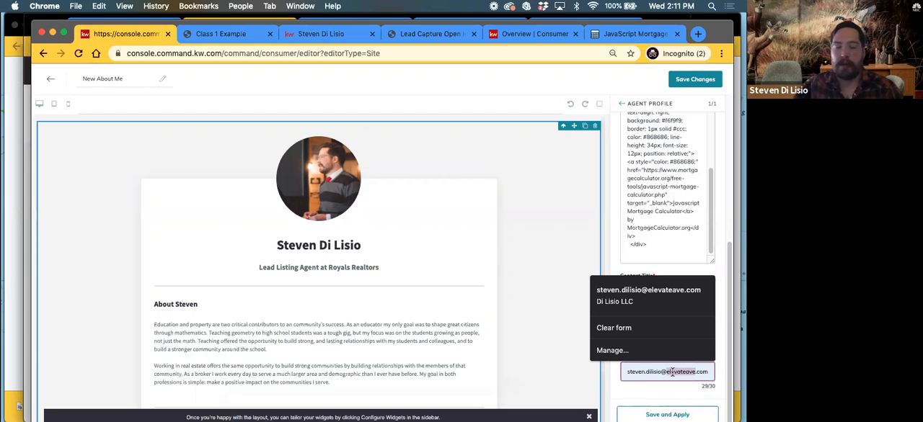
text(kw)
click(659, 388)
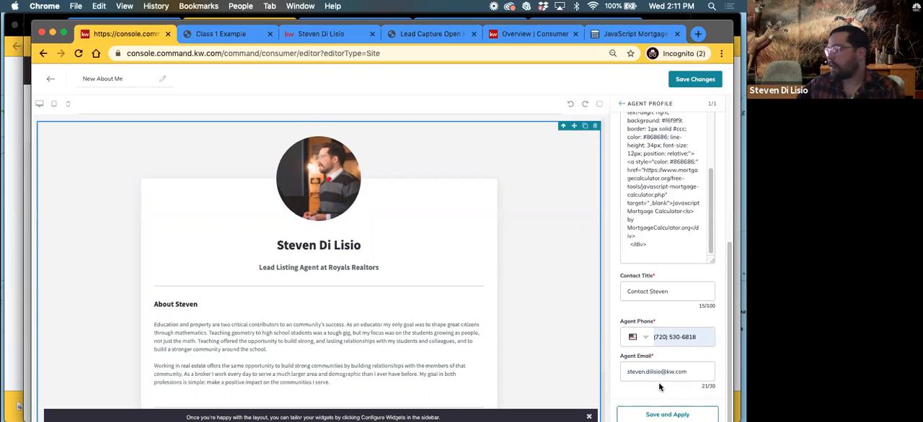
click(667, 414)
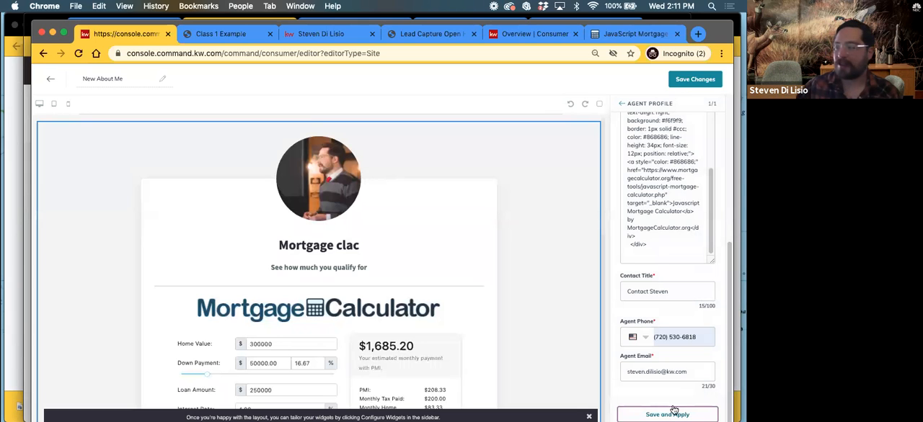
scroll(368, 325, down, 3)
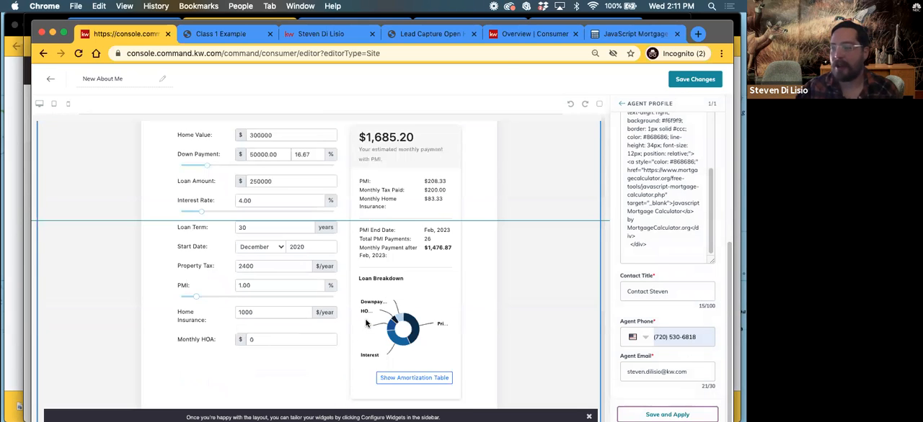
scroll(365, 322, down, 1)
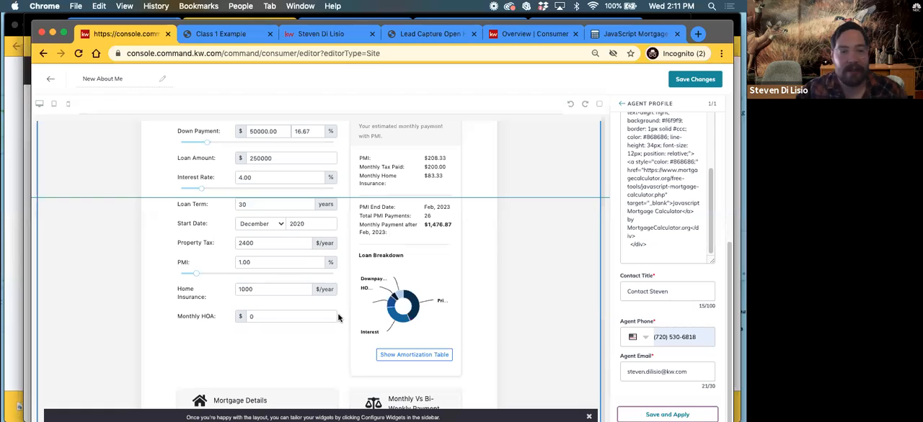
scroll(340, 319, up, 1)
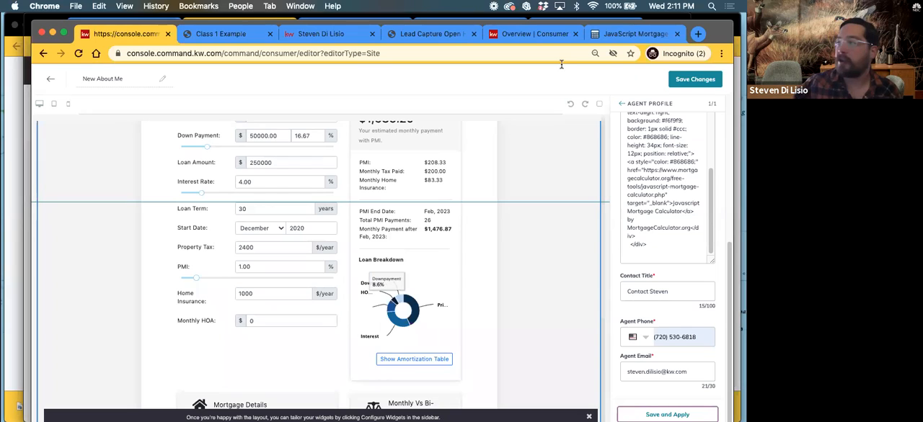
Open the Find Your Home Value page on the live agent site and examine its embedded Homebot address form
click(524, 37)
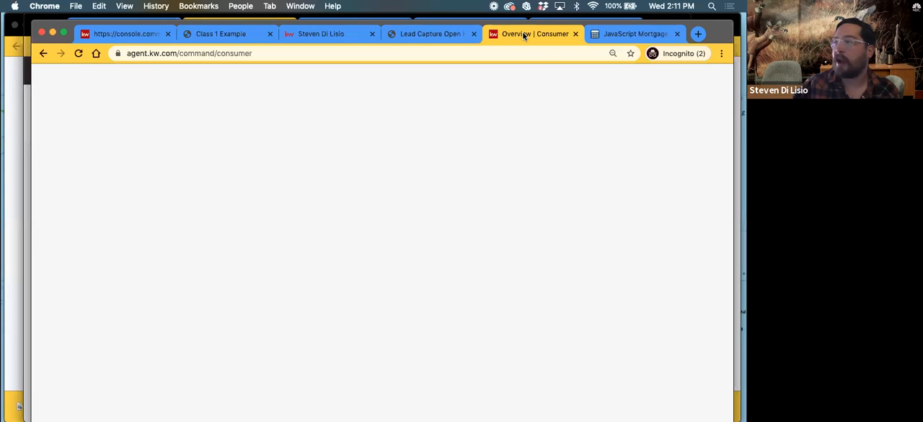
click(321, 36)
click(537, 82)
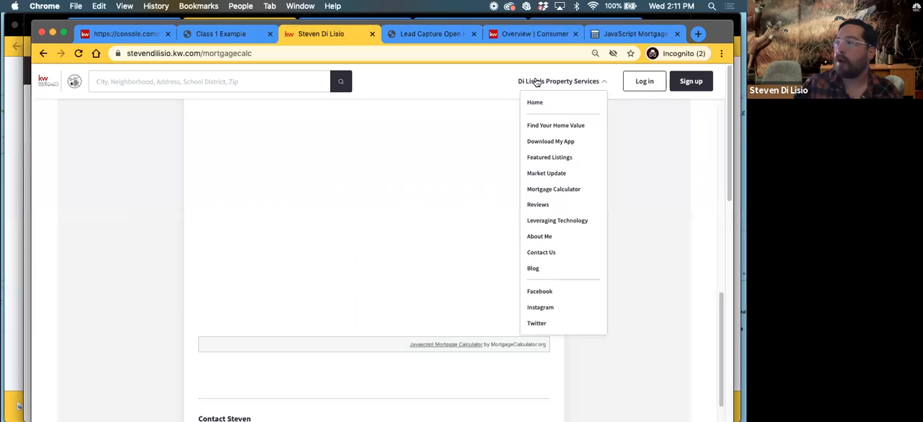
click(540, 127)
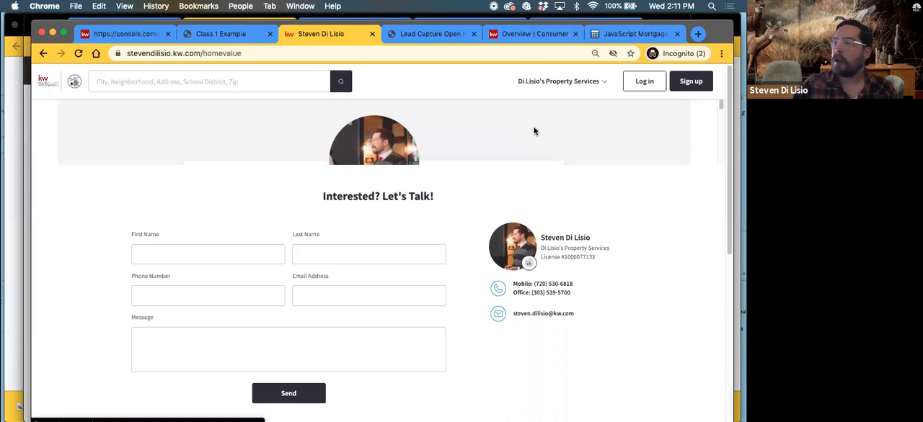
scroll(151, 252, down, 5)
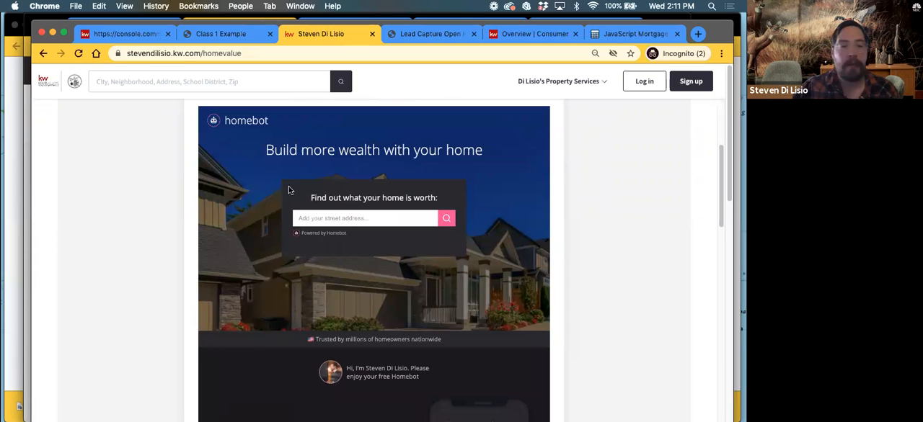
click(339, 220)
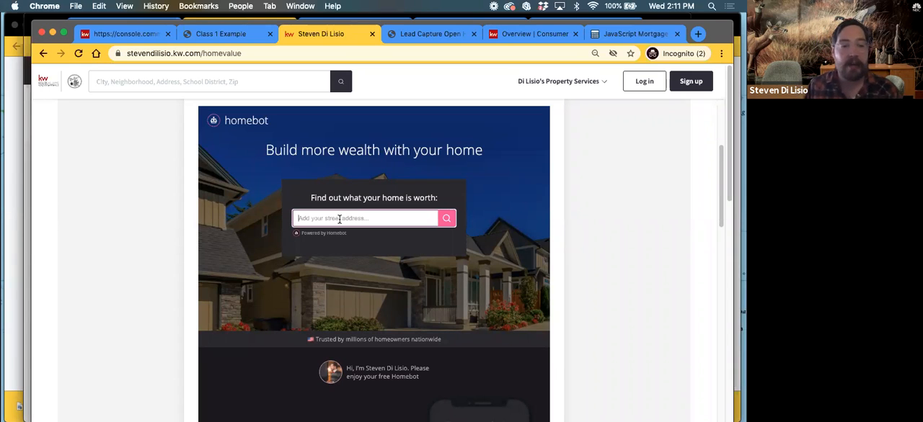
click(340, 219)
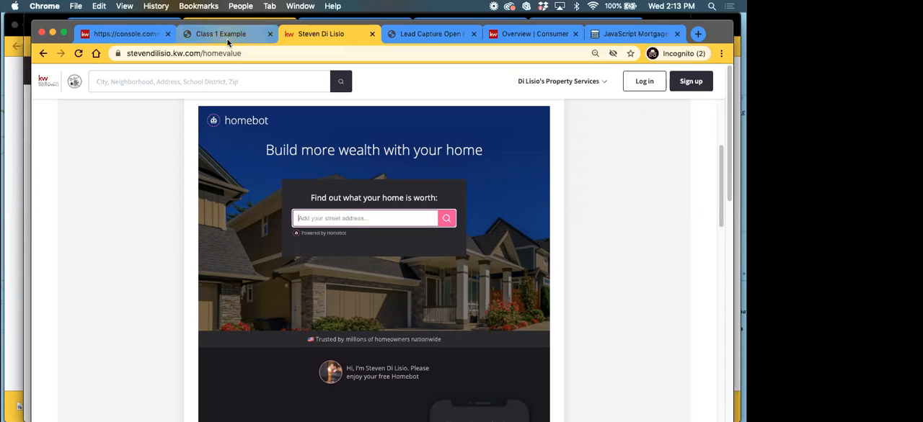
Return to the New About Me editor, finish configuring the widgets and look through the mortgage calculator page down to its contact section
click(124, 38)
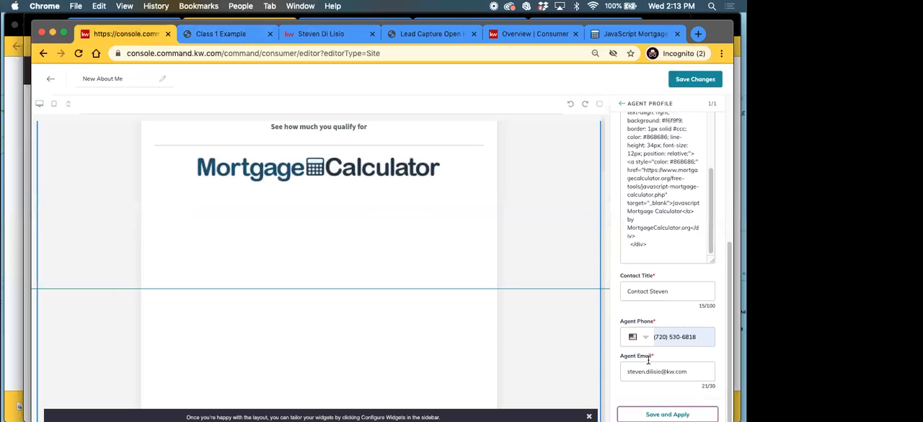
click(623, 106)
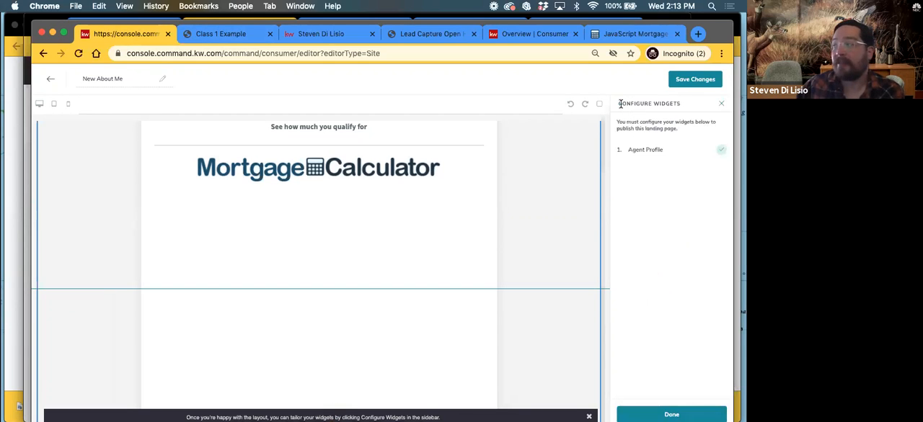
click(681, 415)
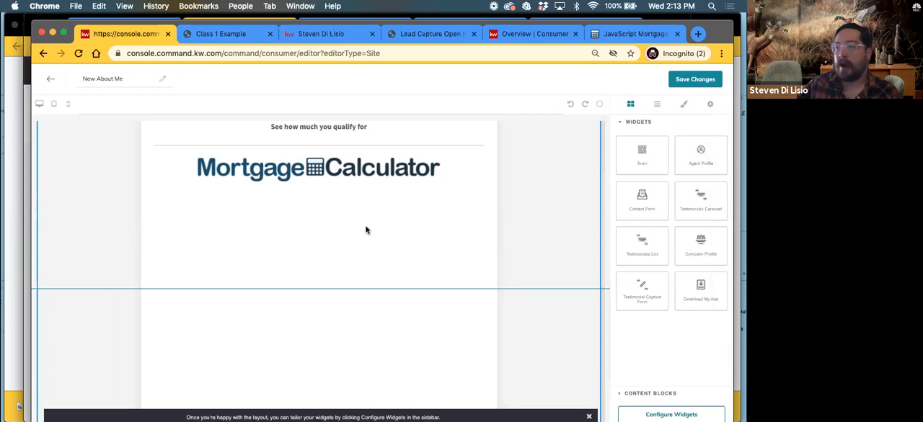
scroll(365, 245, up, 3)
scroll(364, 262, down, 10)
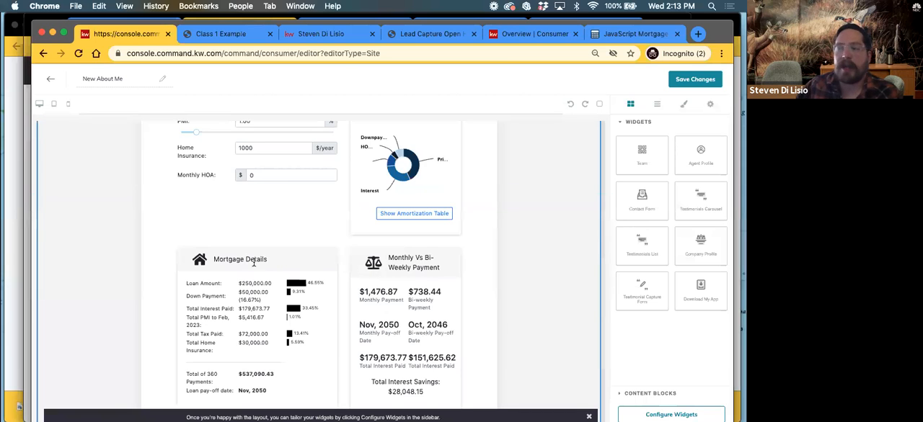
scroll(263, 274, down, 5)
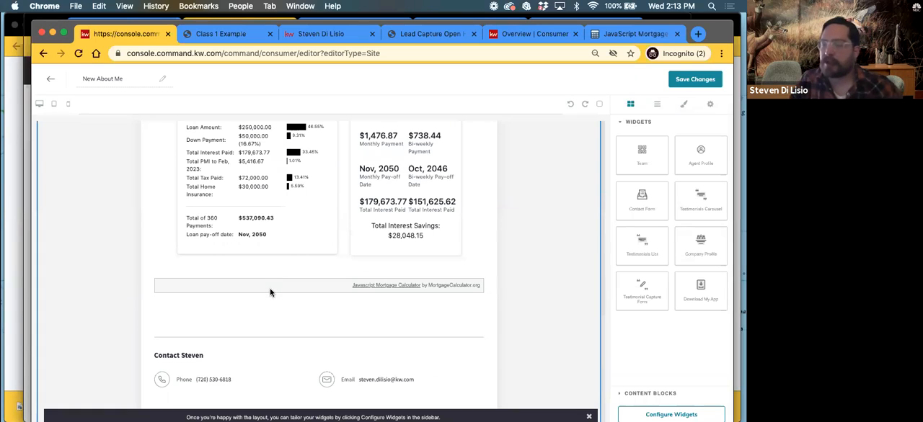
scroll(270, 287, up, 3)
scroll(270, 287, up, 5)
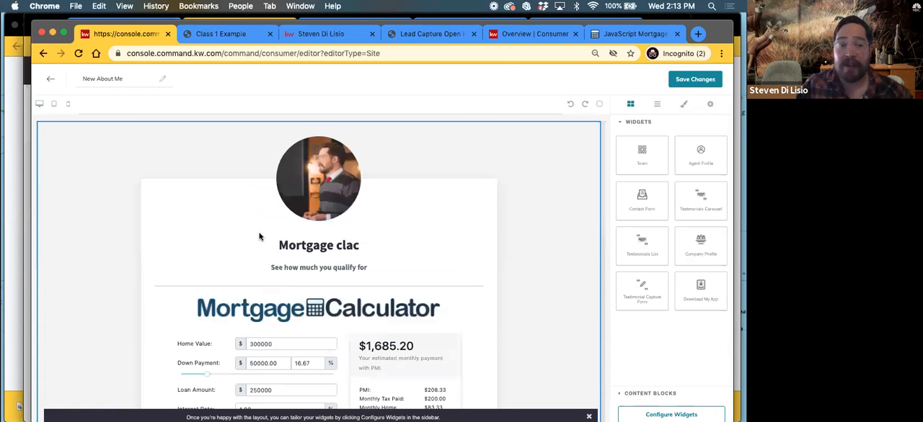
scroll(262, 233, down, 2)
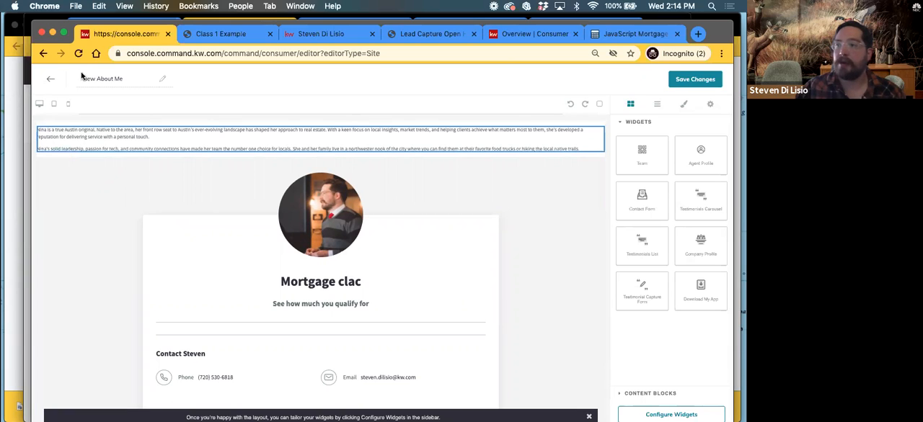
Try to undo the last change in the page editor, and reload the editor, discarding the unsaved edits
click(569, 106)
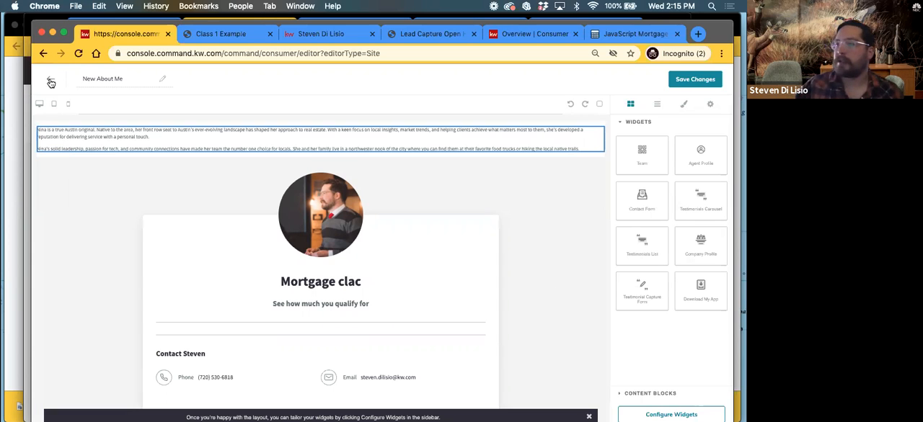
click(78, 53)
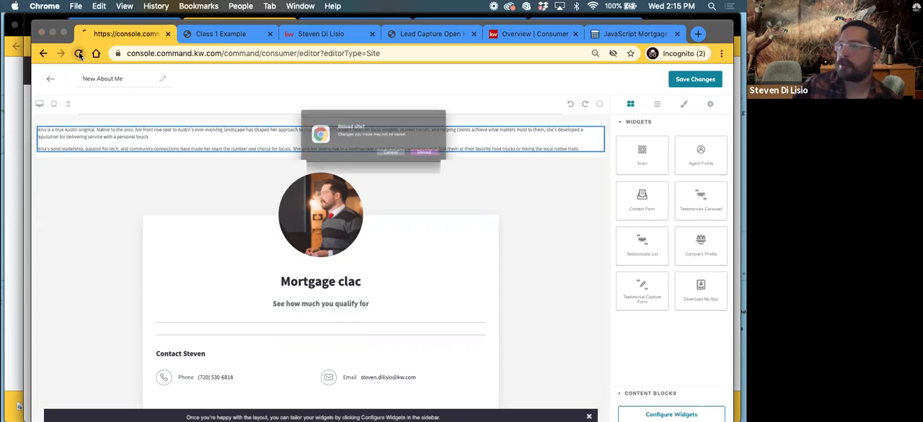
click(454, 163)
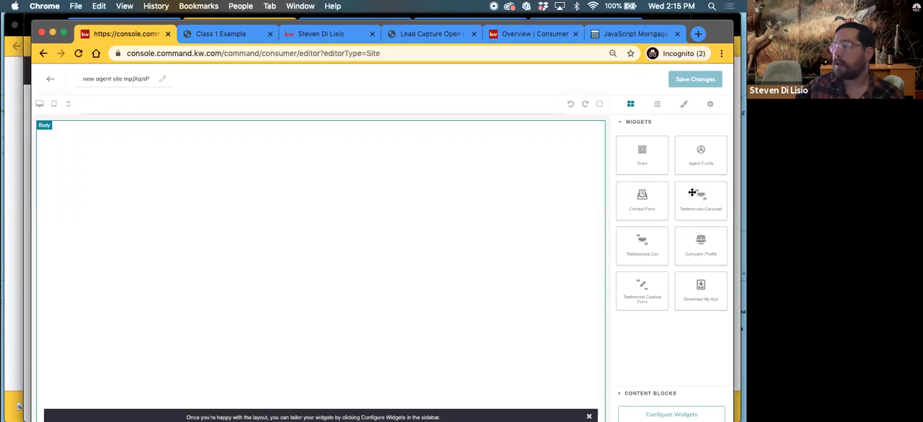
Add a Testimonials Carousel widget to the empty page body and open its Testimonials configuration
drag(701, 201, 371, 203)
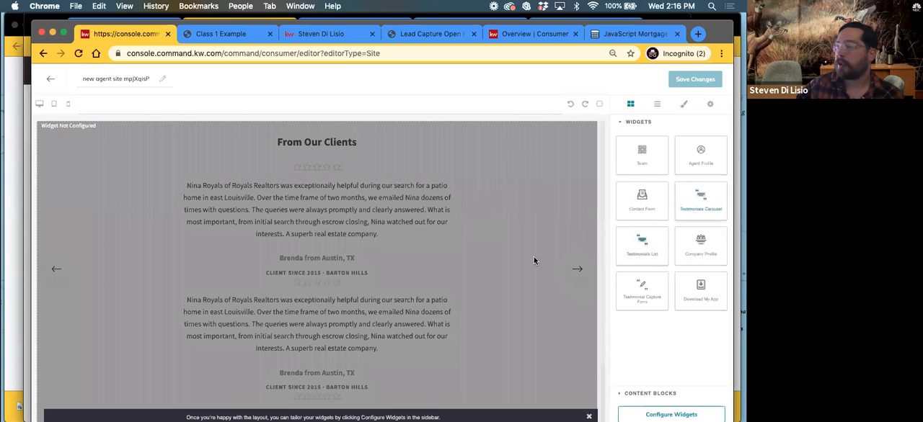
scroll(509, 264, down, 2)
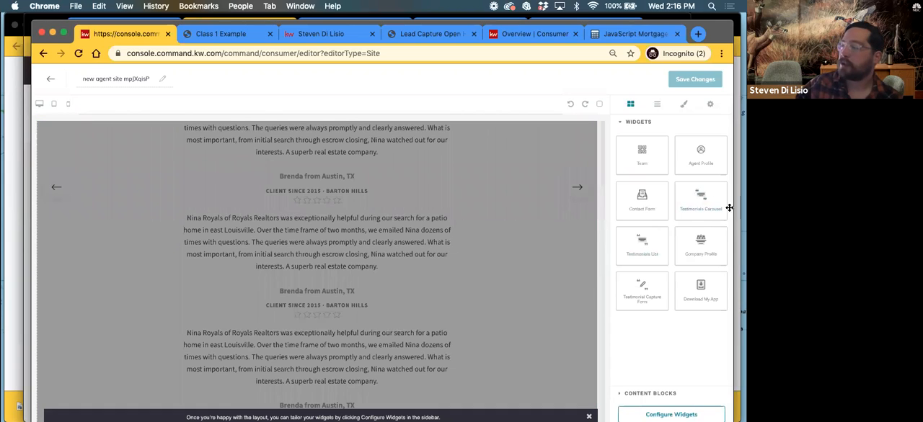
drag(700, 200, 412, 385)
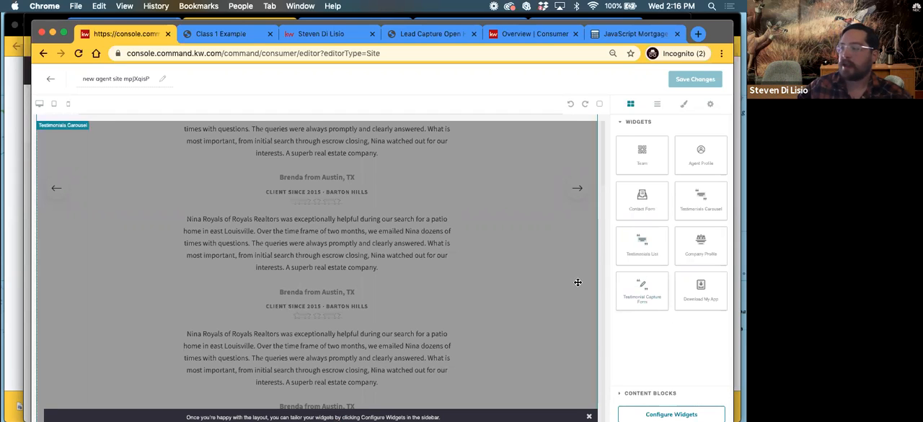
click(656, 413)
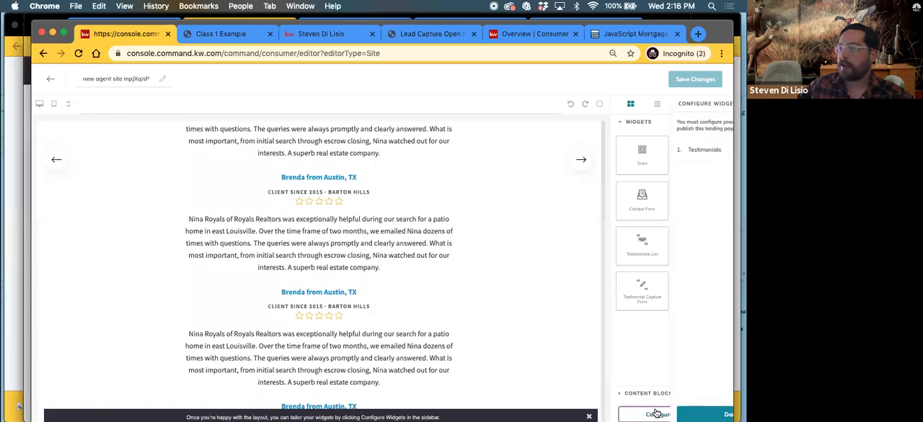
click(658, 151)
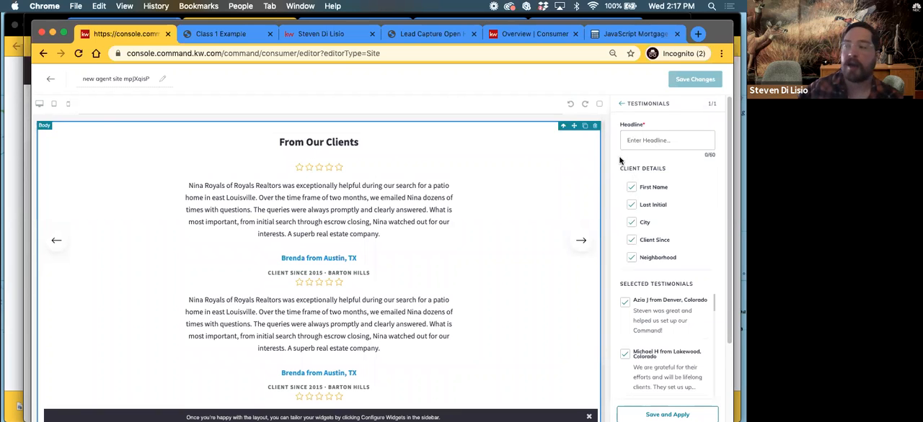
Exclude Client Since and Neighborhood from the client details shown in the testimonials
click(632, 240)
click(632, 258)
scroll(667, 231, down, 5)
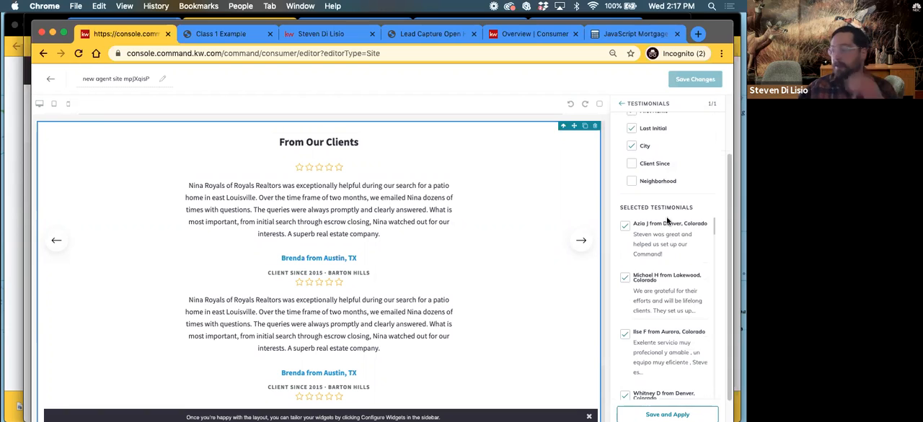
Look through the widget's selected testimonials to the end of the list
scroll(666, 245, down, 2)
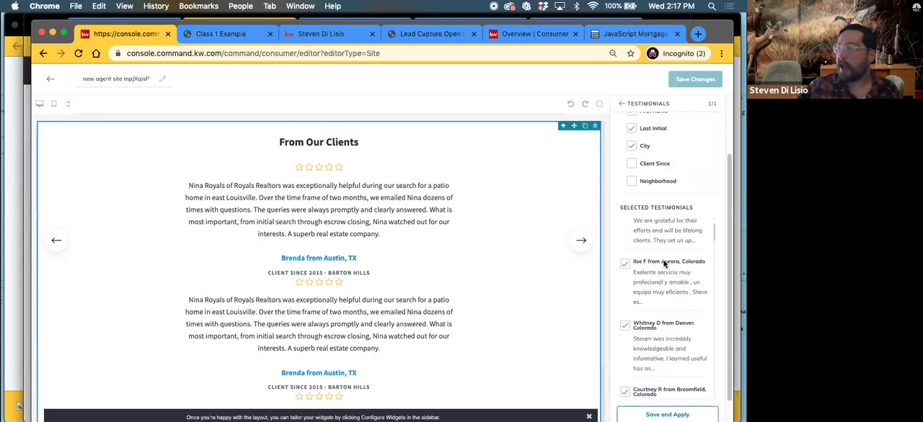
scroll(648, 274, down, 5)
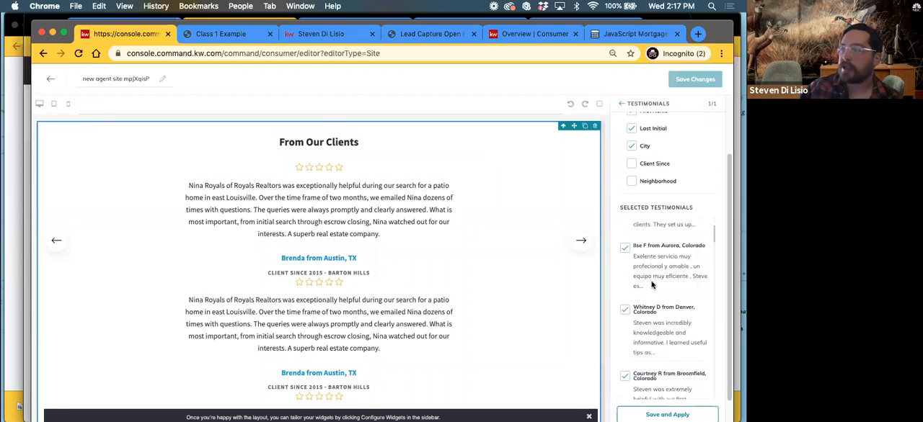
scroll(650, 284, down, 6)
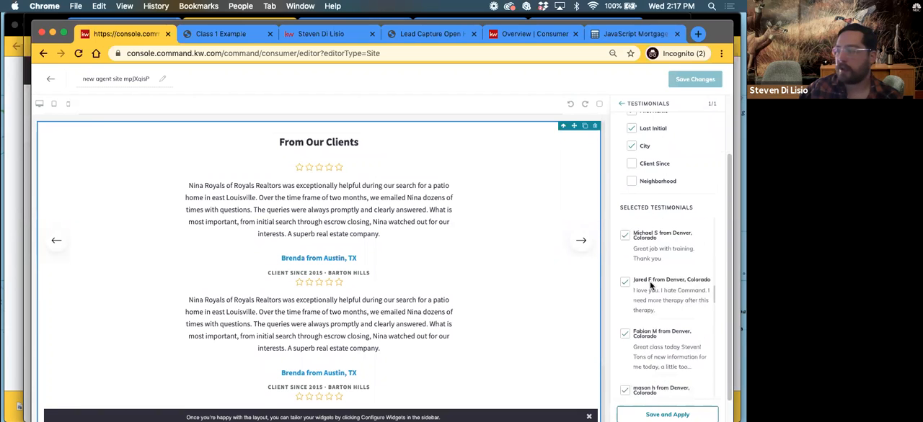
scroll(651, 283, down, 4)
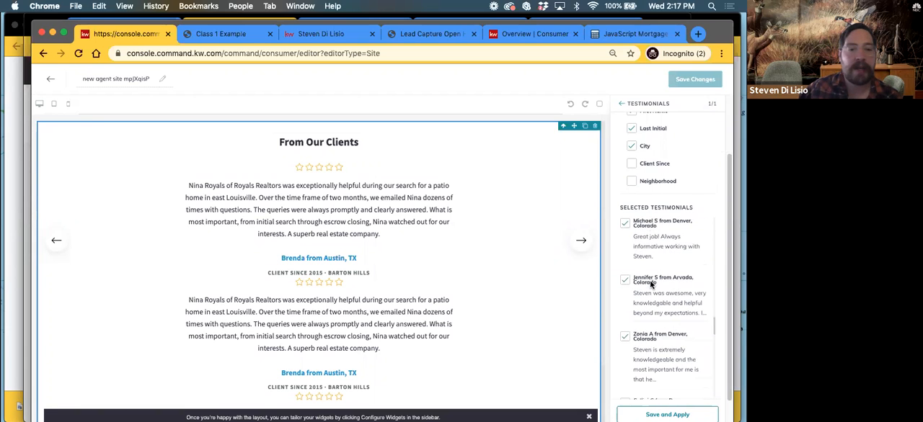
scroll(646, 281, down, 6)
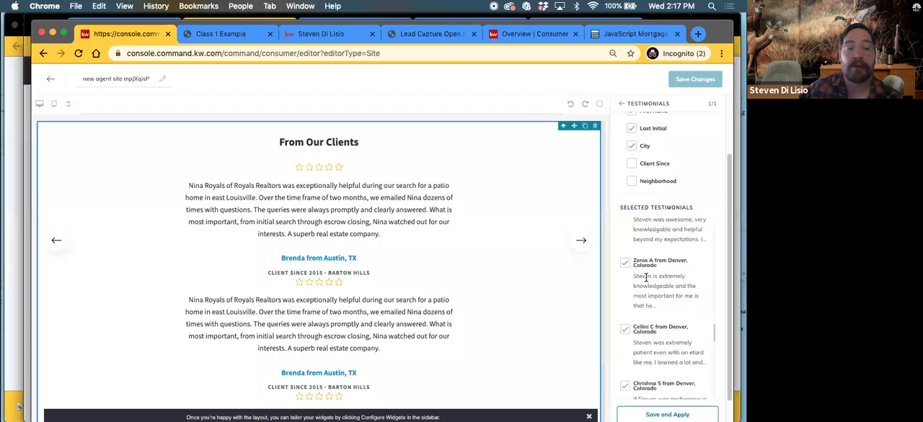
scroll(643, 280, down, 8)
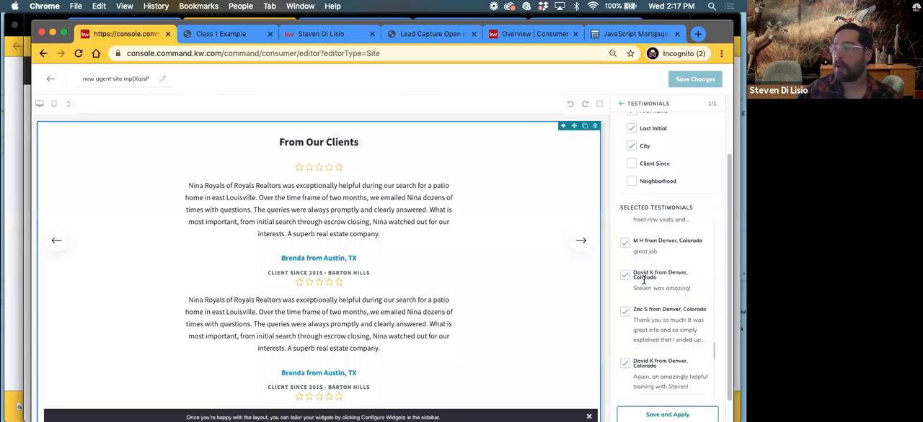
scroll(644, 277, down, 4)
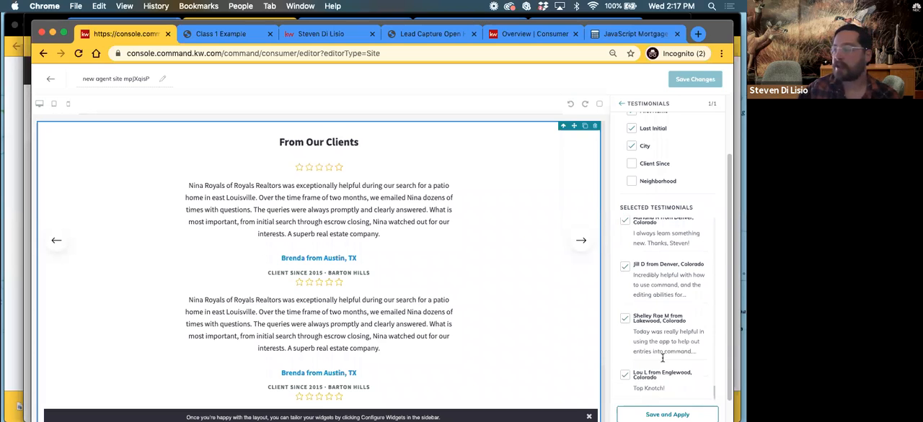
scroll(662, 359, down, 2)
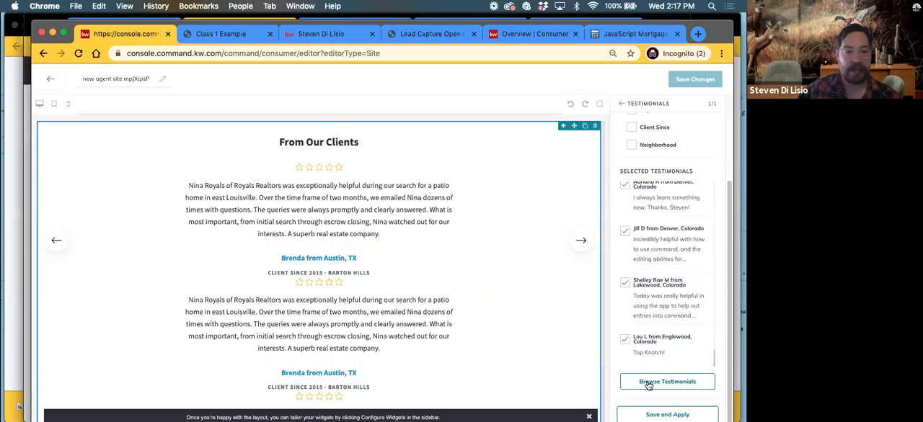
Browse the testimonials and deselect every one currently selected for the carousel
click(648, 385)
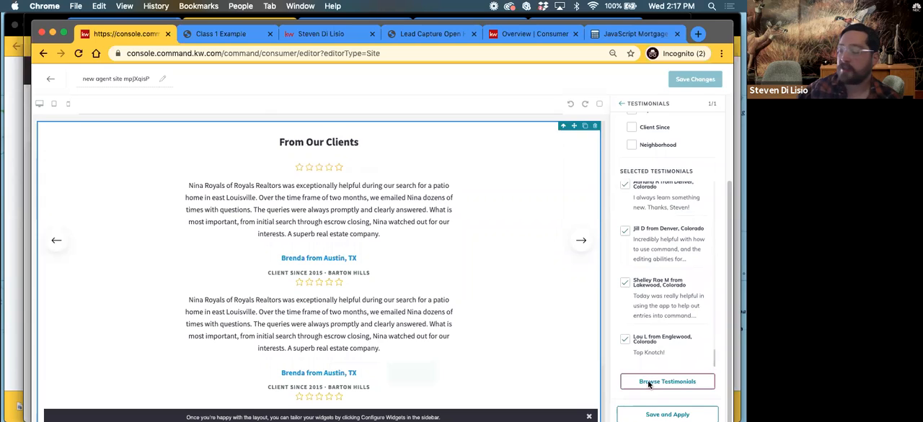
scroll(302, 194, down, 10)
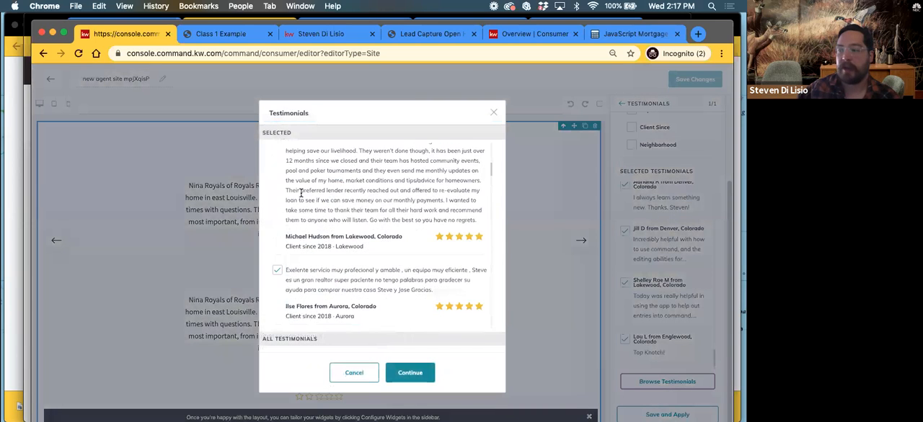
scroll(304, 194, down, 10)
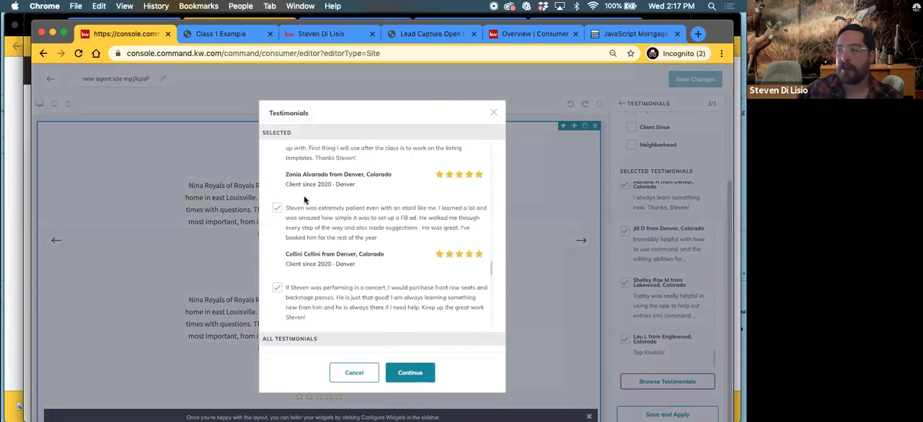
scroll(303, 195, down, 10)
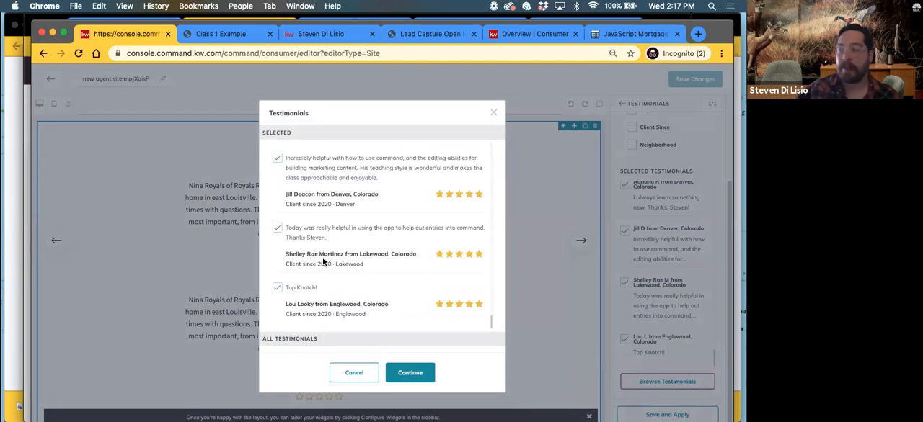
scroll(332, 264, up, 5)
scroll(338, 261, up, 5)
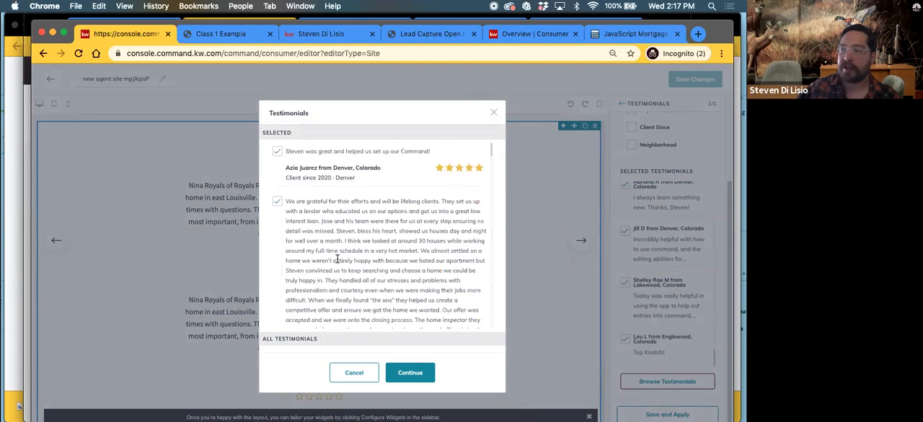
click(276, 153)
click(278, 119)
click(277, 119)
click(278, 119)
click(277, 119)
click(277, 119)
click(278, 119)
click(277, 119)
click(277, 119)
click(278, 119)
click(278, 119)
click(277, 119)
click(278, 119)
click(277, 119)
click(278, 119)
click(277, 118)
click(277, 119)
click(278, 119)
click(278, 119)
click(278, 119)
click(277, 119)
click(277, 119)
click(278, 119)
click(278, 119)
click(278, 119)
click(277, 119)
click(278, 119)
click(277, 119)
click(278, 119)
click(277, 119)
click(278, 119)
click(278, 119)
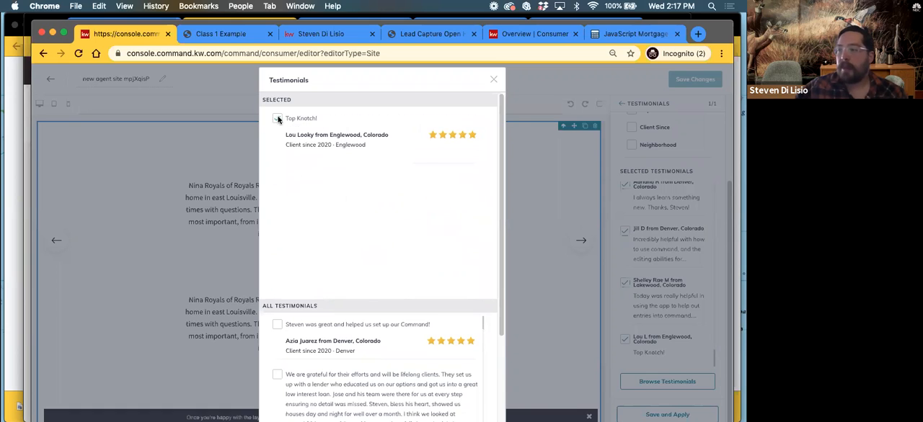
click(277, 119)
double_click(278, 119)
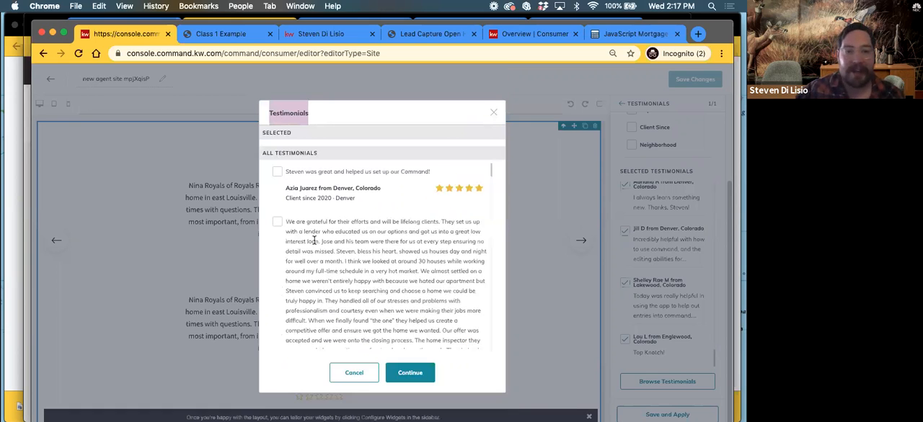
Look through all testimonials and select the one reading "Practical and hands on training - very useful"
scroll(325, 245, down, 3)
scroll(328, 247, down, 10)
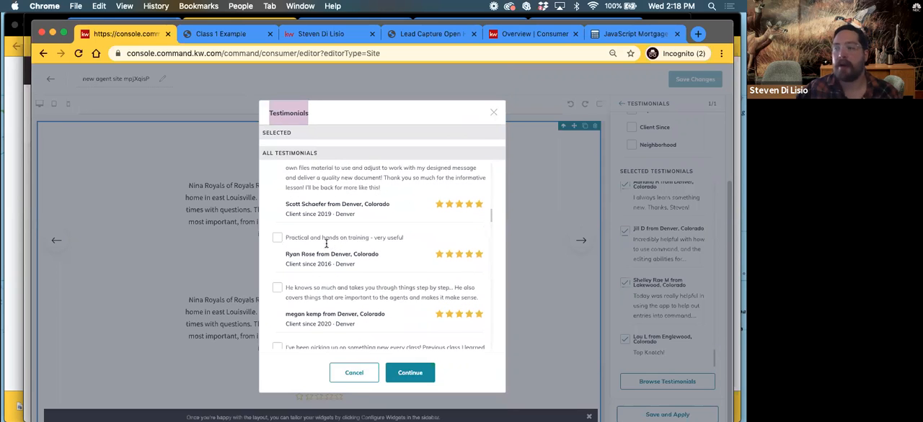
scroll(318, 244, down, 3)
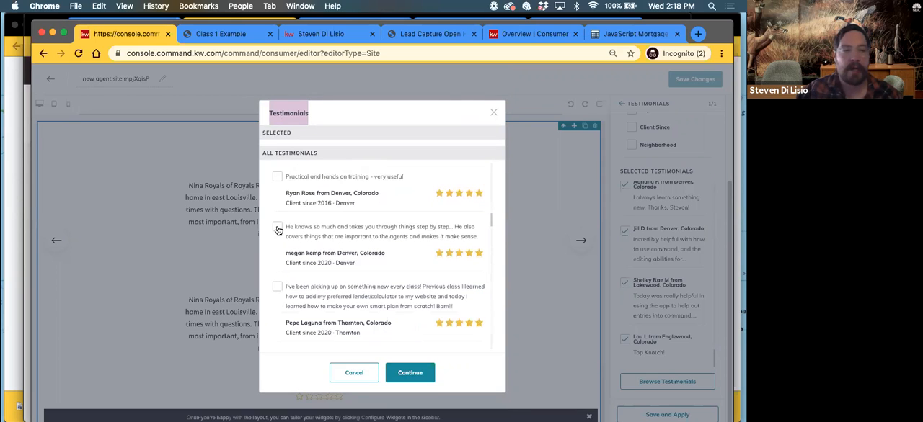
scroll(333, 266, up, 5)
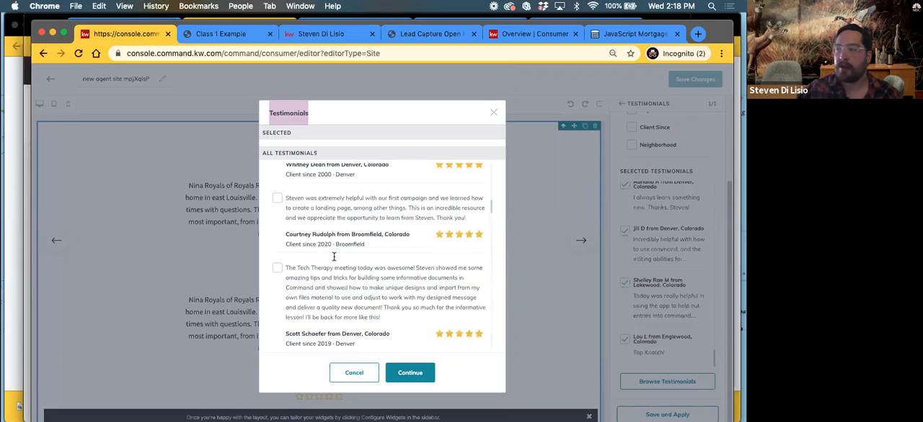
scroll(331, 247, up, 8)
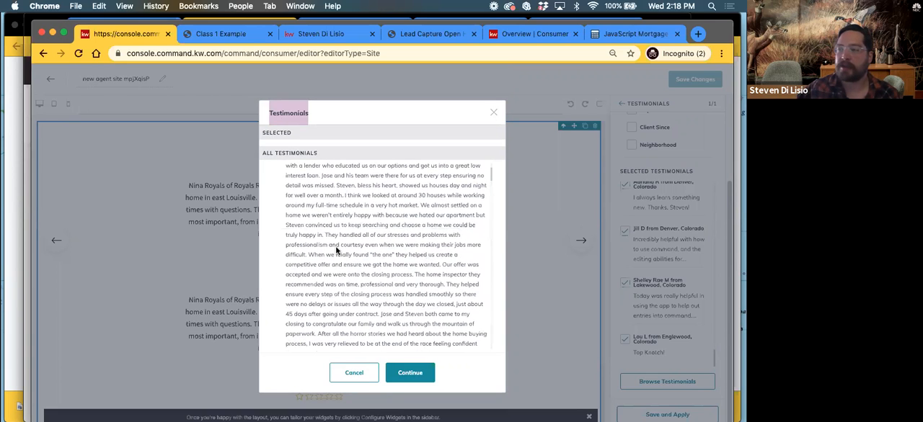
scroll(335, 249, up, 2)
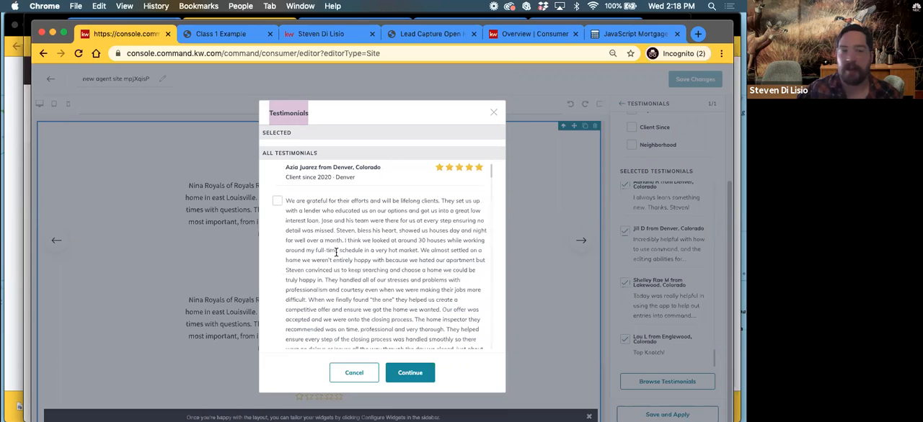
scroll(335, 254, down, 5)
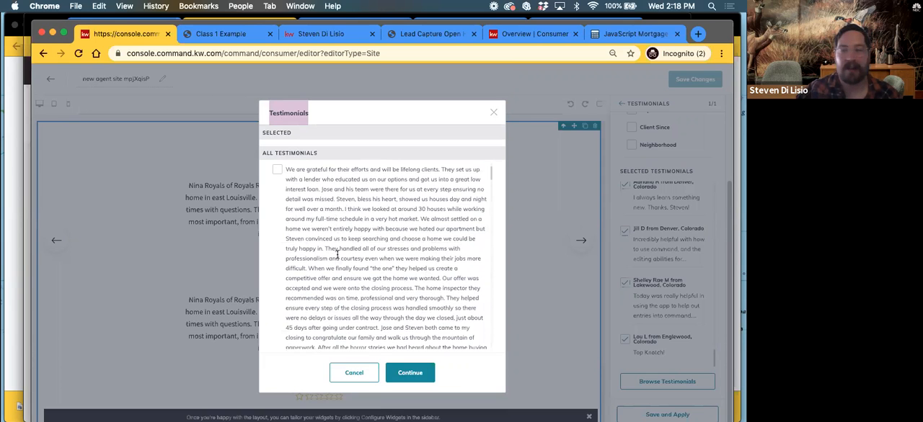
scroll(335, 256, down, 5)
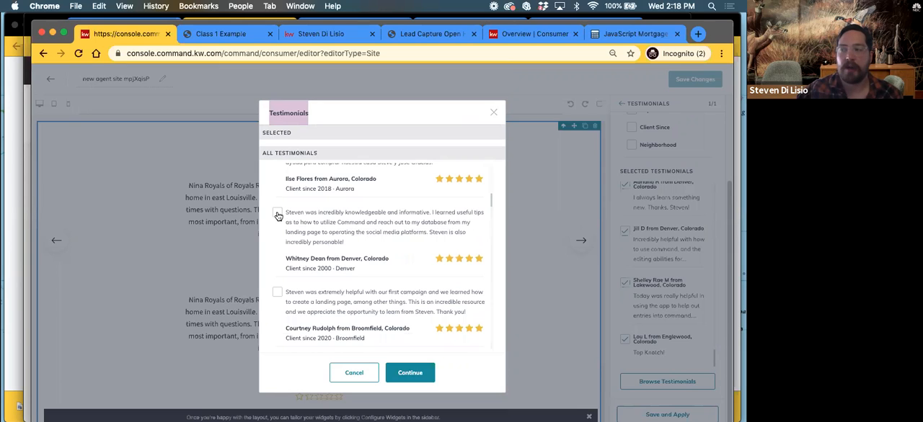
scroll(300, 236, down, 1)
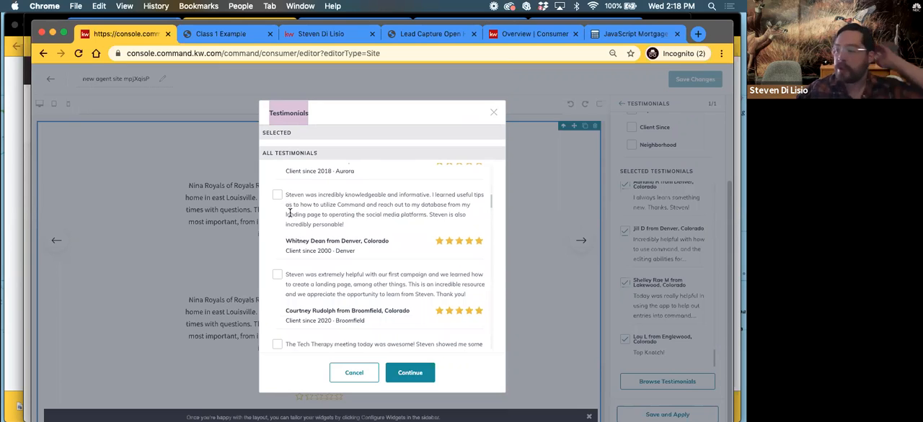
scroll(290, 213, down, 5)
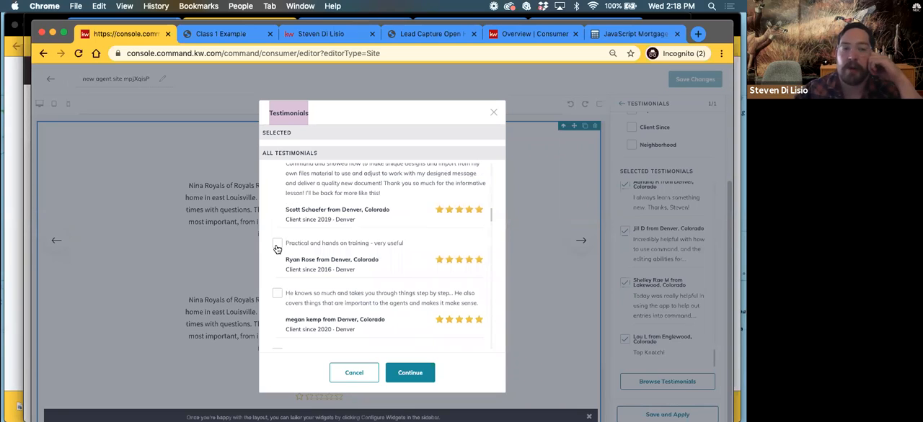
click(276, 247)
Select the testimonial reading "I love you. I hate Command. I need more therapy after this therapy."
scroll(339, 339, down, 10)
scroll(355, 353, down, 5)
scroll(315, 334, up, 1)
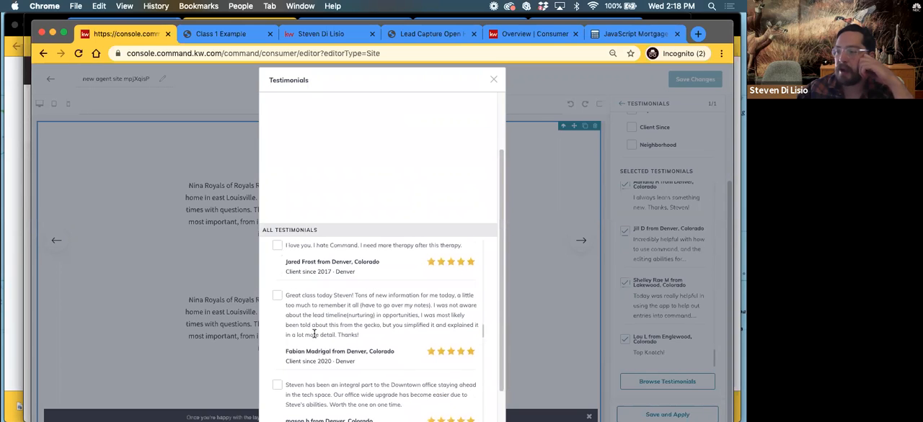
scroll(279, 290, up, 1)
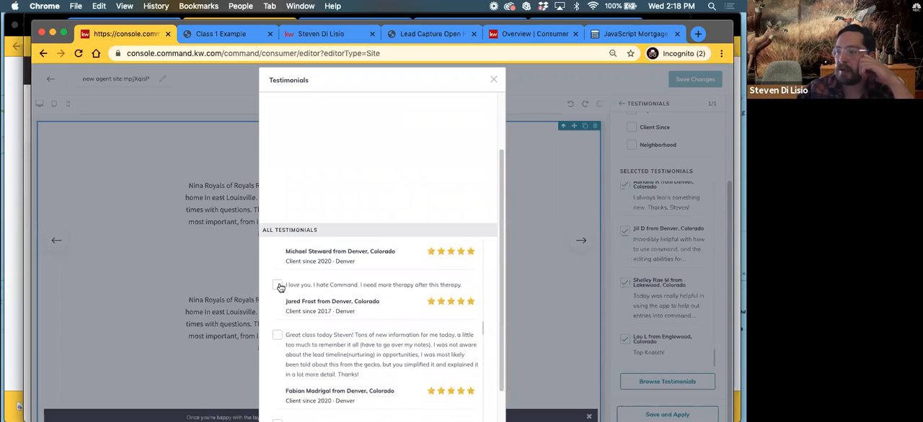
click(278, 286)
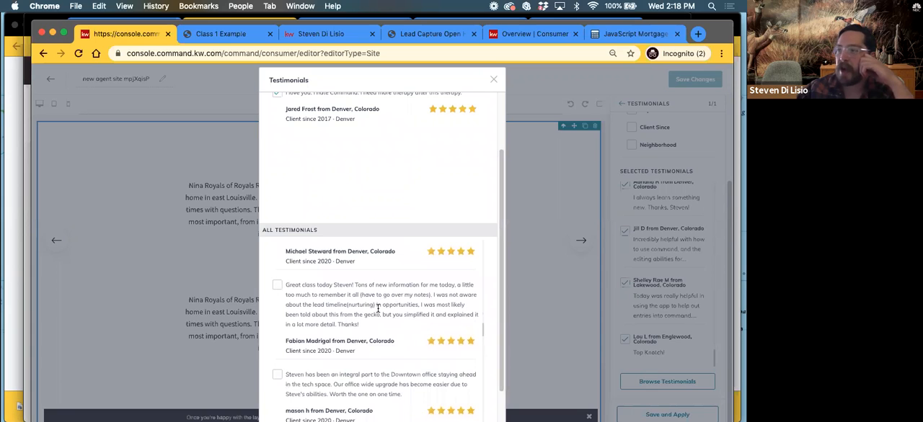
Add the testimonial beginning "Incredibly helpful with how to use command" to the selection and try to apply the carousel's settings
scroll(368, 317, down, 5)
scroll(366, 320, down, 5)
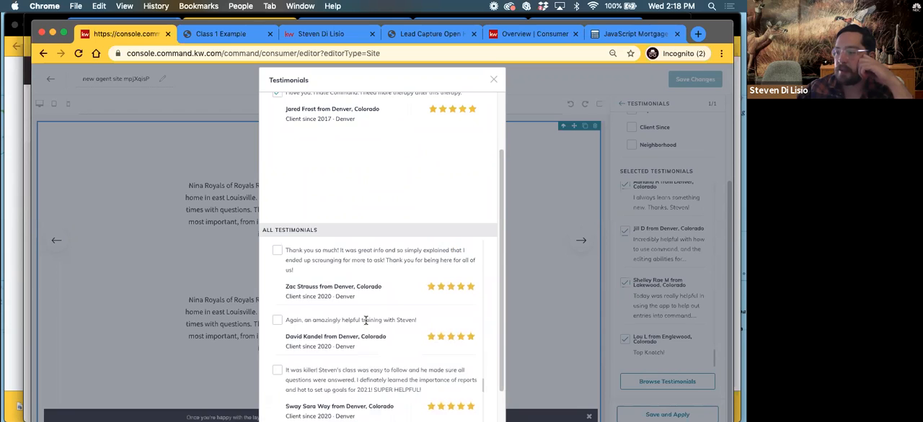
scroll(366, 320, down, 5)
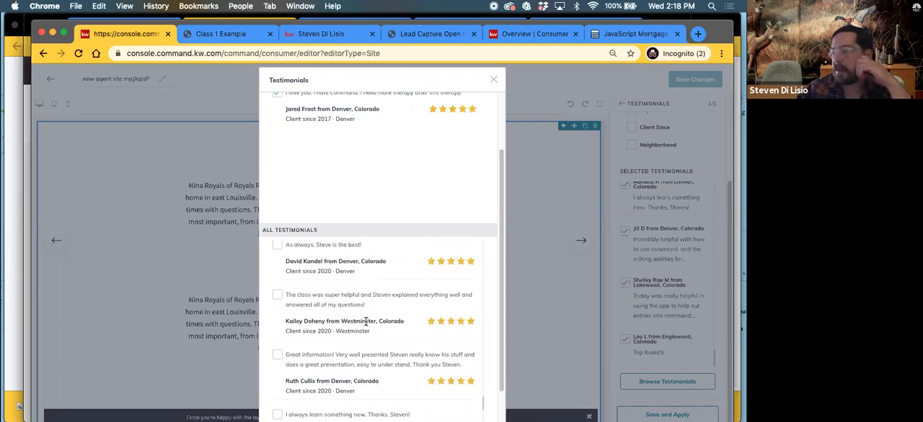
scroll(300, 352, down, 2)
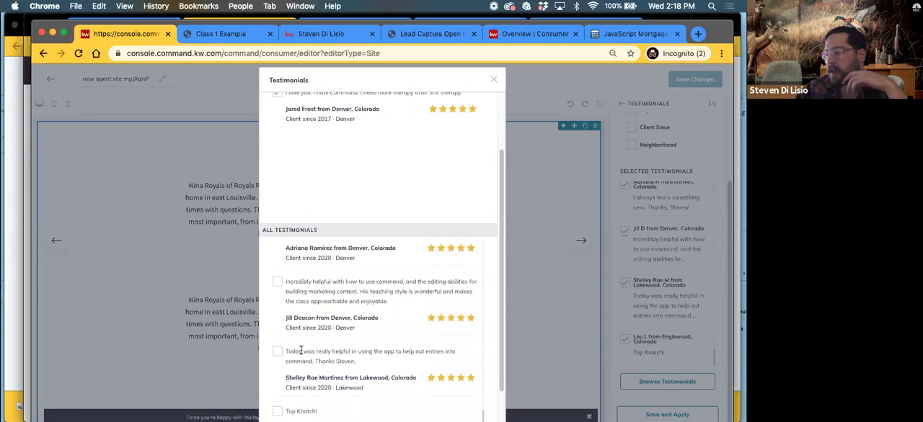
click(277, 282)
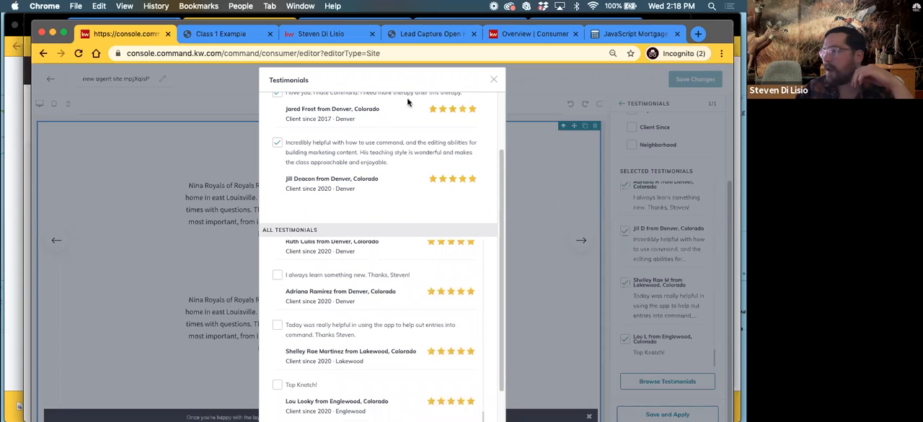
scroll(398, 215, down, 2)
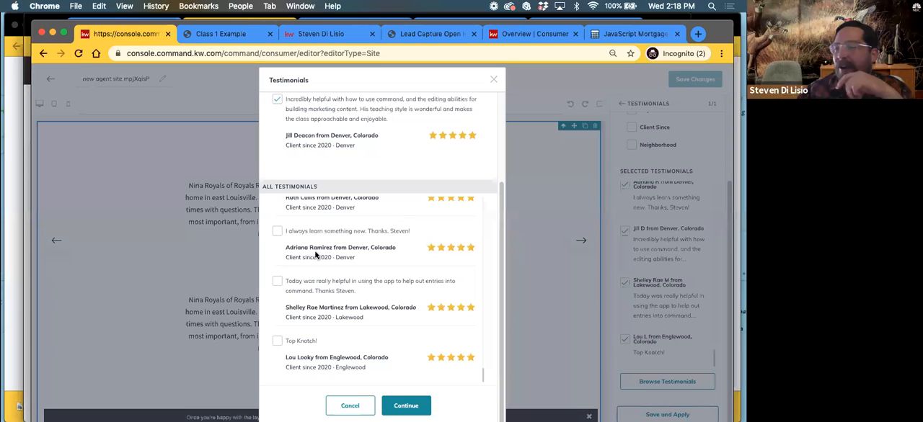
click(408, 407)
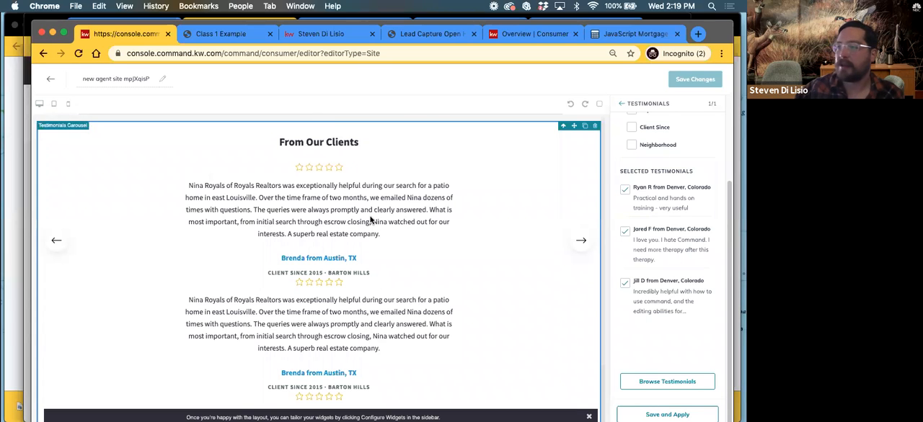
click(684, 414)
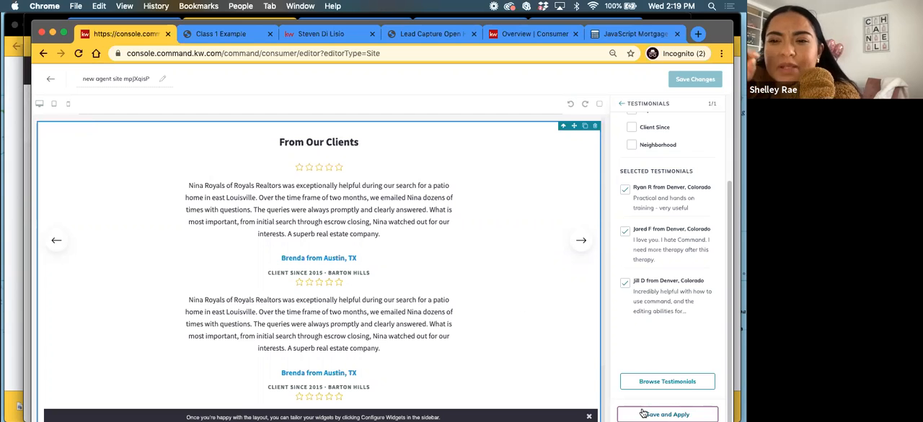
click(624, 105)
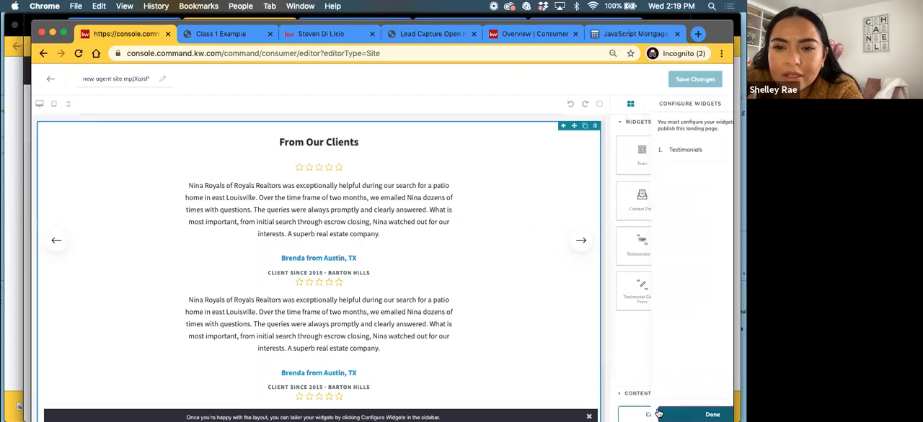
Reopen the Testimonials widget's configuration, set its headline to "Quick Revies", and save and apply it
scroll(365, 304, down, 2)
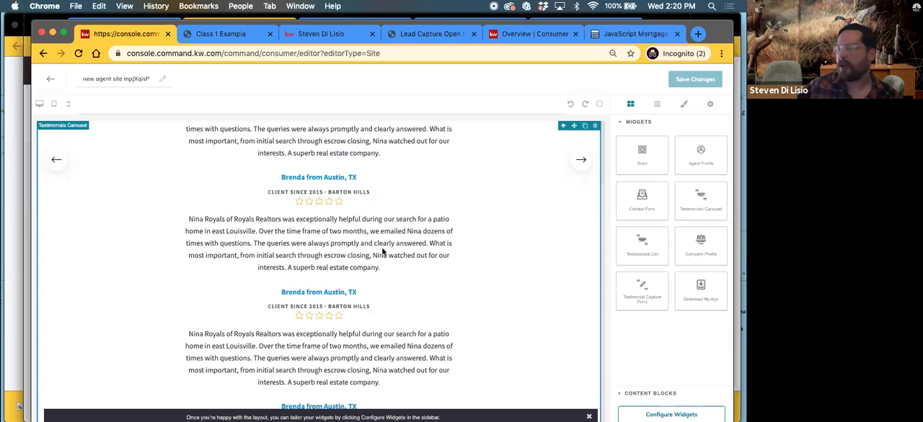
click(655, 414)
click(652, 150)
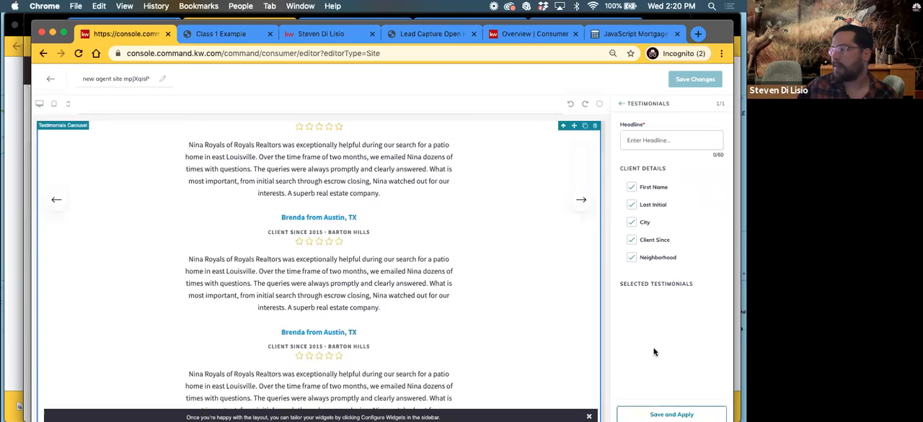
click(636, 142)
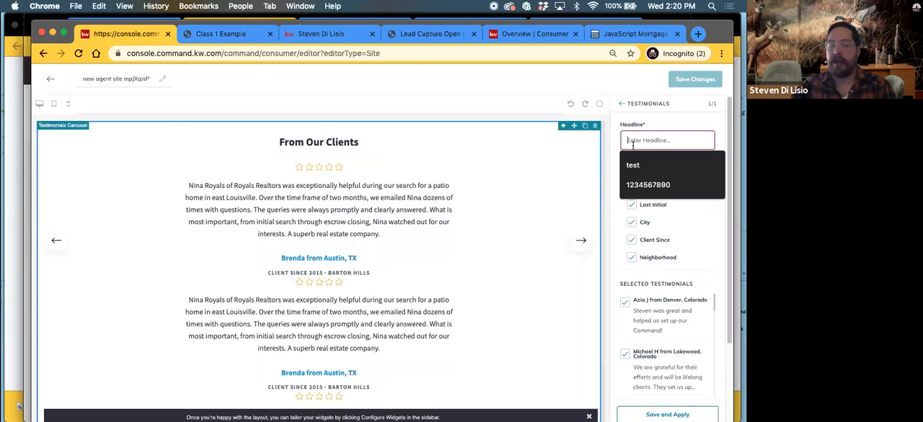
text(R)
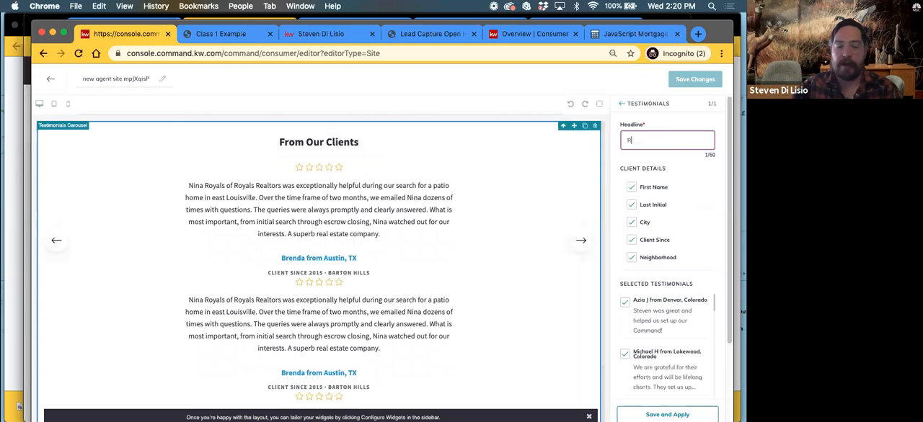
key(BackSpace)
text(O)
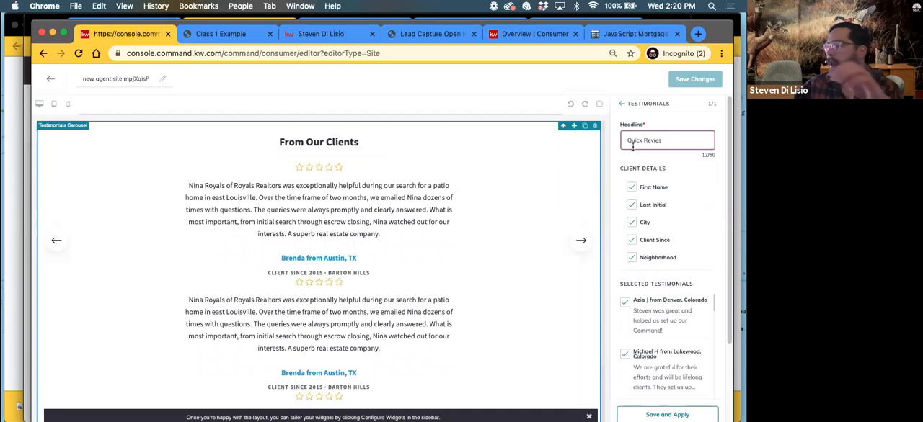
scroll(642, 333, down, 2)
scroll(642, 361, down, 5)
click(666, 415)
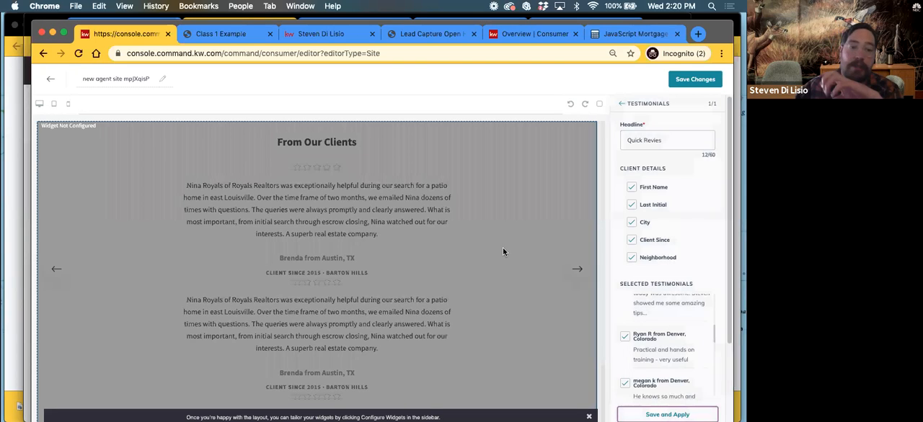
Review the configured carousel on the page, reapply its settings, and finish configuring widgets
scroll(371, 225, down, 2)
scroll(372, 226, up, 2)
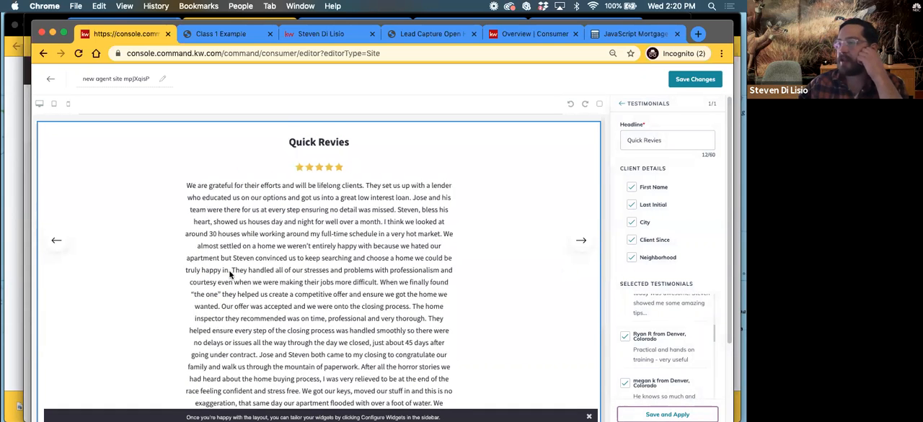
scroll(211, 274, down, 1)
scroll(211, 274, down, 3)
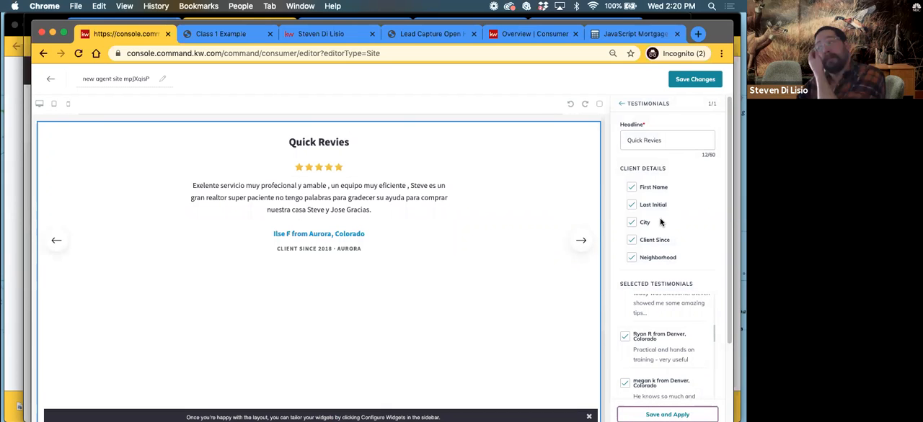
scroll(658, 253, down, 2)
scroll(295, 353, down, 2)
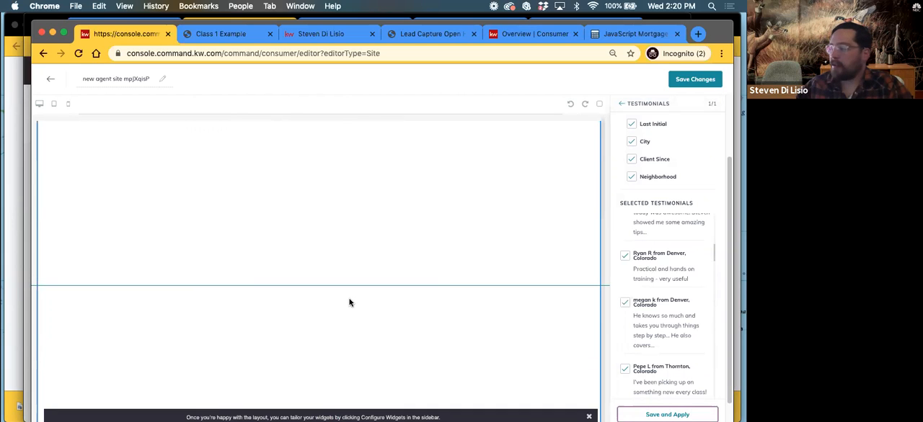
click(664, 415)
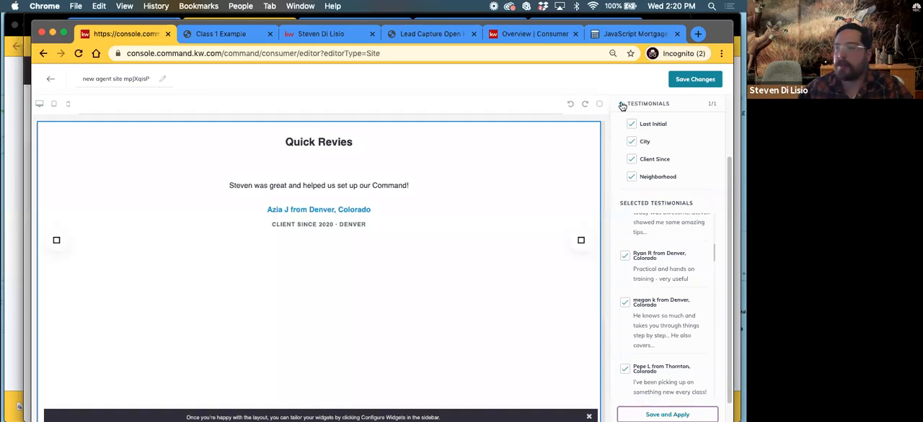
click(622, 105)
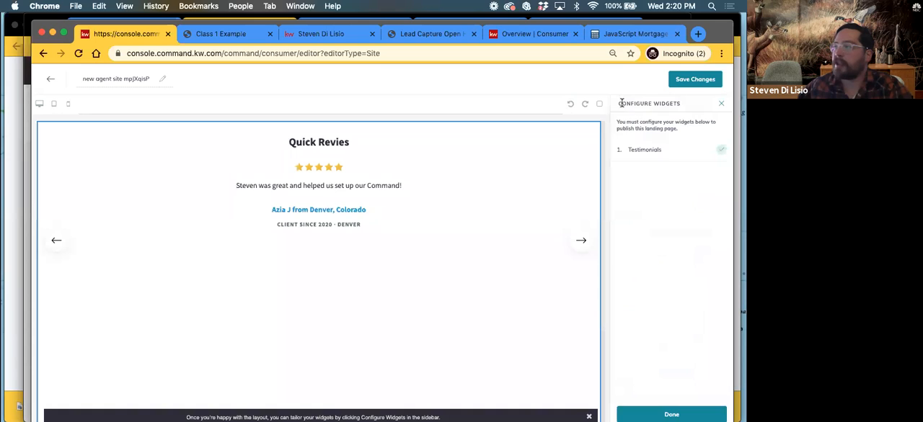
click(637, 415)
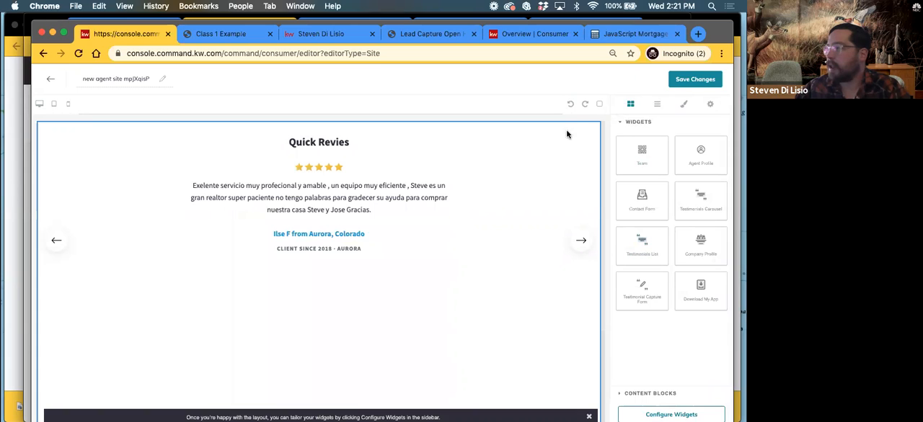
Add a Testimonials List widget above the testimonials carousel on the page
drag(642, 242, 509, 117)
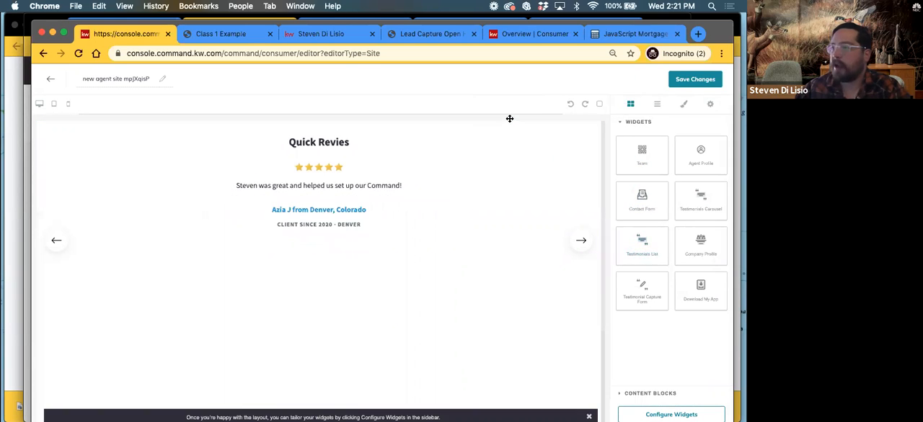
drag(635, 243, 282, 124)
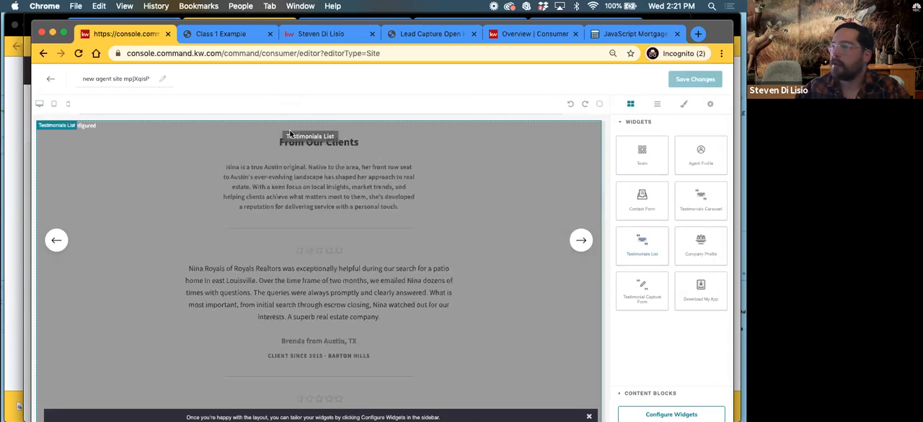
scroll(355, 295, down, 1)
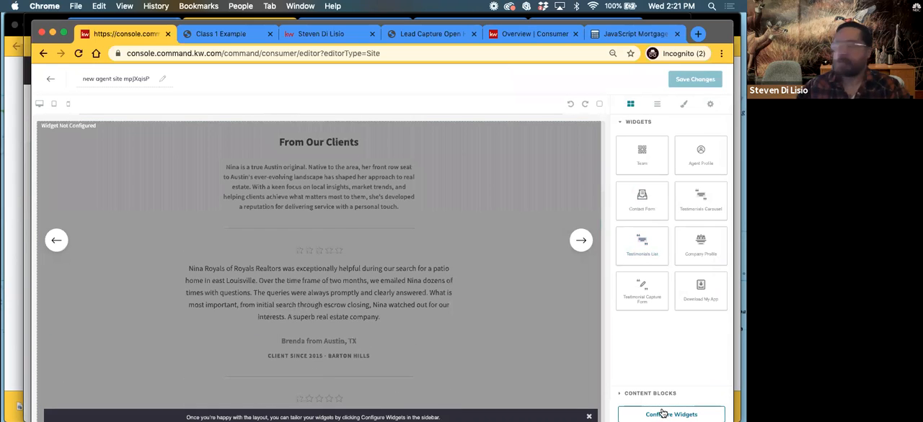
Open the Testimonials List widget's configuration and set its headline to "See what they have to say...."
click(663, 413)
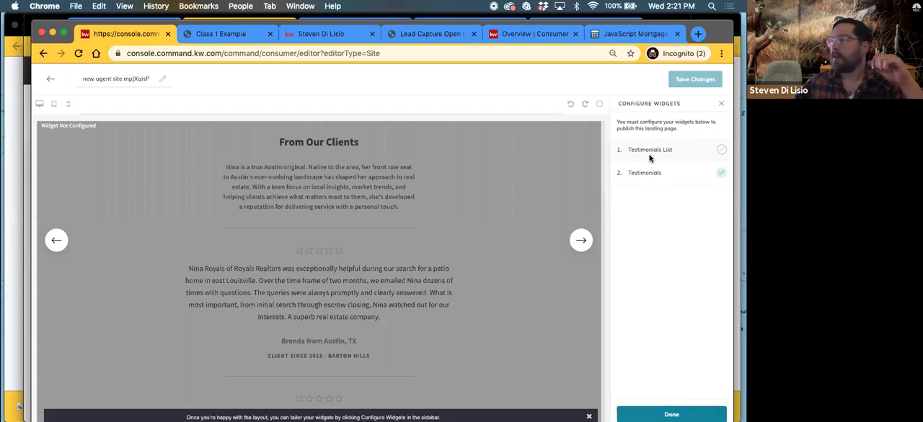
click(650, 153)
click(654, 140)
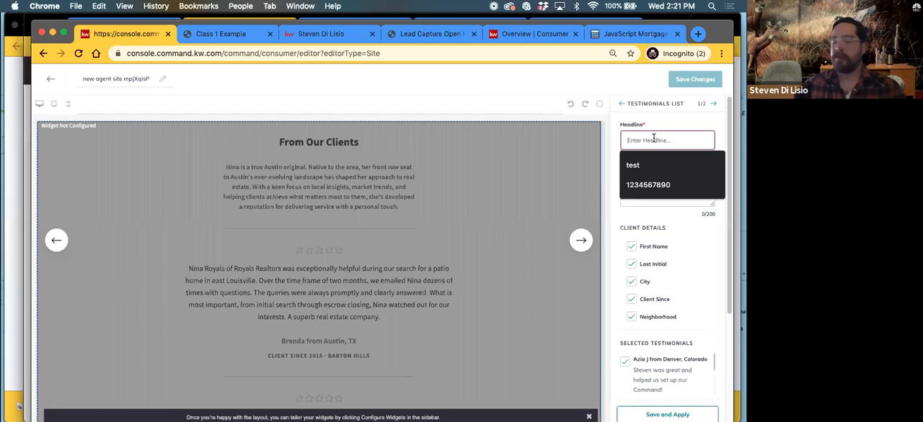
text(List)
key(BackSpace)
key(BackSpace)
key(BackSpace)
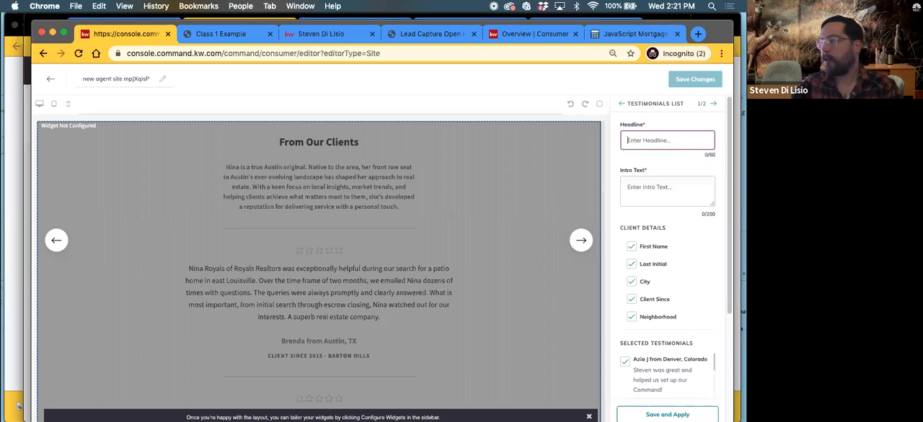
text(See wha)
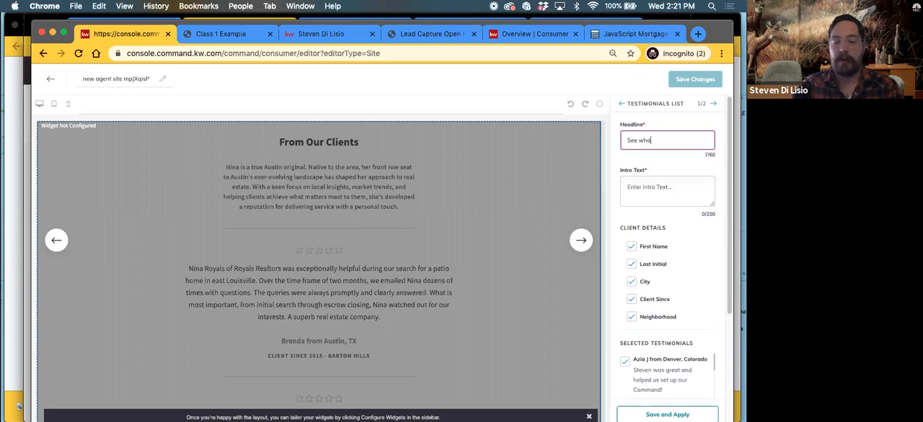
text(t they have to say)
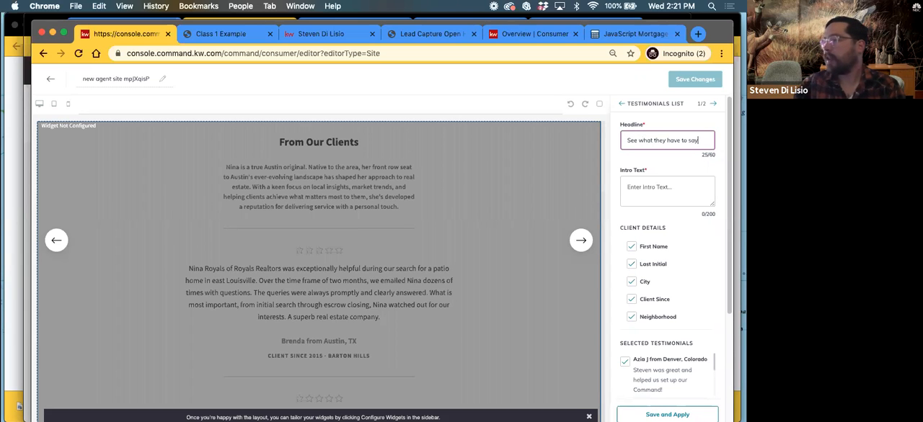
text(....)
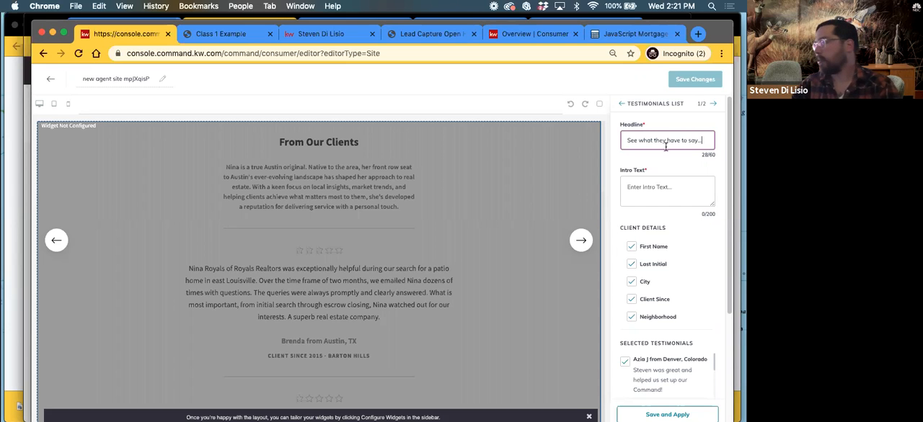
Set the Testimonials List's intro text to "Business...", correcting the misspelled word with the suggested spelling
click(652, 186)
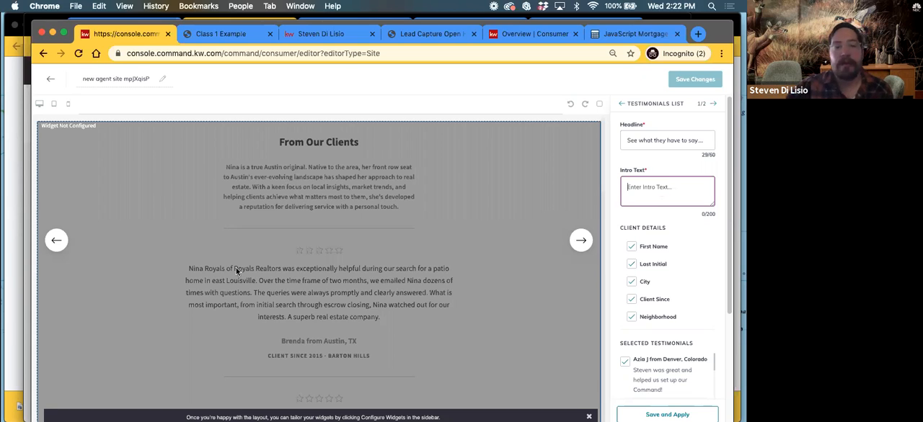
click(324, 270)
click(641, 183)
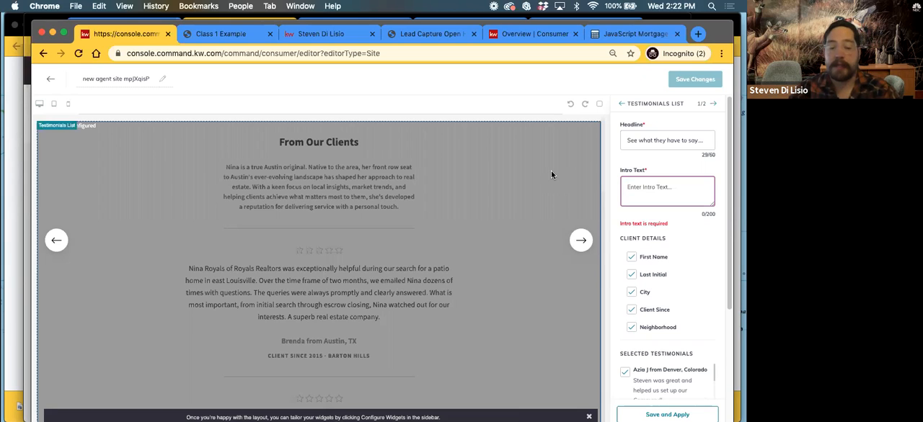
text(Bisuness)
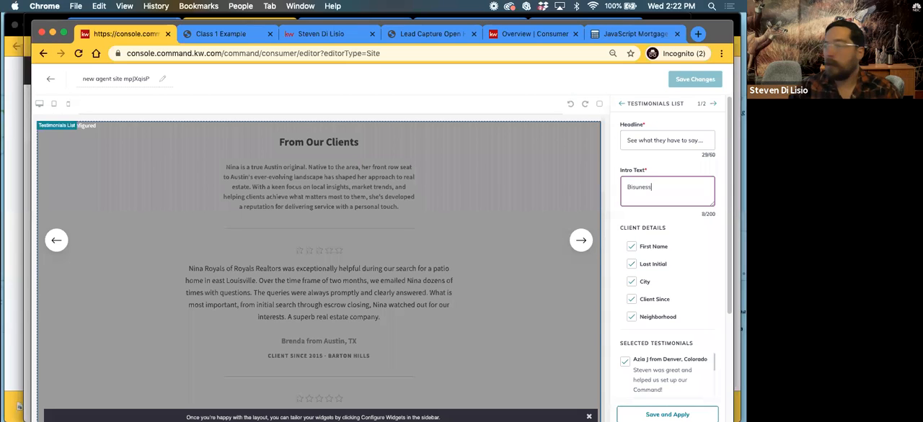
text(...)
right_click(634, 189)
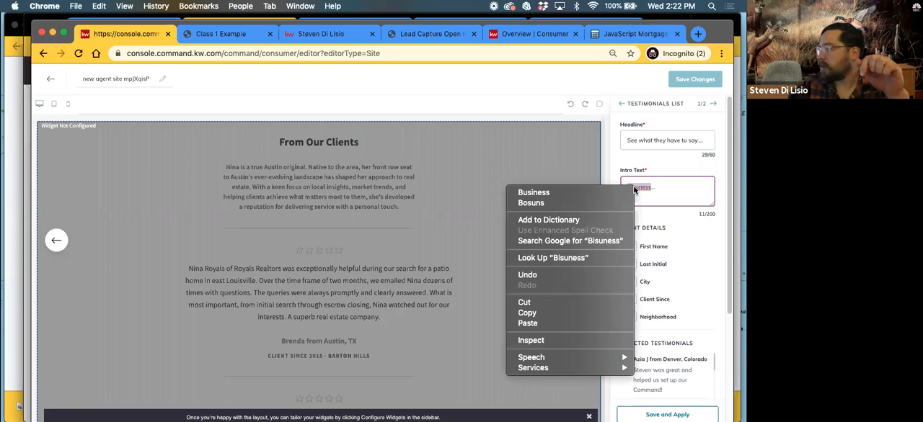
click(559, 193)
Save and apply the Testimonials List configuration and check the list on the page
scroll(670, 296, down, 5)
click(676, 414)
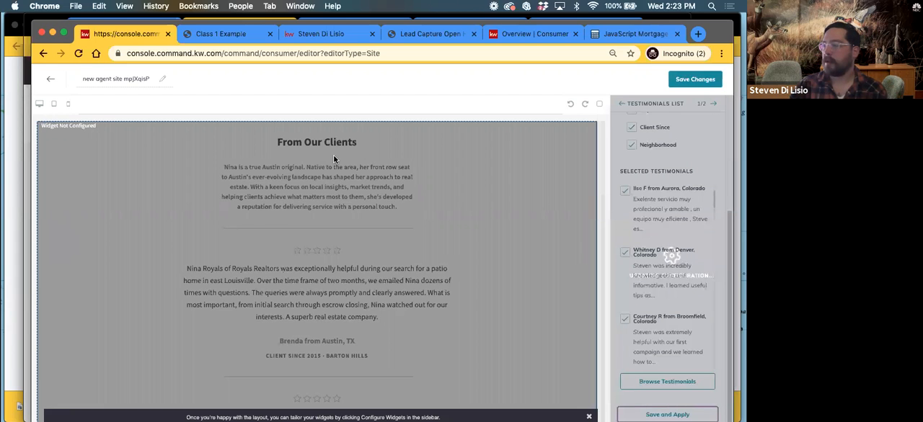
scroll(236, 270, down, 1)
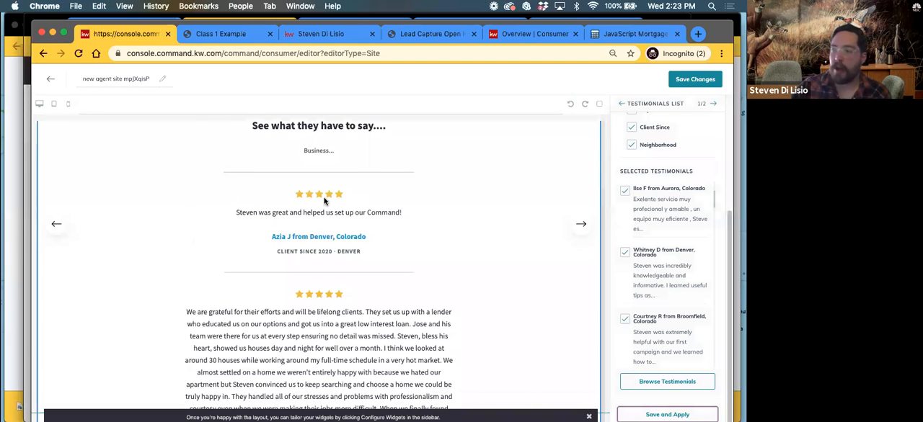
Look through the Testimonials List on the page, expanding it to show more testimonials
scroll(279, 216, down, 3)
scroll(280, 220, down, 15)
scroll(280, 220, down, 5)
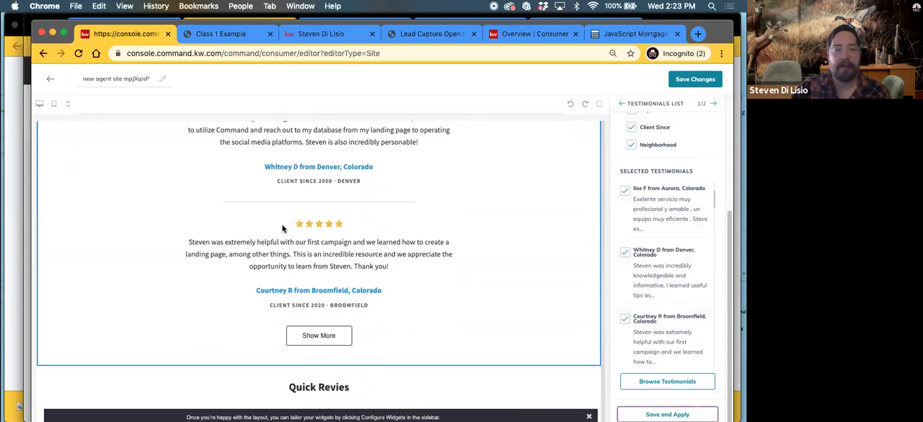
scroll(283, 228, down, 3)
click(301, 202)
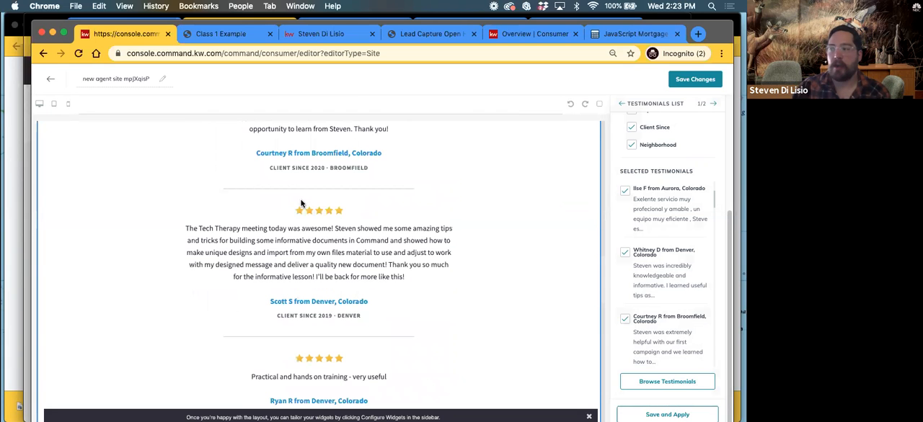
scroll(294, 216, down, 6)
scroll(294, 218, down, 6)
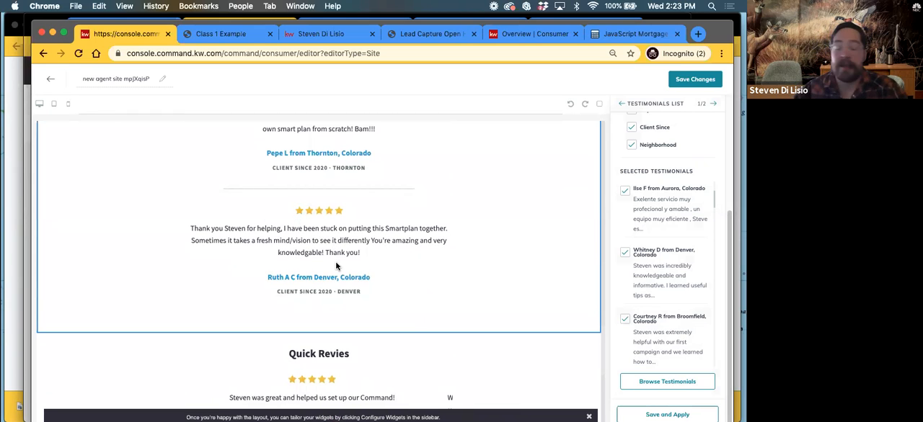
scroll(336, 252, up, 1)
scroll(343, 255, up, 10)
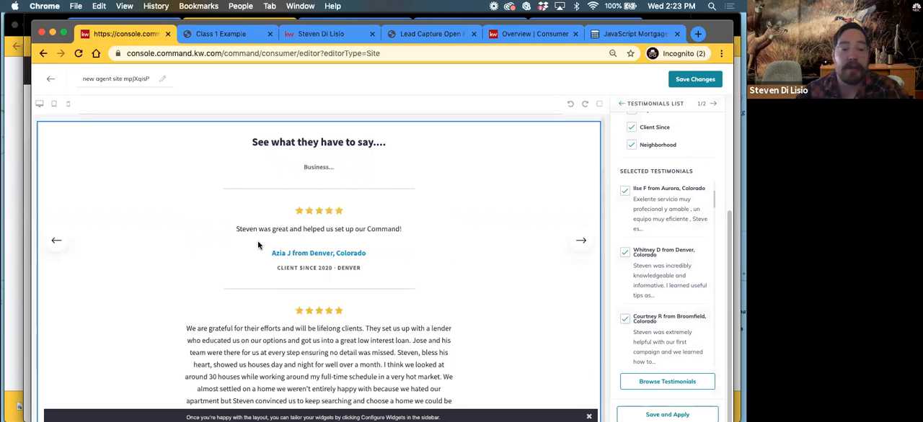
Compare the layout of the Quick Revies testimonials carousel with the Testimonials List above it
scroll(238, 288, down, 15)
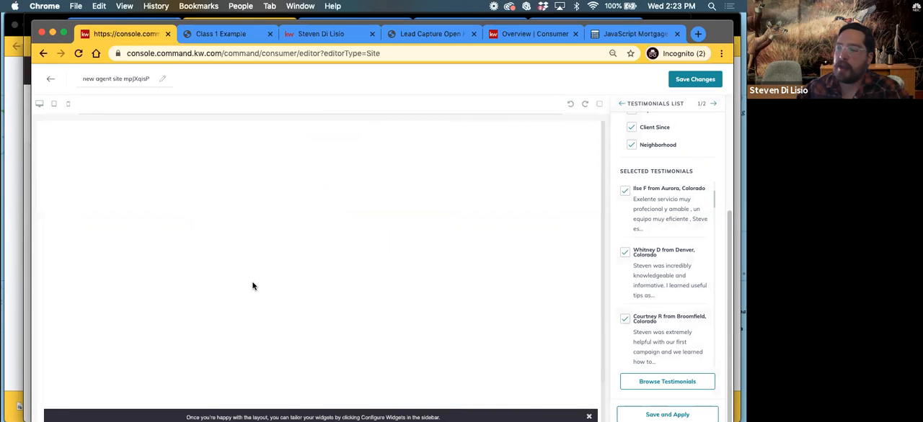
scroll(261, 299, down, 10)
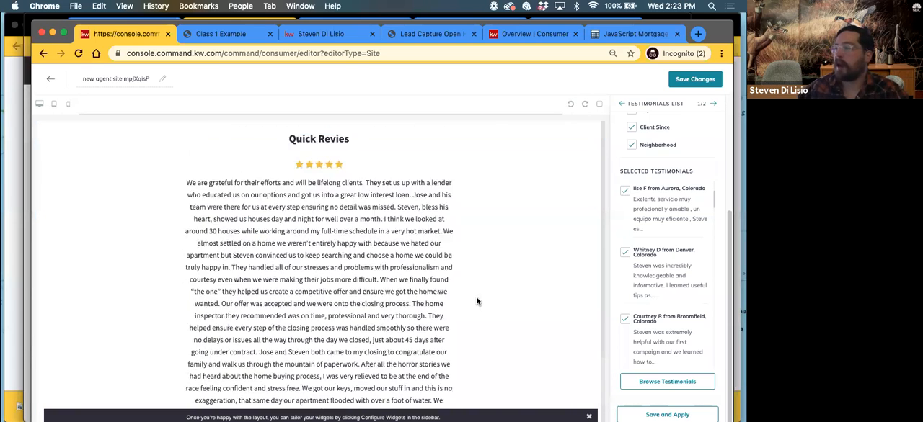
scroll(476, 301, down, 2)
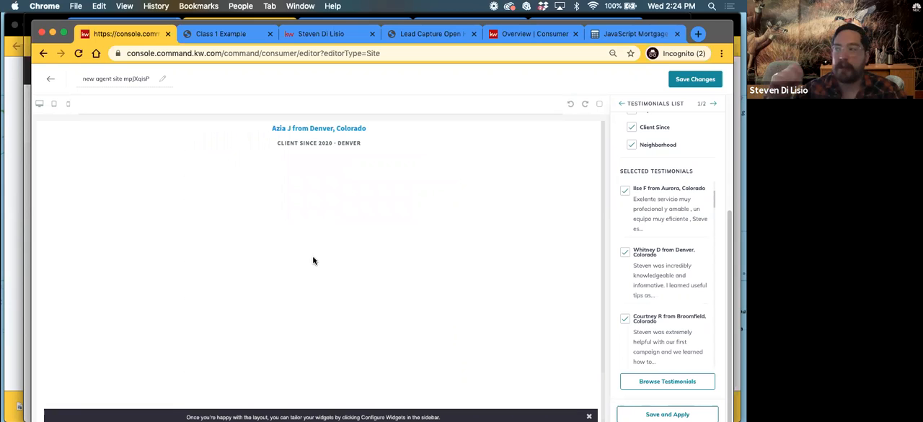
scroll(315, 258, up, 3)
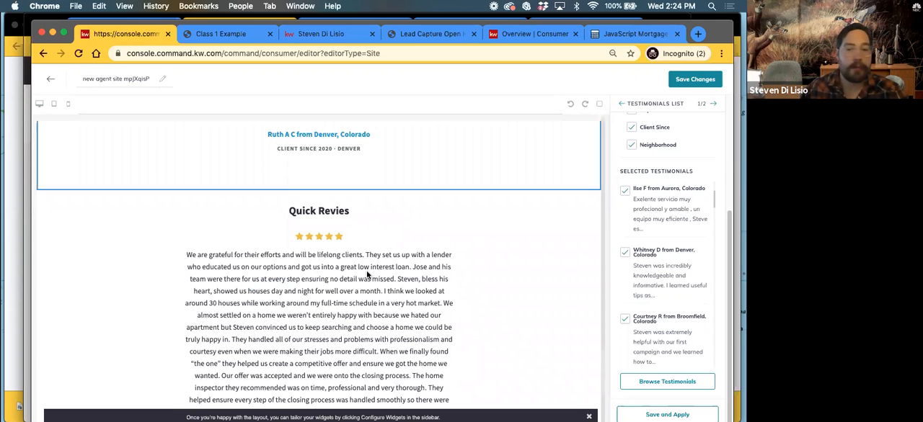
scroll(368, 272, down, 1)
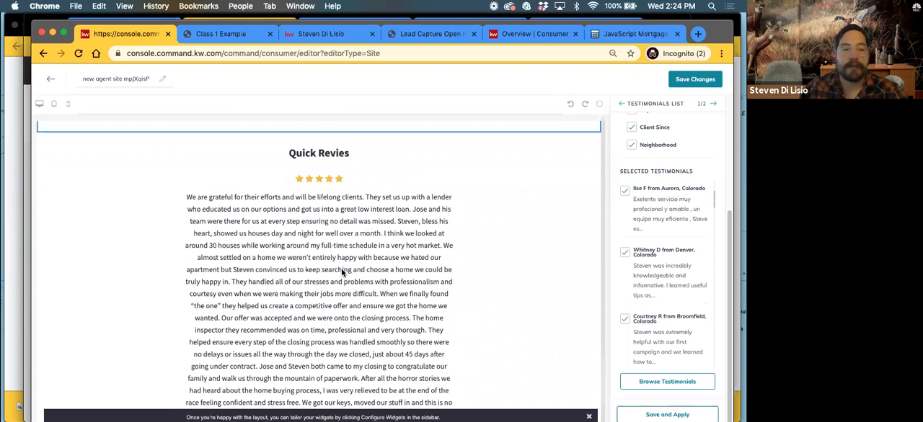
scroll(346, 272, up, 4)
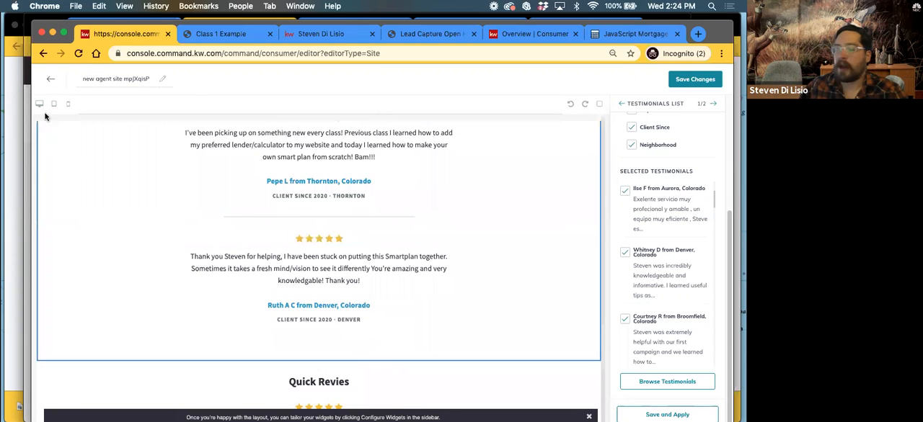
Reload the editor to get a blank agent site page and place a Testimonial Capture Form widget on it
click(50, 79)
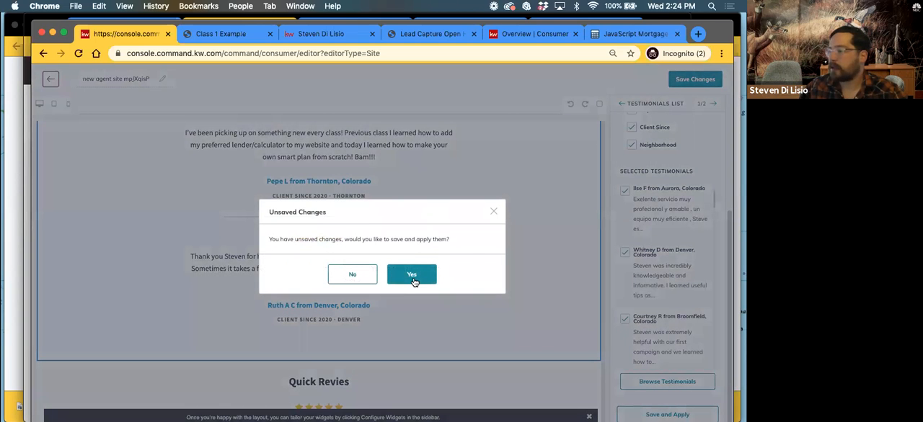
click(492, 212)
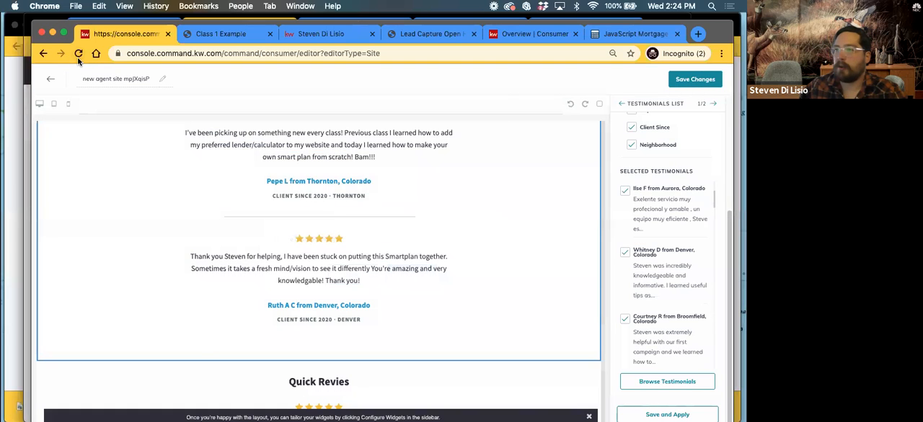
click(78, 54)
click(467, 160)
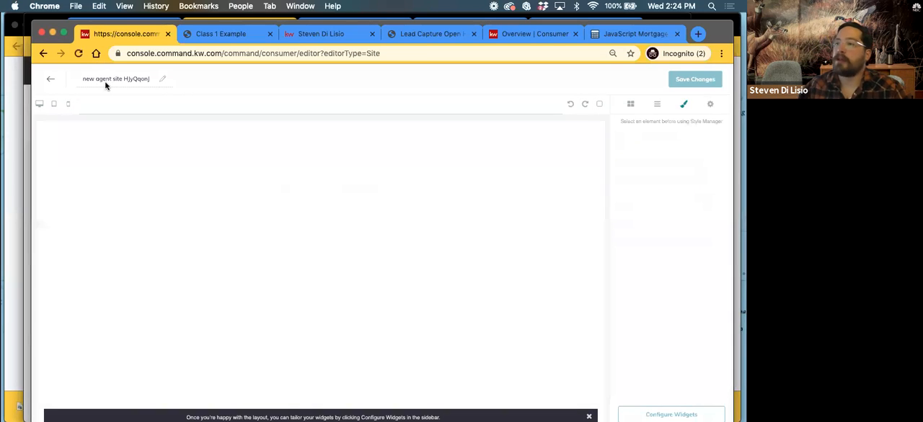
click(106, 79)
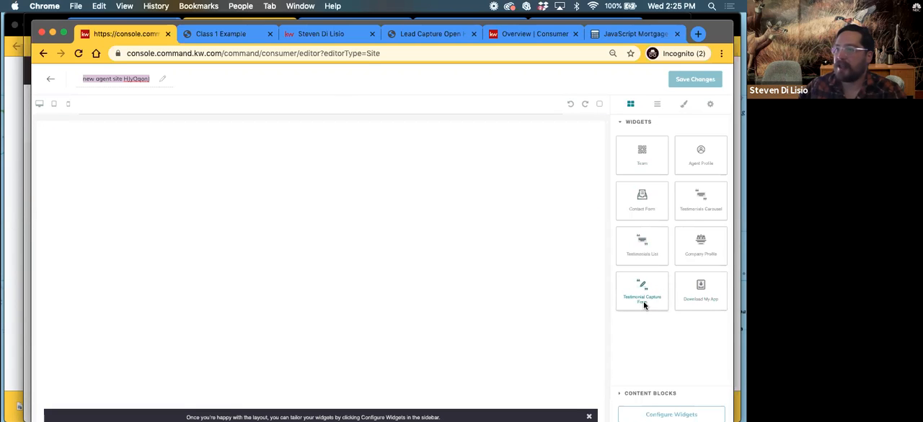
drag(639, 293, 354, 250)
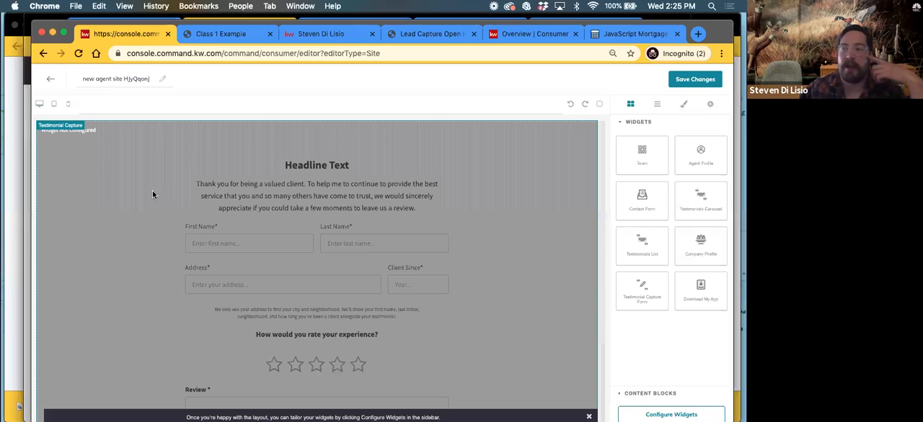
Leave the agent site page without saving its changes and create a new site as a standalone page
click(51, 80)
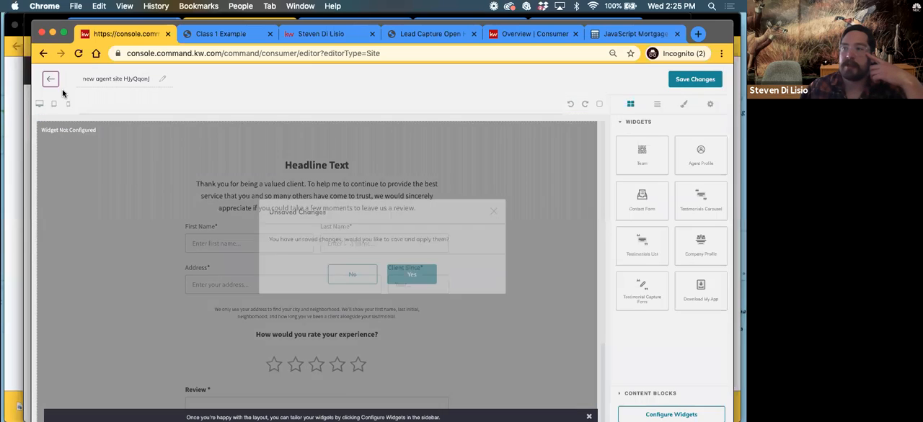
click(354, 276)
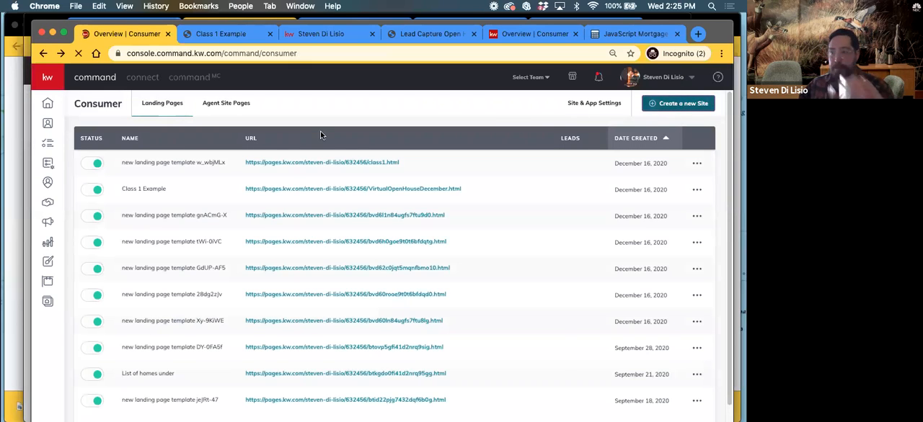
click(694, 99)
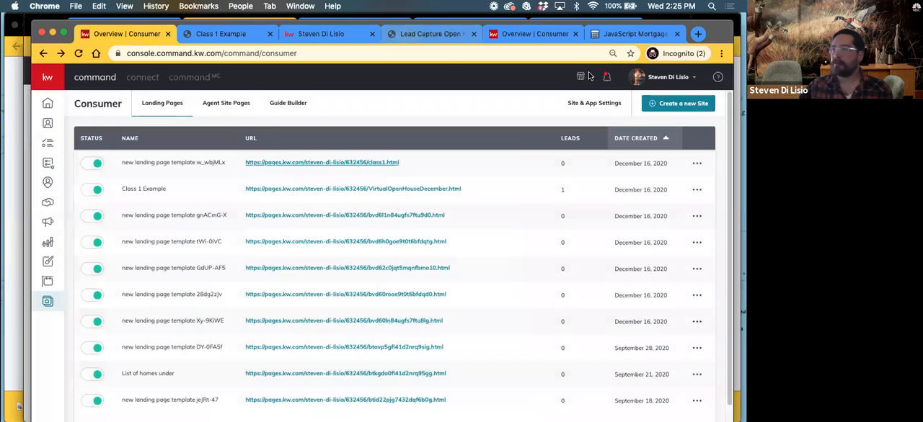
click(667, 105)
click(383, 267)
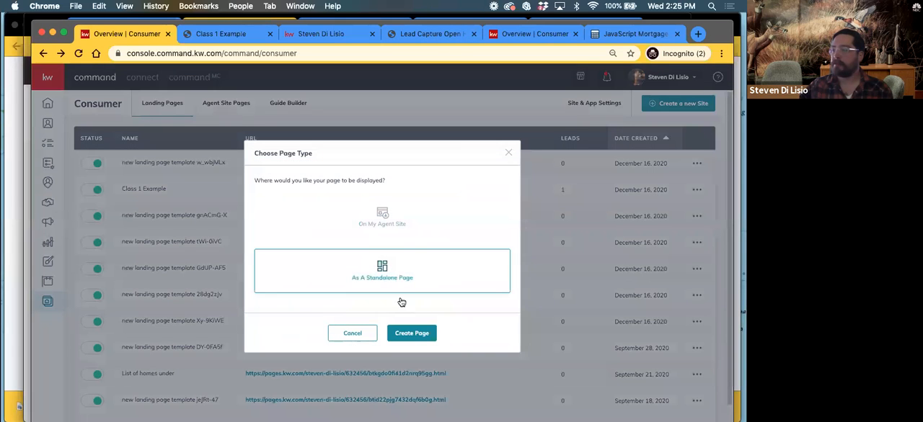
click(413, 334)
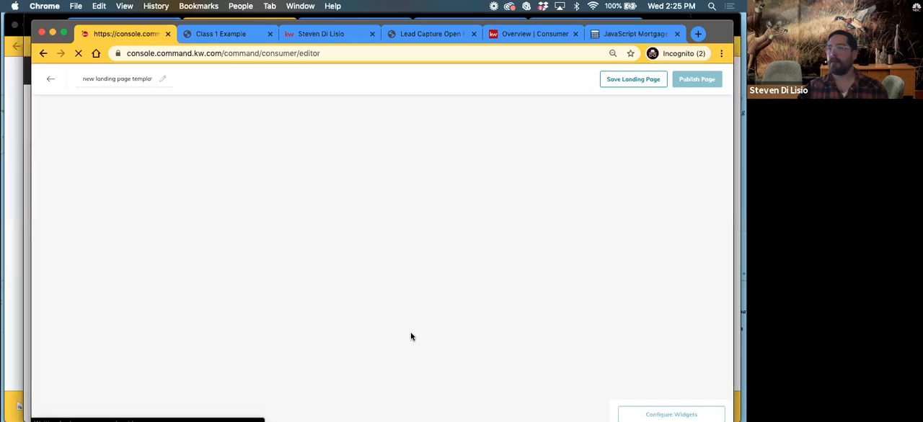
Rename the new landing page as "Testimonial Cap v2"
double_click(101, 79)
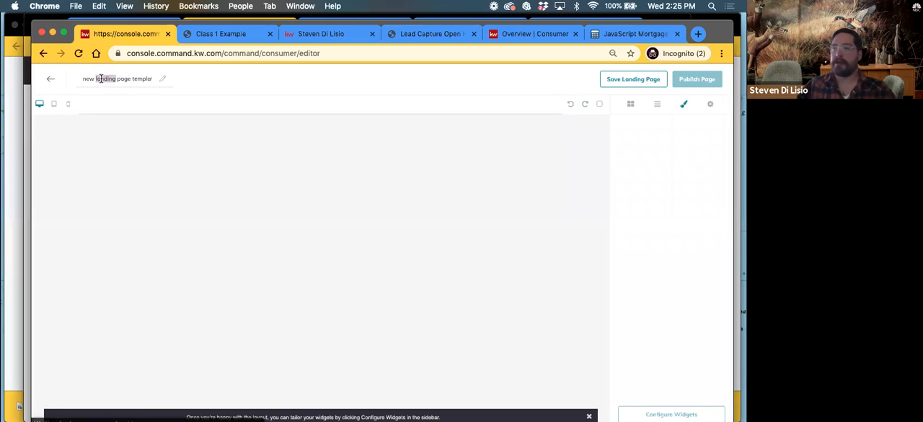
triple_click(101, 80)
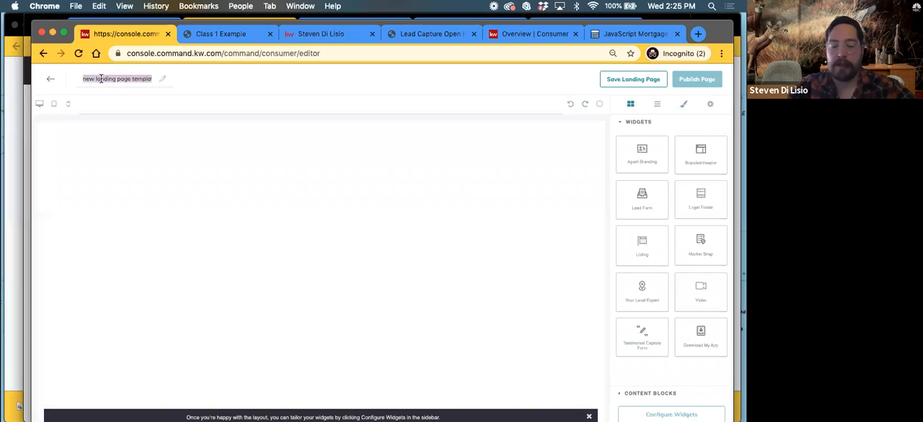
text(Testimon)
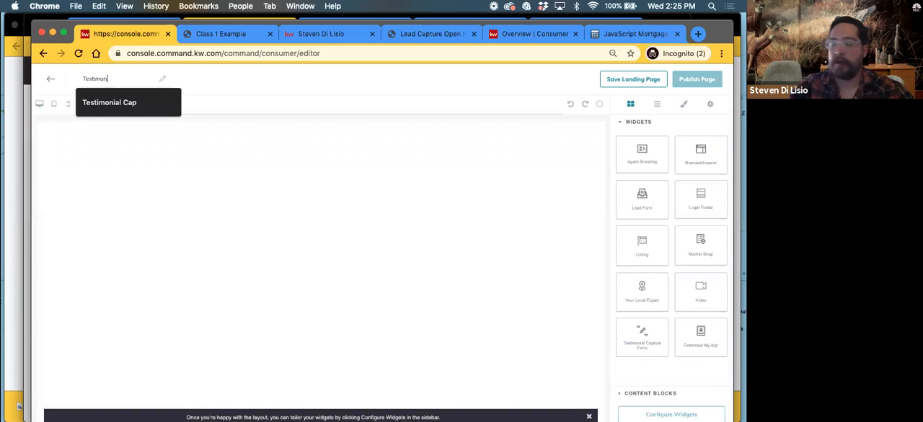
key(Tab)
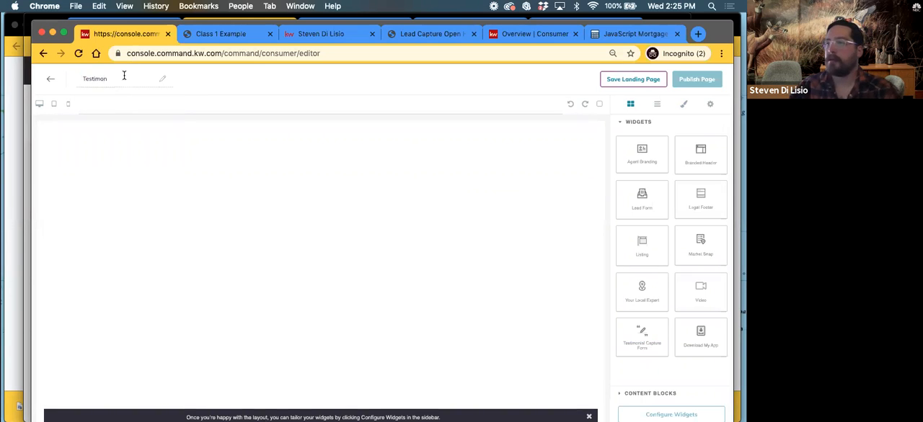
click(124, 75)
click(119, 104)
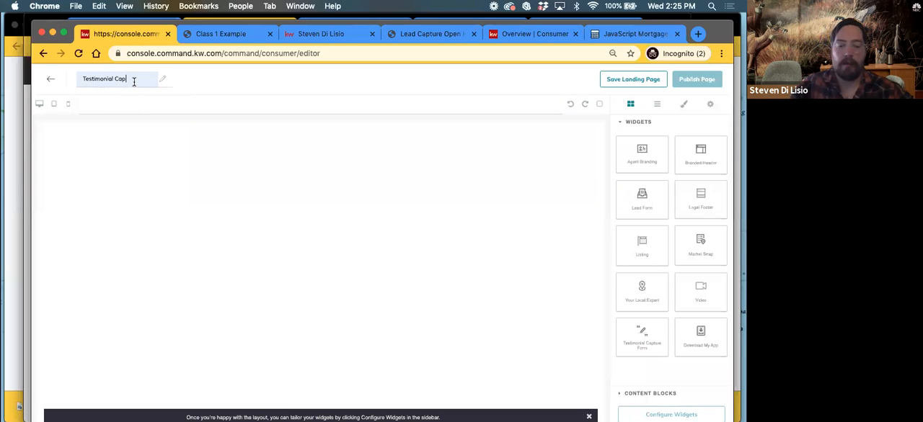
text(v2)
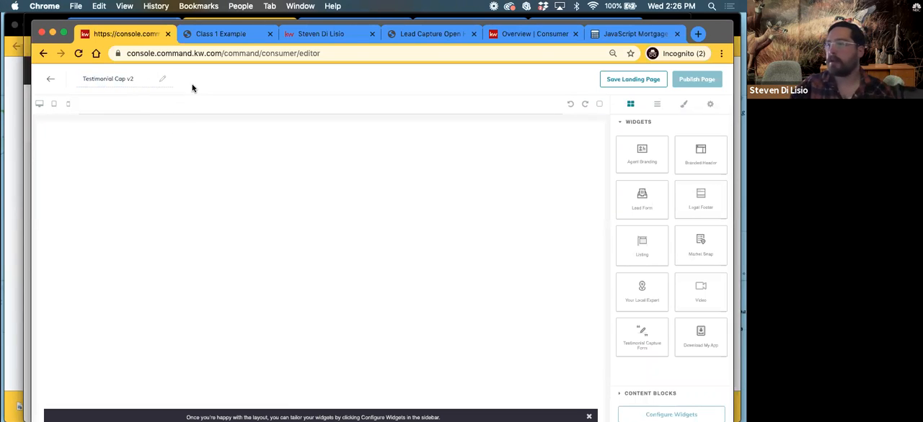
Add a Testimonial Capture Form widget to the landing page and a Branded Header widget above it
drag(642, 332, 393, 202)
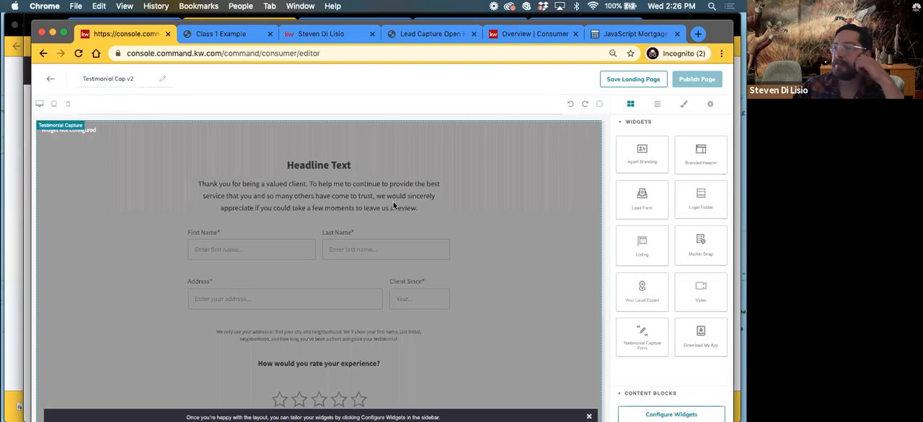
drag(700, 150, 422, 122)
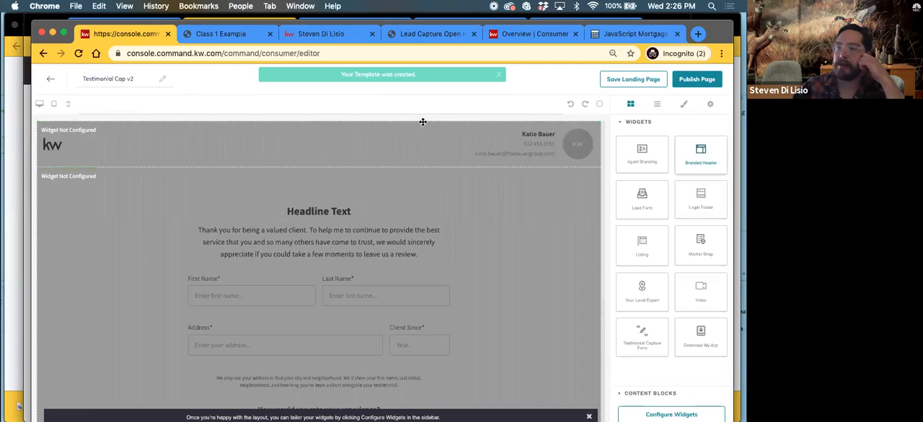
scroll(490, 316, down, 2)
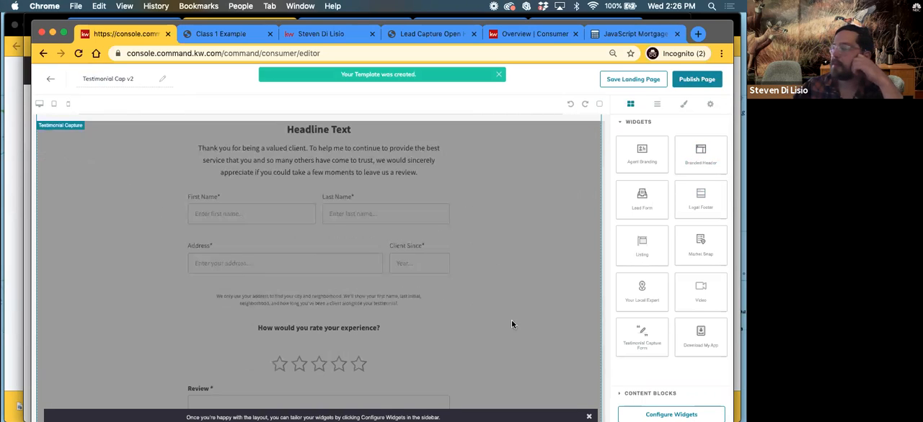
Configure the Branded Header widget with the header text "Leave A Review", and save and apply it
click(666, 415)
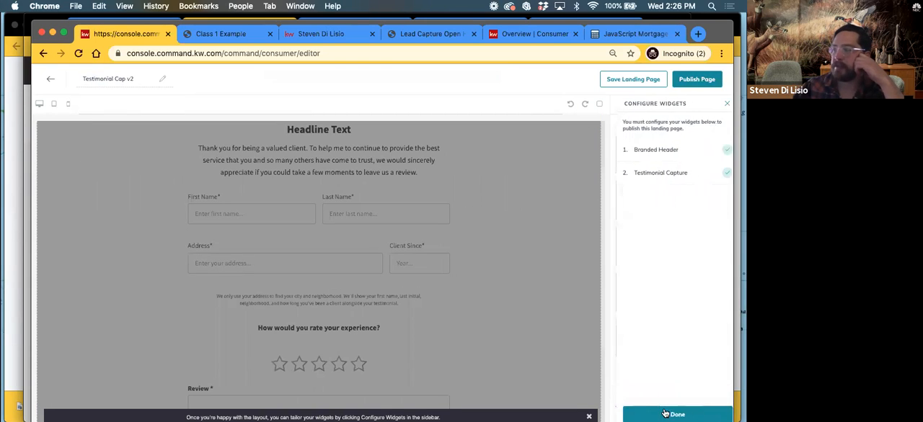
click(650, 152)
click(646, 141)
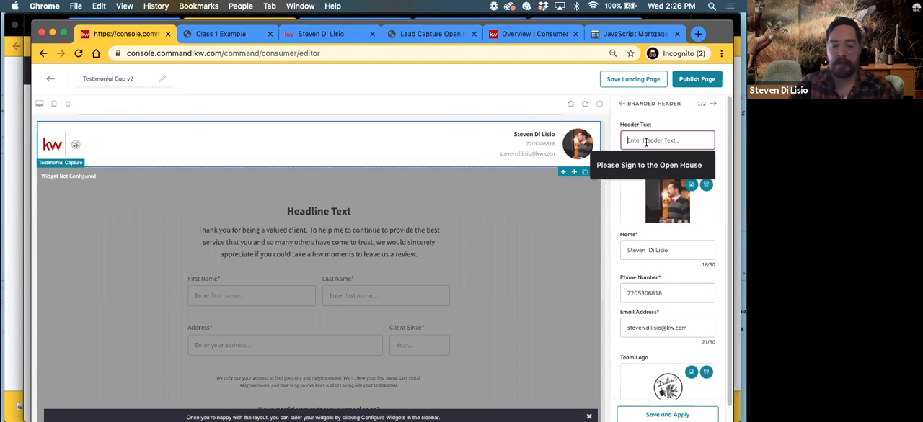
text(Leave A Review)
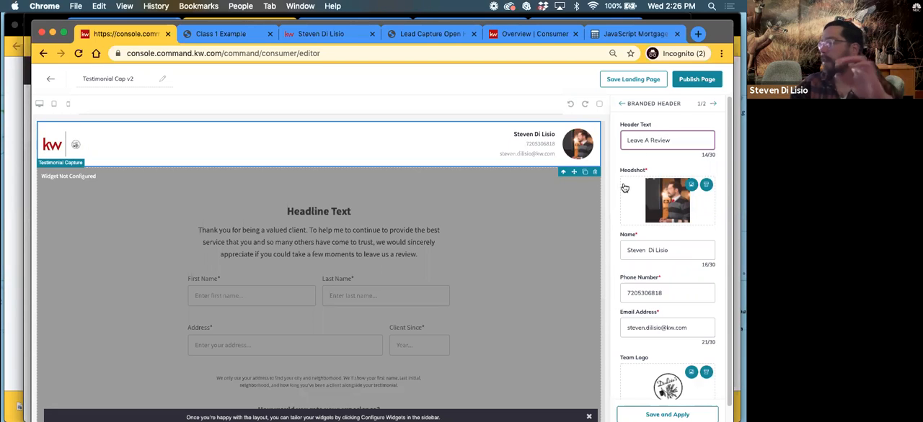
scroll(624, 188, down, 1)
click(664, 415)
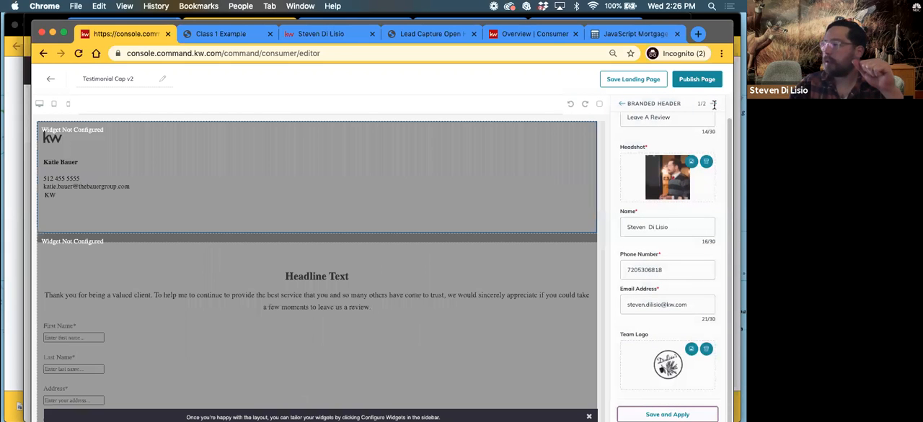
Move on to the Testimonial Capture widget's settings and enter the agent's full name as the team name
click(714, 103)
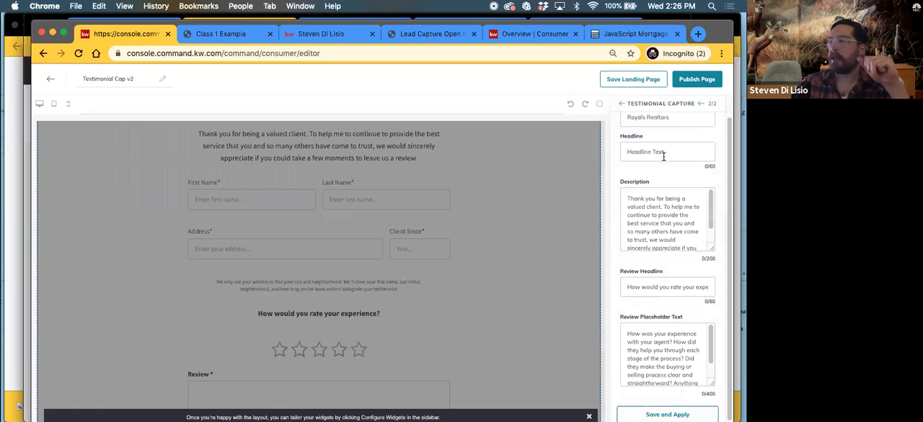
scroll(663, 155, up, 1)
scroll(511, 313, up, 3)
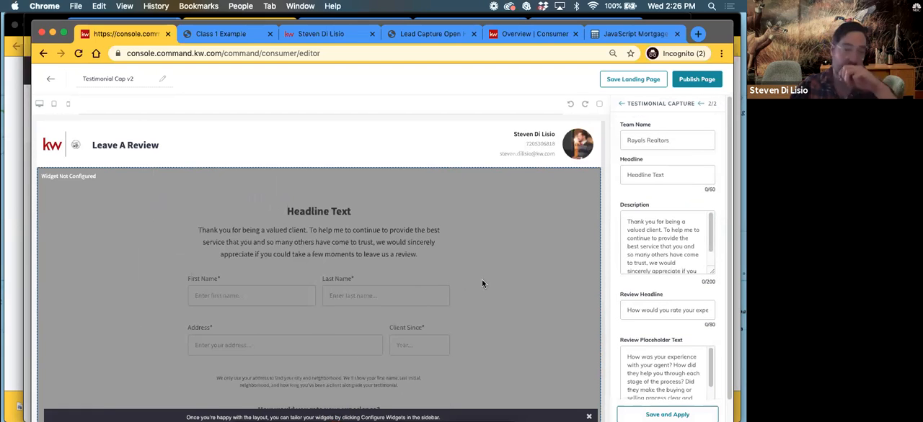
click(667, 140)
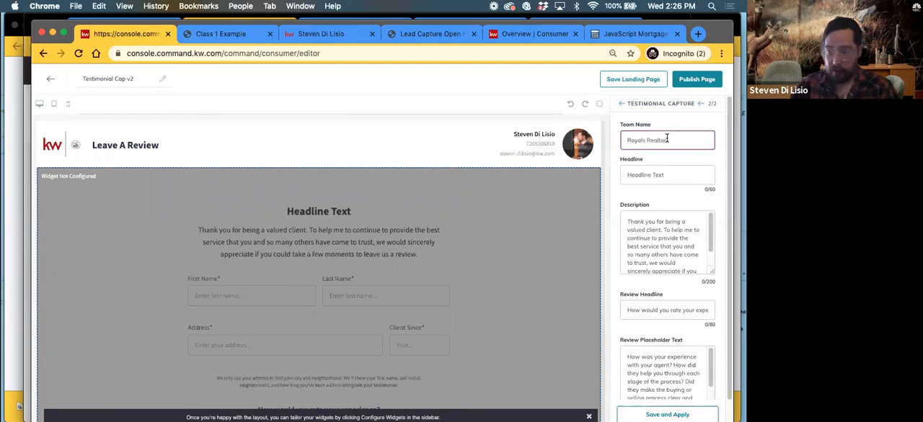
text(Steven Di Lisio)
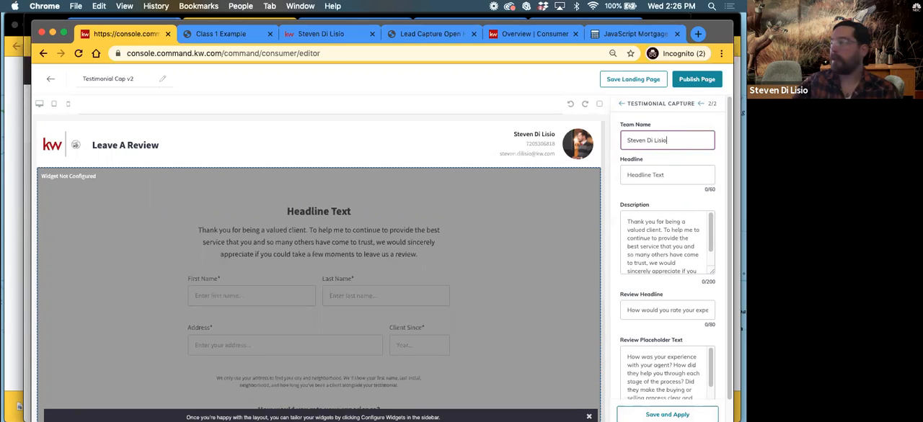
Set the testimonial form's headline to "Leave a review for" followed by the agent's first name
click(636, 176)
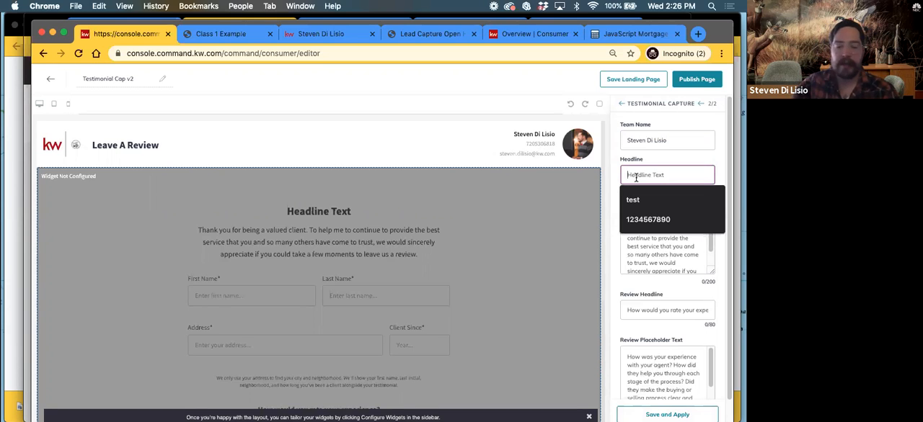
text(Leave a )
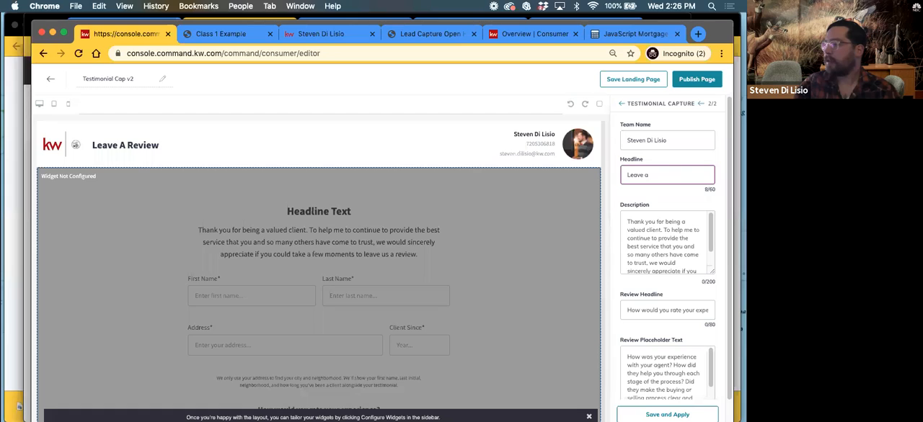
text(review for St)
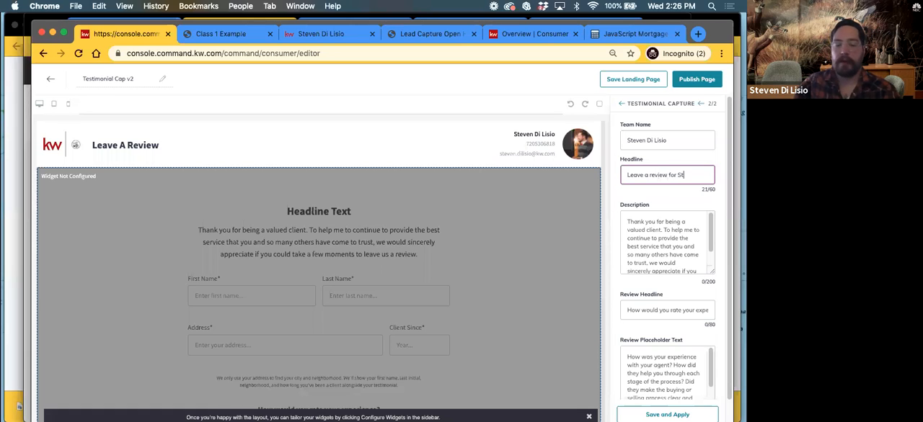
text(even)
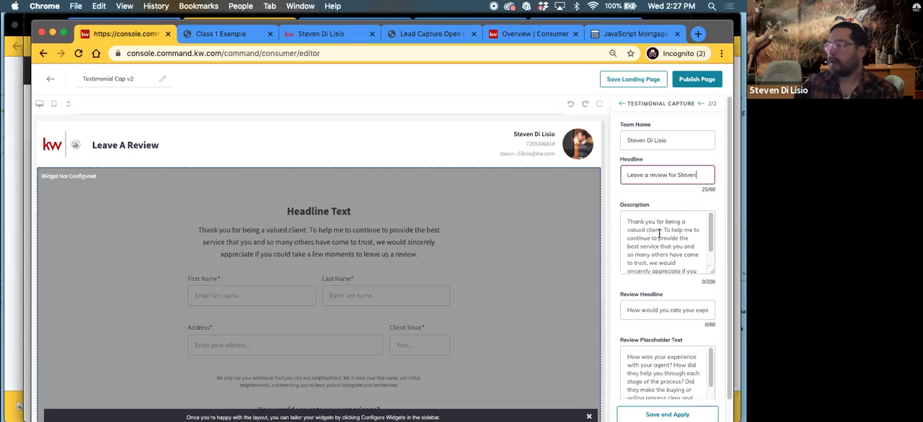
Replace the testimonial form's default description with the filler text "description..."
scroll(659, 233, down, 1)
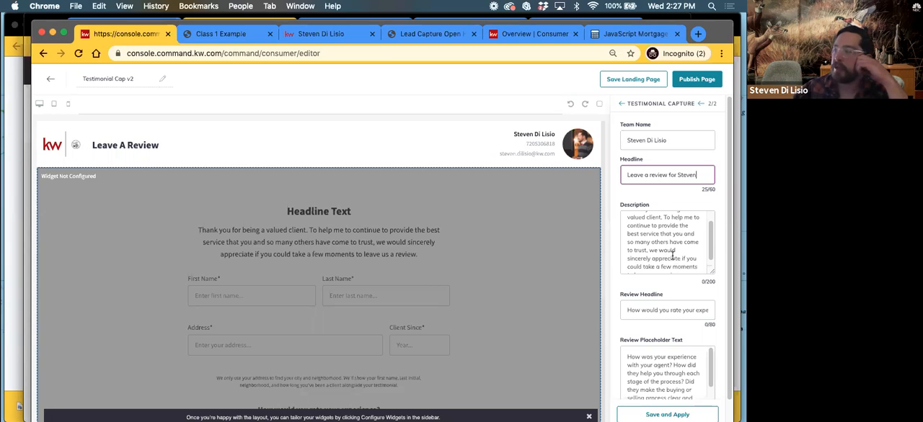
scroll(671, 255, up, 2)
click(628, 222)
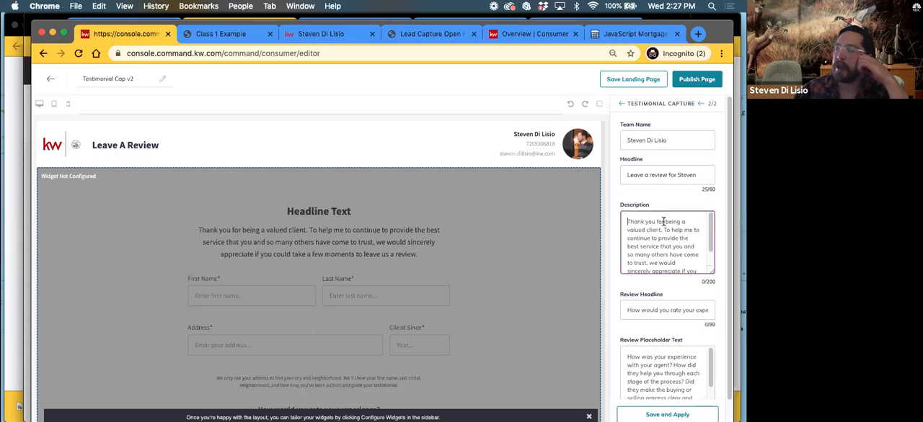
text(o)
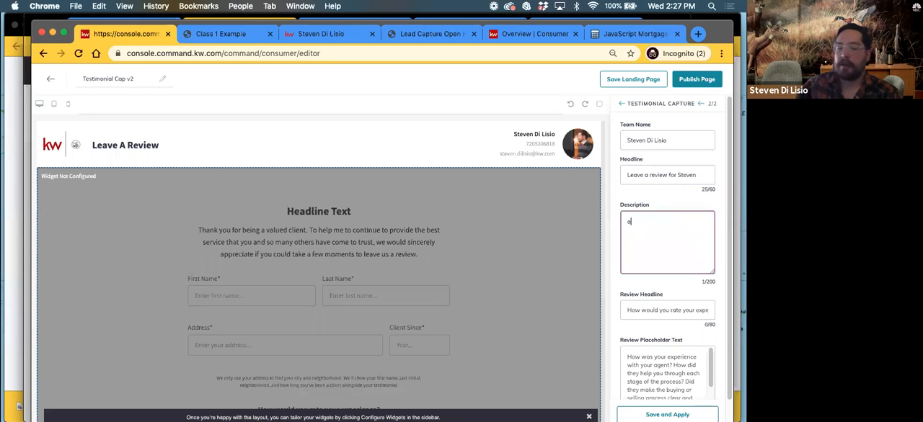
key(BackSpace)
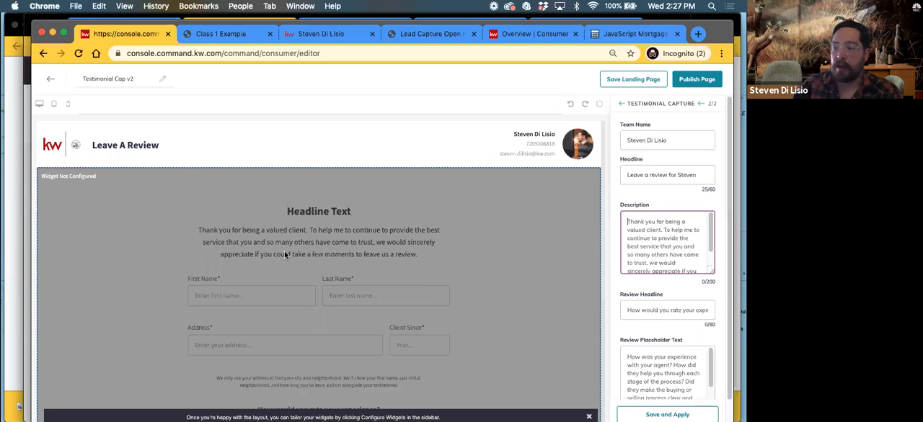
click(669, 232)
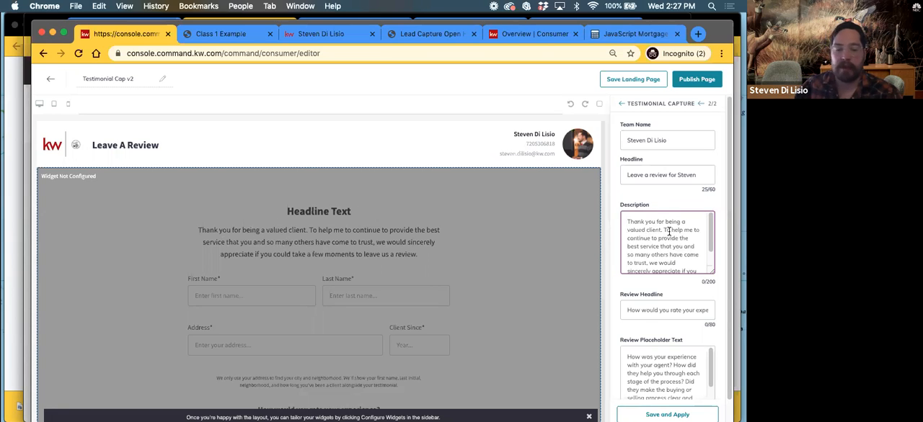
text(description...)
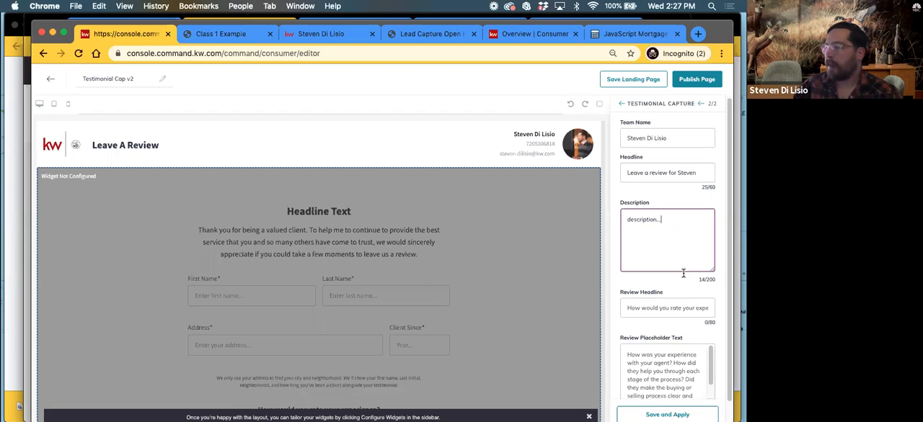
Set the testimonial form's review headline to "Tell us how we did"
scroll(685, 285, down, 1)
click(667, 295)
scroll(667, 296, down, 1)
scroll(318, 293, down, 5)
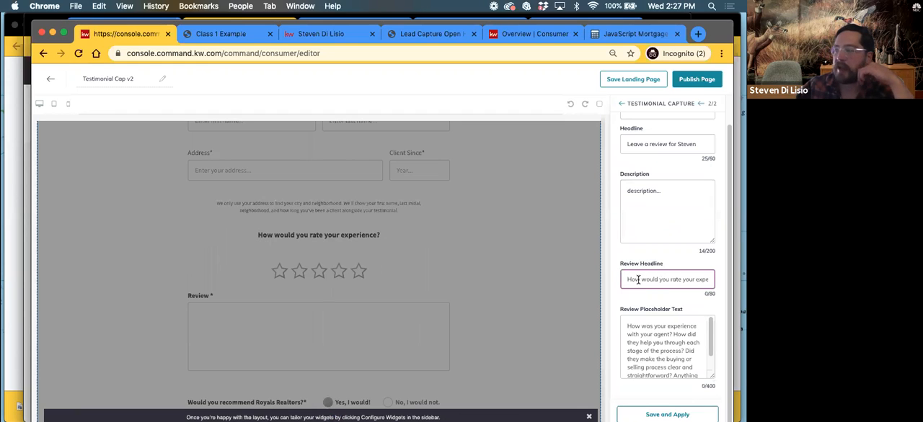
text(Tell us how we did)
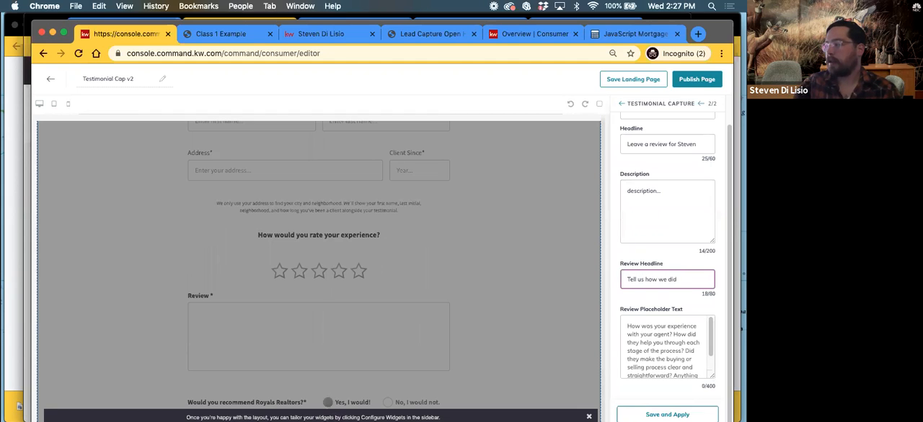
Enlarge the review placeholder text box, set its text to "Questions....", and save and apply the widget settings
click(629, 314)
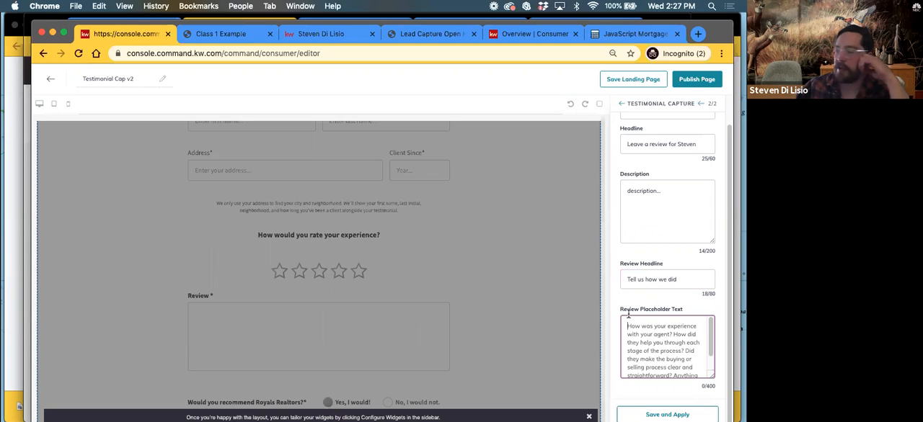
scroll(222, 337, down, 2)
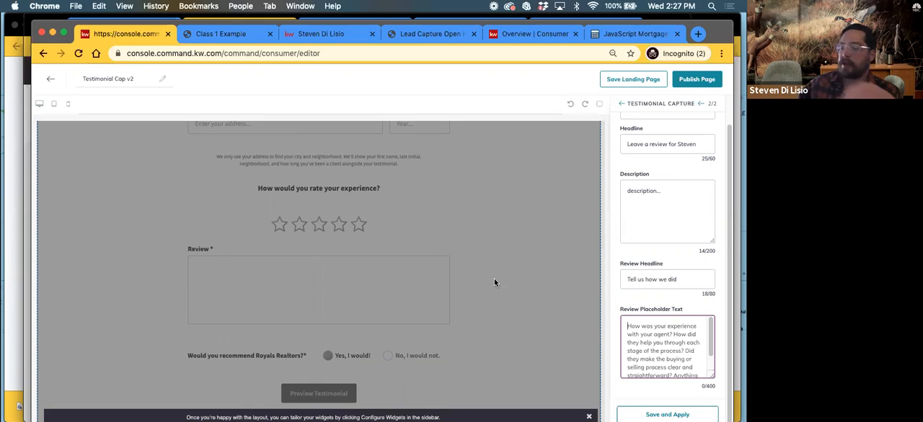
drag(711, 375, 710, 415)
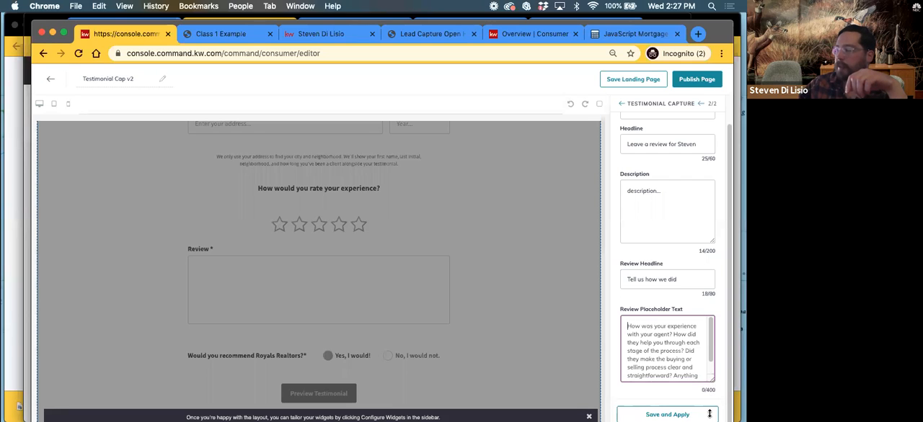
scroll(645, 230, down, 1)
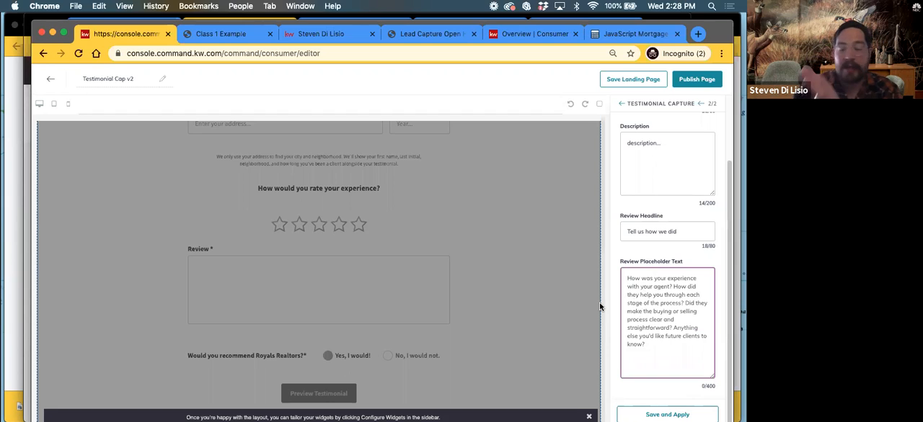
text(D)
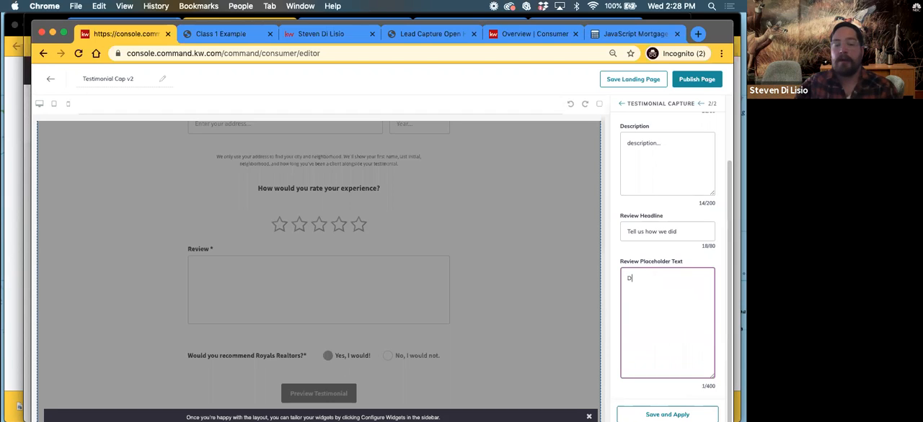
text(uestions...)
click(641, 414)
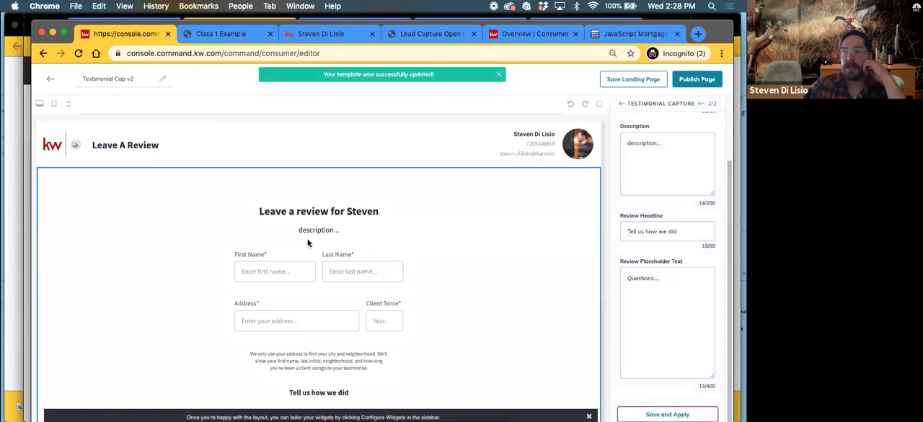
Check the configured testimonial form in the preview and publish the "Testimonial Cap v2" landing page
scroll(298, 229, down, 5)
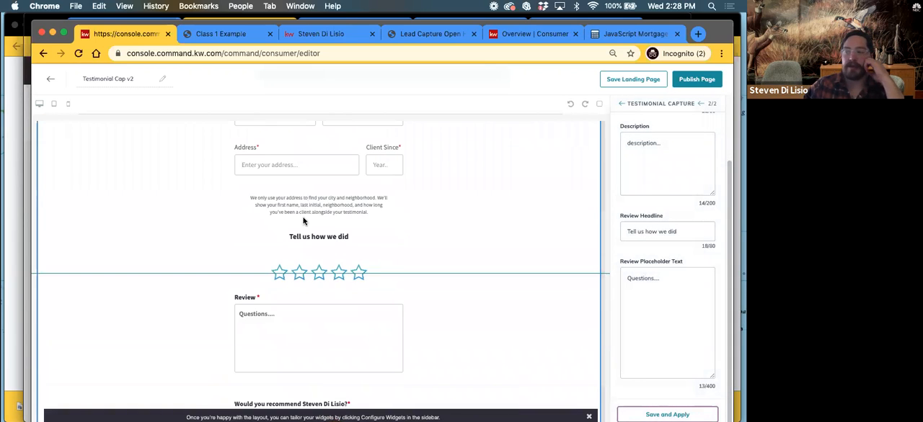
scroll(399, 287, down, 2)
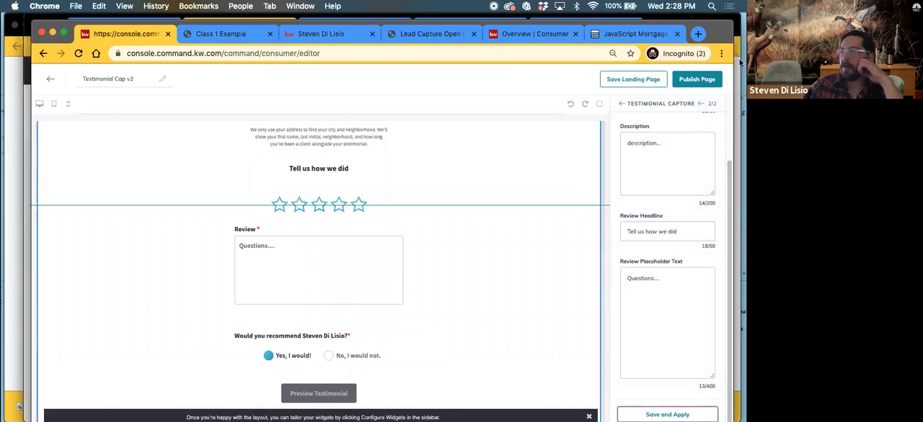
click(696, 79)
click(407, 295)
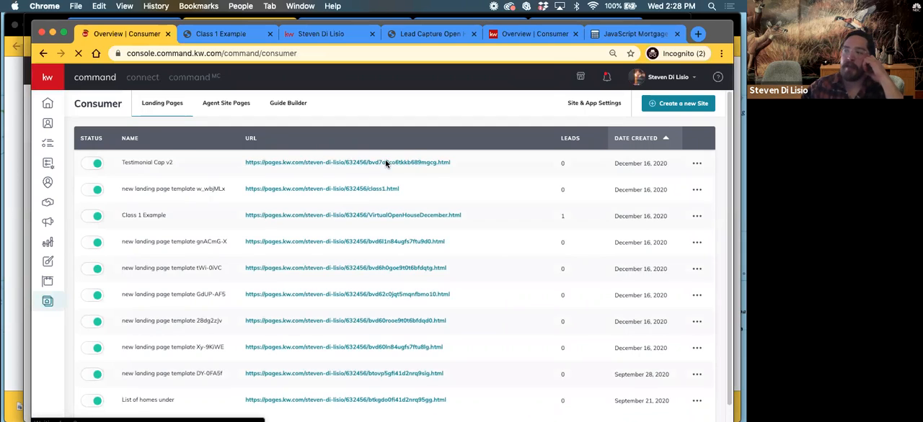
Open the published "Testimonial Cap v2" page from its URL and look over the live review form
click(696, 163)
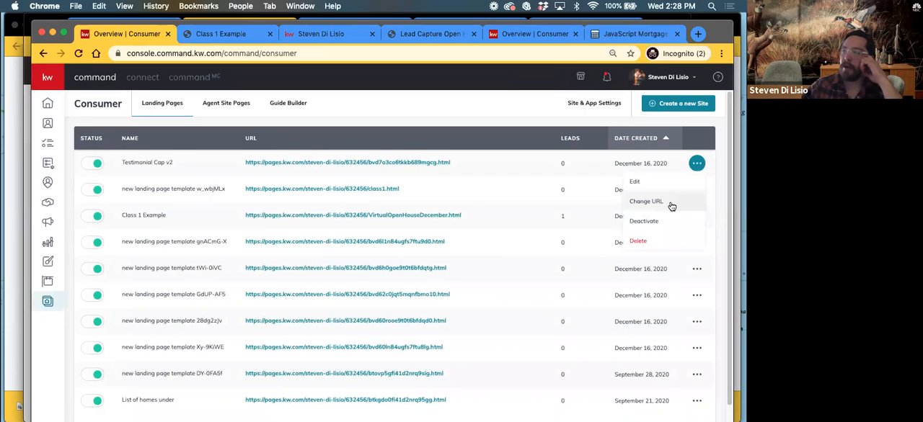
click(424, 162)
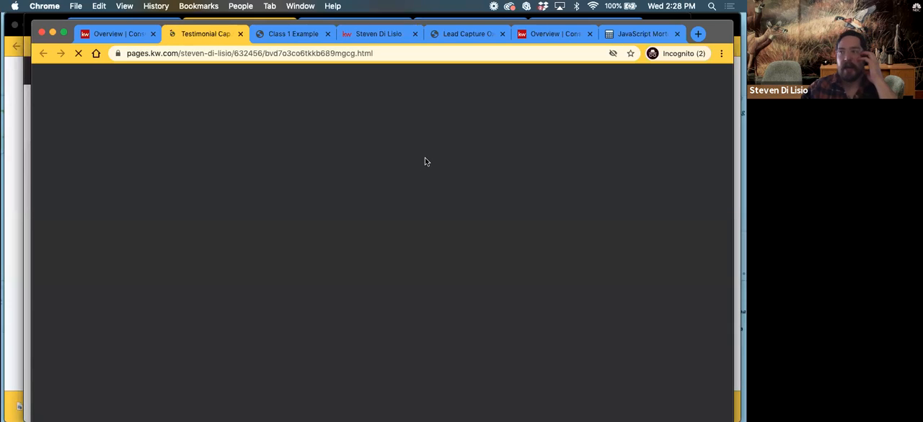
scroll(297, 261, down, 5)
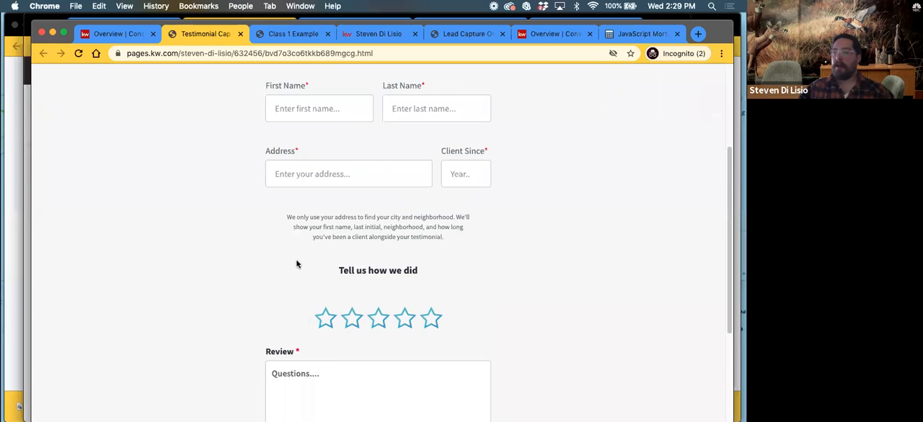
scroll(292, 254, down, 3)
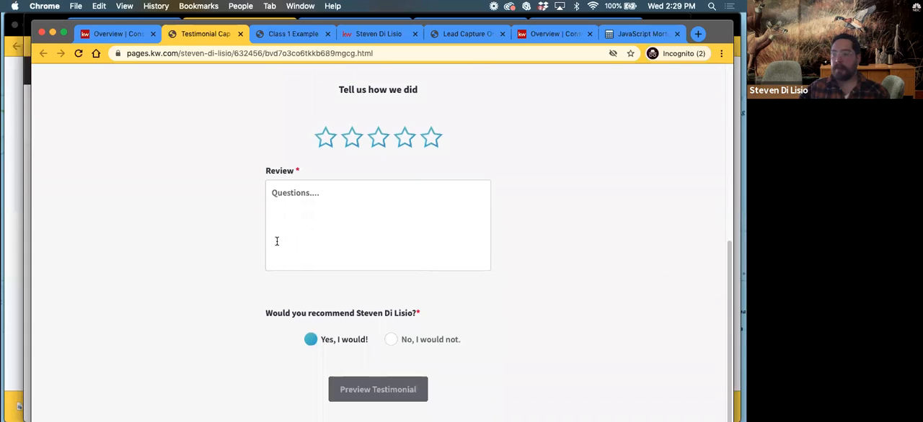
scroll(292, 250, up, 10)
scroll(297, 250, down, 3)
Fill in the sample client's first name and last name on the live review form
click(292, 151)
text(S)
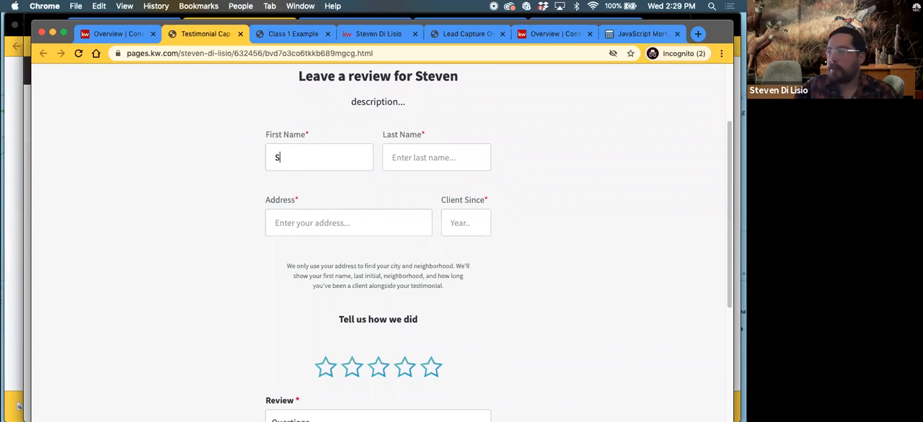
key(BackSpace)
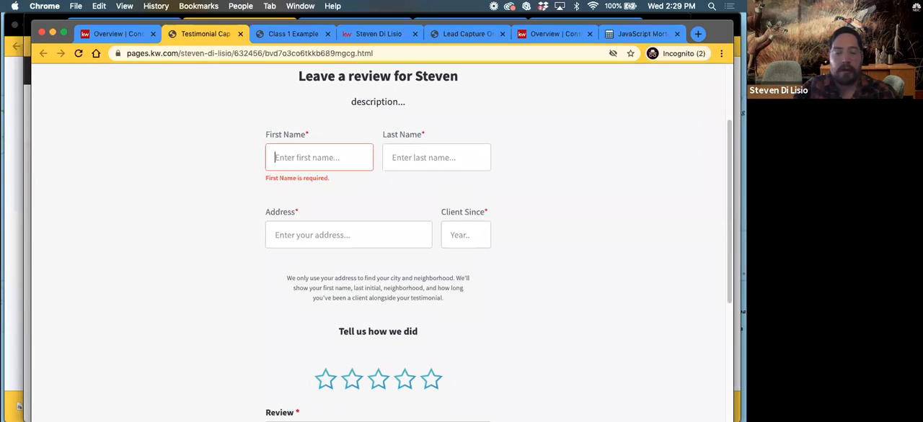
text(Blu)
key(Tab)
text(Lookuy)
click(415, 156)
key(BackSpace)
text(y)
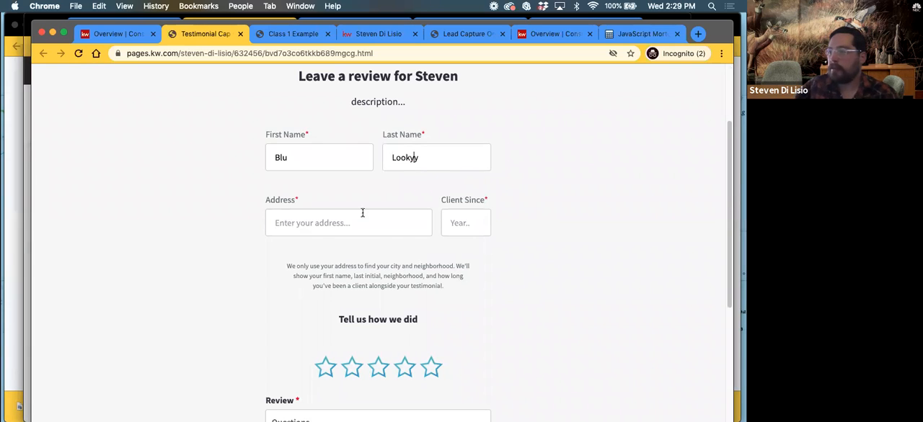
Enter a city and state as the client's address and move on to the Client Since field
click(319, 226)
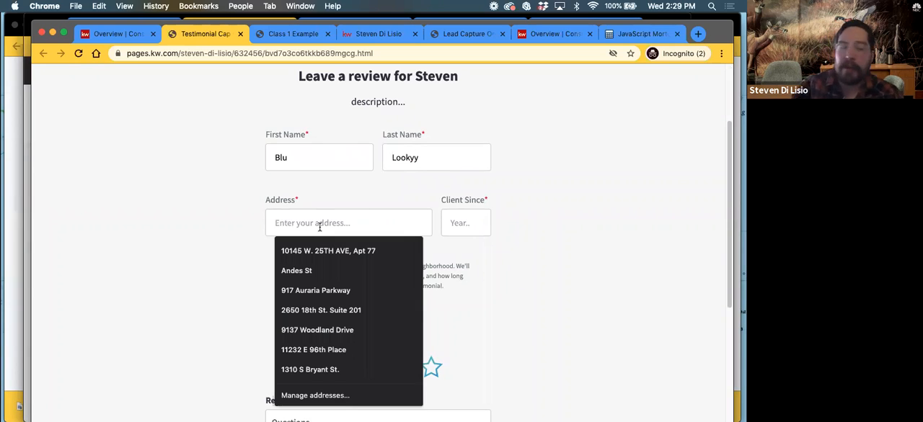
text(Denver, CO)
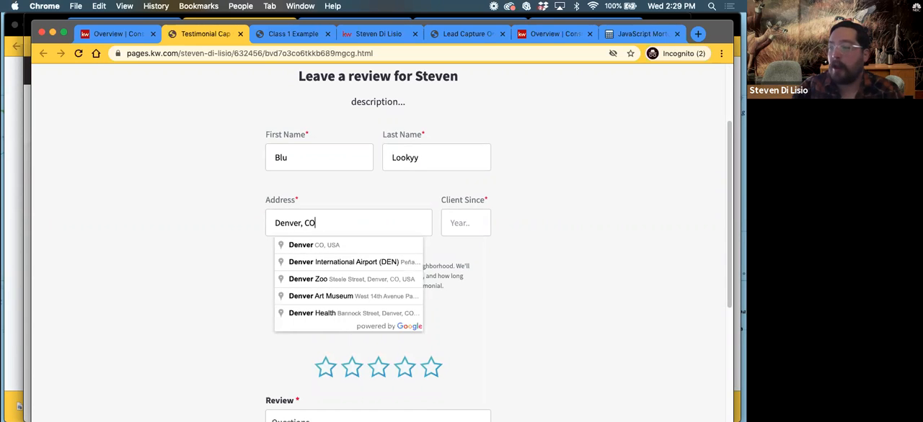
key(Tab)
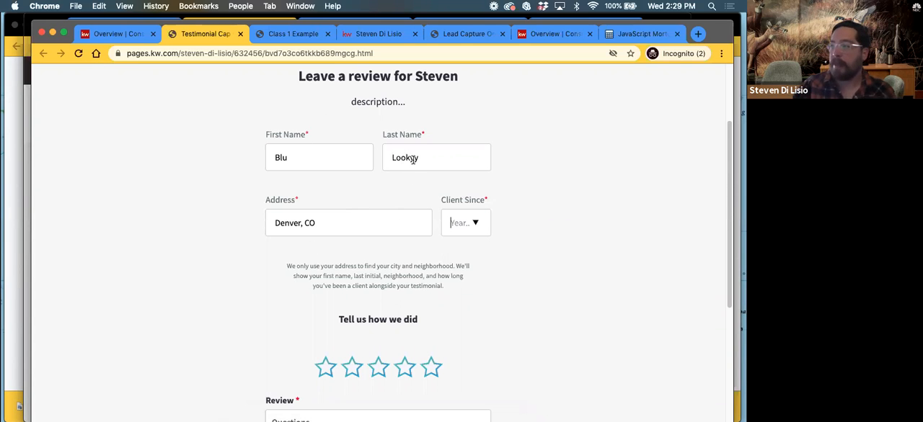
Set the Client Since year to 2020 on the review form
click(461, 218)
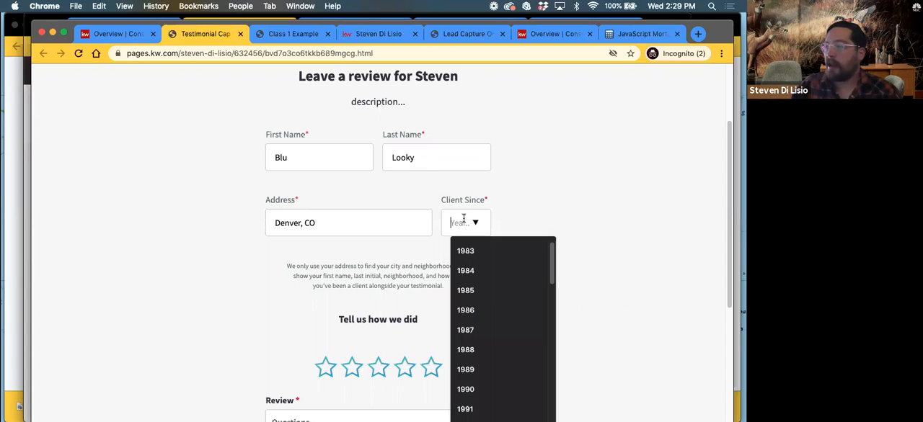
scroll(476, 309, down, 5)
text(2020)
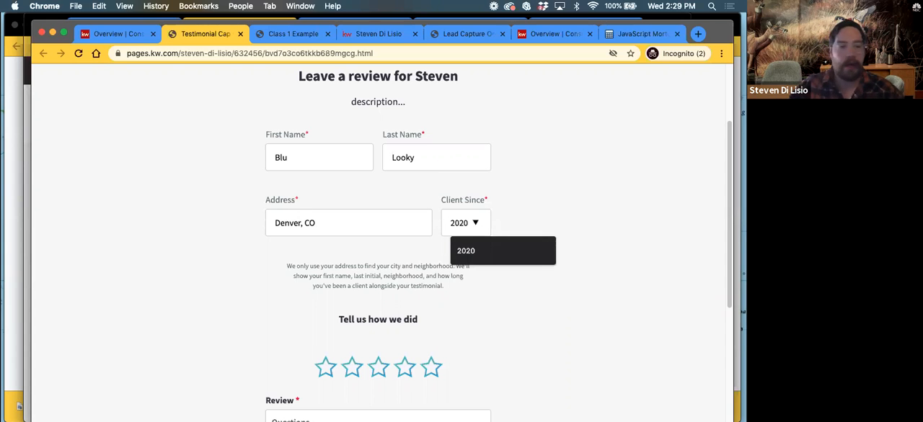
click(512, 207)
Try out different star ratings under "Tell us how we did" and finish with five stars
scroll(312, 272, down, 3)
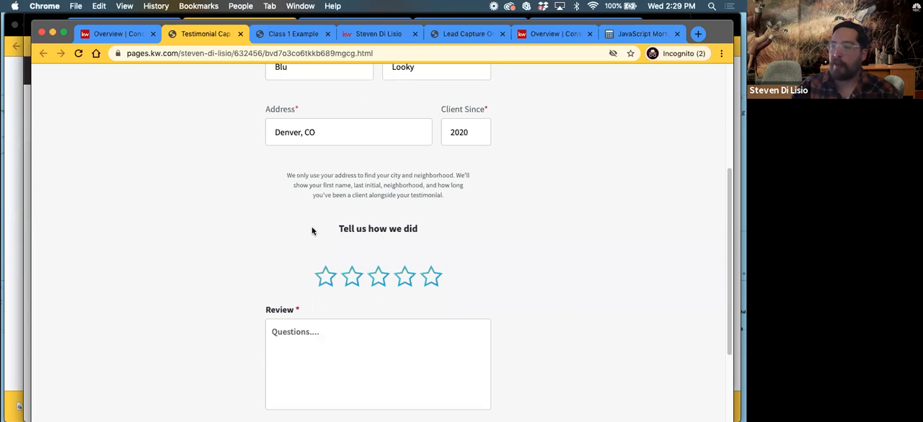
drag(339, 230, 425, 231)
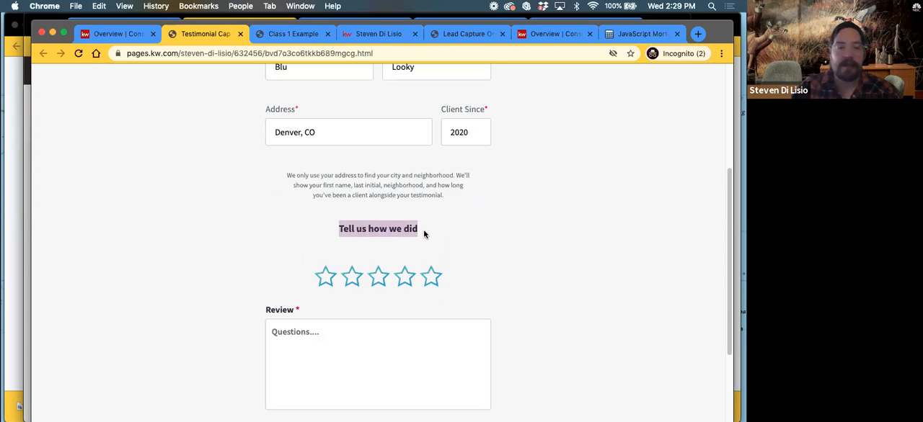
click(435, 281)
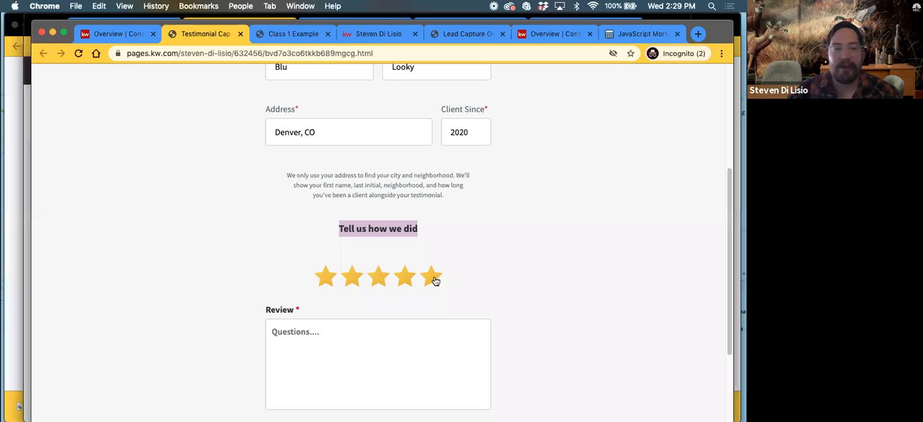
scroll(576, 295, down, 3)
click(324, 191)
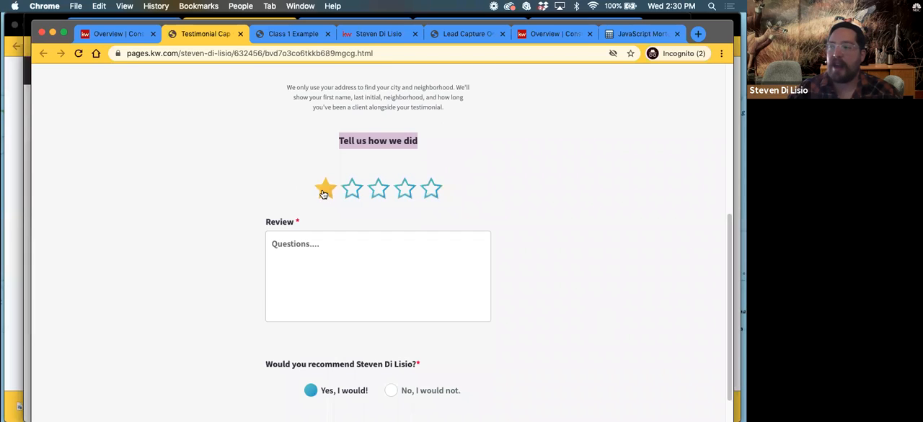
click(404, 189)
click(432, 189)
Write "He was the bestest!" as the review text
scroll(403, 238, down, 1)
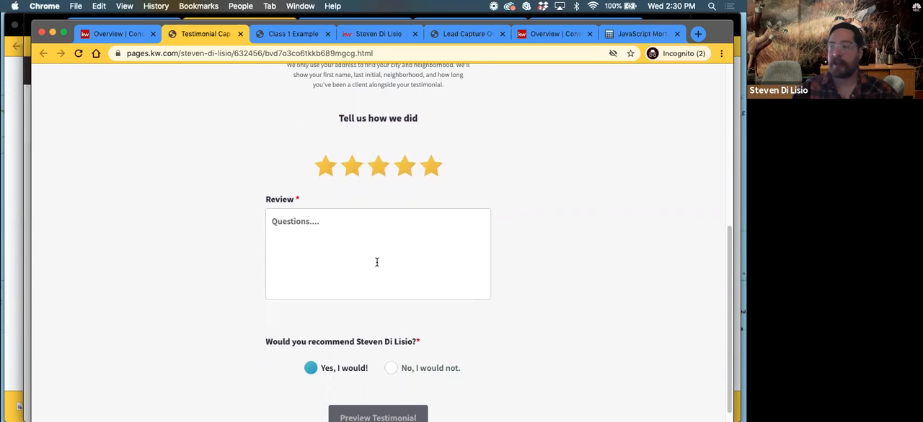
click(289, 226)
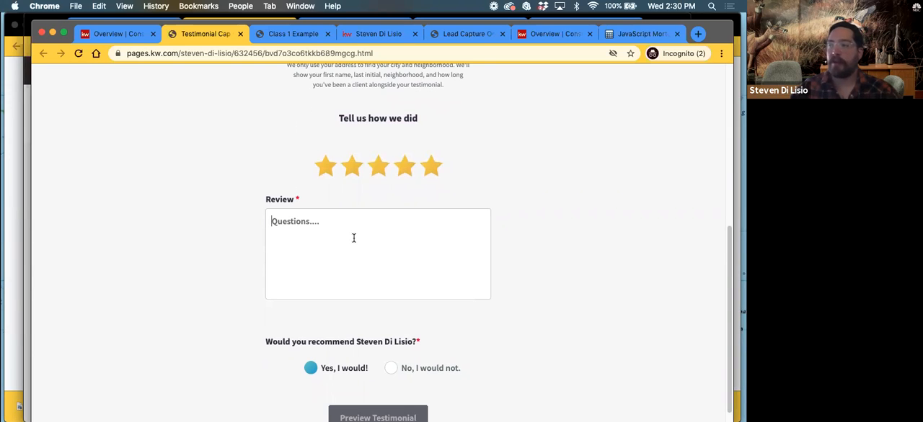
text(He was t)
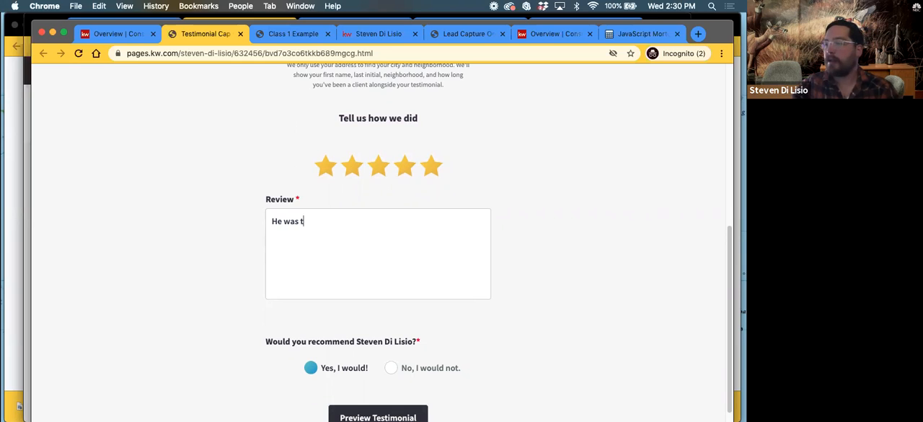
text(he bestest!)
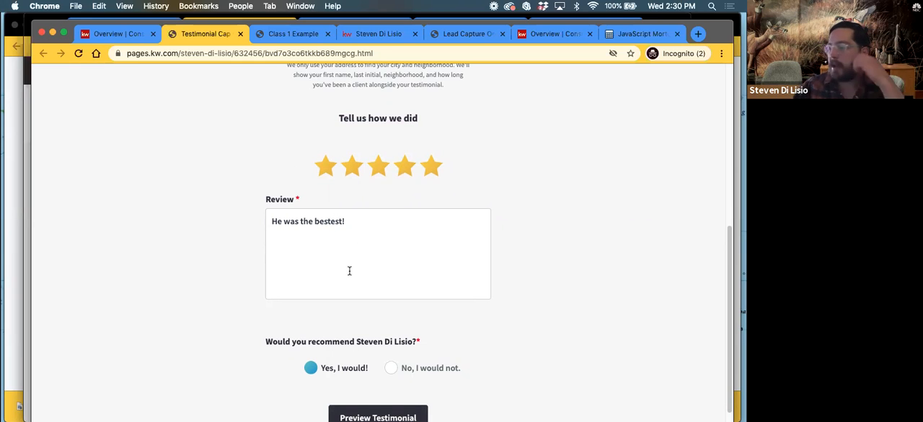
Preview and submit the testimonial, and return to the Consumer landing pages overview in Command
scroll(353, 289, down, 1)
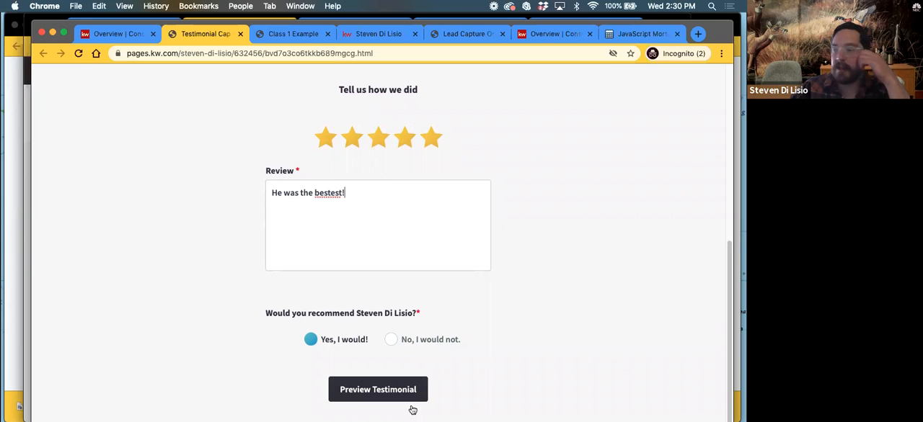
click(354, 390)
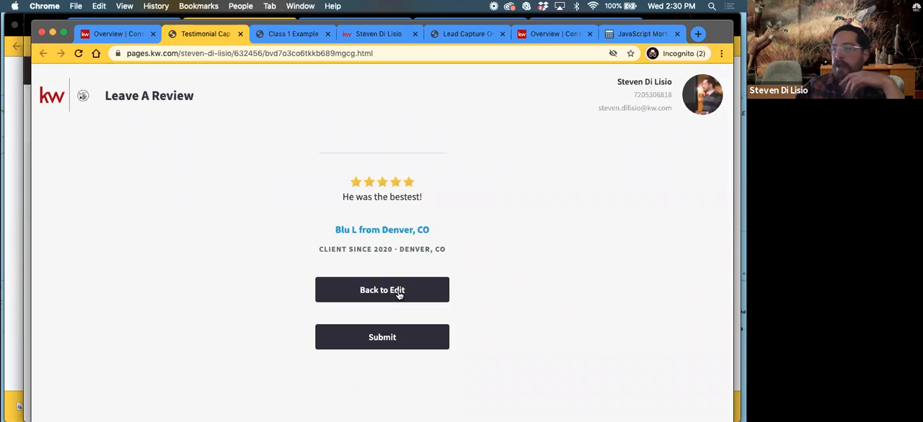
click(383, 341)
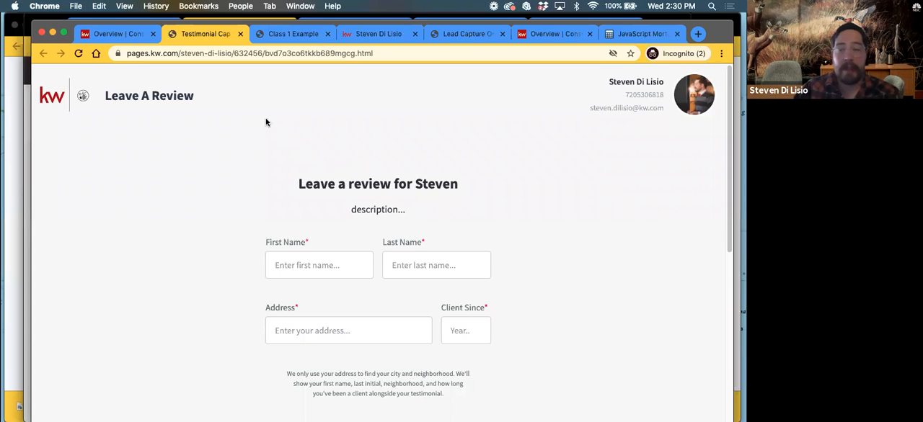
click(120, 36)
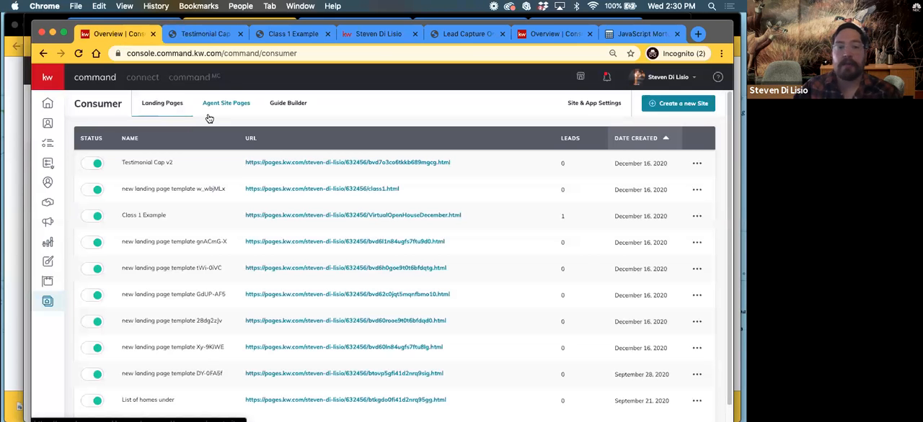